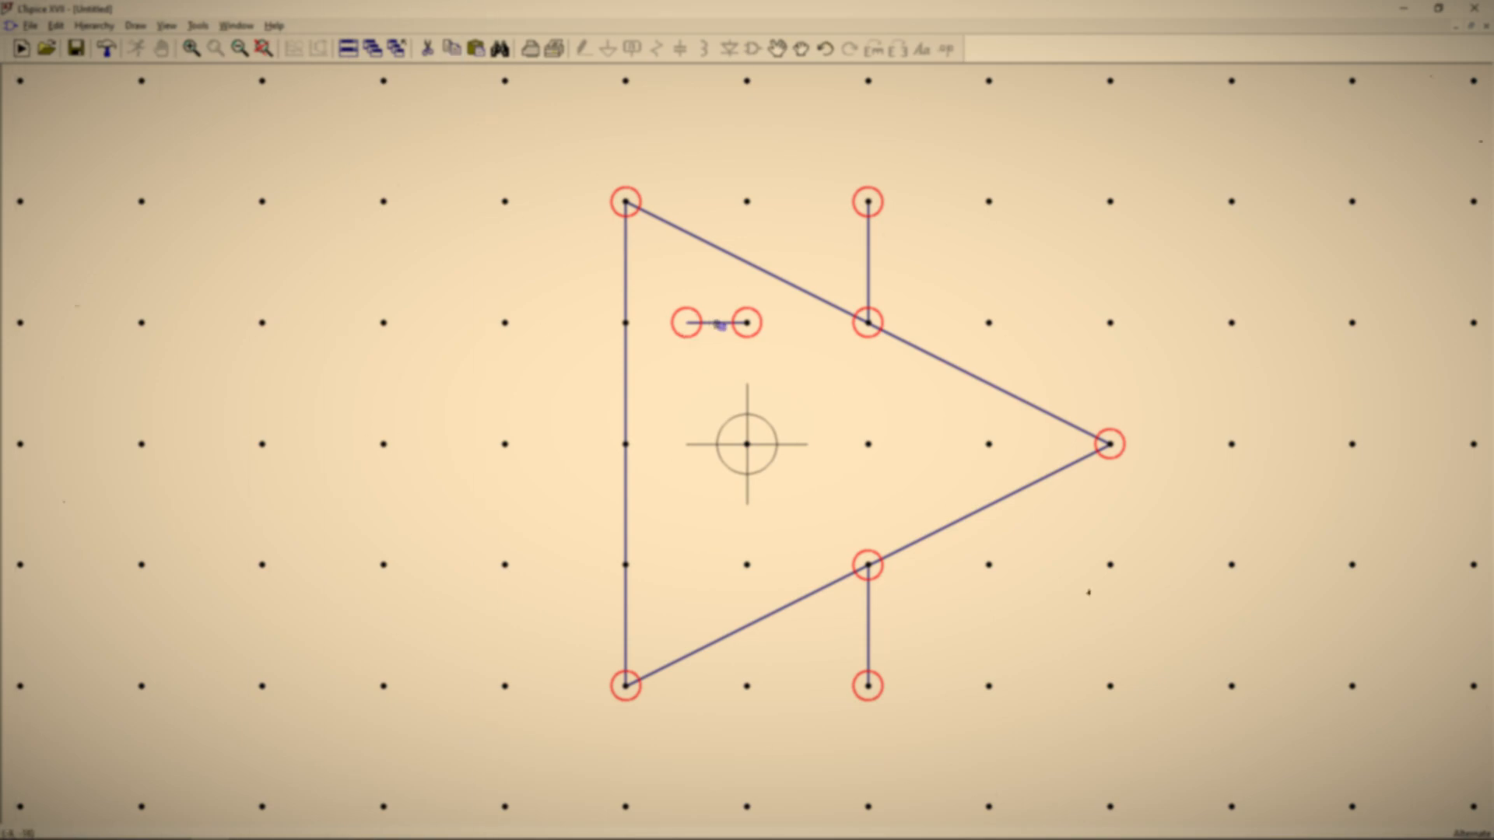
pyautogui.scroll(-3, 747, 444)
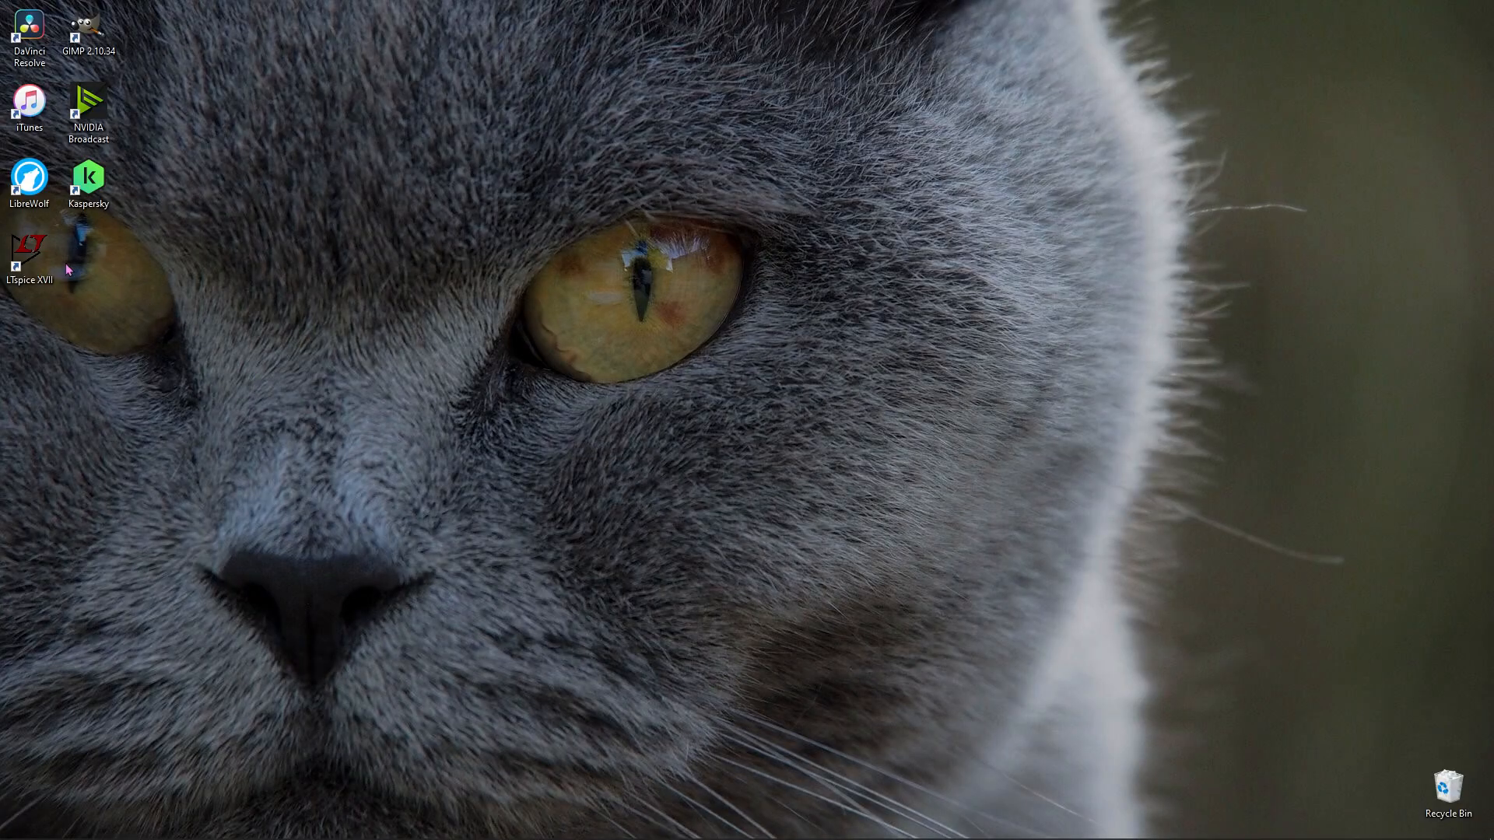
# - Launch LTspice XVII and place one npn transistor in the blank schematic
pyautogui.doubleClick(51, 263)
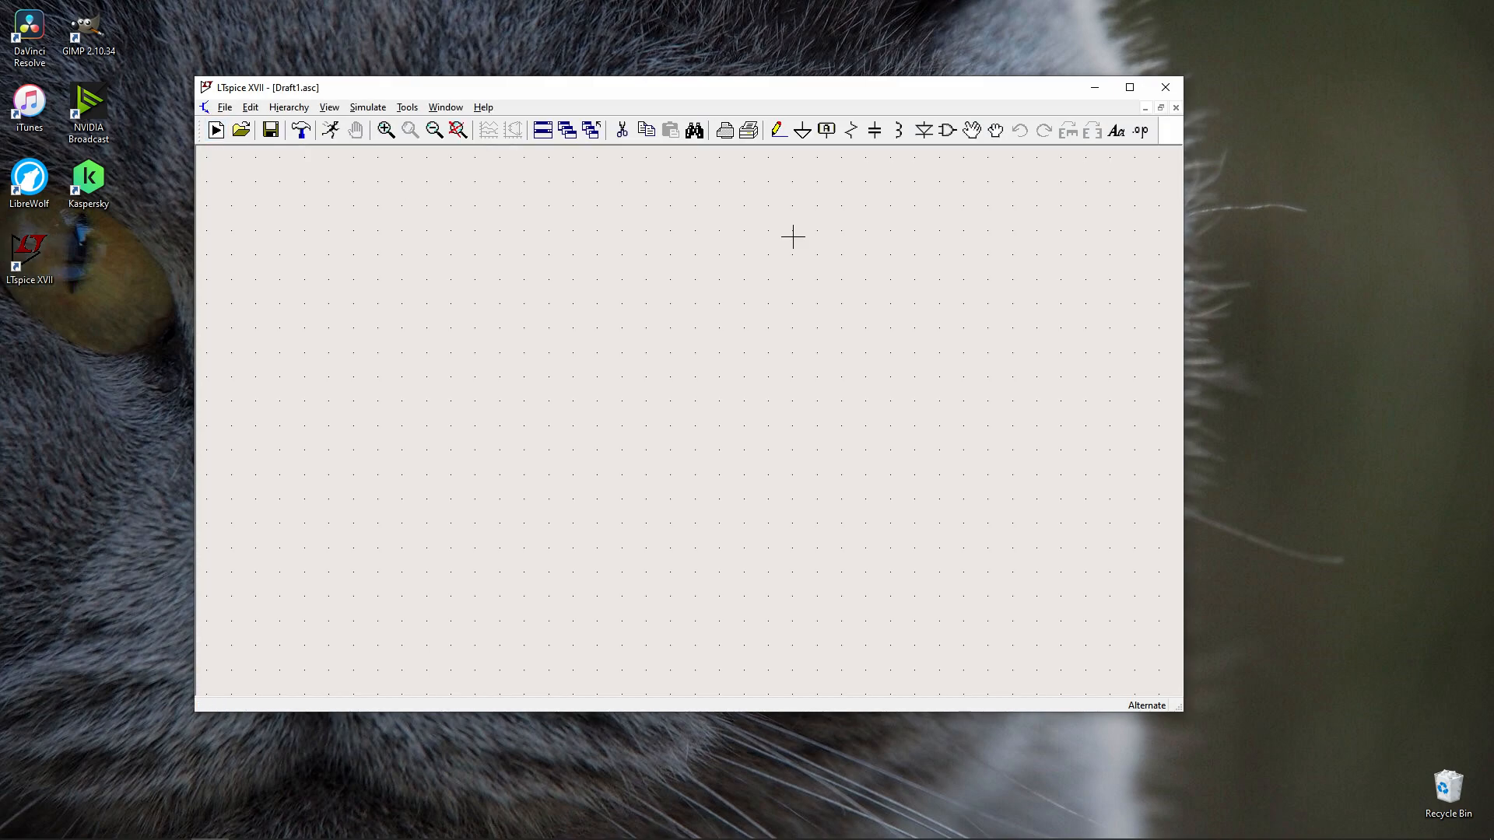
pyautogui.click(948, 131)
pyautogui.scroll(-3, 730, 496)
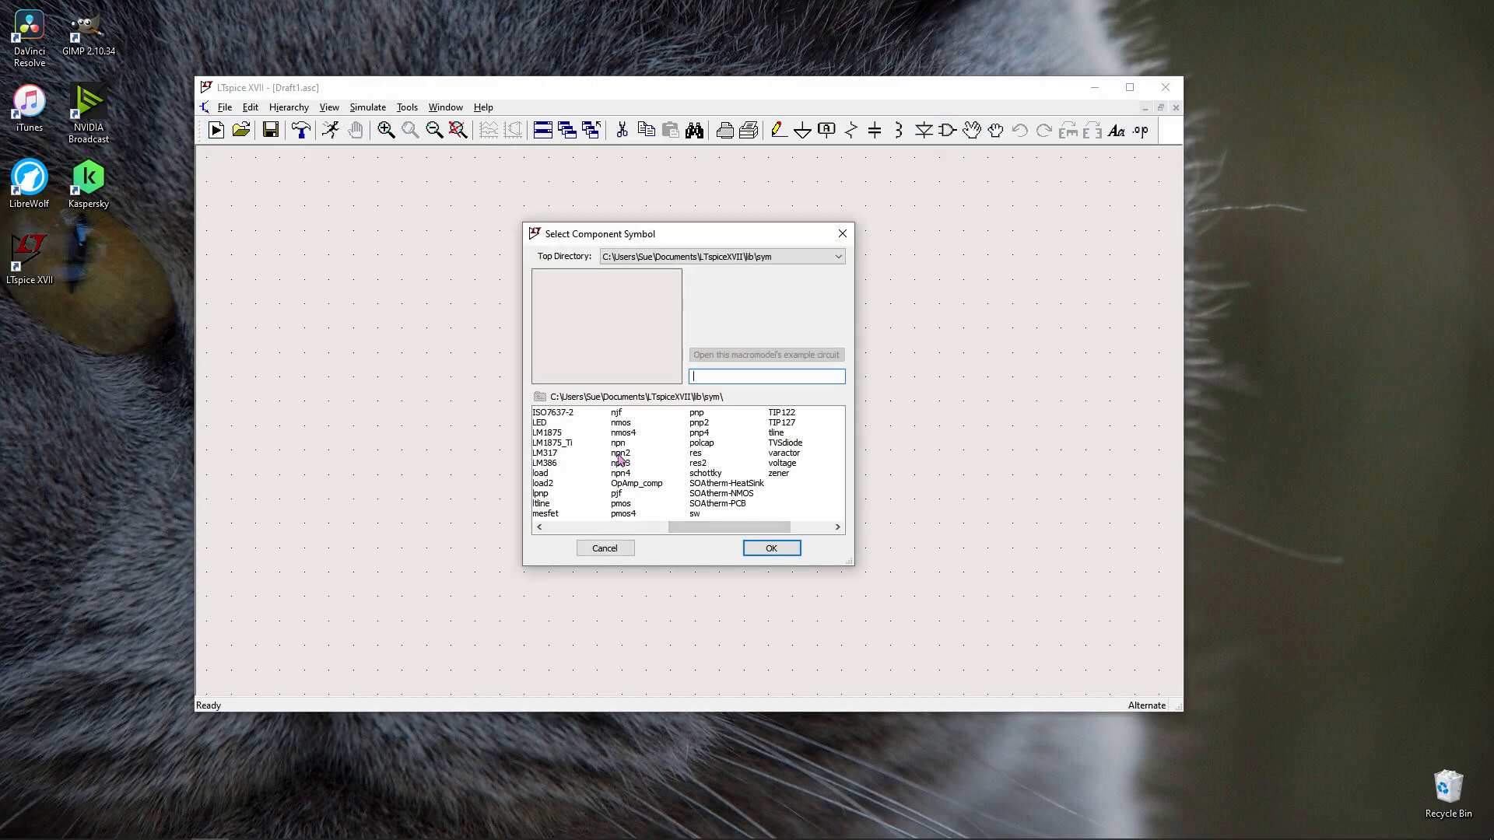
pyautogui.doubleClick(617, 445)
pyautogui.click(591, 379)
pyautogui.press('Escape')
# - Examine the end of the bipolar transistor model list for the placed transistor and close LTspice without saving the draft
pyautogui.rightClick(591, 378)
pyautogui.click(738, 371)
pyautogui.moveTo(880, 380); pyautogui.dragTo(881, 508)
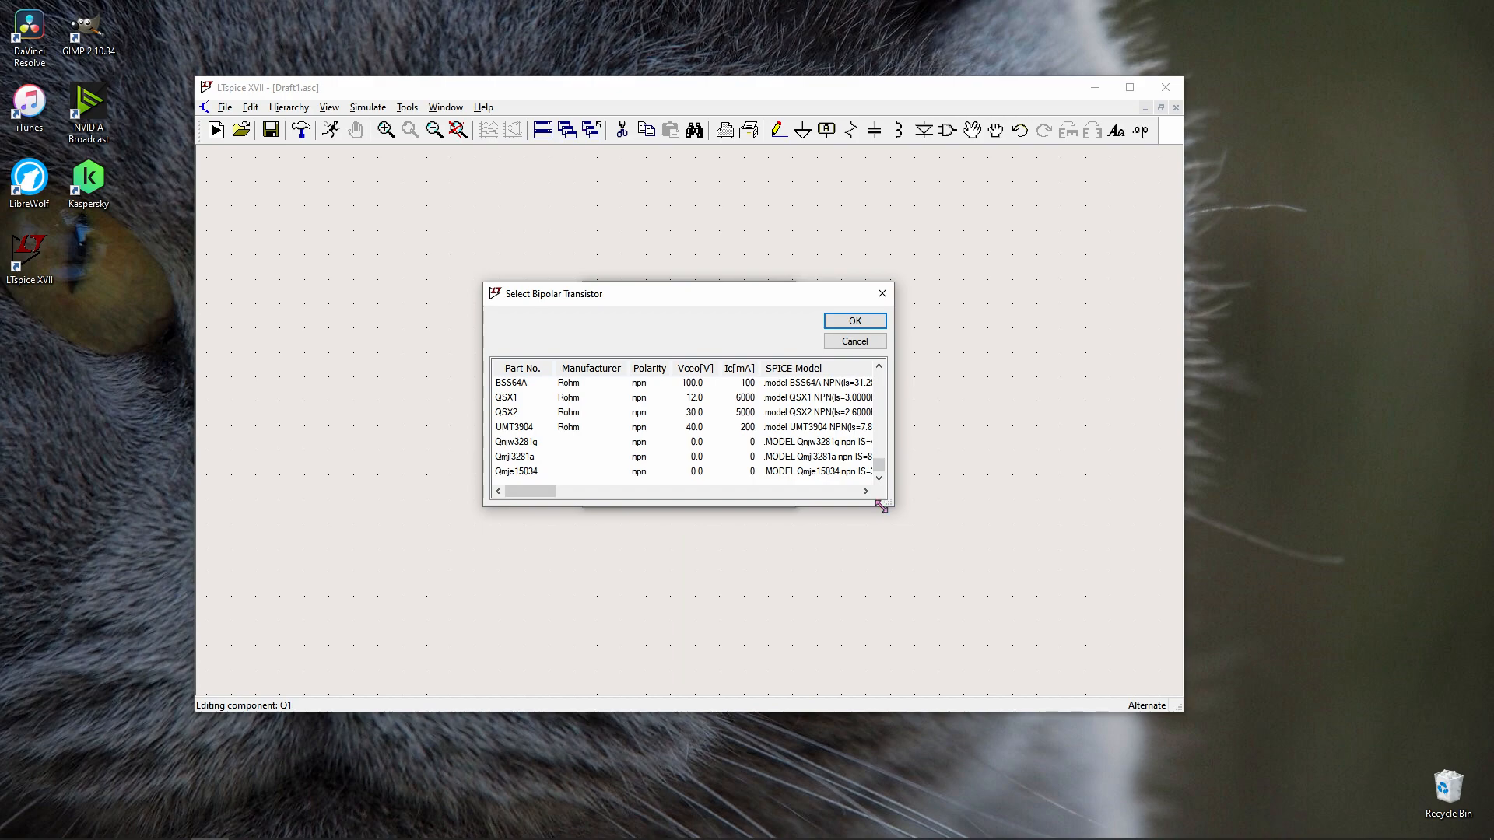
pyautogui.click(882, 300)
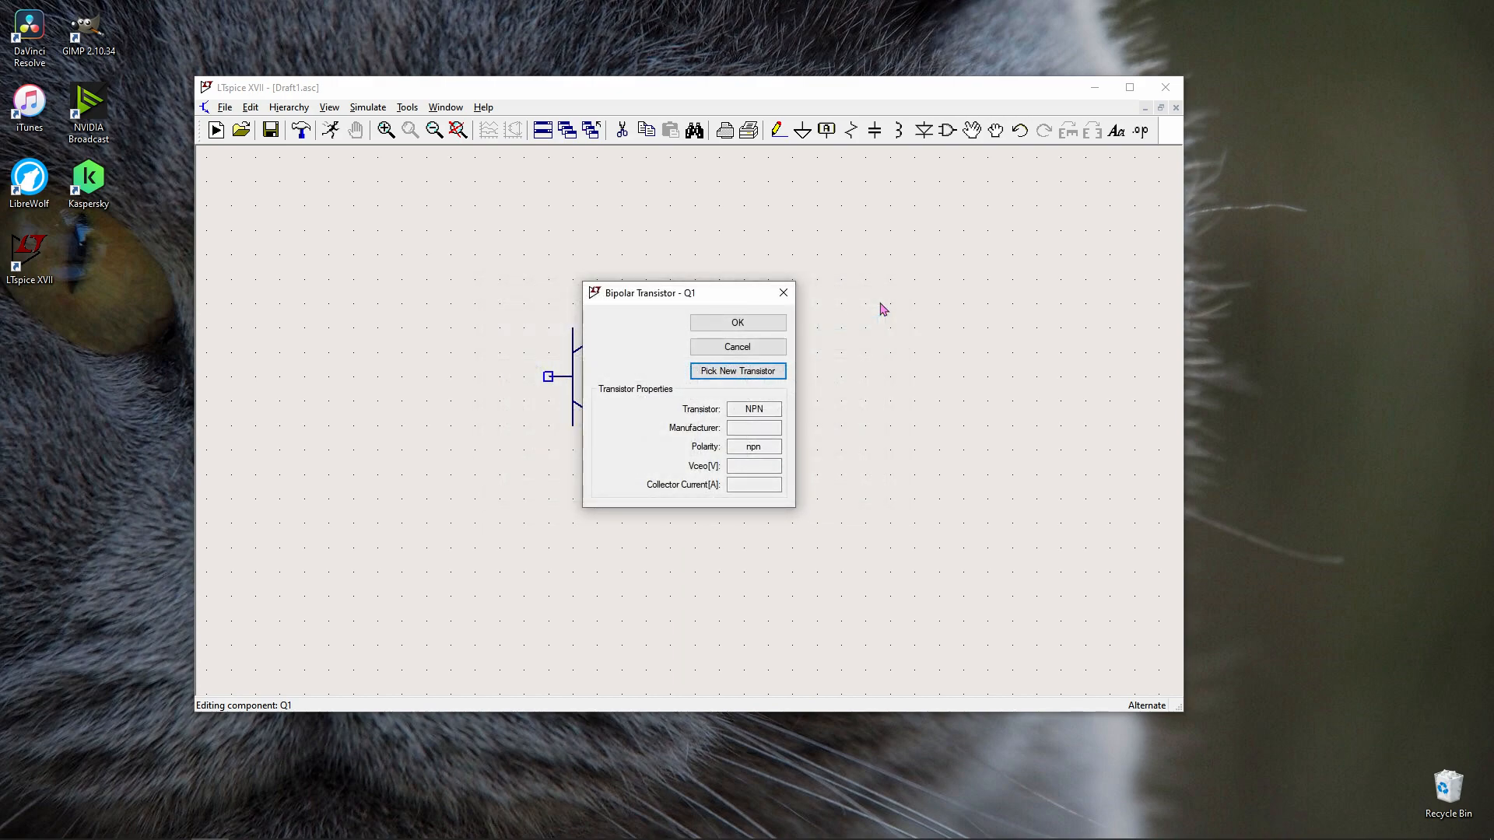
pyautogui.click(784, 291)
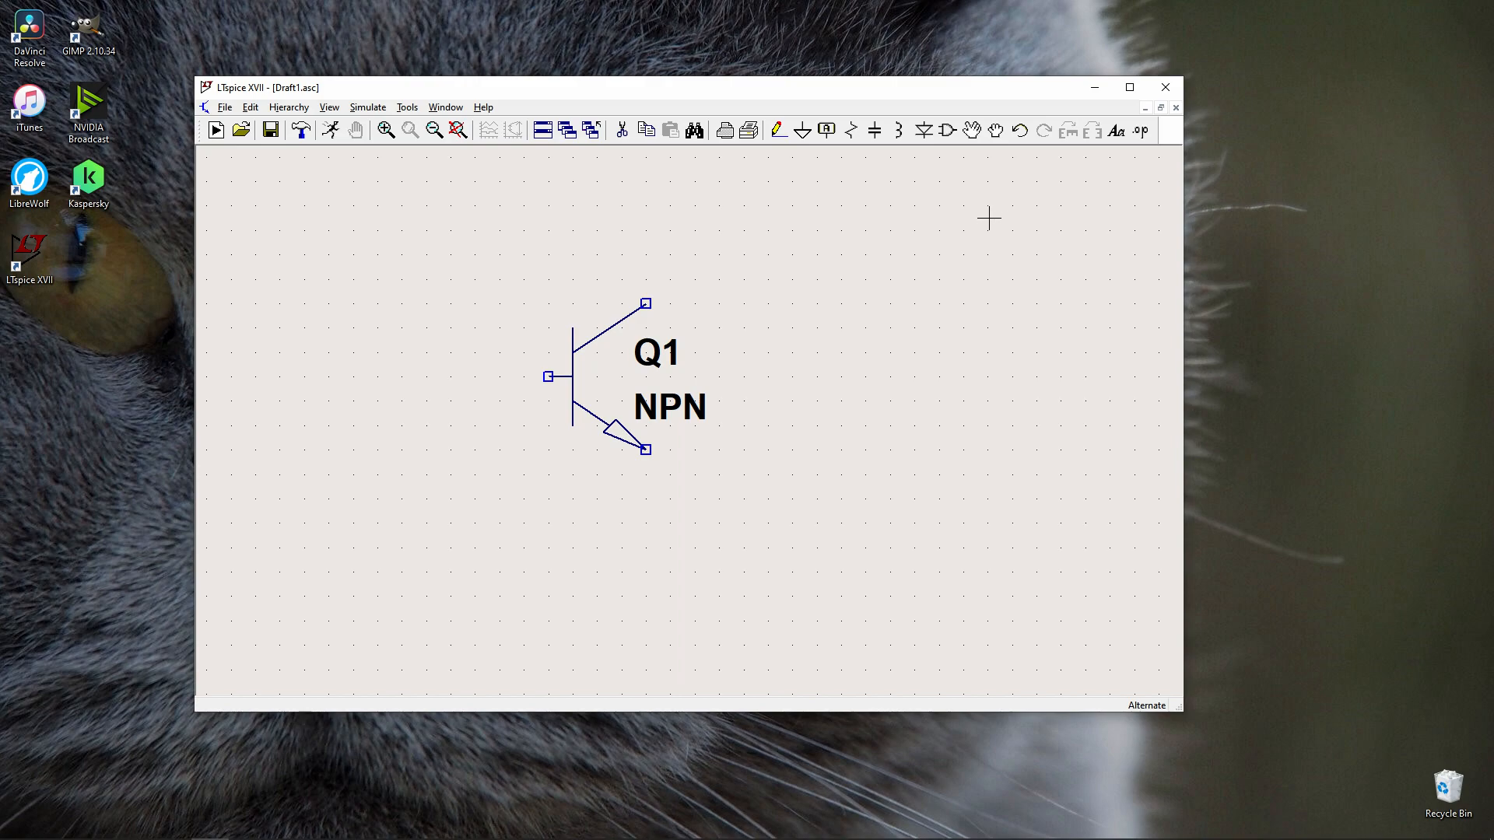
pyautogui.click(1166, 87)
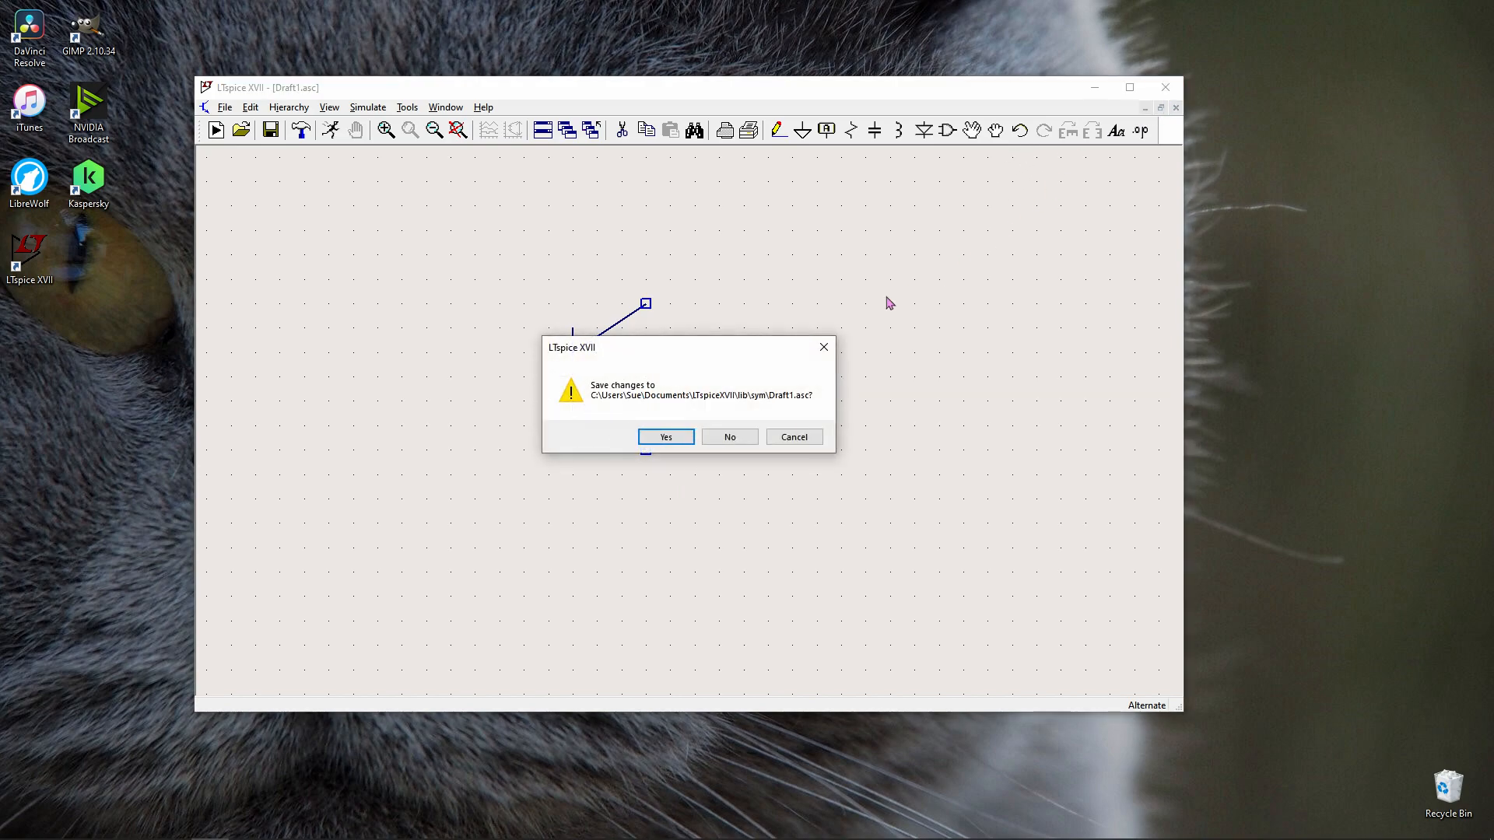
pyautogui.click(730, 436)
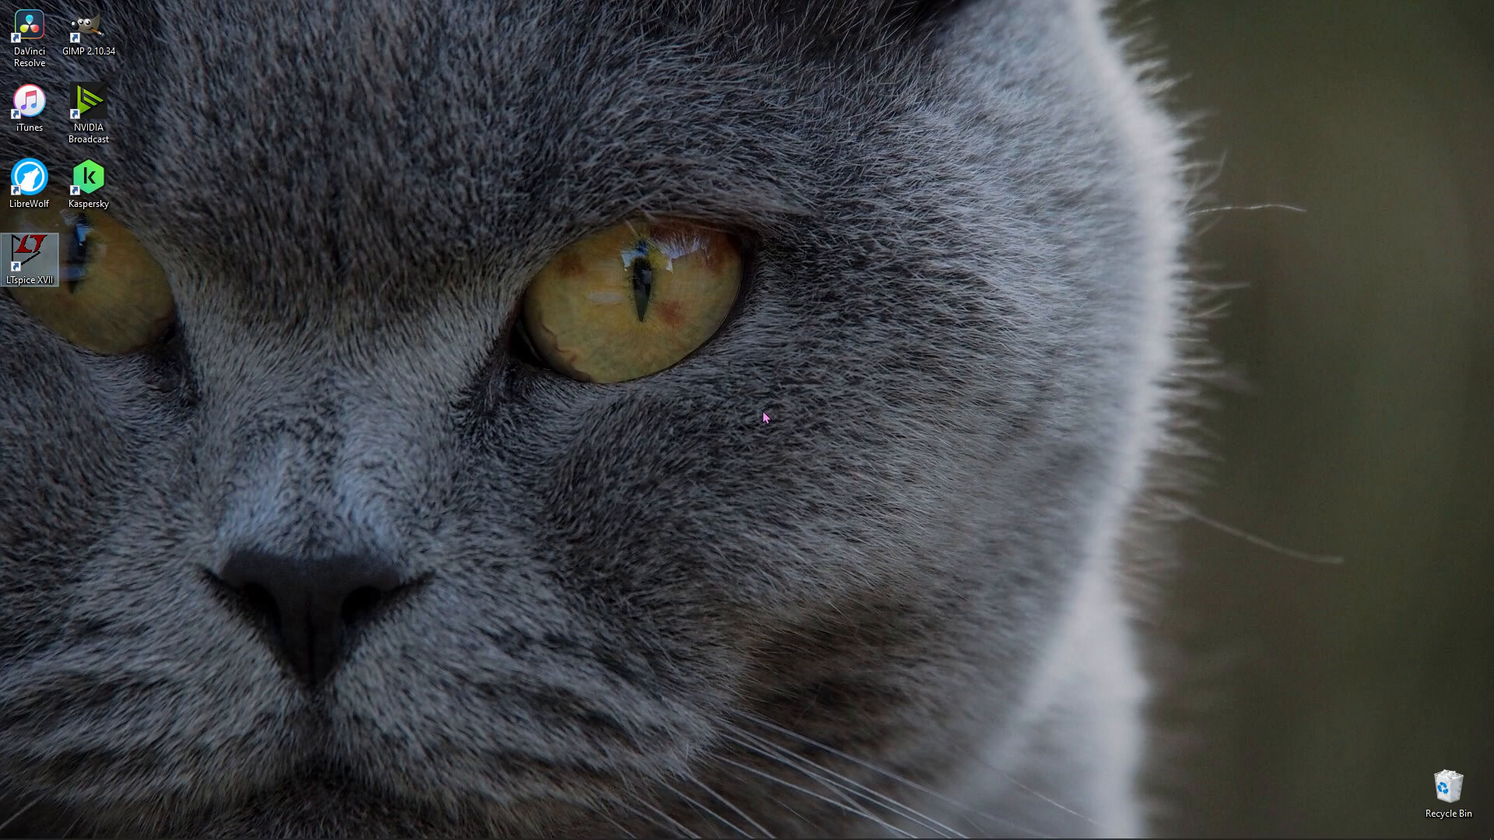
# - Switch to File Explorer and open the lib folder inside Documents\LTspiceXVII
pyautogui.click(95, 828)
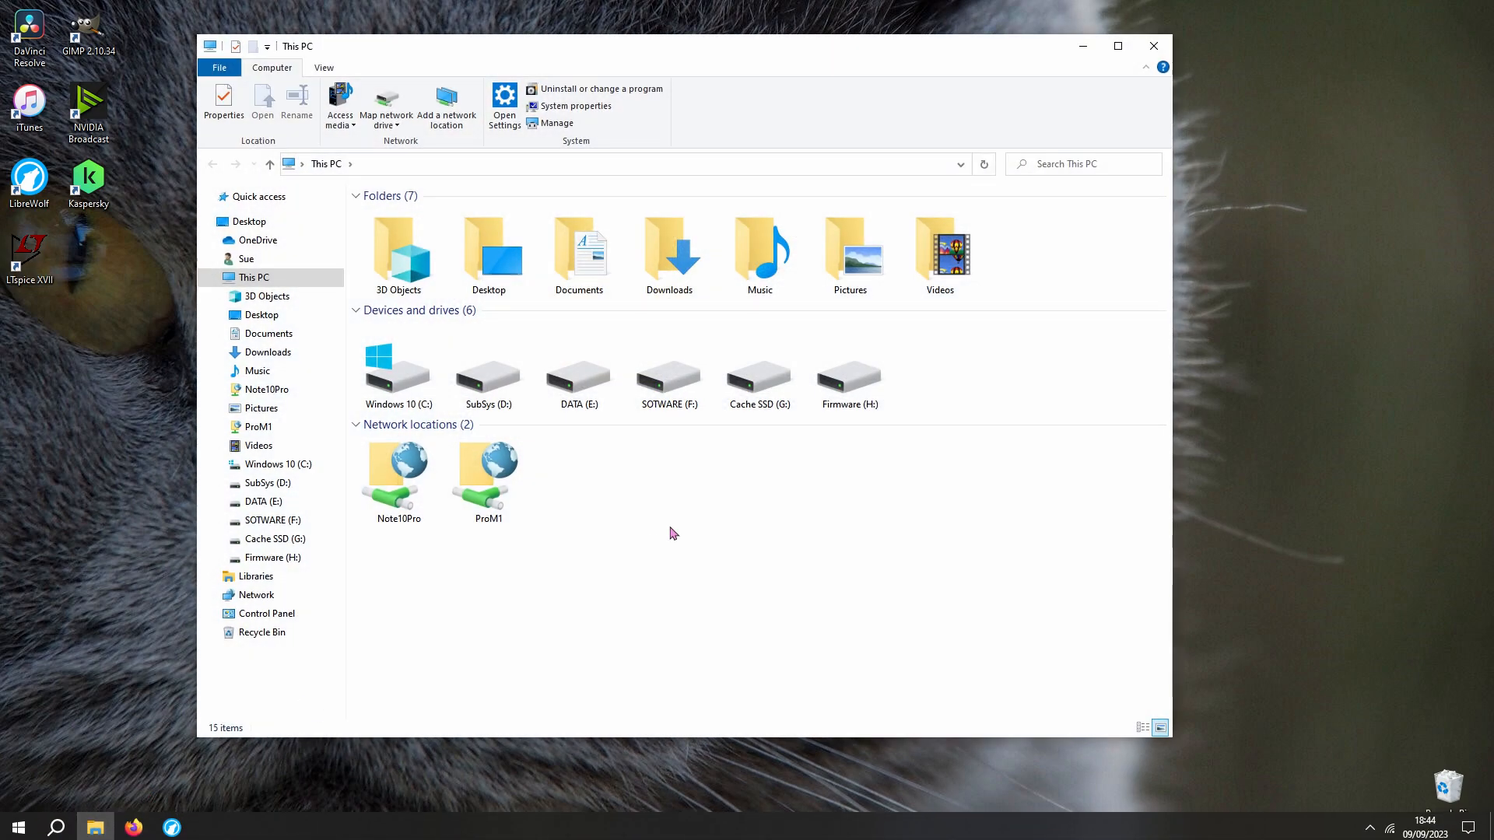
pyautogui.click(589, 279)
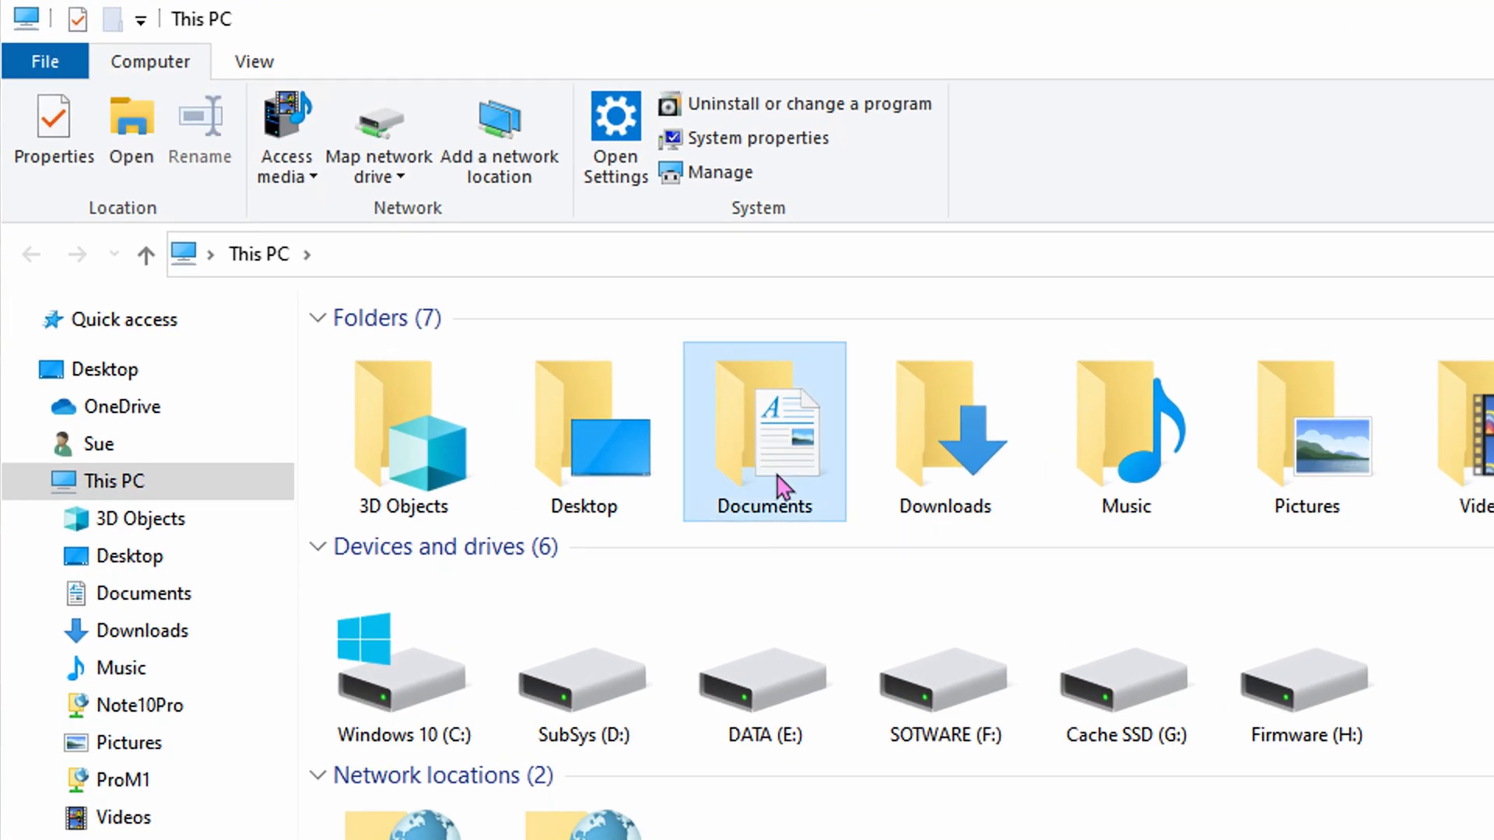
pyautogui.doubleClick(606, 300)
pyautogui.doubleClick(614, 440)
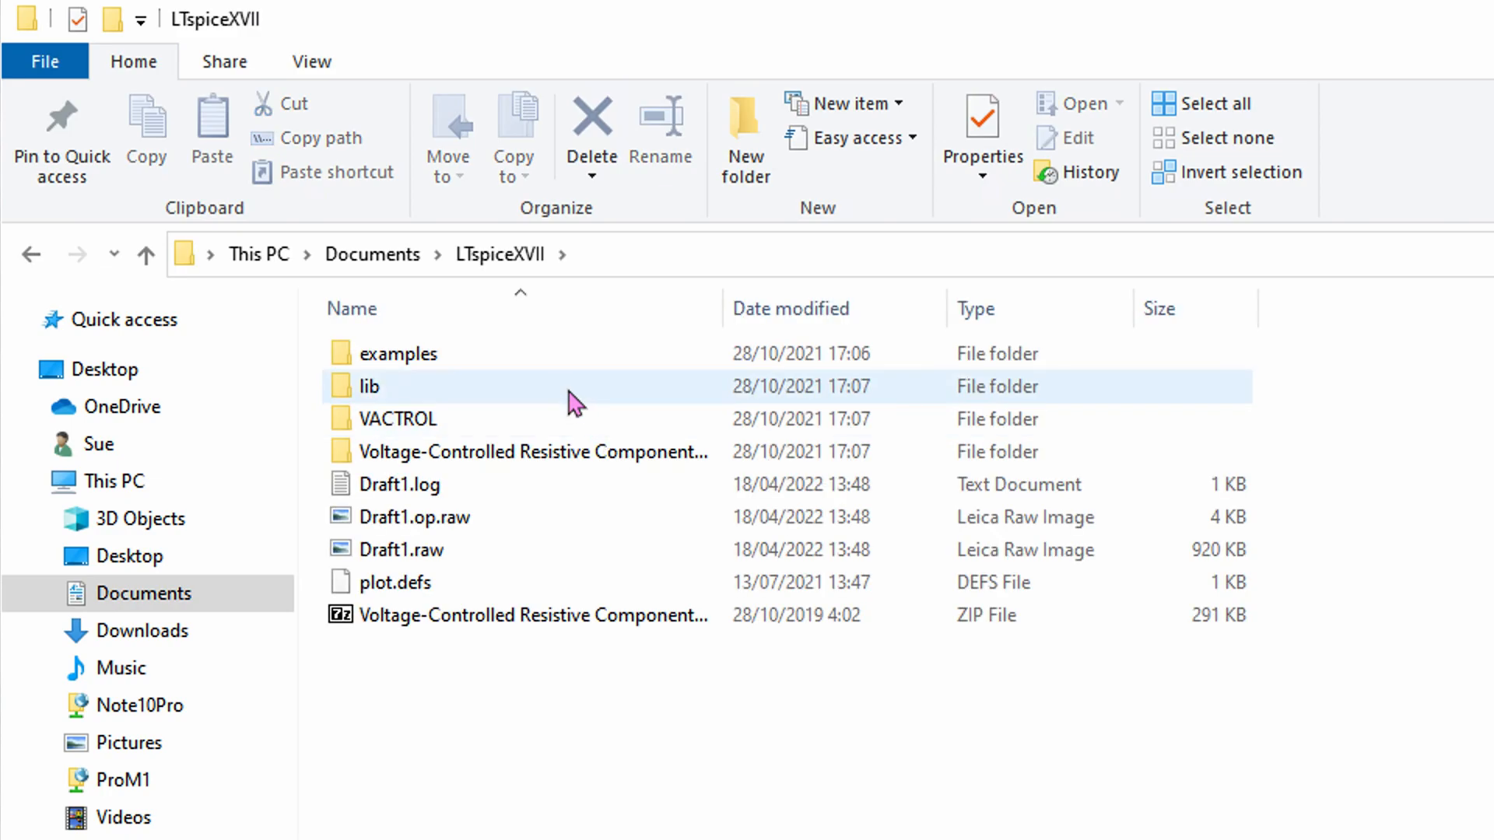
pyautogui.doubleClick(575, 386)
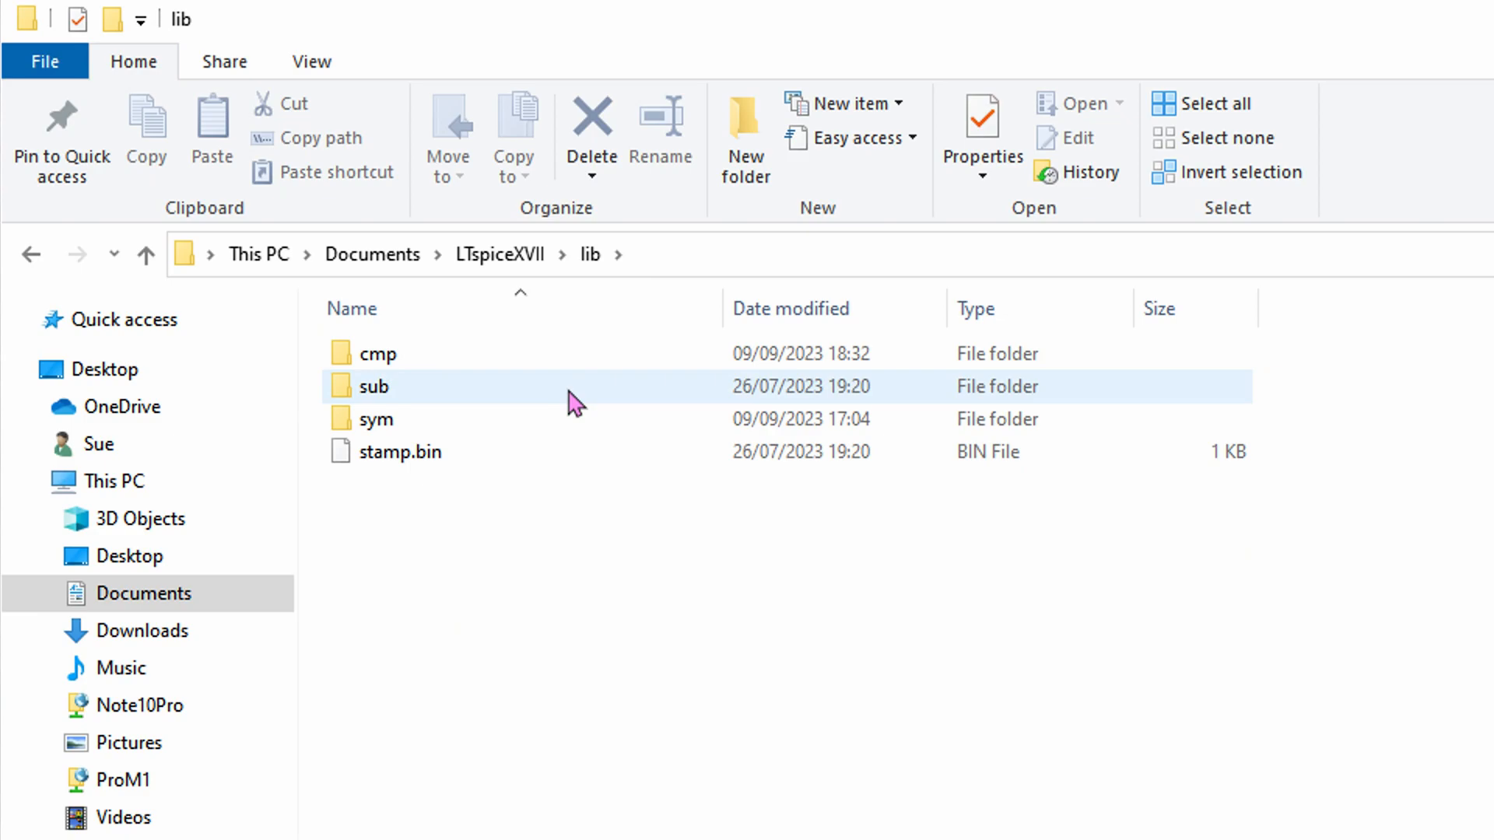
# - Examine the cmp, sub and sym folders of the LTspice library one after another
pyautogui.click(576, 368)
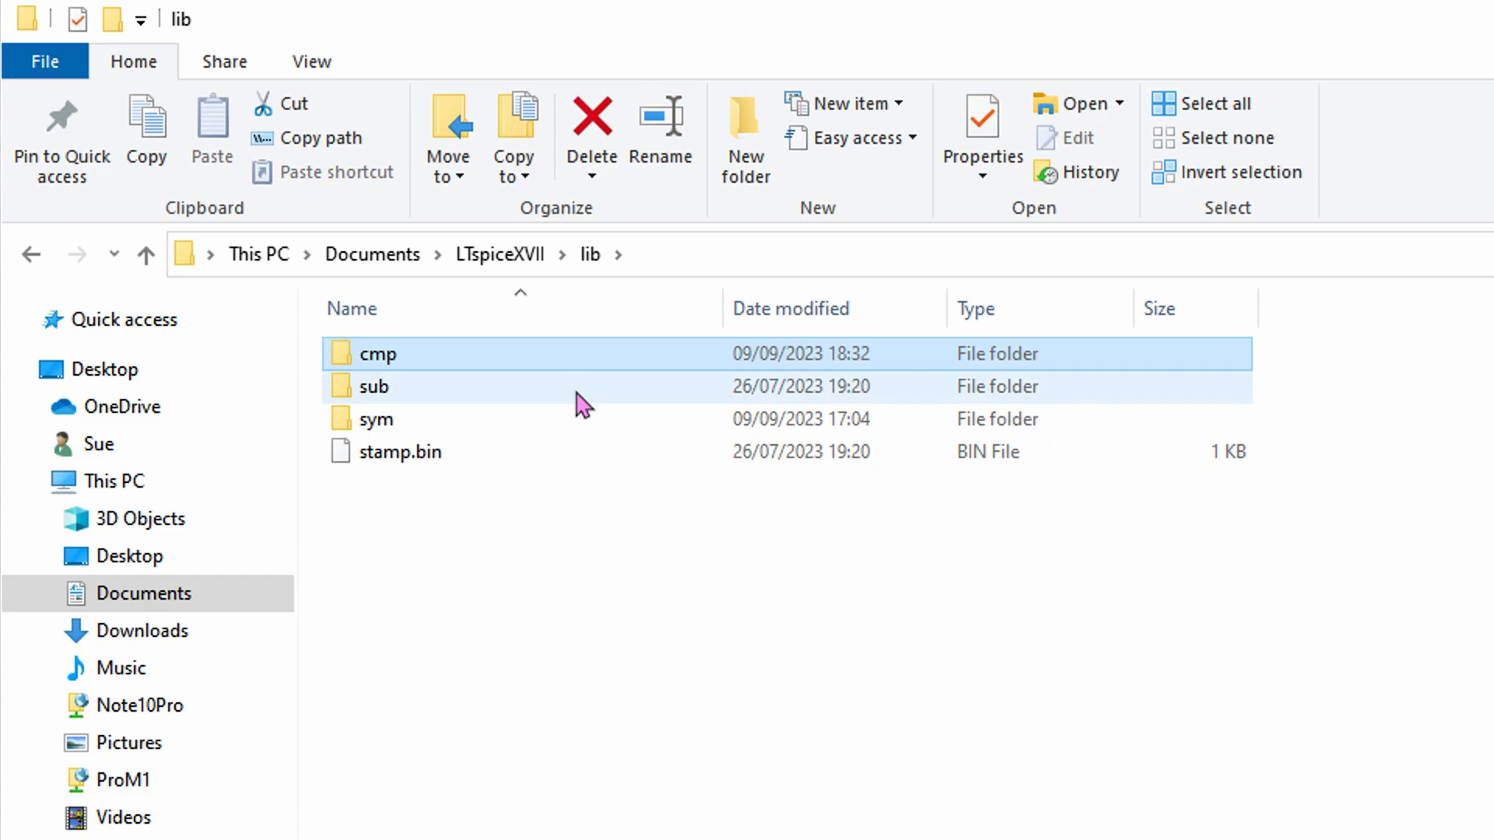
pyautogui.click(577, 393)
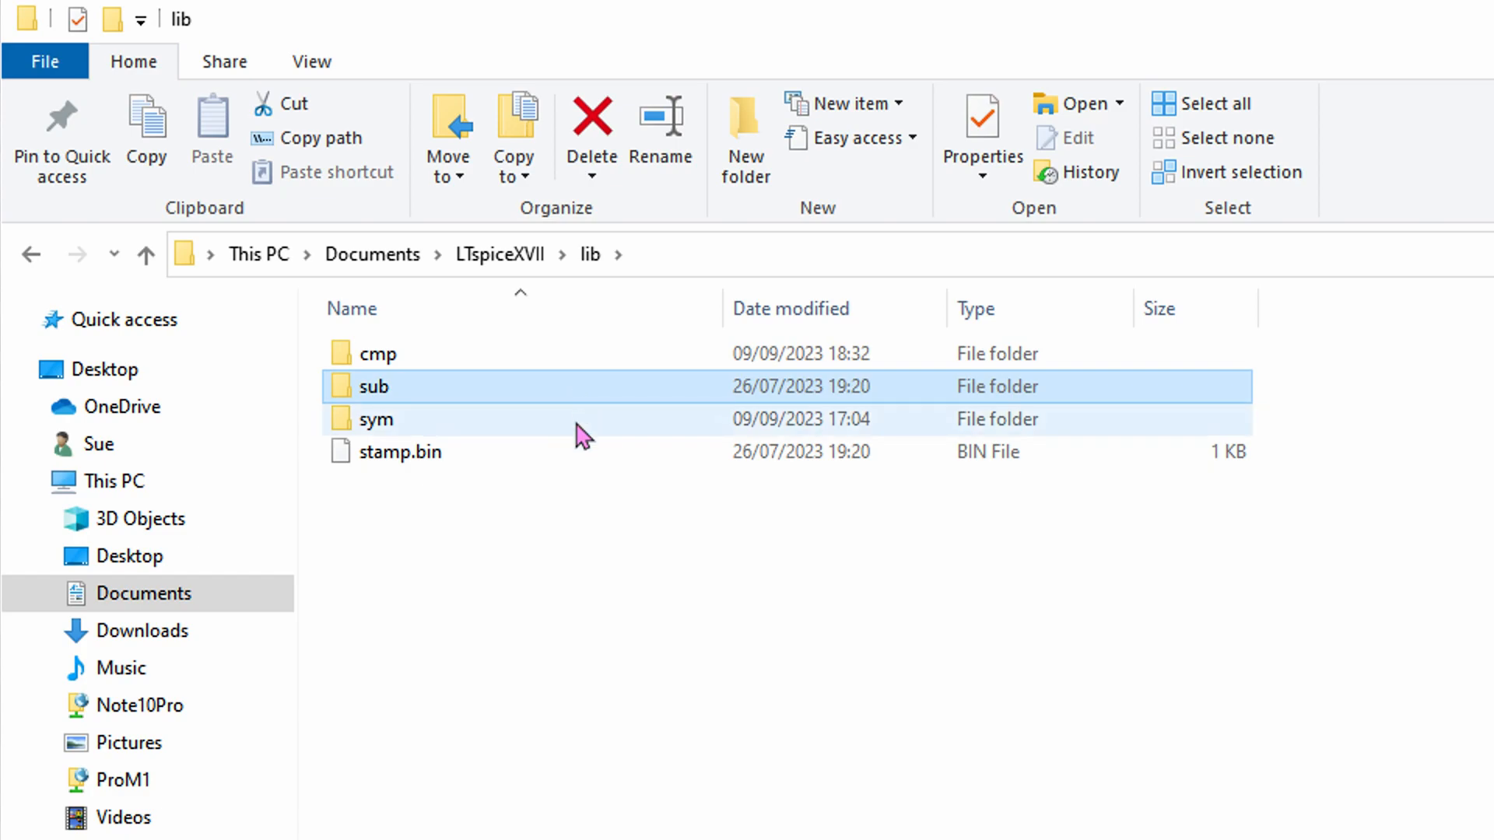
pyautogui.click(577, 425)
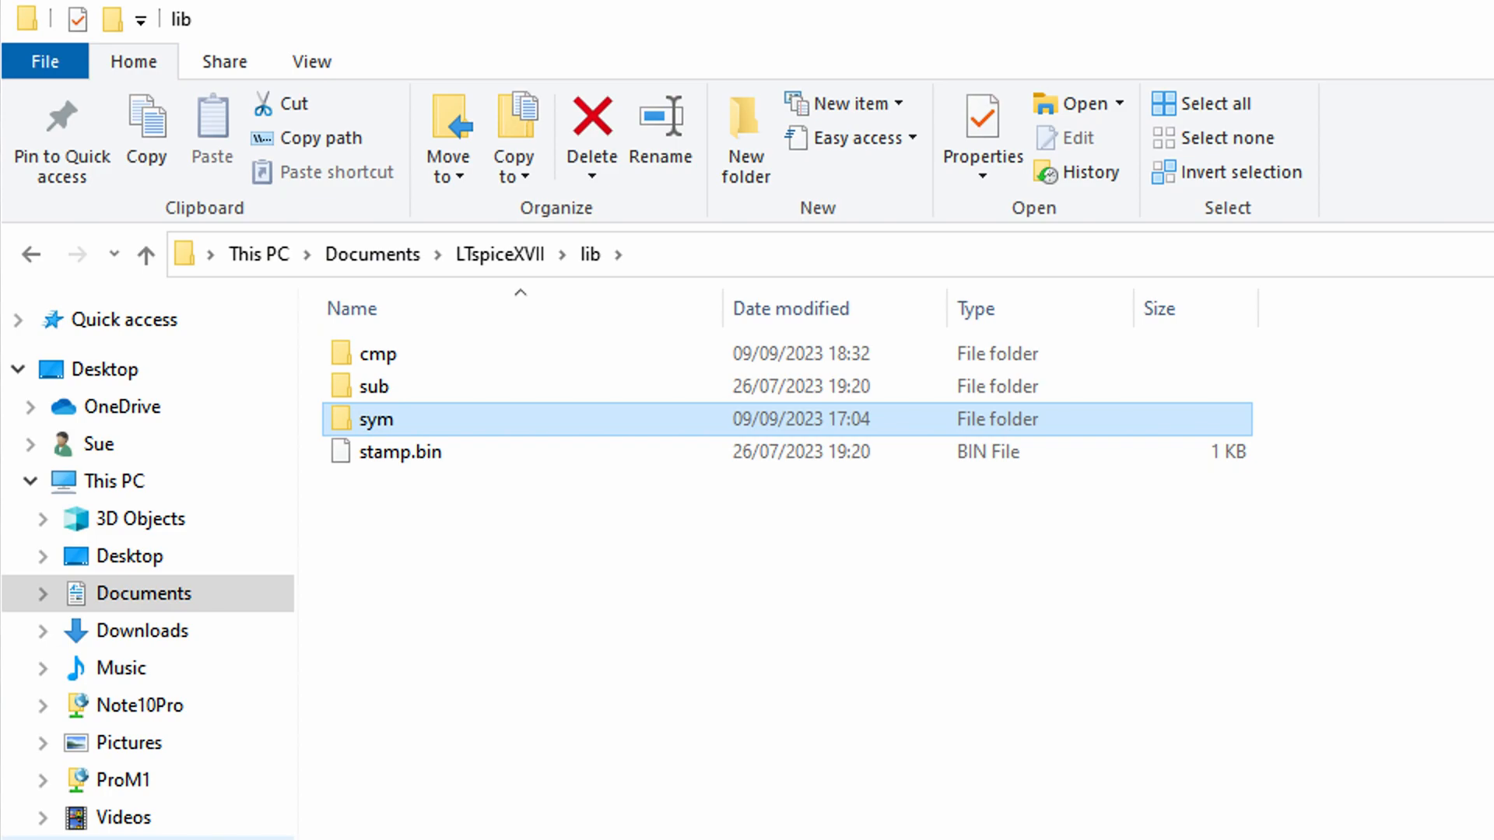
# - View the lib folder of the LTspice installation under Program Files\LTC\LTspiceXVII on the C: drive
pyautogui.click(250, 838)
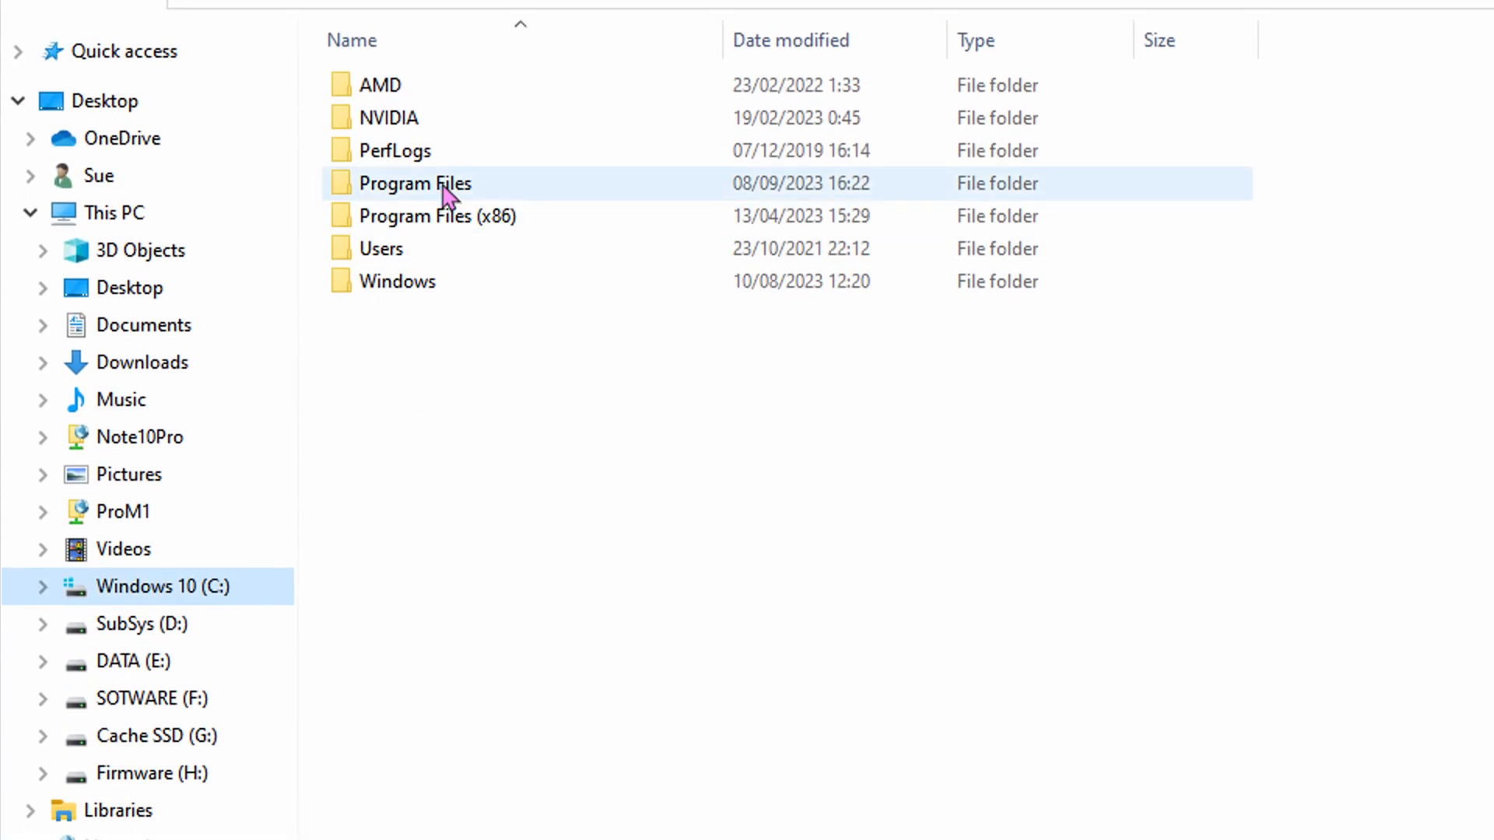
pyautogui.doubleClick(442, 185)
pyautogui.click(403, 773)
pyautogui.doubleClick(399, 766)
pyautogui.doubleClick(435, 100)
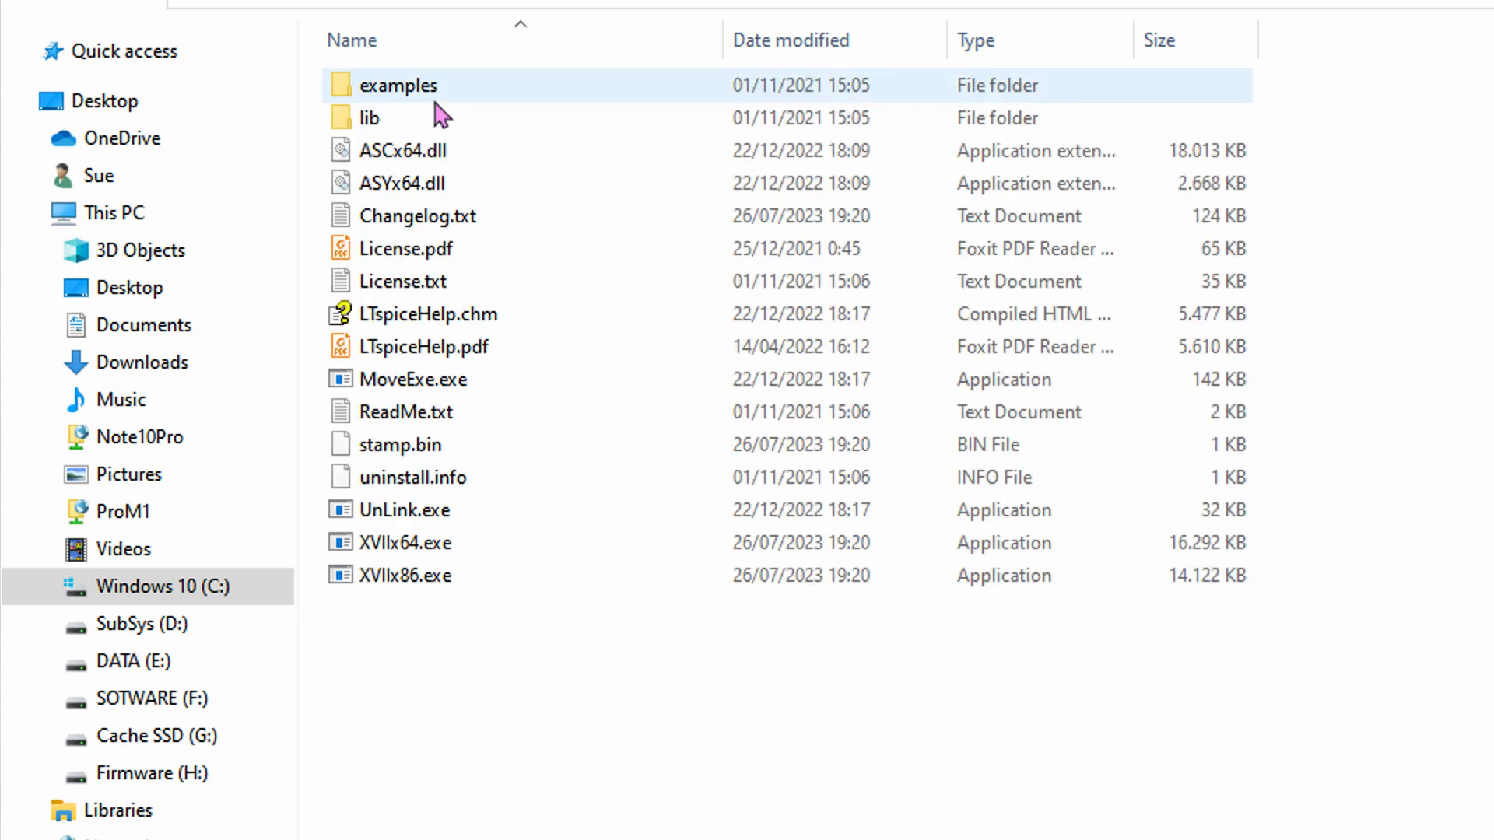
pyautogui.doubleClick(437, 118)
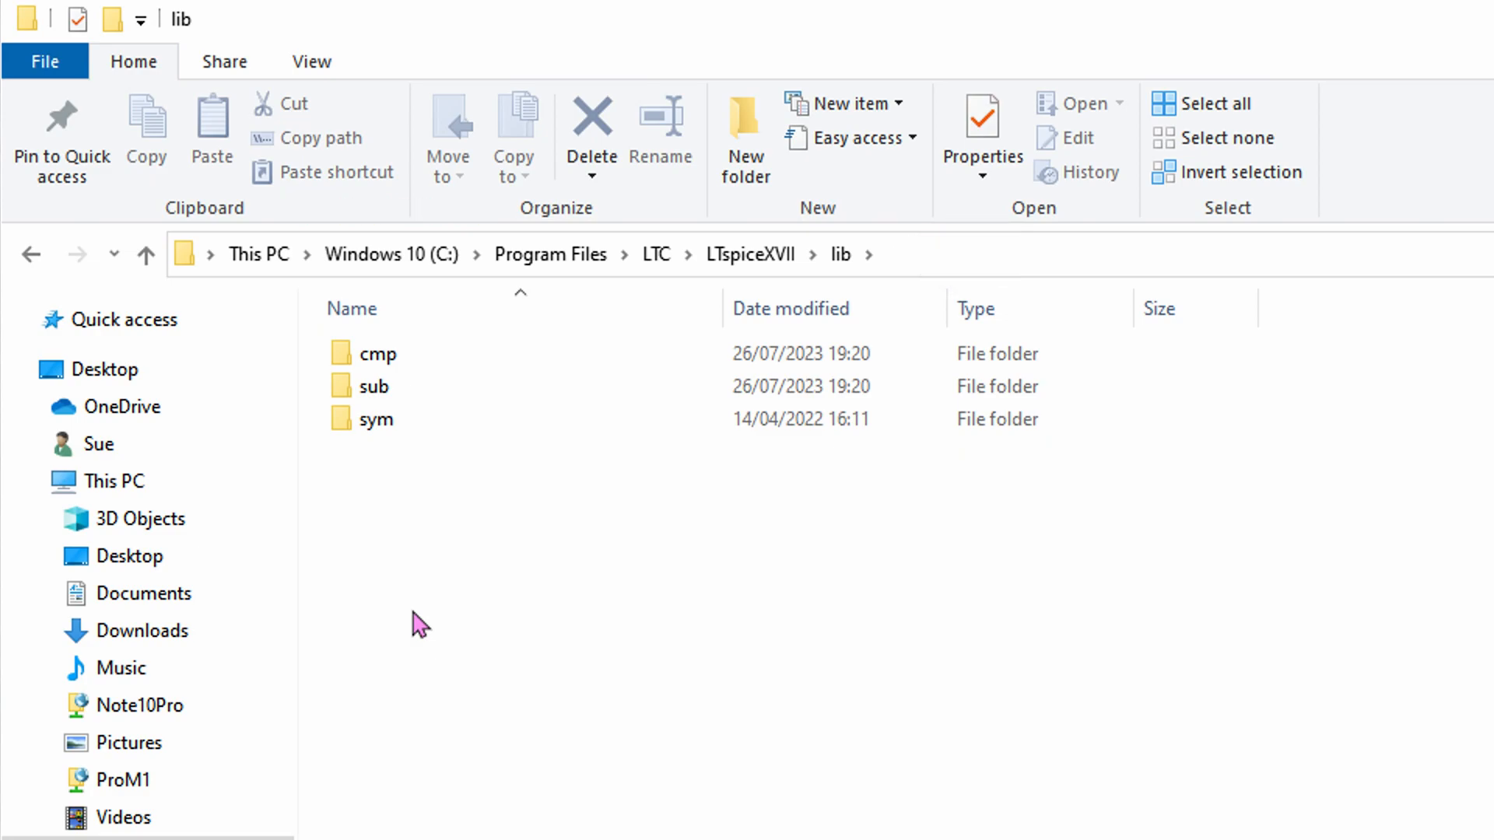
# - Return to Documents and open the LTspiceXVII\lib\cmp folder
pyautogui.click(233, 596)
pyautogui.doubleClick(572, 467)
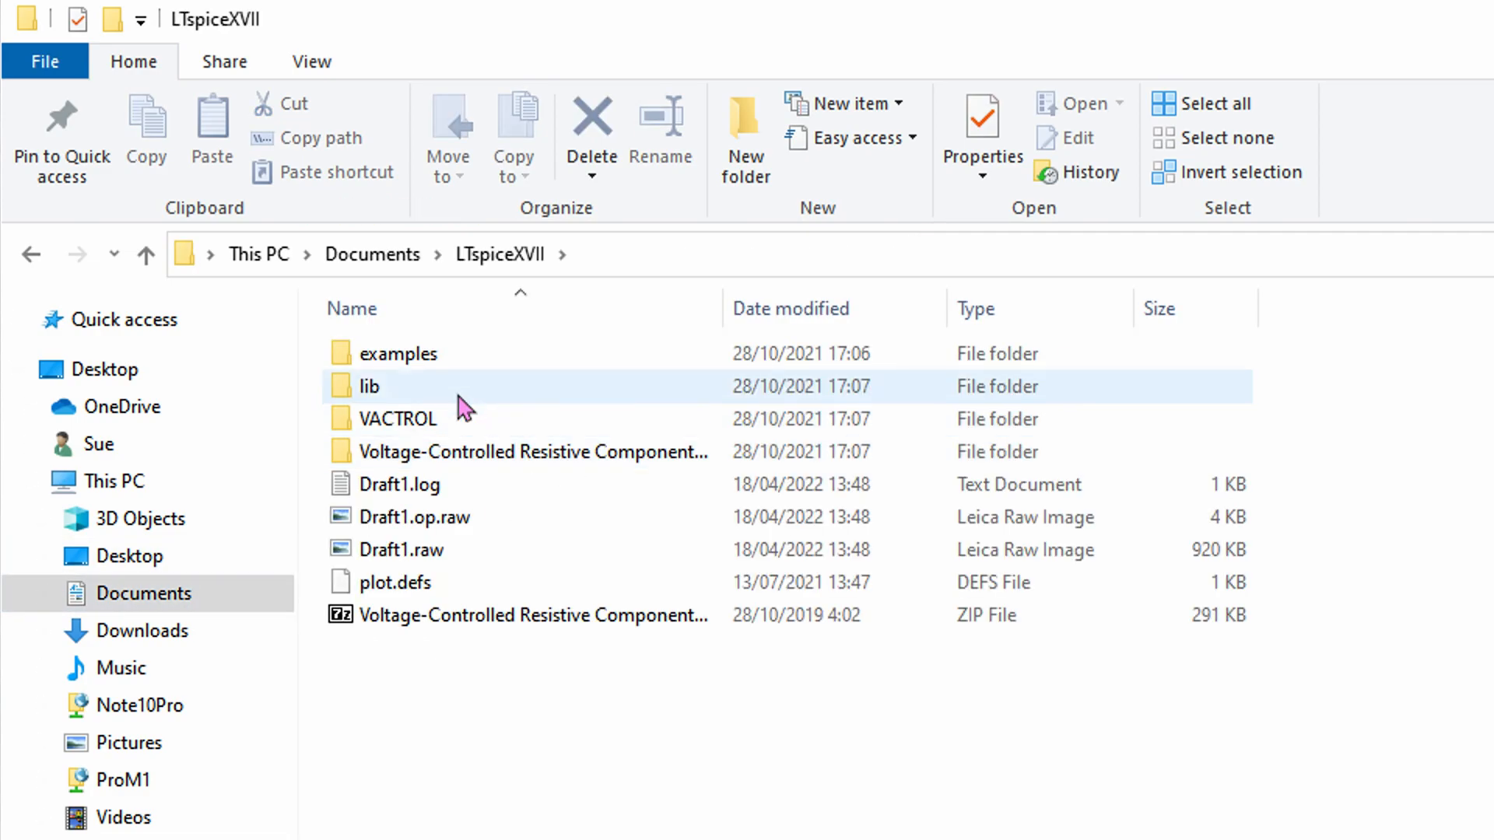
pyautogui.doubleClick(460, 389)
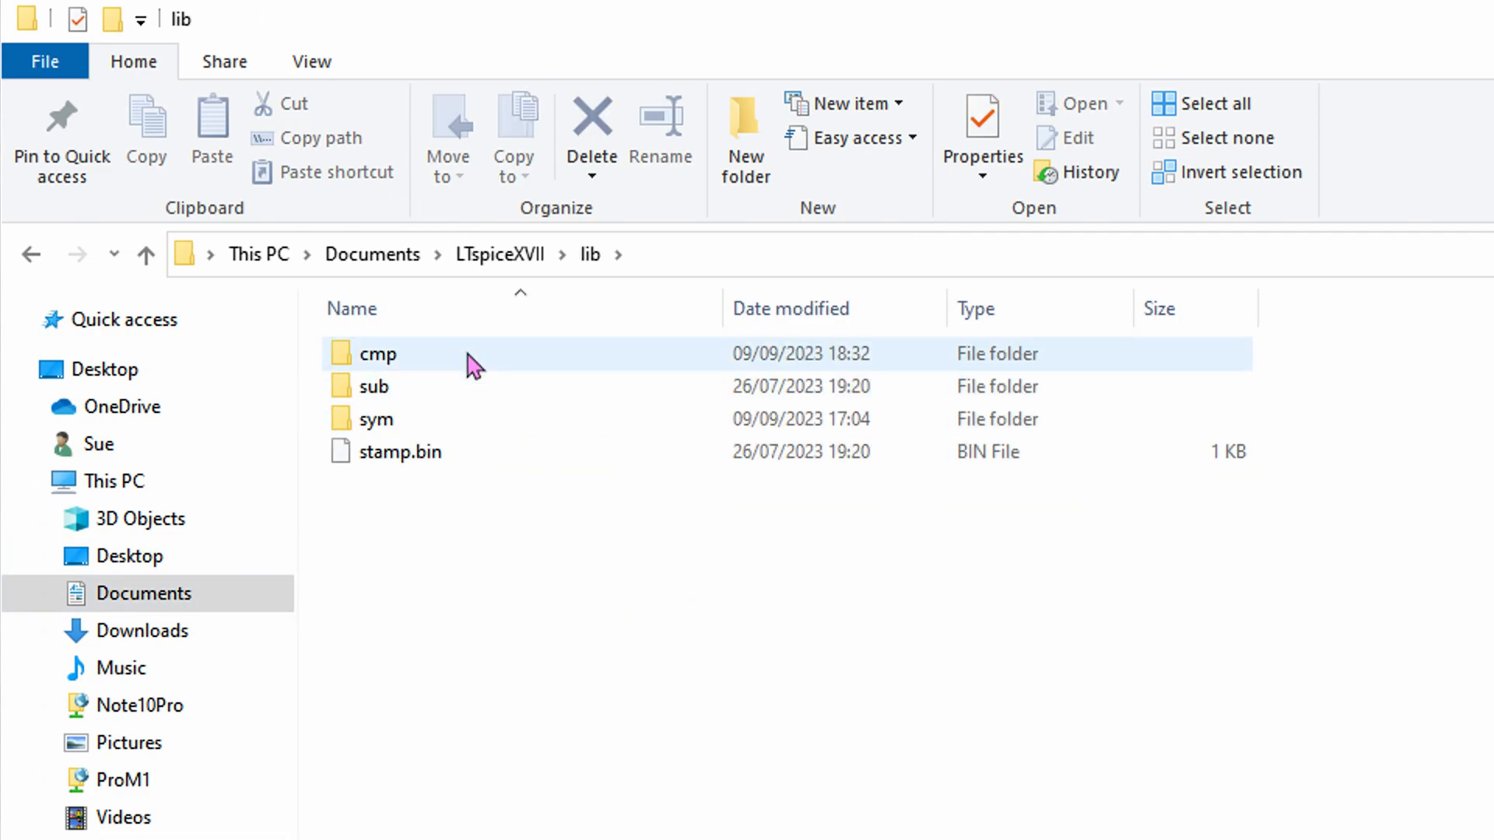
pyautogui.doubleClick(475, 366)
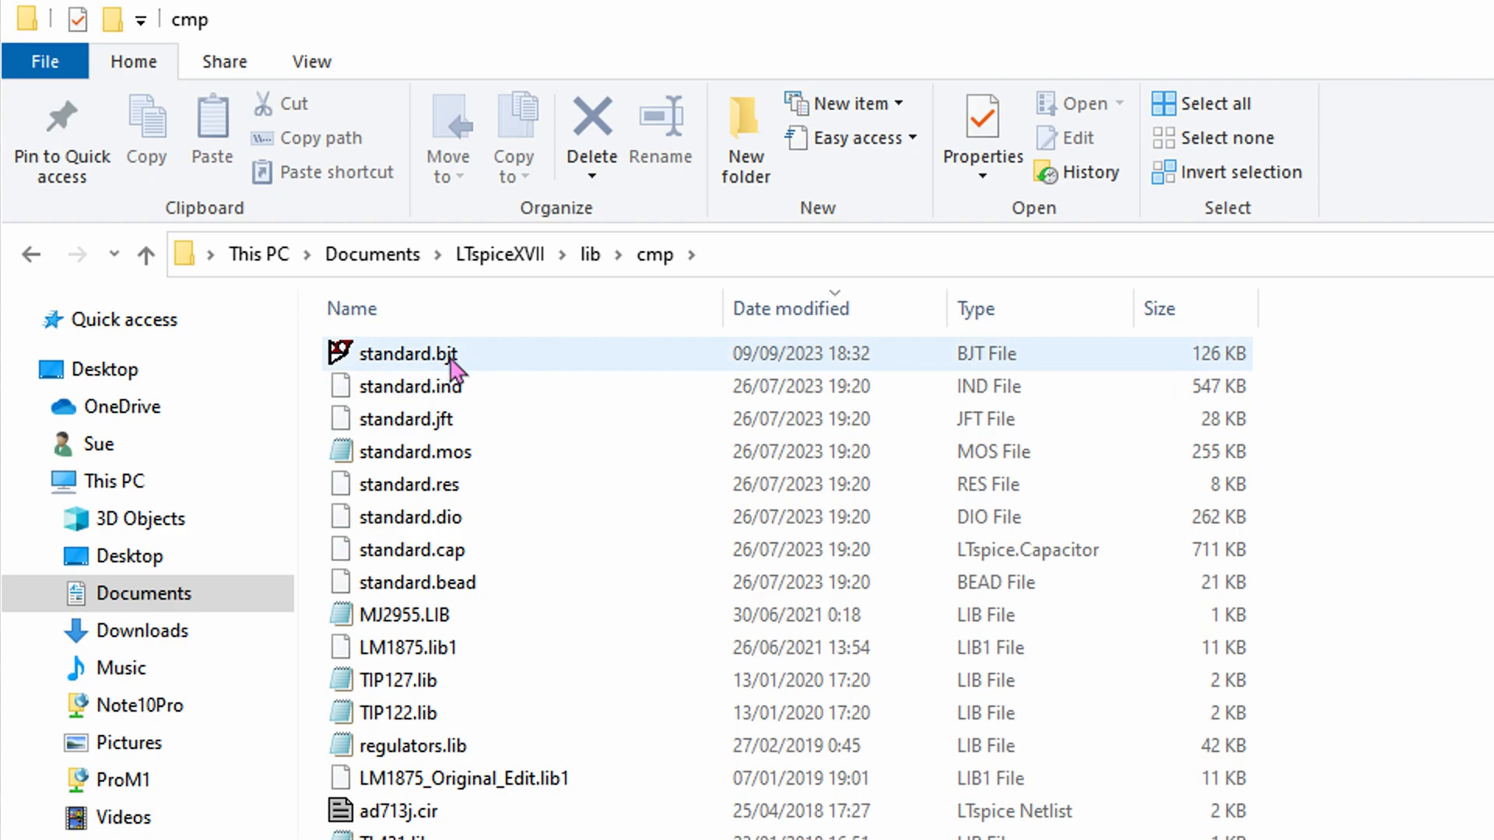
# - Turn the display of file name extensions off and back on for the cmp folder
pyautogui.click(318, 68)
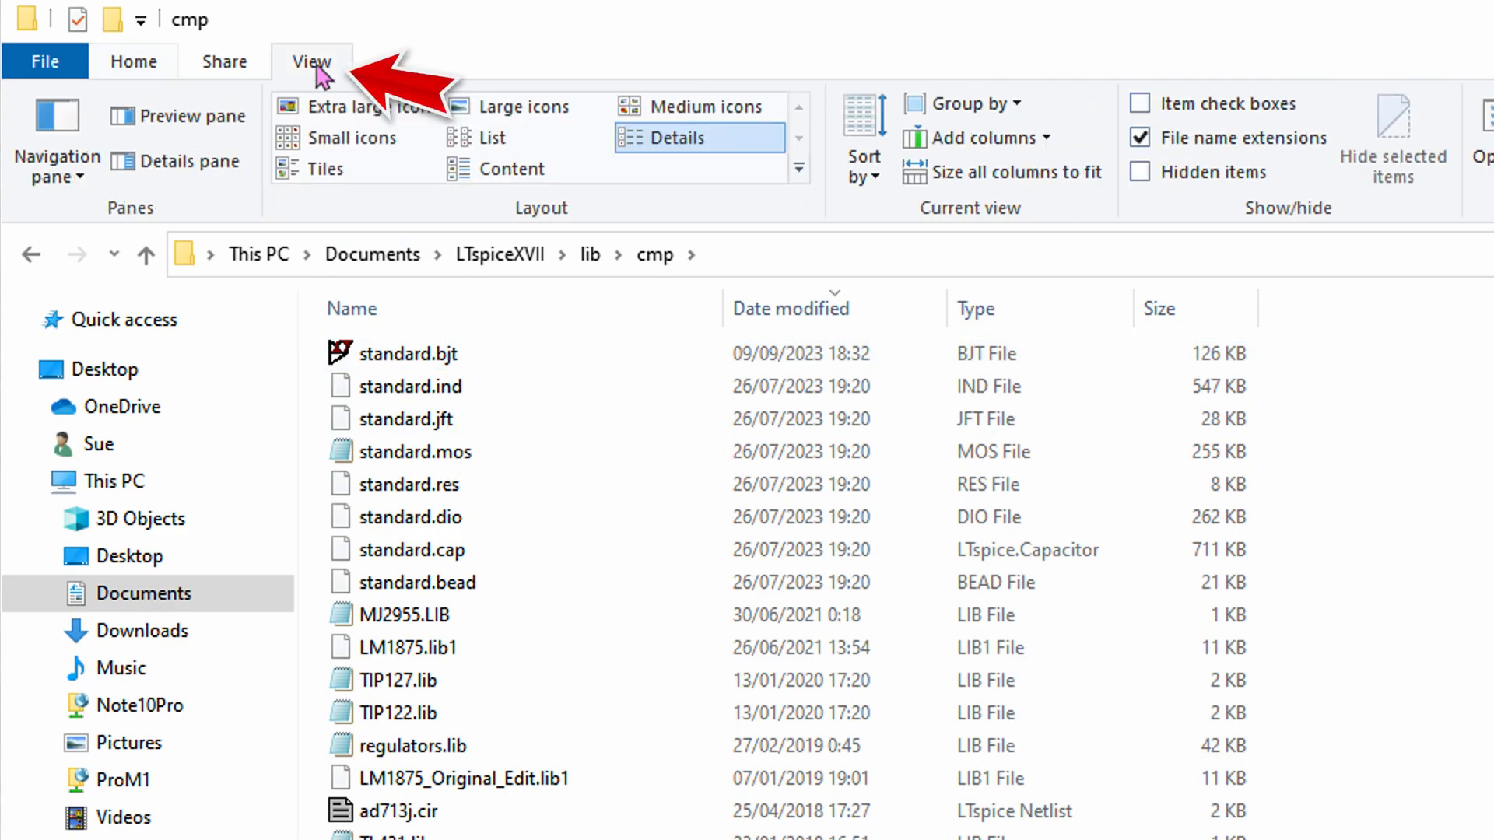
pyautogui.click(1140, 139)
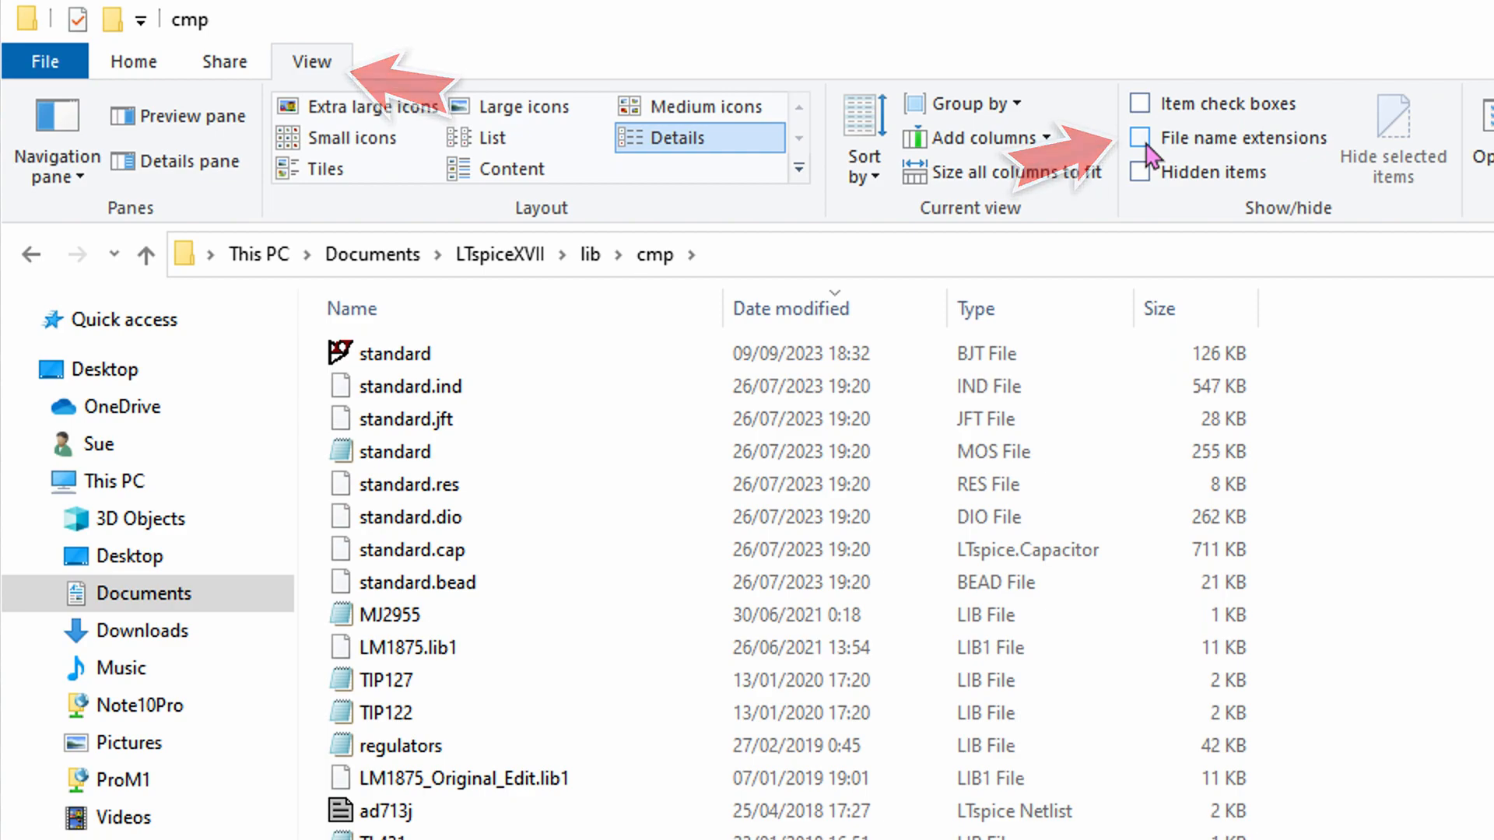
pyautogui.click(1142, 141)
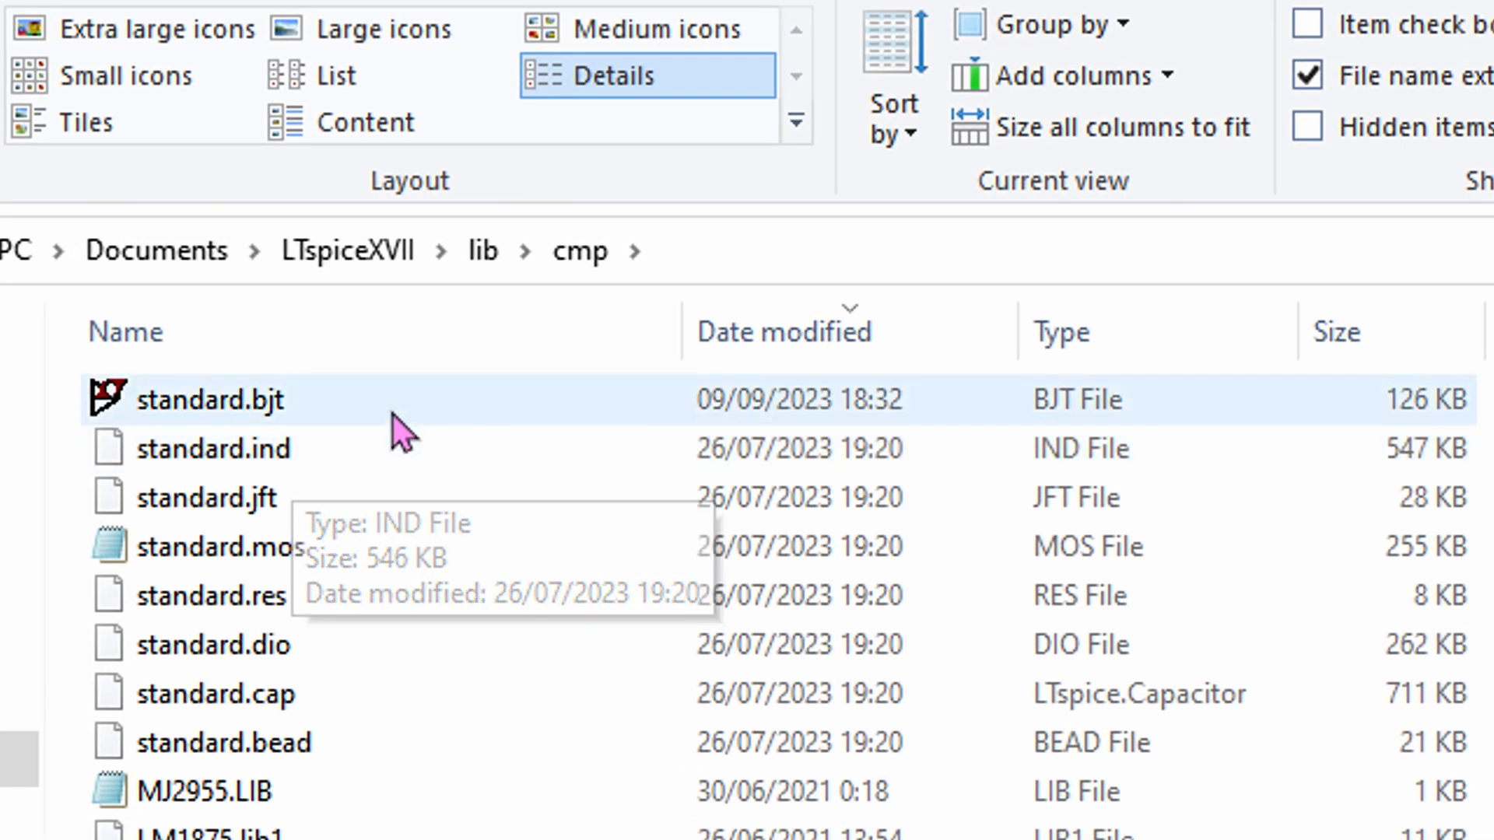
# - Examine the standard component files in the cmp folder one by one, from standard.bjt through standard.bead
pyautogui.click(393, 414)
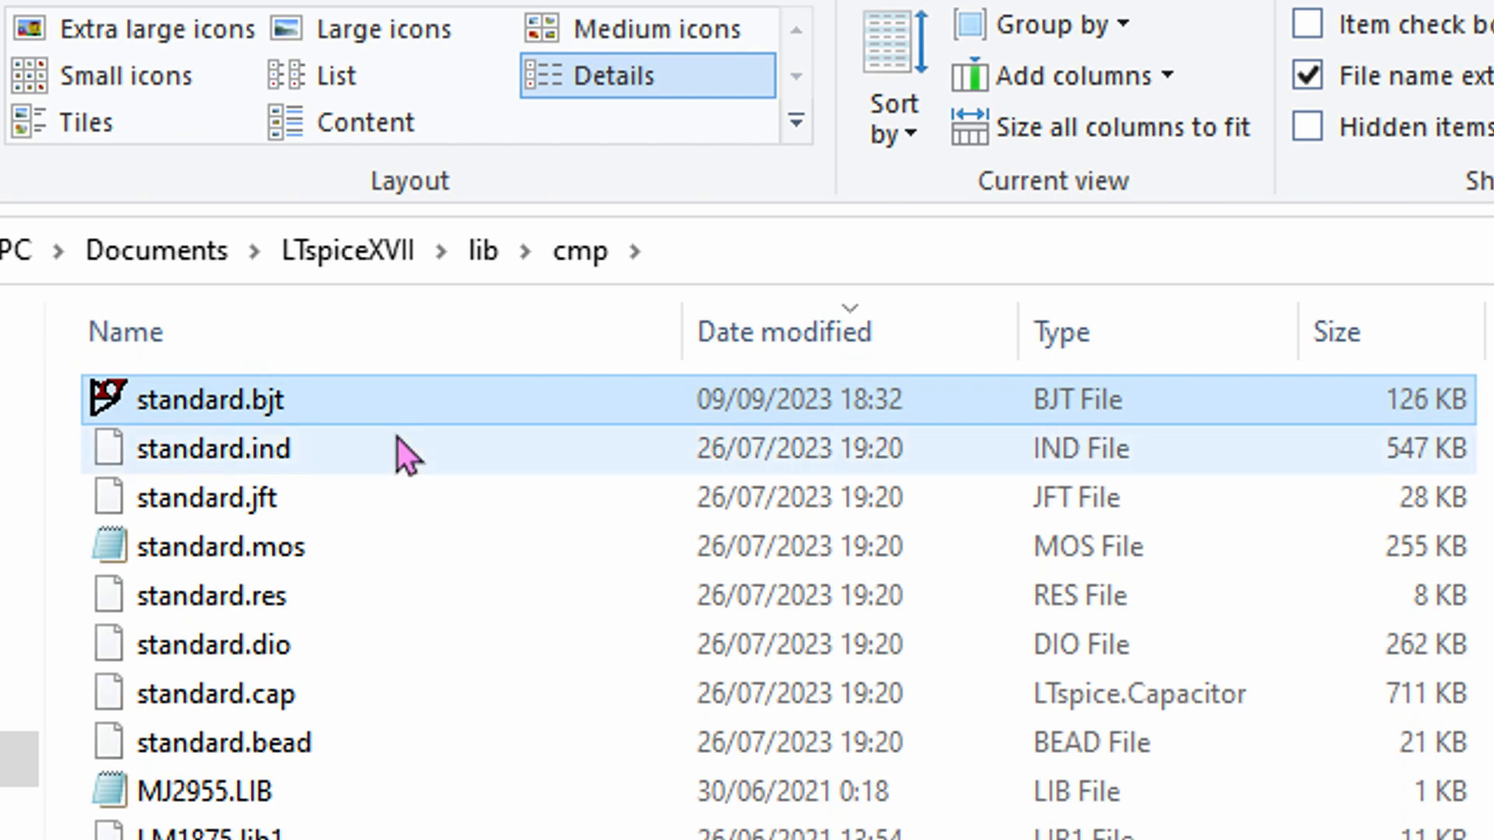
pyautogui.click(366, 464)
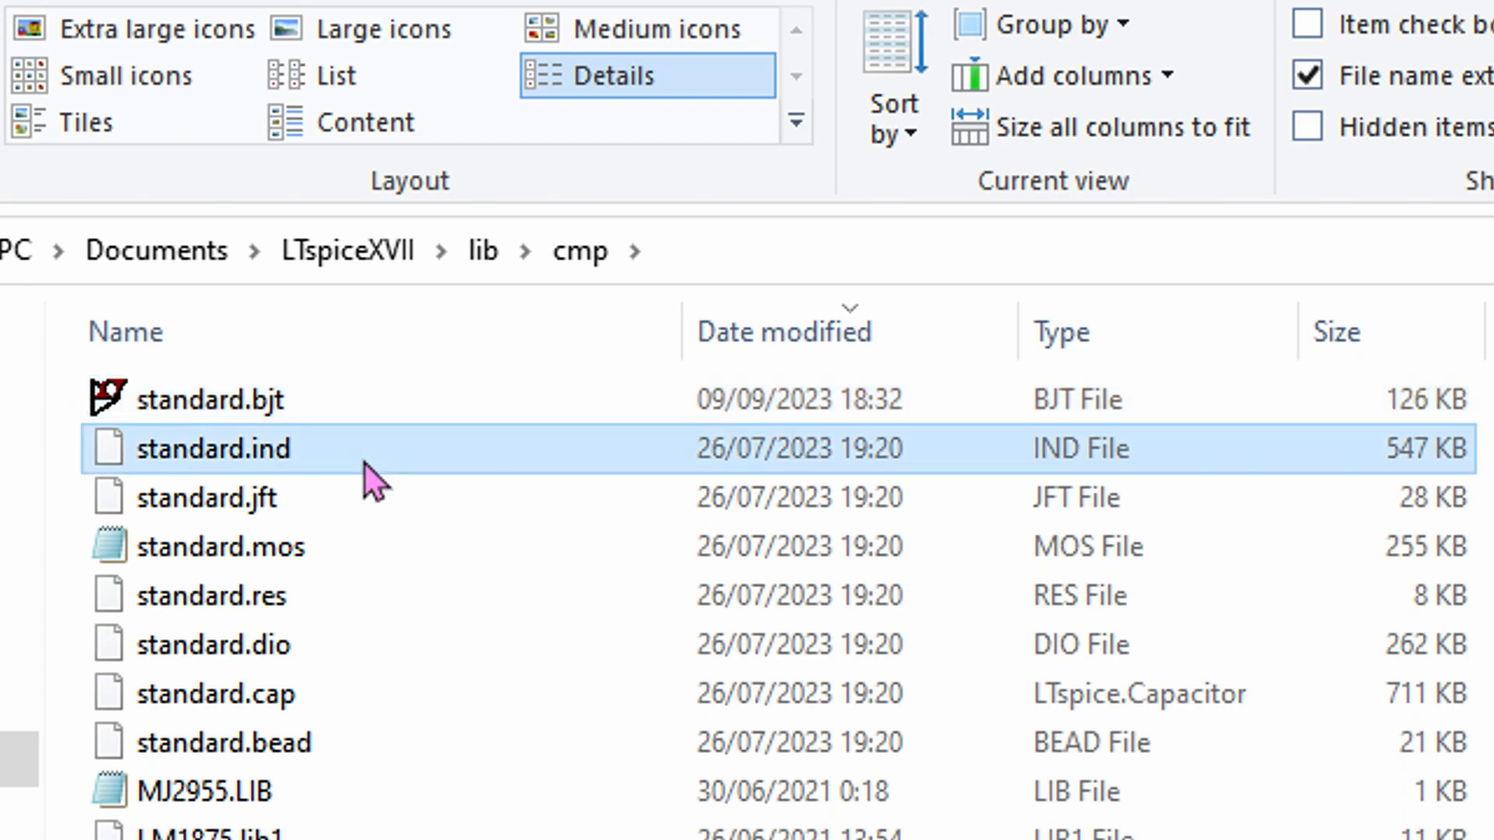
pyautogui.click(367, 521)
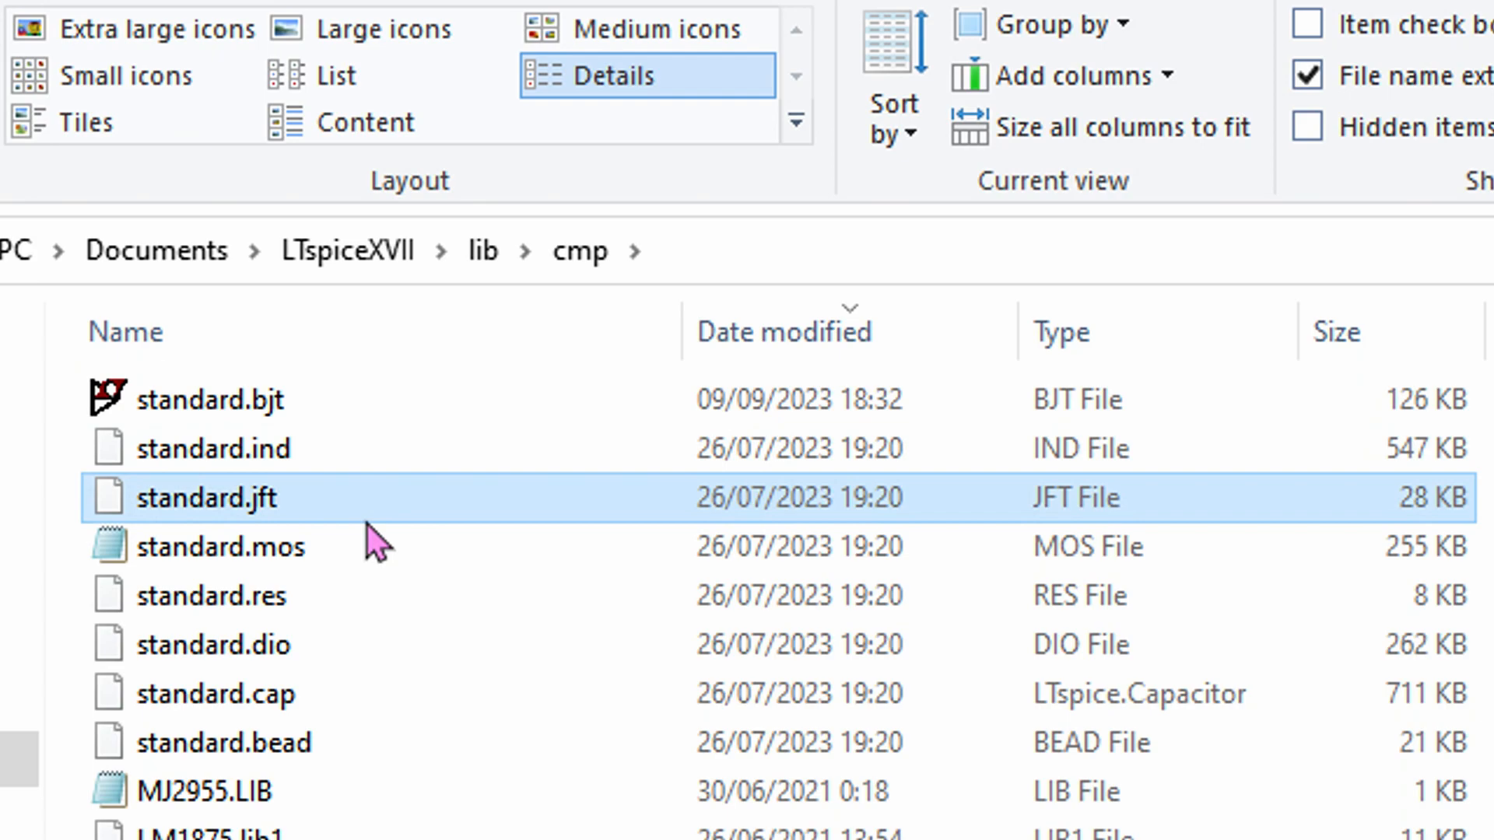
pyautogui.click(367, 553)
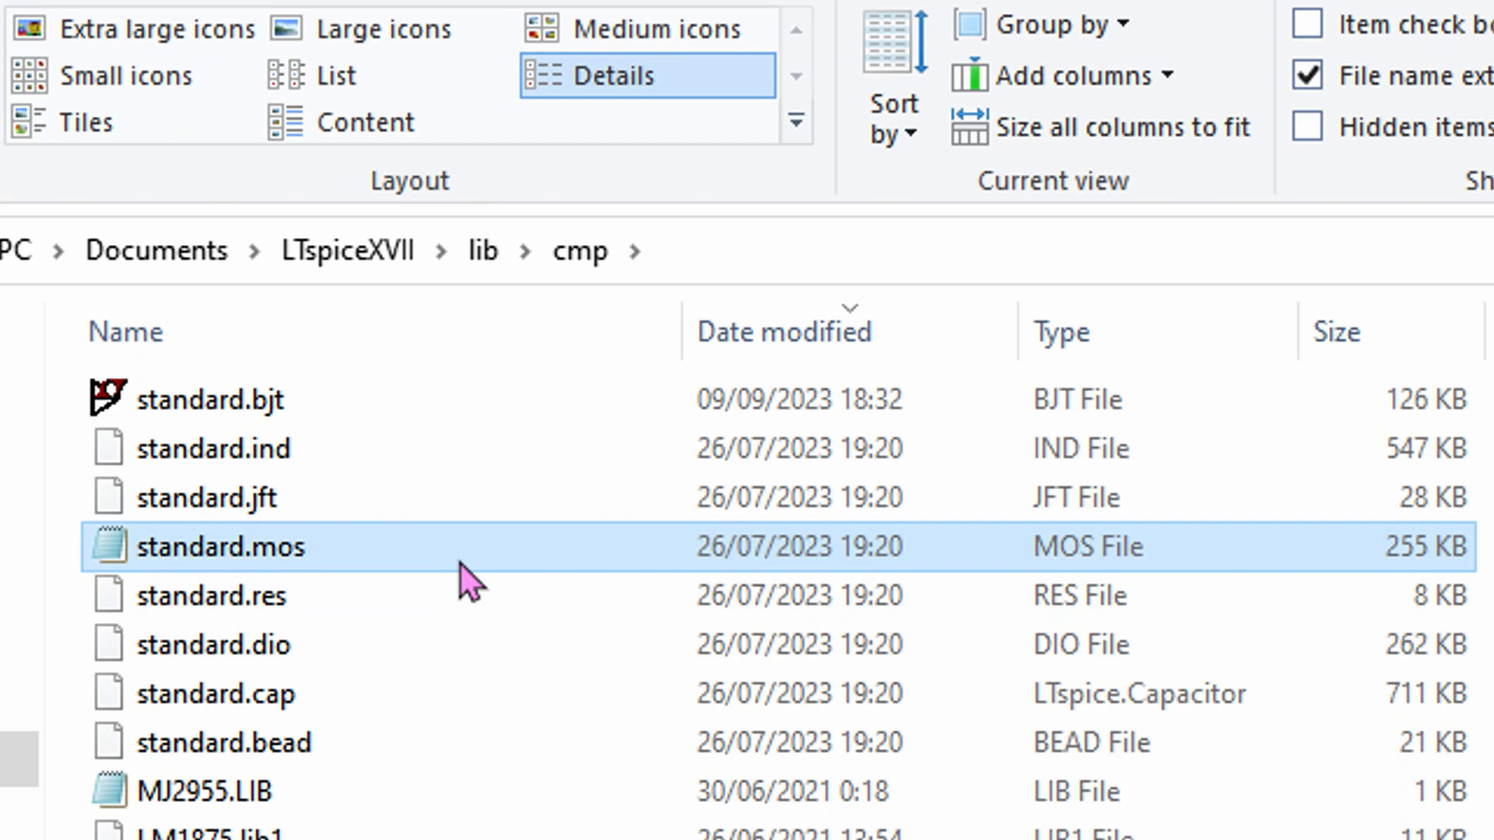
pyautogui.click(411, 598)
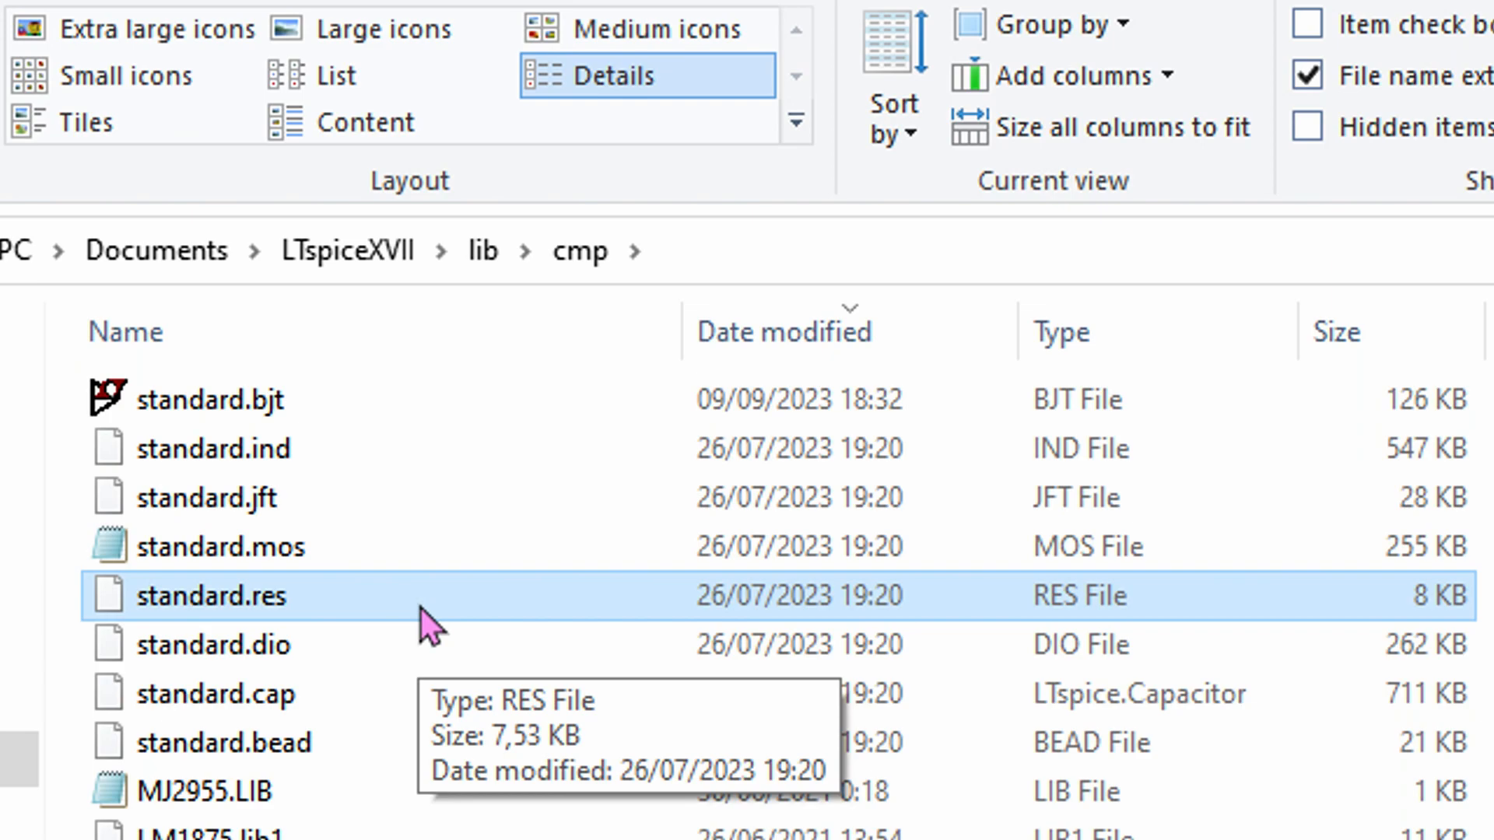
pyautogui.click(410, 670)
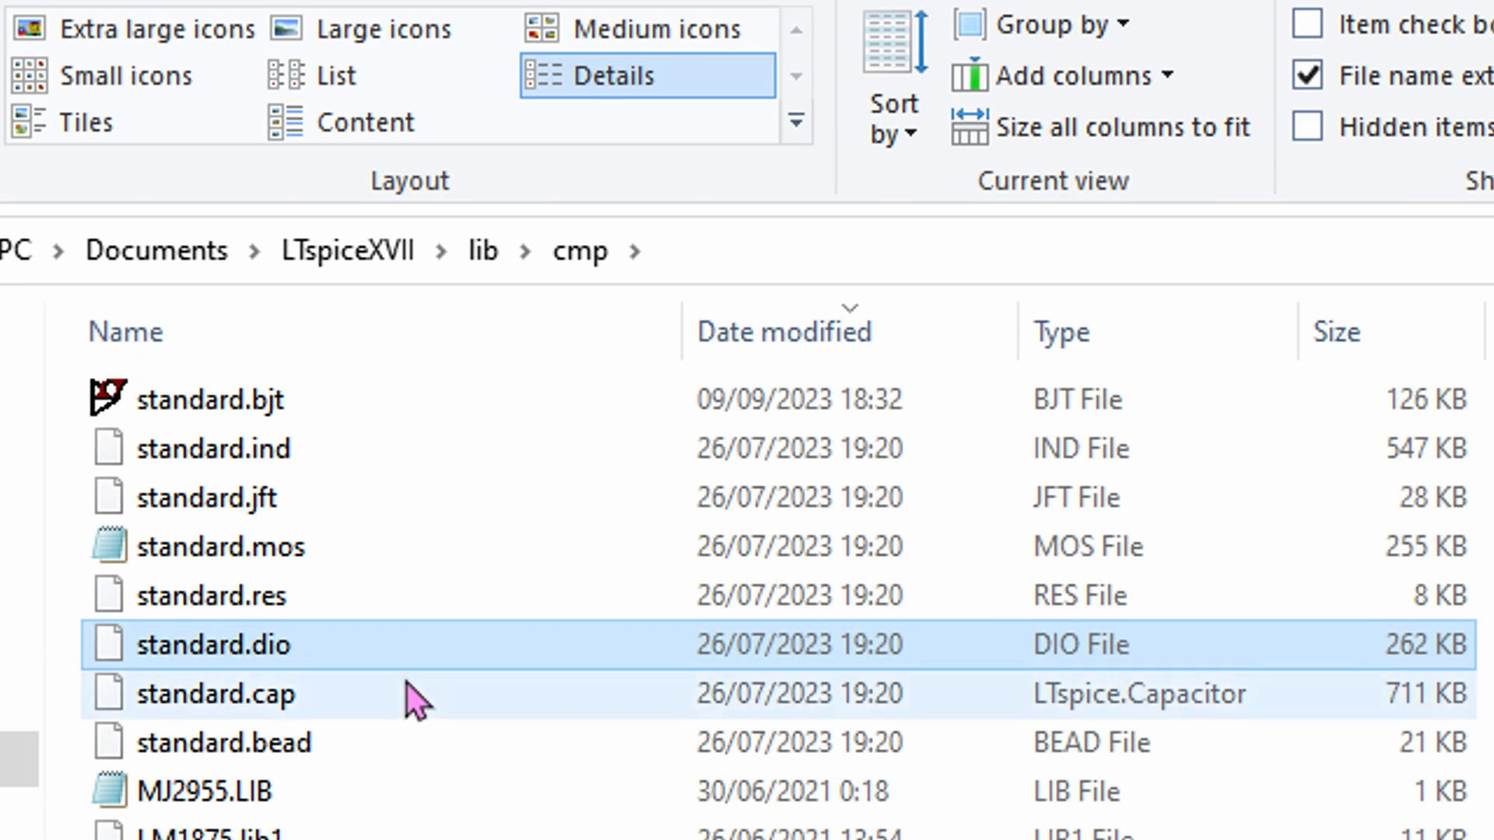
pyautogui.click(407, 689)
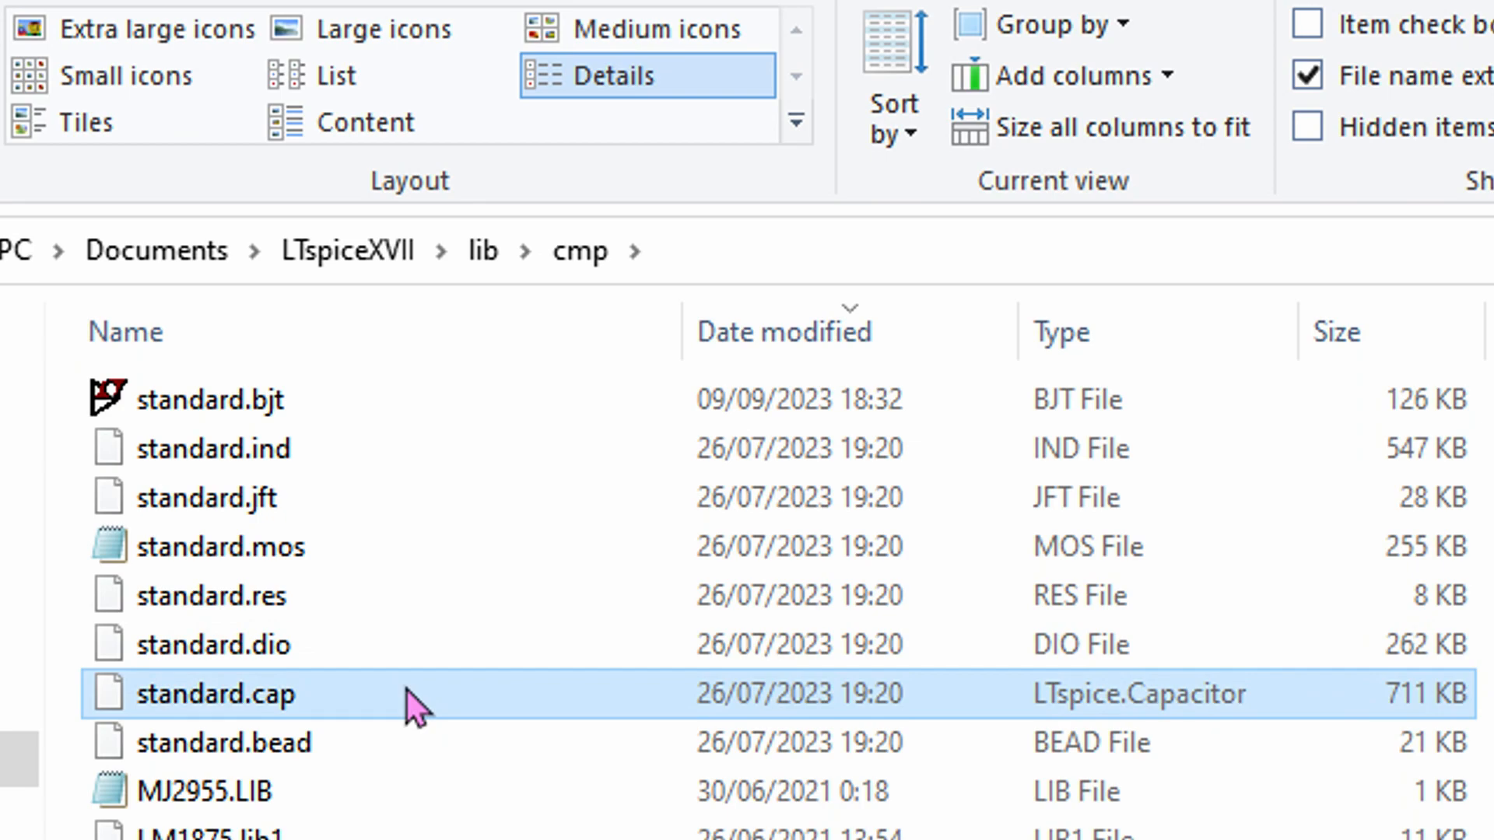
pyautogui.click(408, 739)
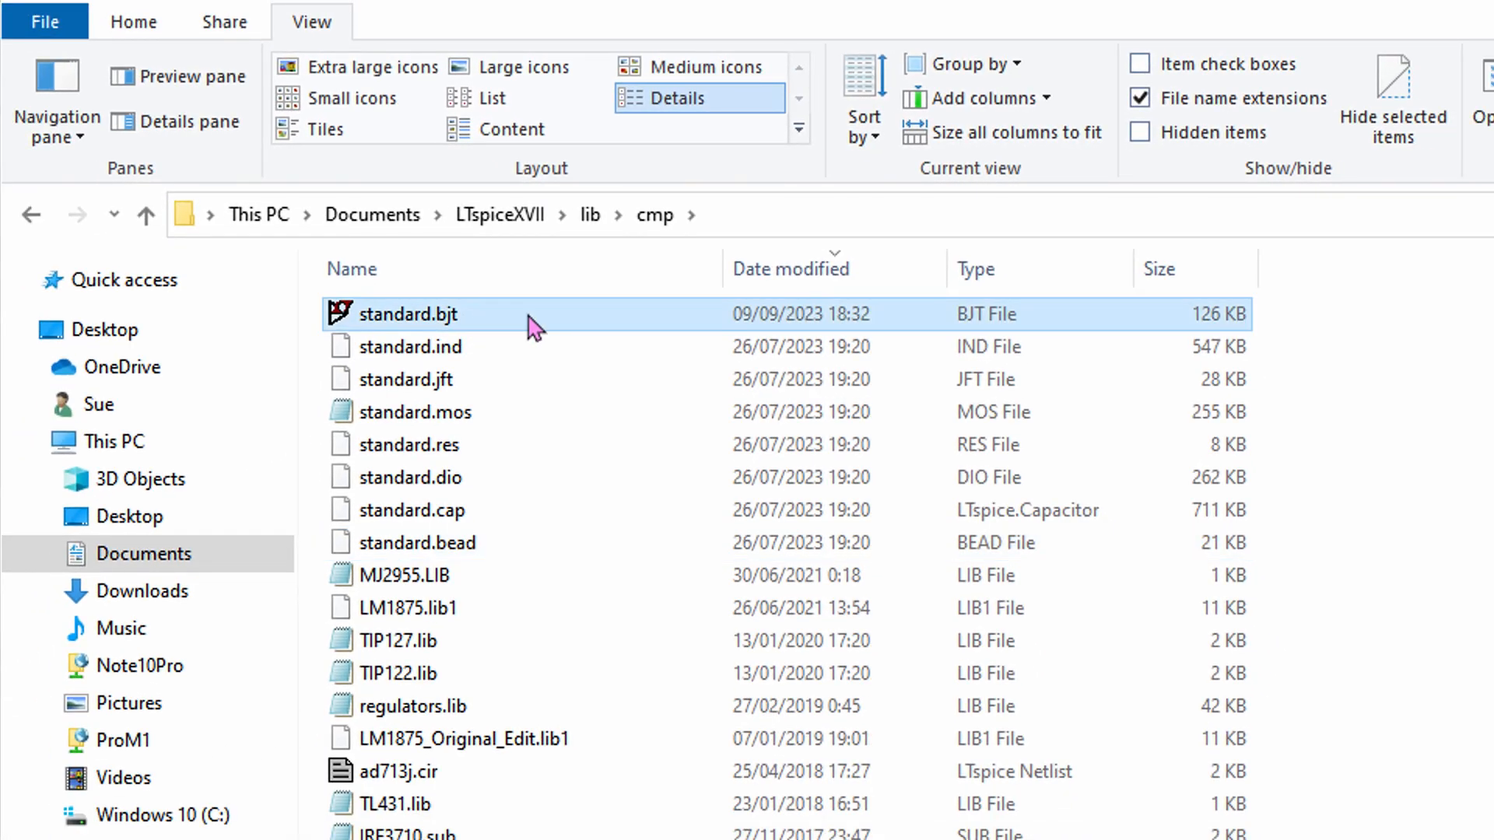
# - Open the standard.bjt file from the cmp folder with Notepad
pyautogui.rightClick(389, 400)
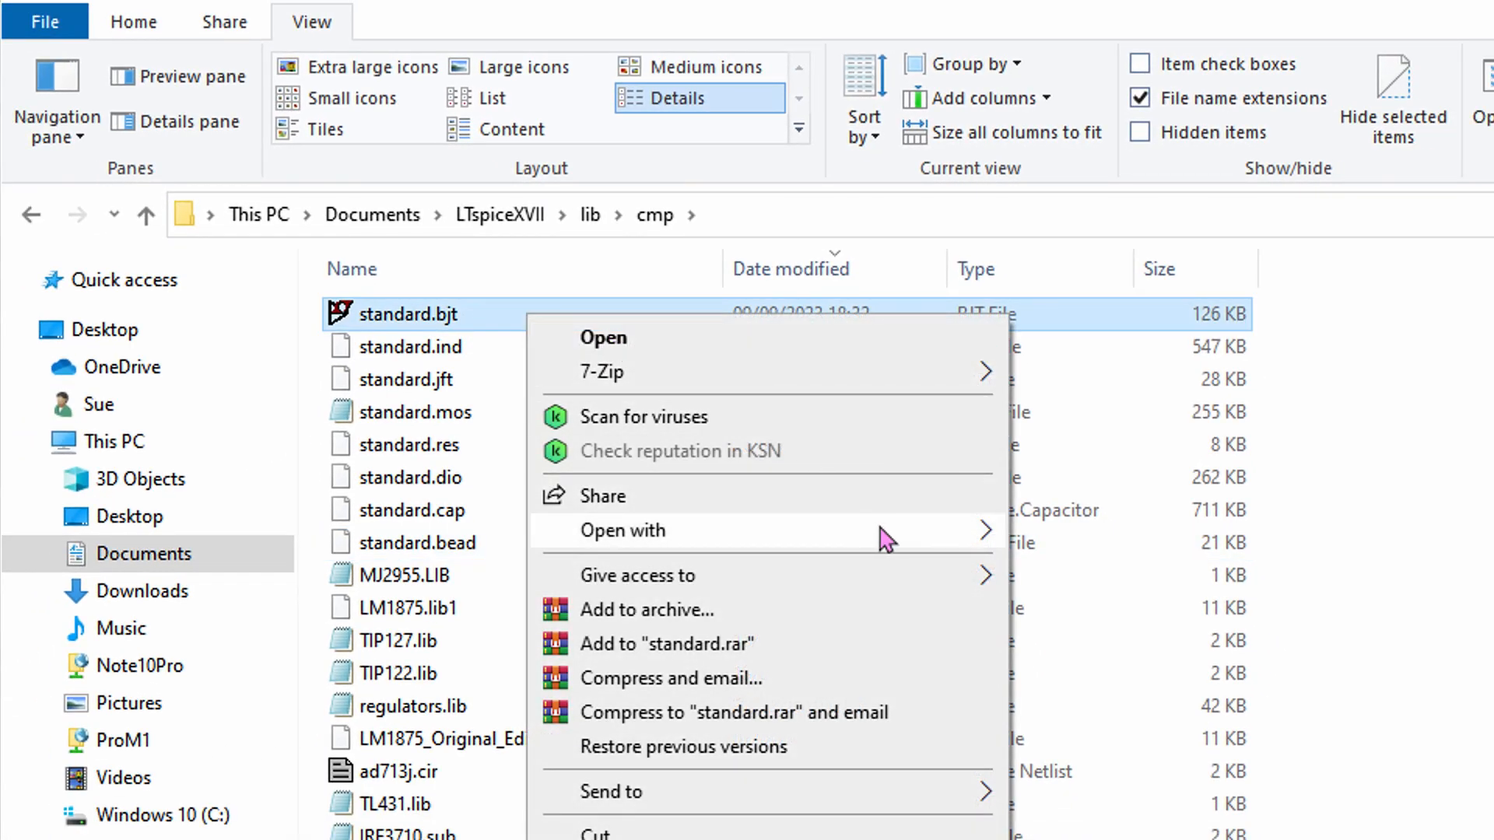
pyautogui.moveTo(887, 538)
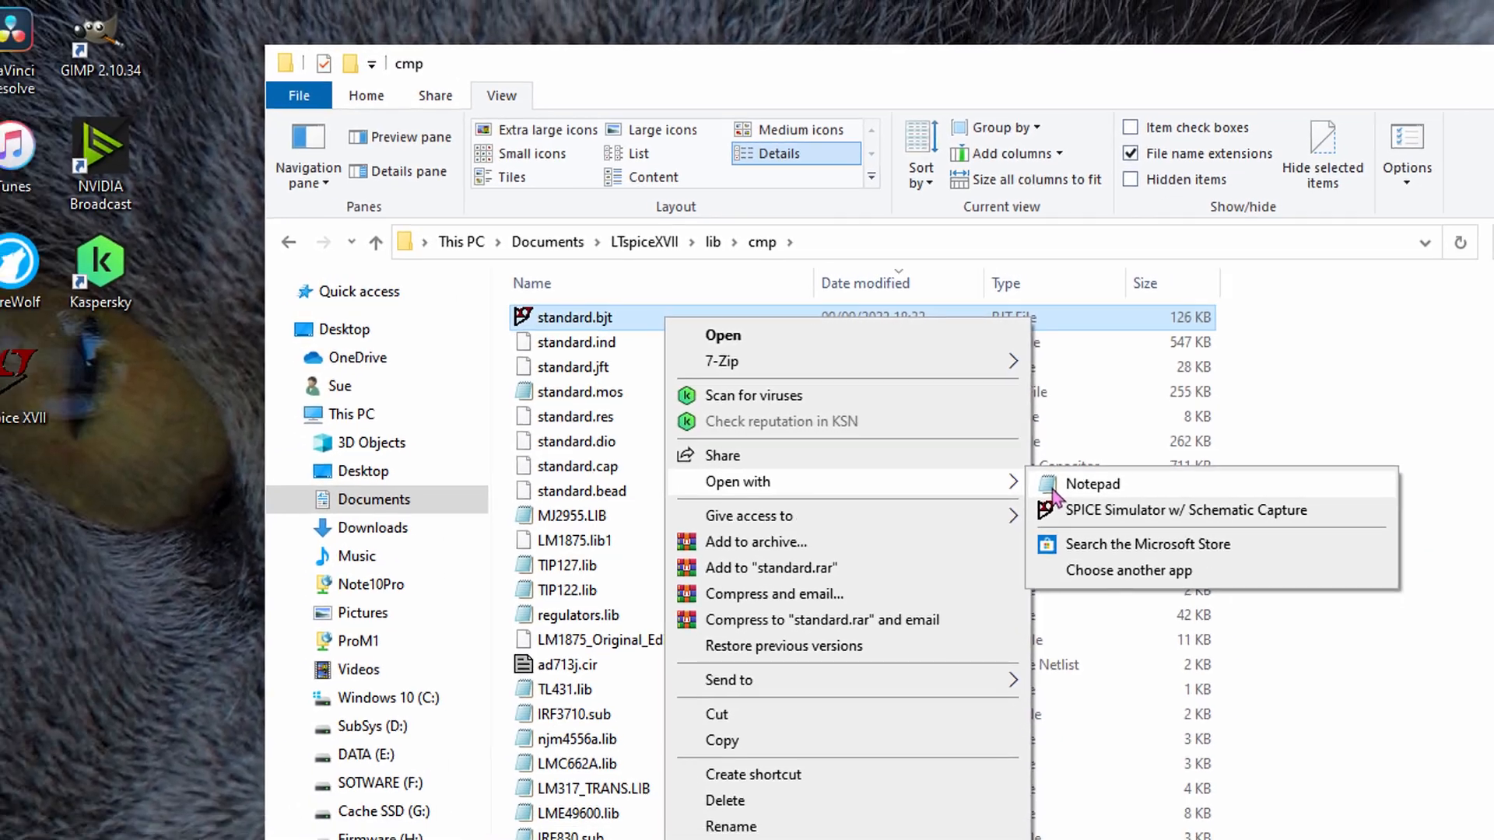
pyautogui.click(1043, 537)
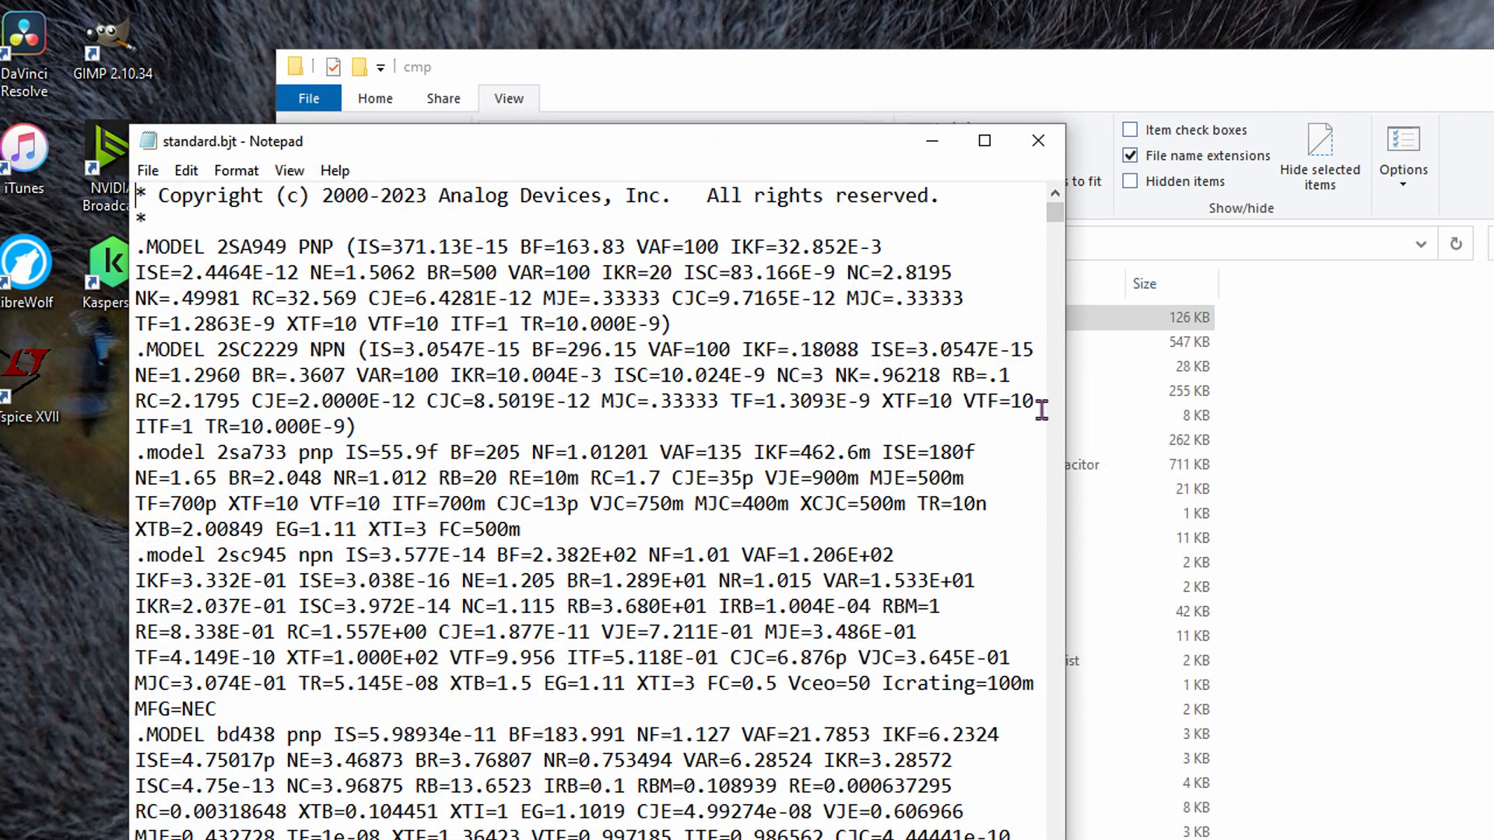
# - Close standard.bjt in Notepad and reopen it from the cmp folder with SPICE Simulator w/ Schematic Capture
pyautogui.moveTo(1053, 219); pyautogui.dragTo(1097, 171)
pyautogui.click(1038, 140)
pyautogui.click(694, 332)
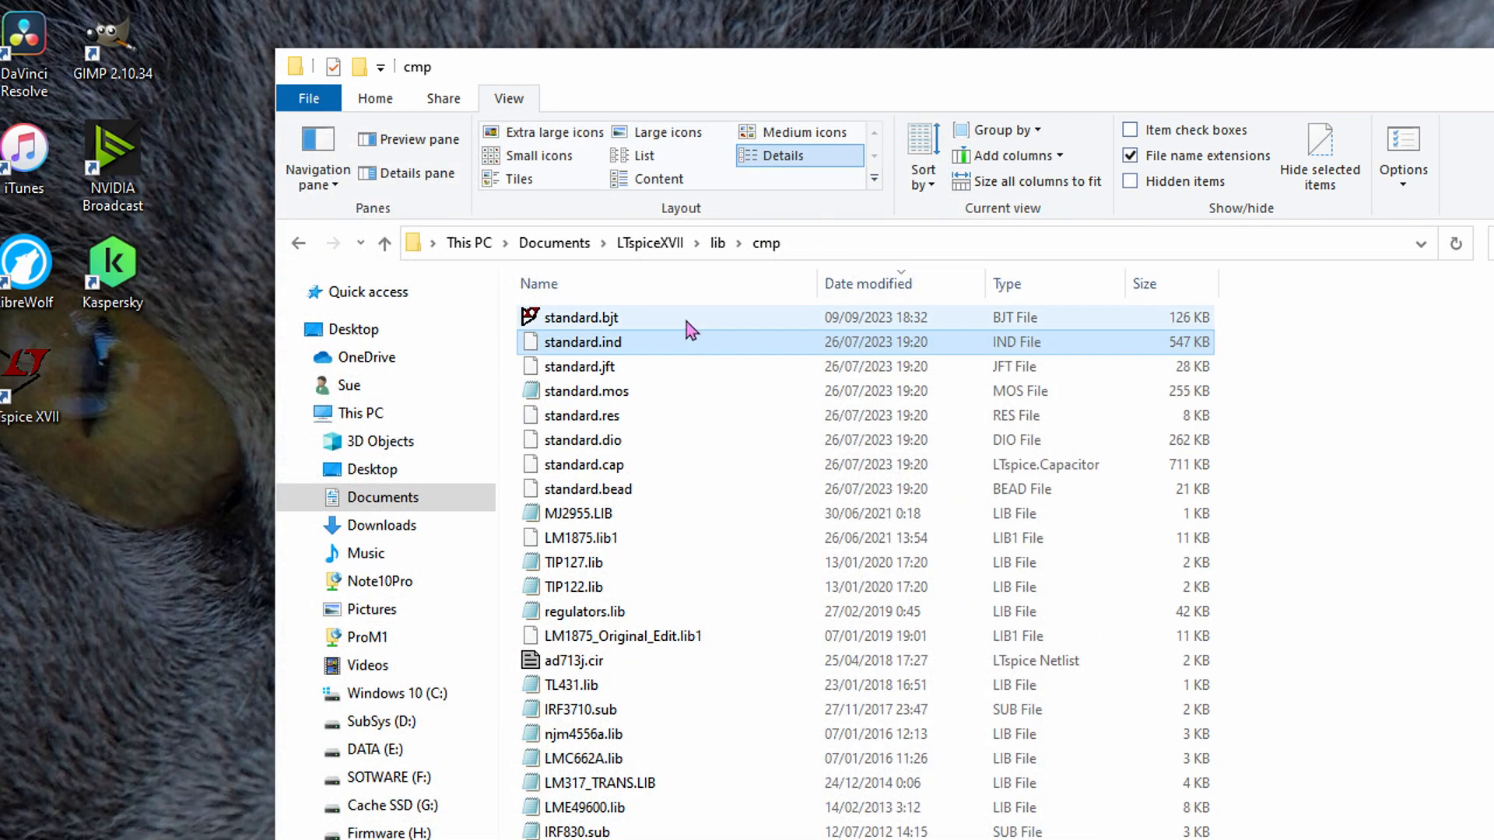
pyautogui.rightClick(686, 320)
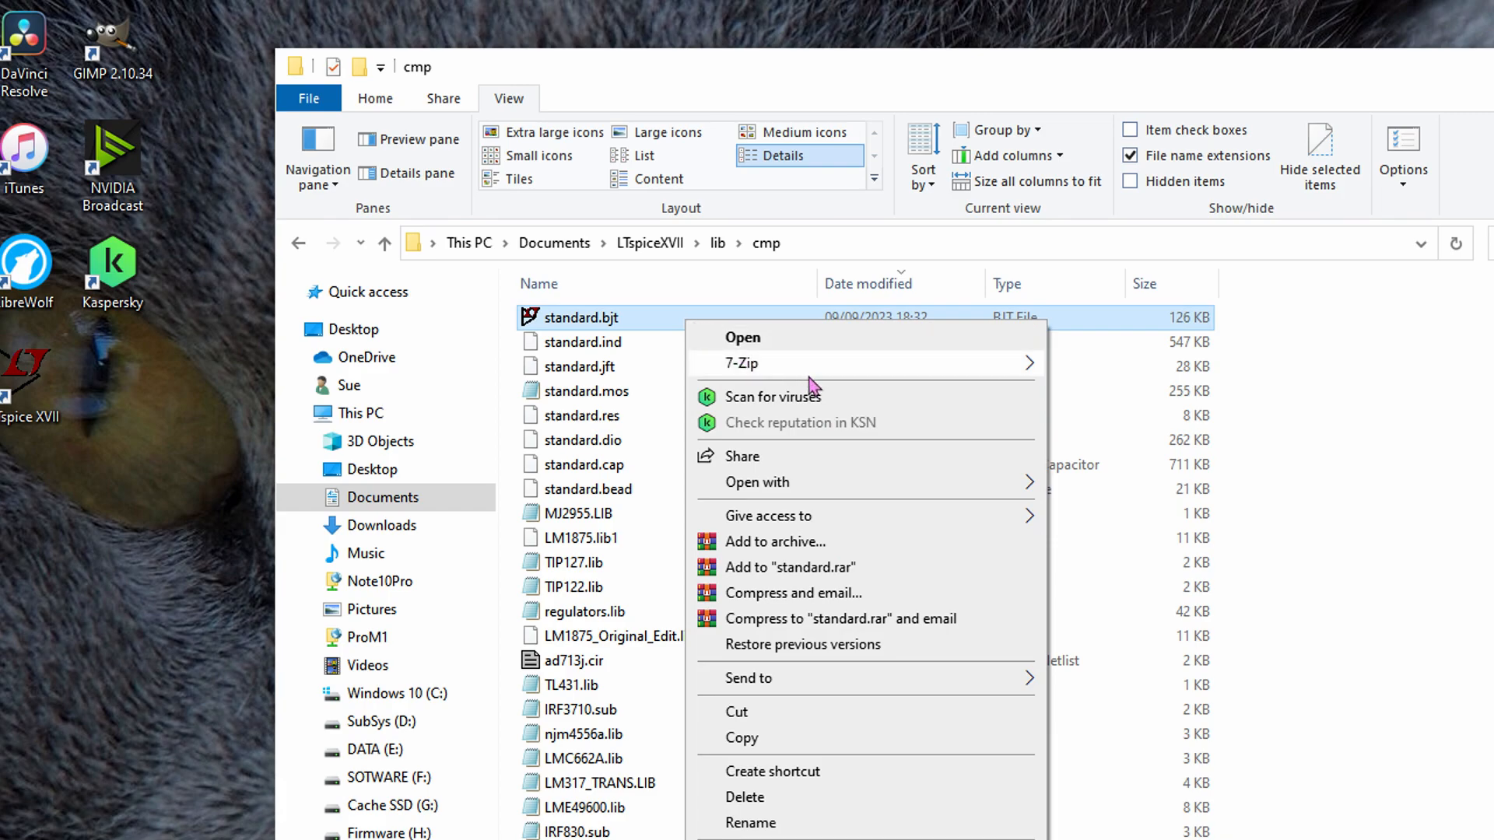
pyautogui.moveTo(934, 481)
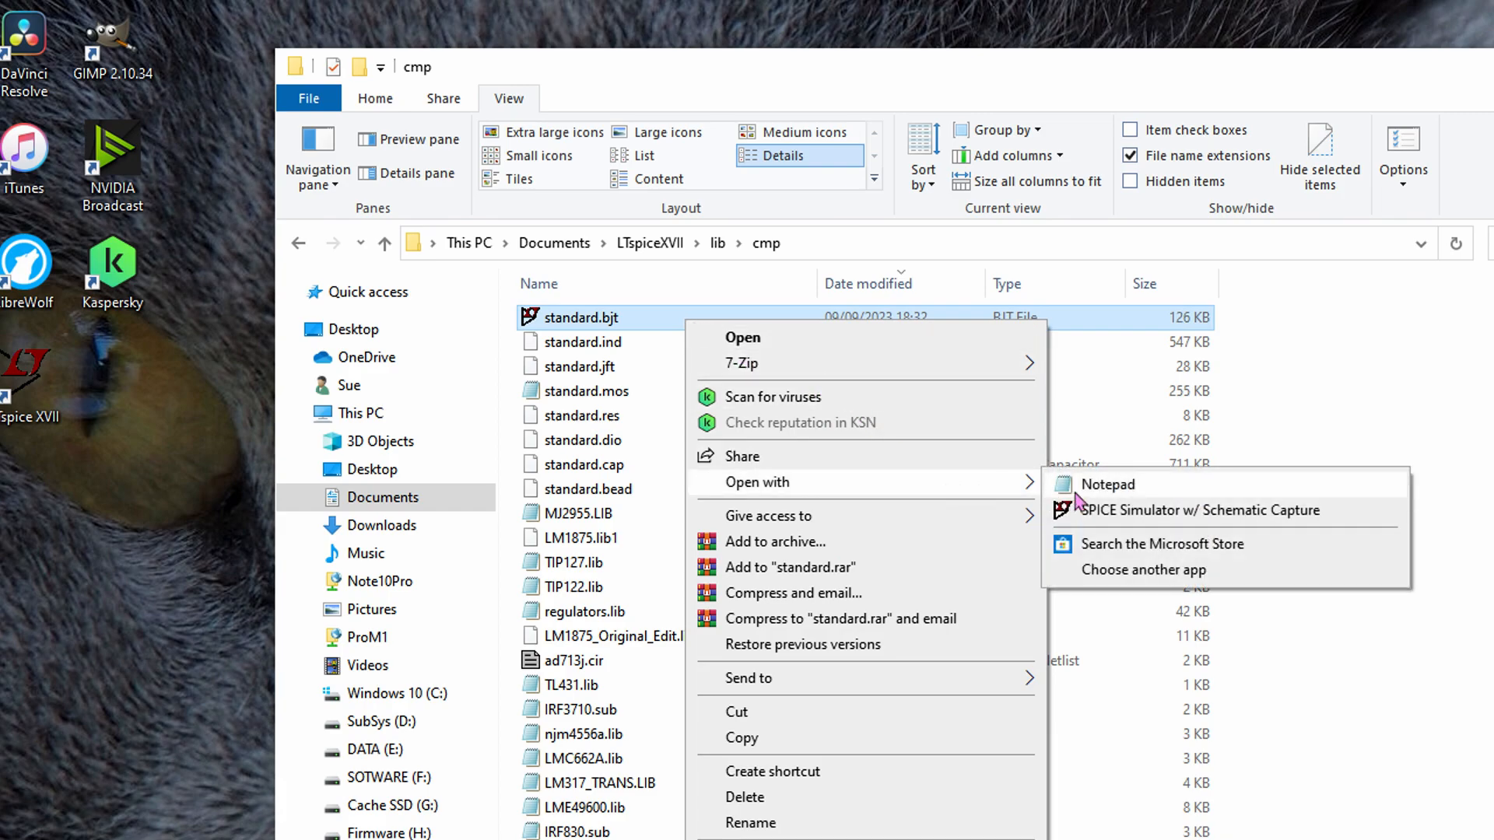
pyautogui.click(1132, 514)
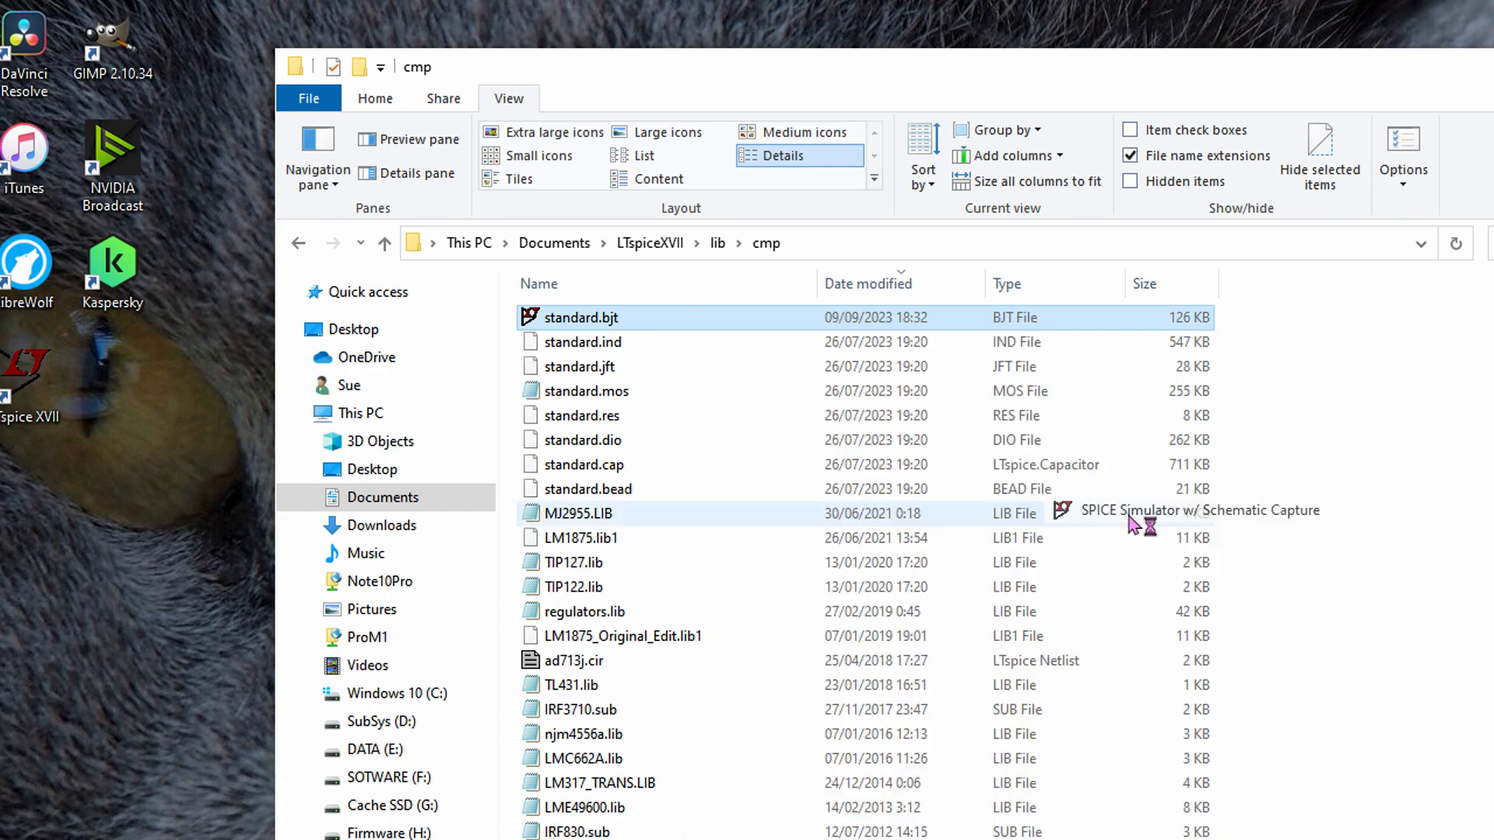
# - Look through the transistor models in standard.bjt, search for 3055, and clear the search string
pyautogui.scroll(-20, 779, 345)
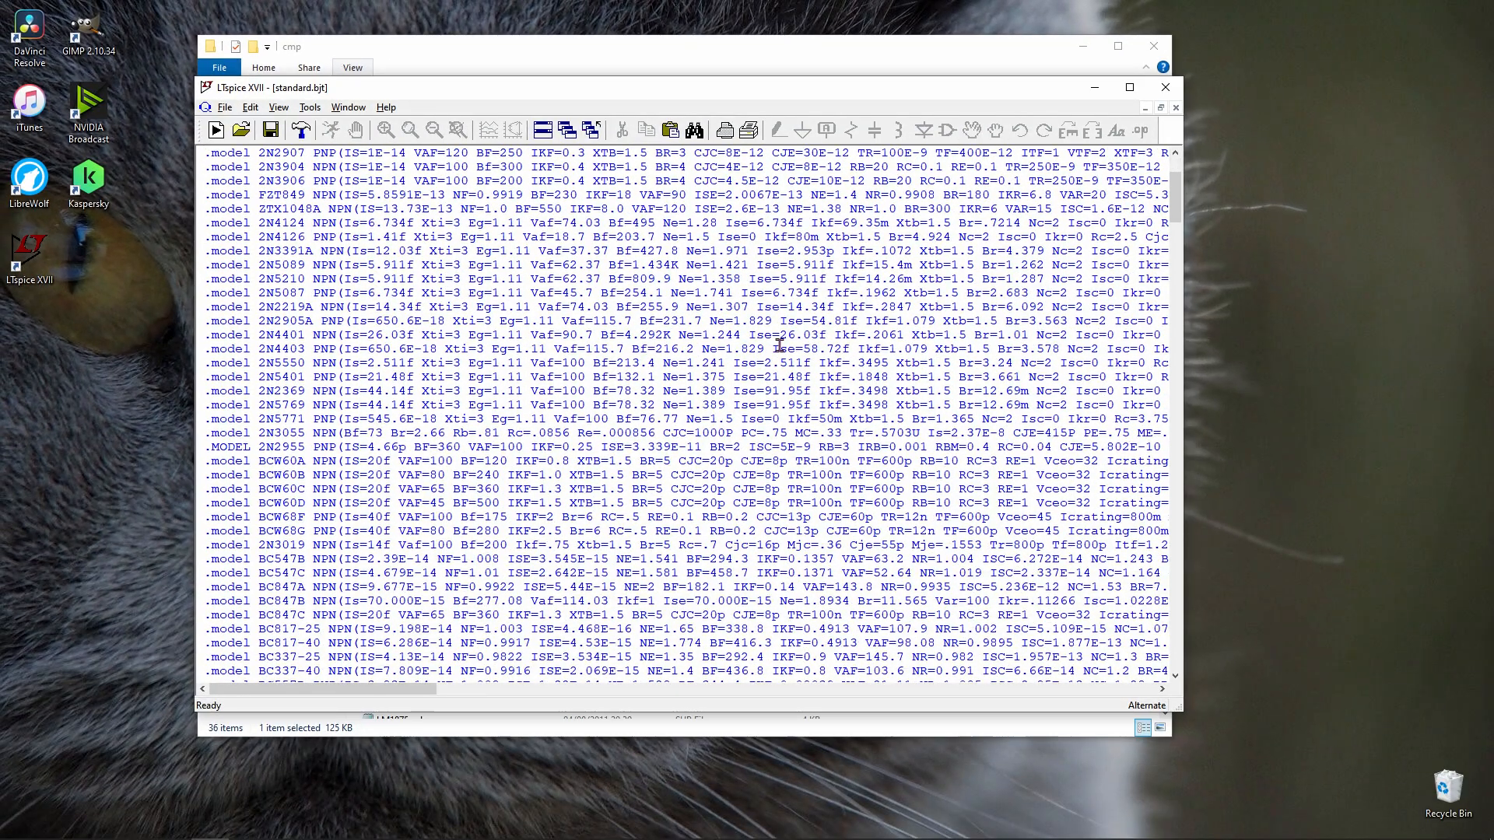
pyautogui.scroll(-2, 757, 357)
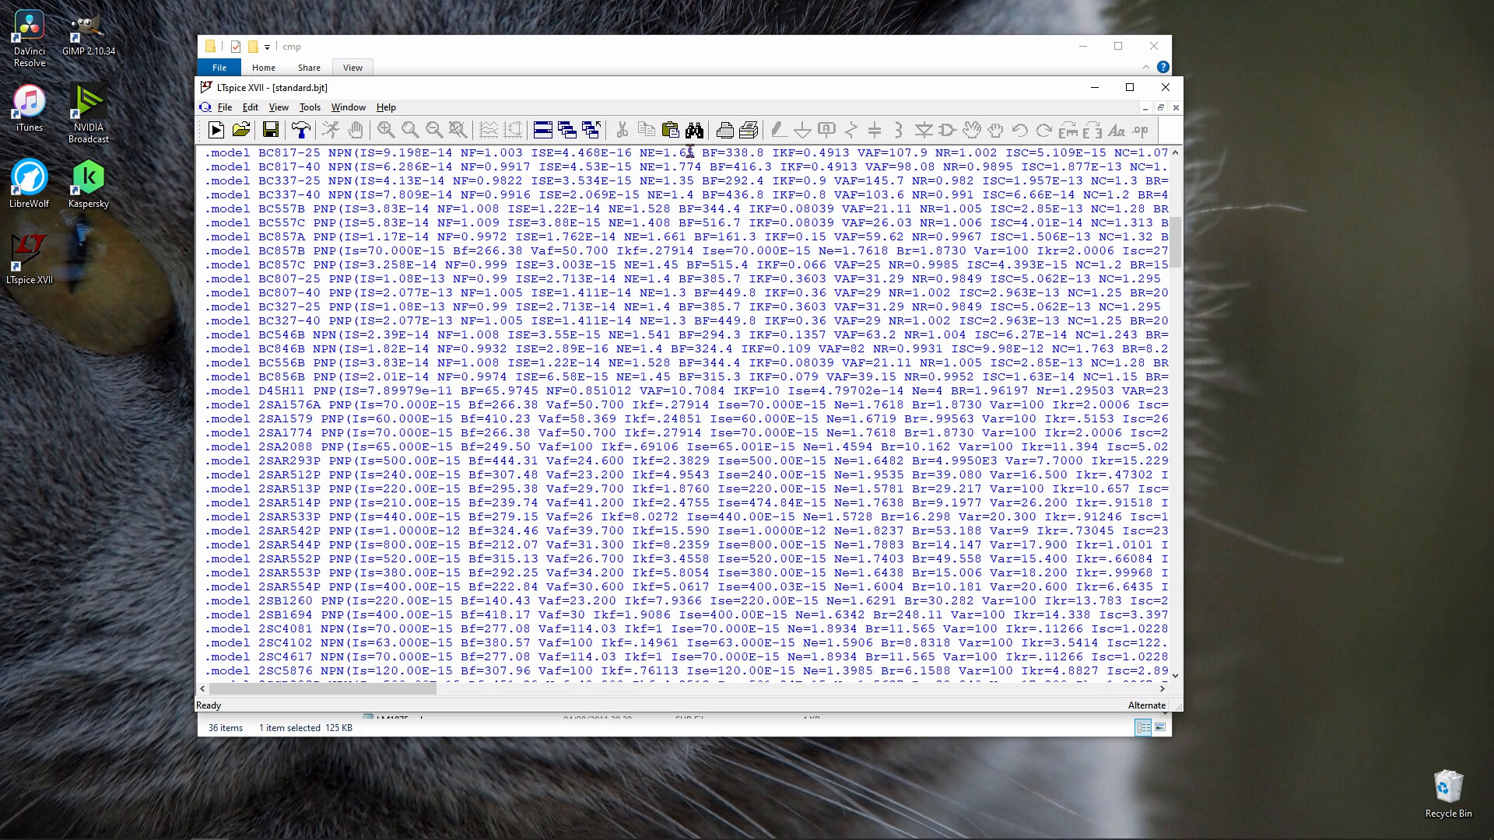
pyautogui.write('3055')
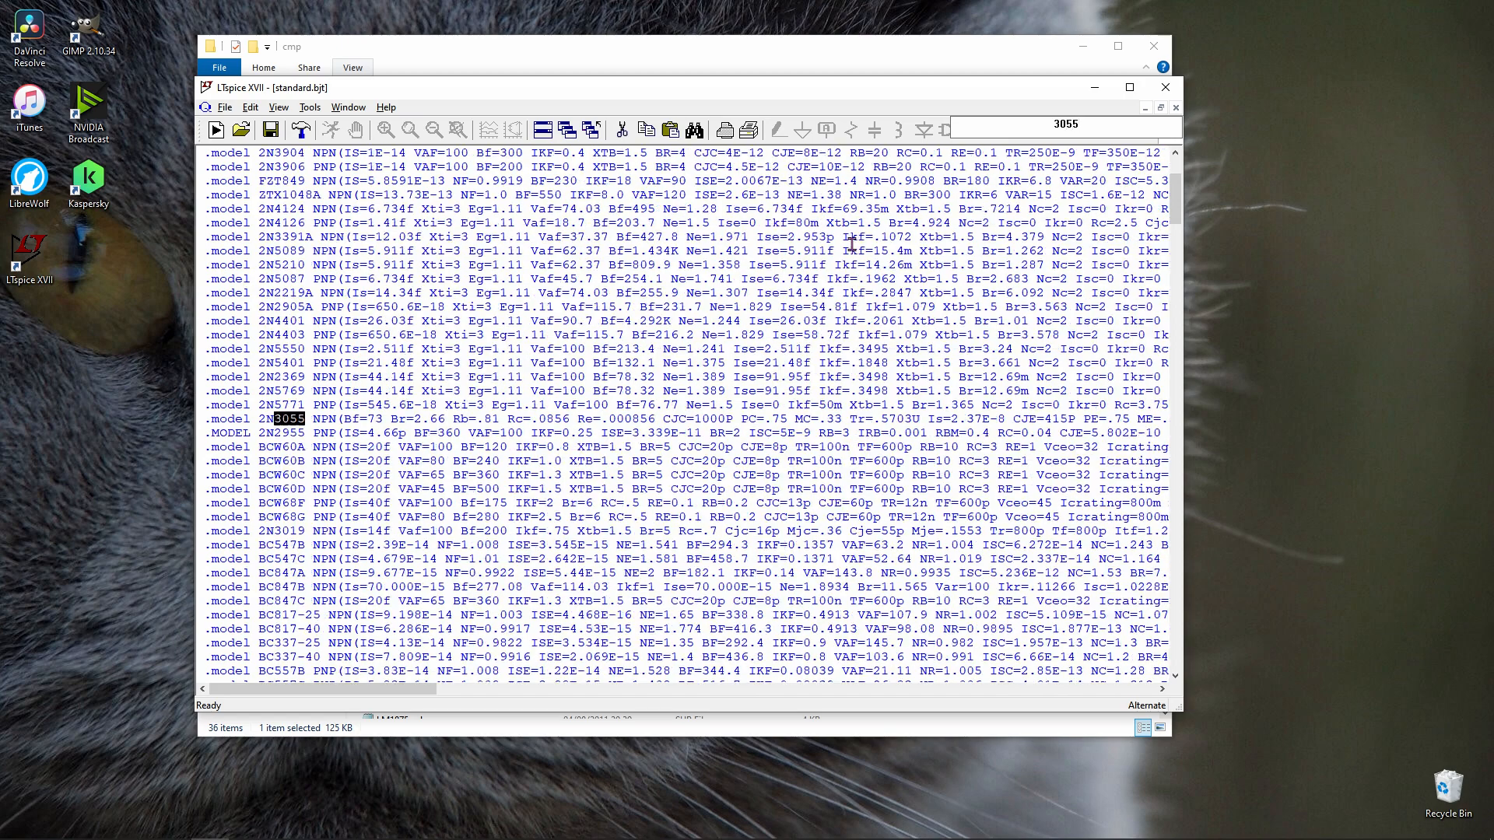
pyautogui.press('Return')
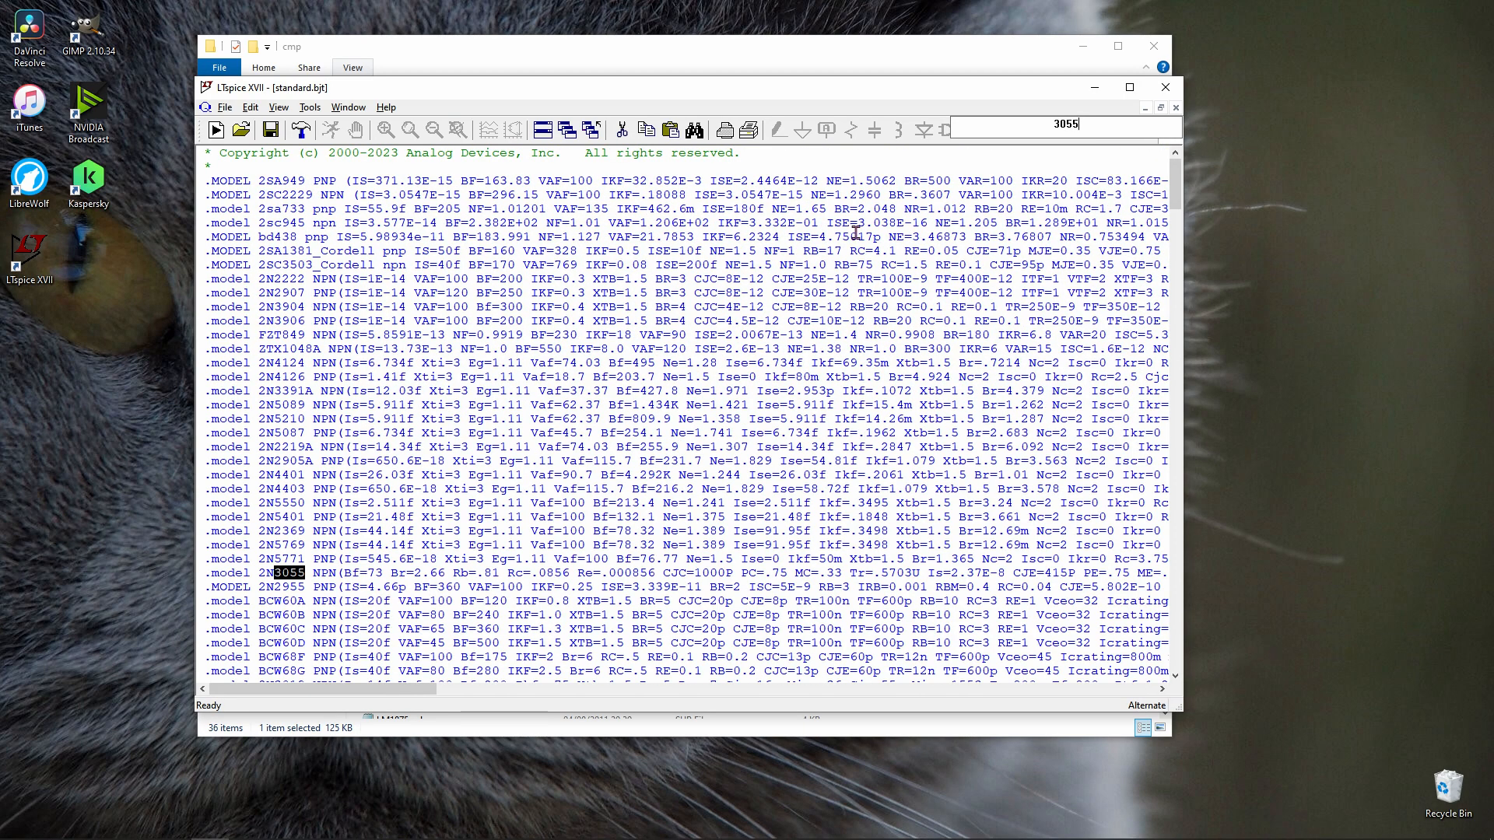
pyautogui.moveTo(1083, 126); pyautogui.dragTo(1056, 148)
pyautogui.press('BackSpace')
# - Switch to the browser's onsemi MJE15032 page and go to the Simulation Models section of its technical documentation
pyautogui.click(171, 824)
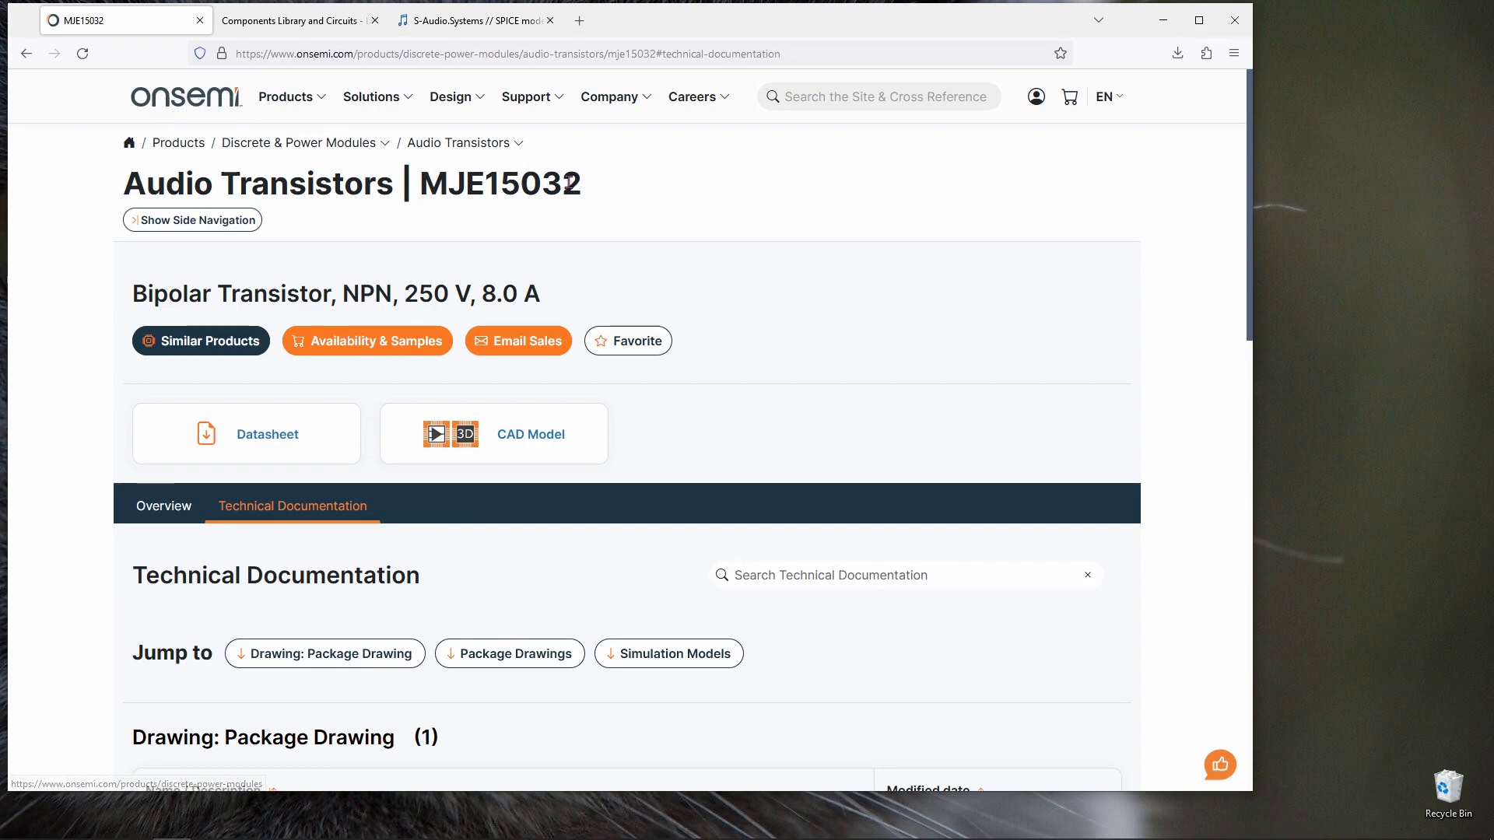
pyautogui.moveTo(585, 187); pyautogui.dragTo(432, 191)
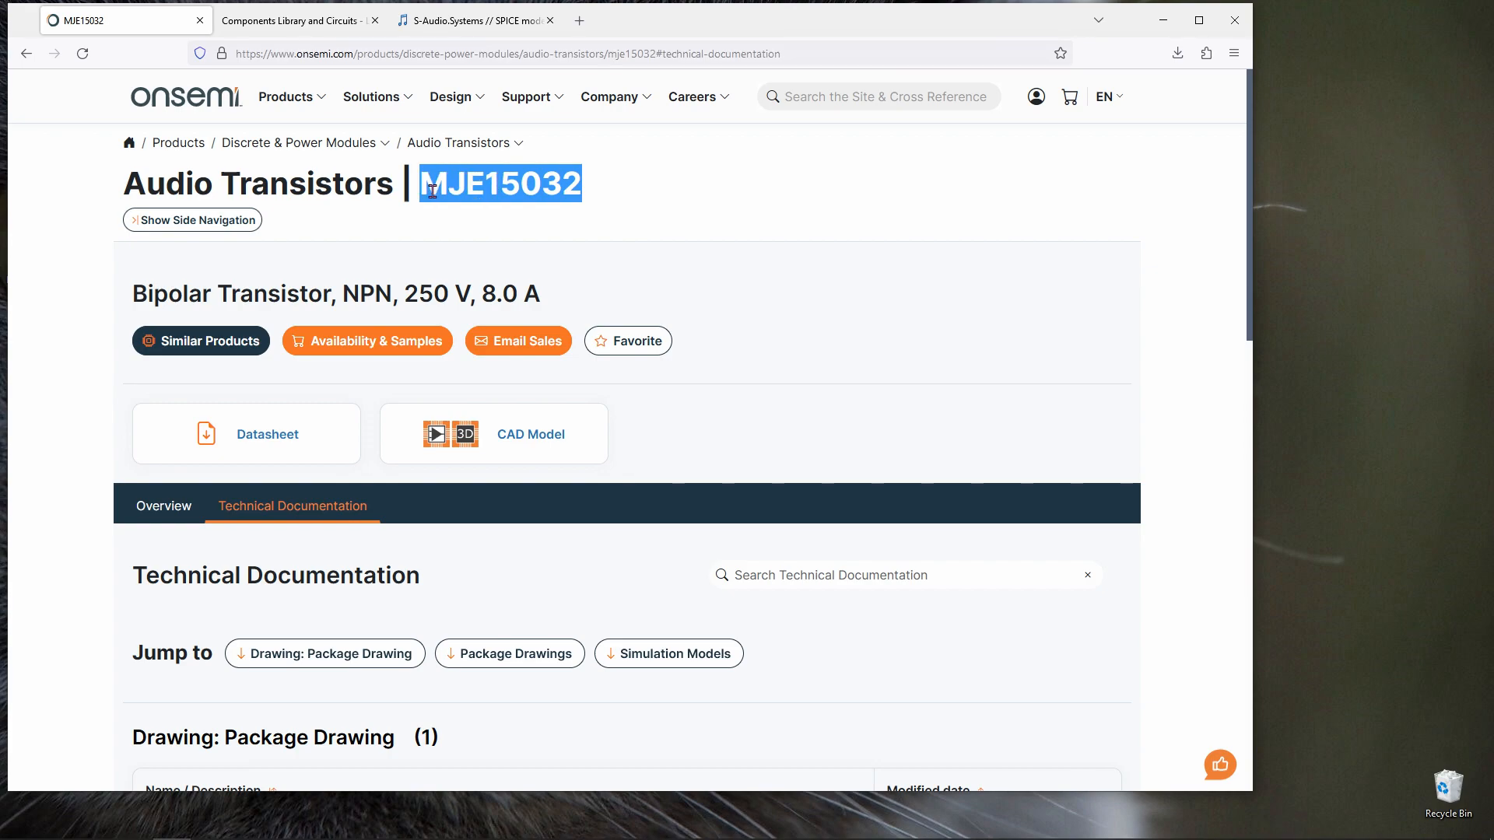
pyautogui.click(642, 186)
pyautogui.scroll(-4, 664, 633)
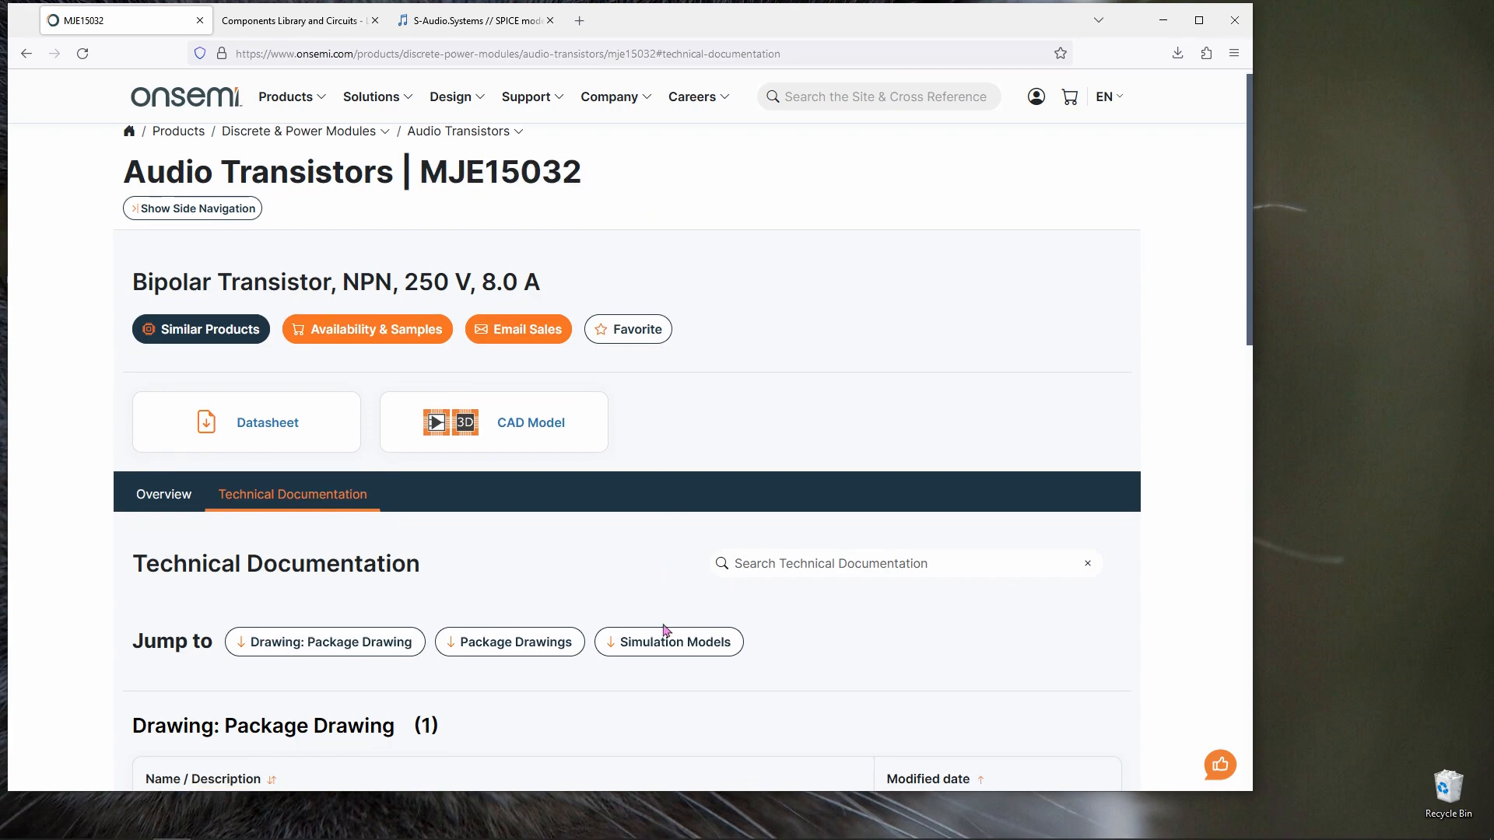
pyautogui.click(634, 348)
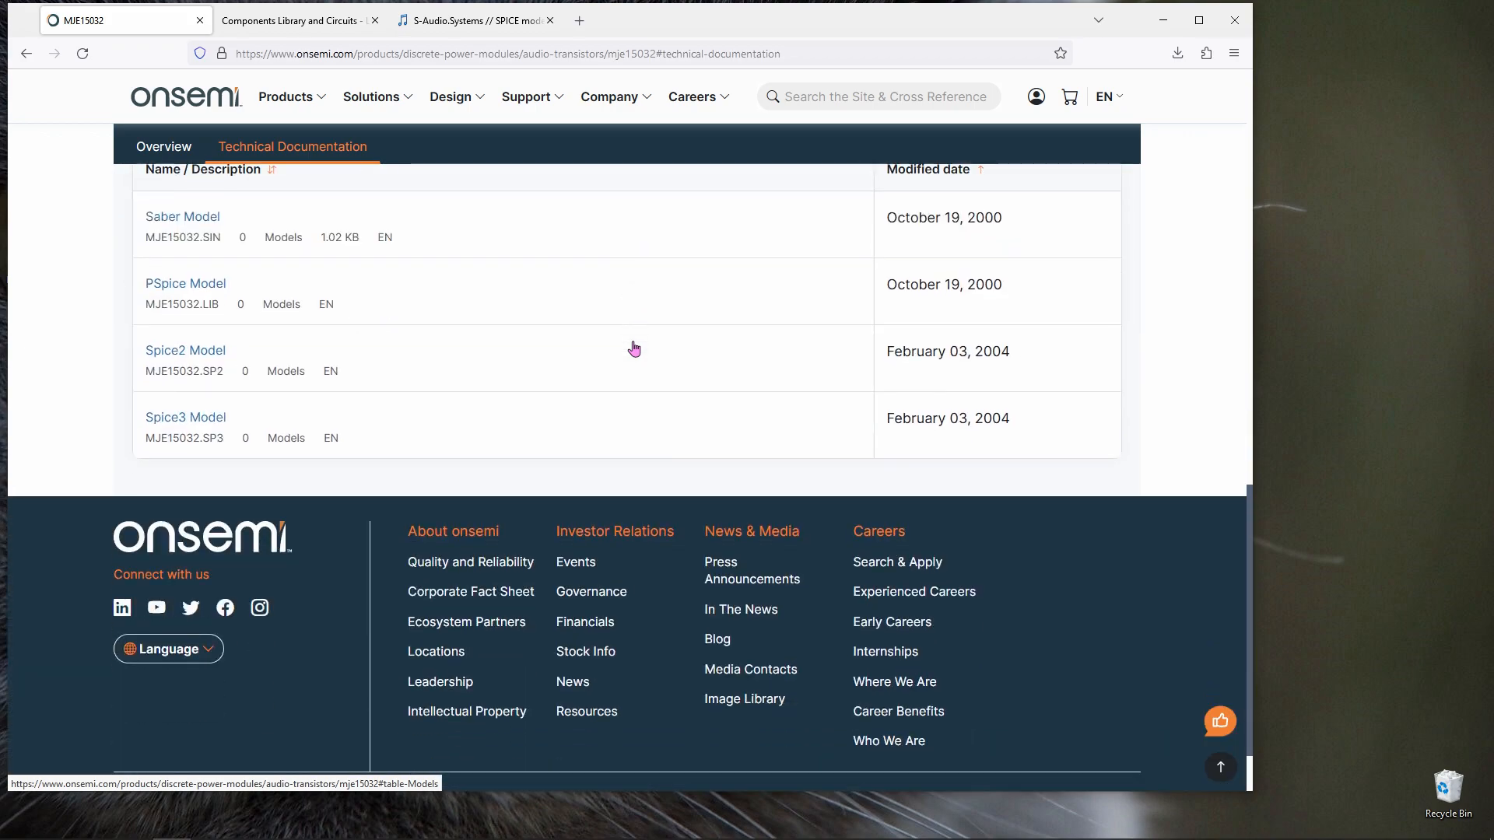
pyautogui.scroll(1, 213, 424)
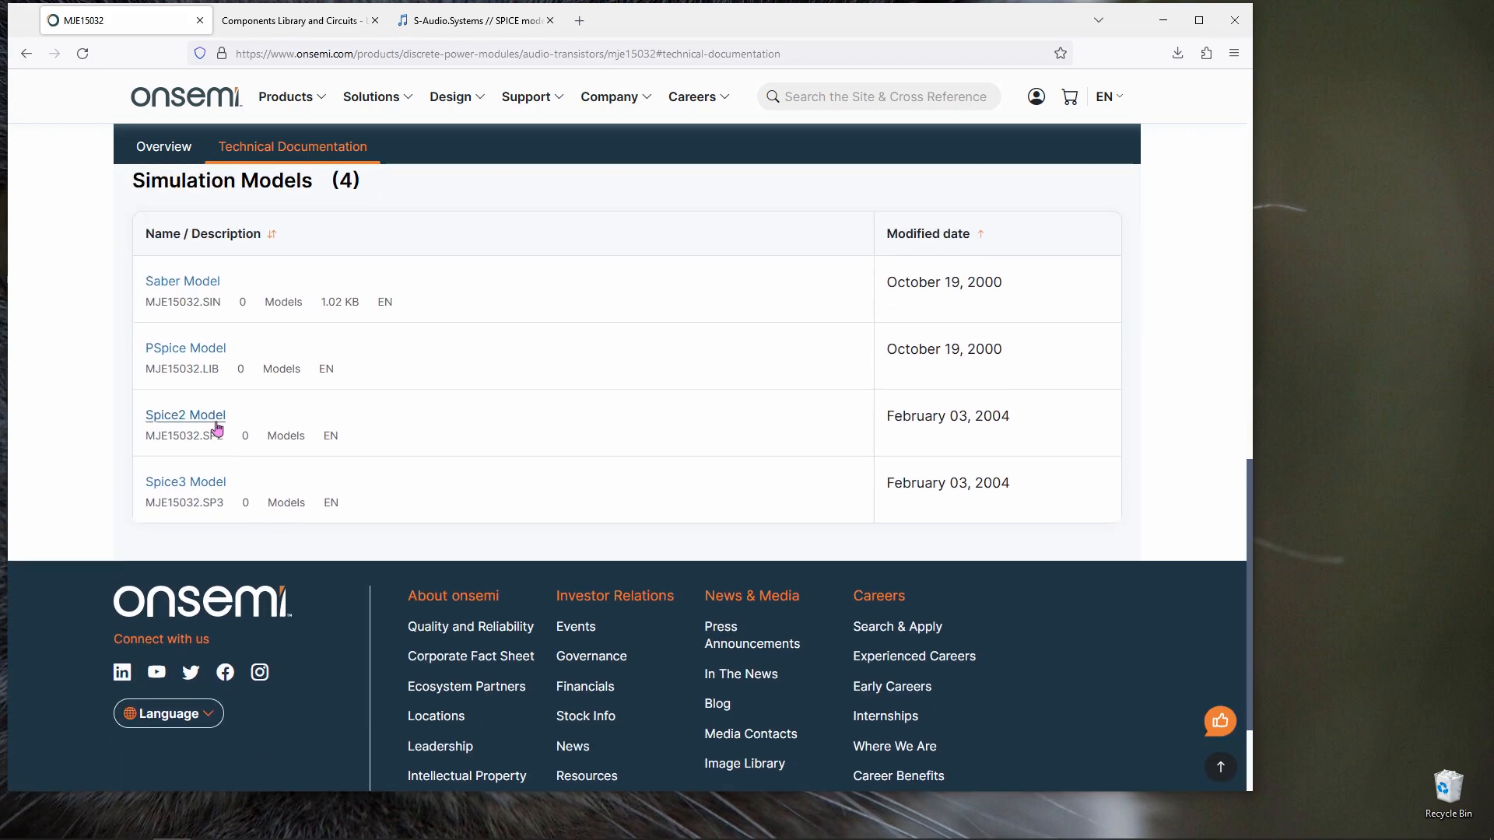
# - Download the PSpice model MJE15032.LIB to the Desktop and open the saved file
pyautogui.doubleClick(210, 369)
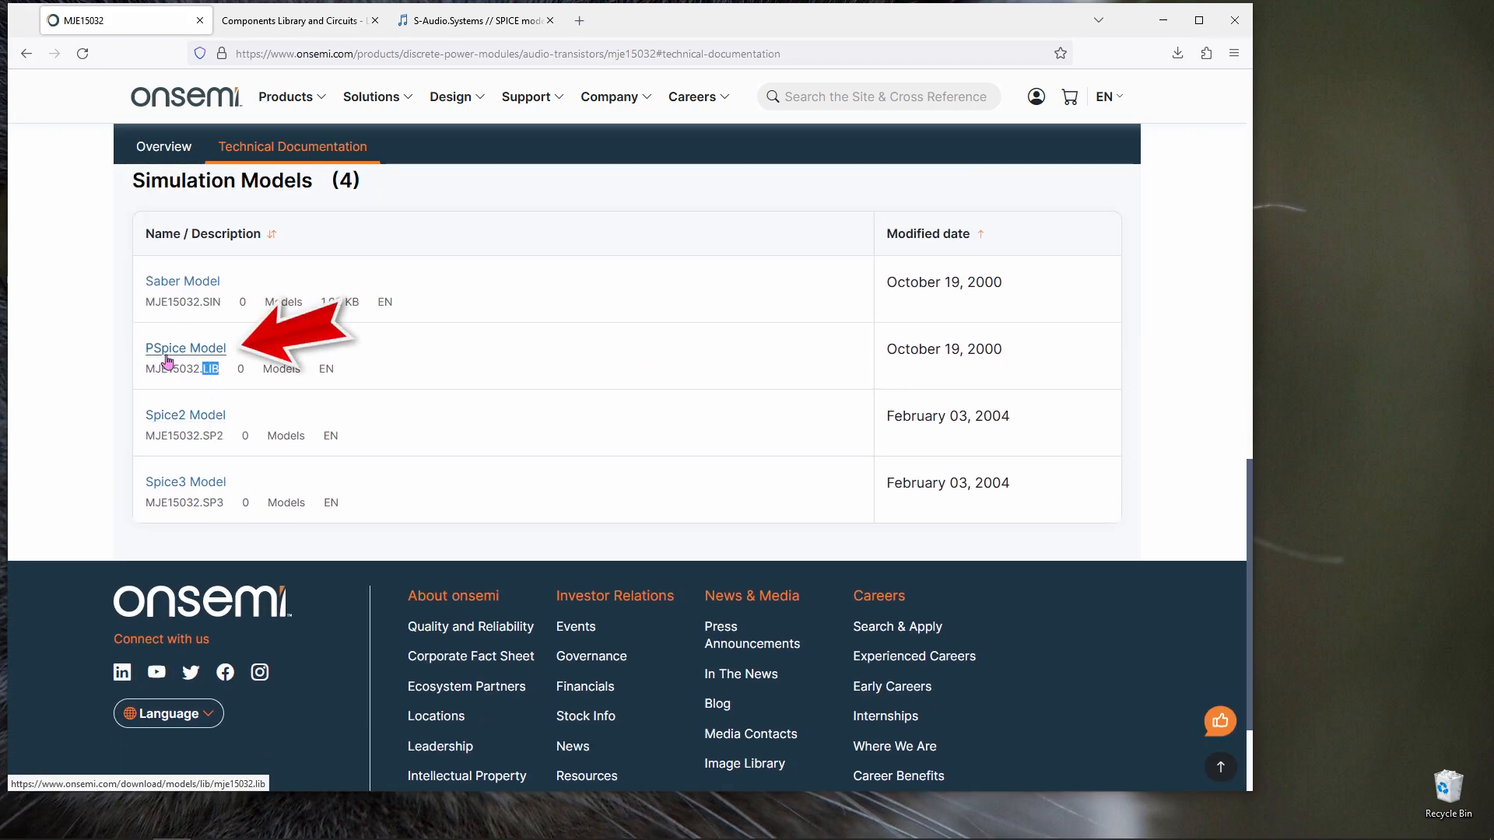
pyautogui.click(209, 356)
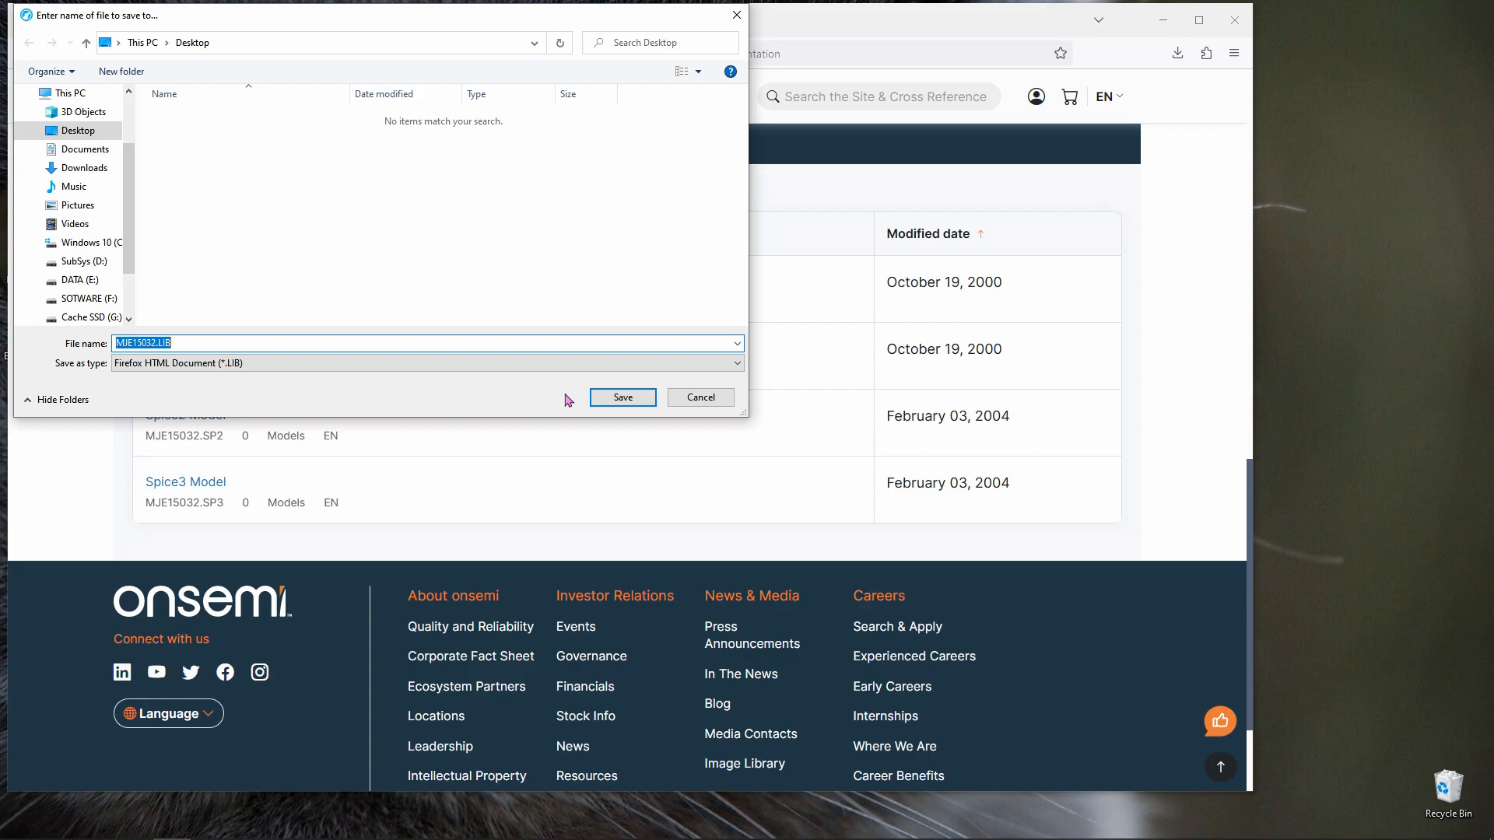
pyautogui.click(622, 398)
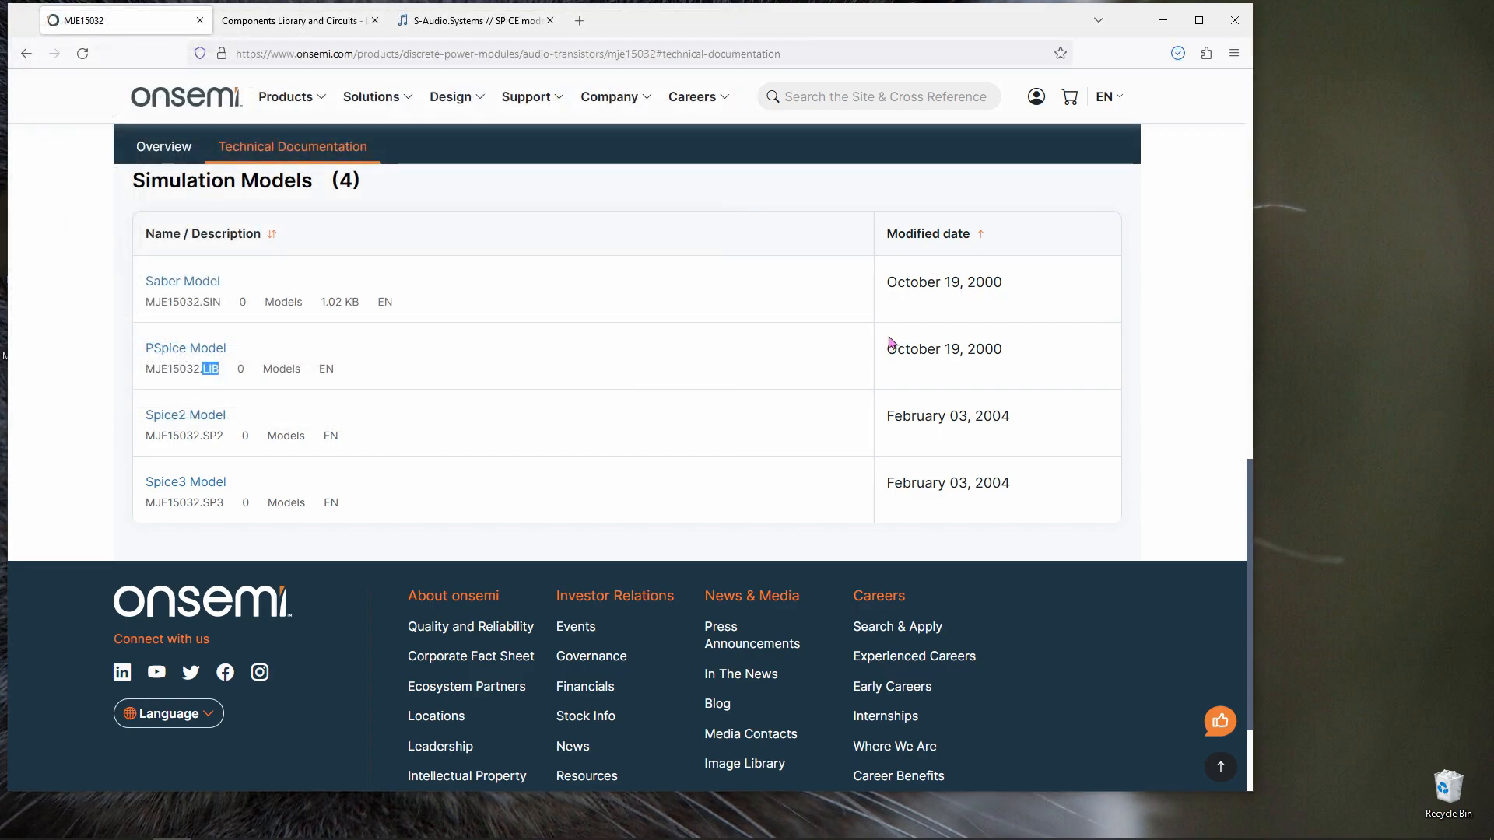
pyautogui.click(1178, 53)
pyautogui.click(924, 88)
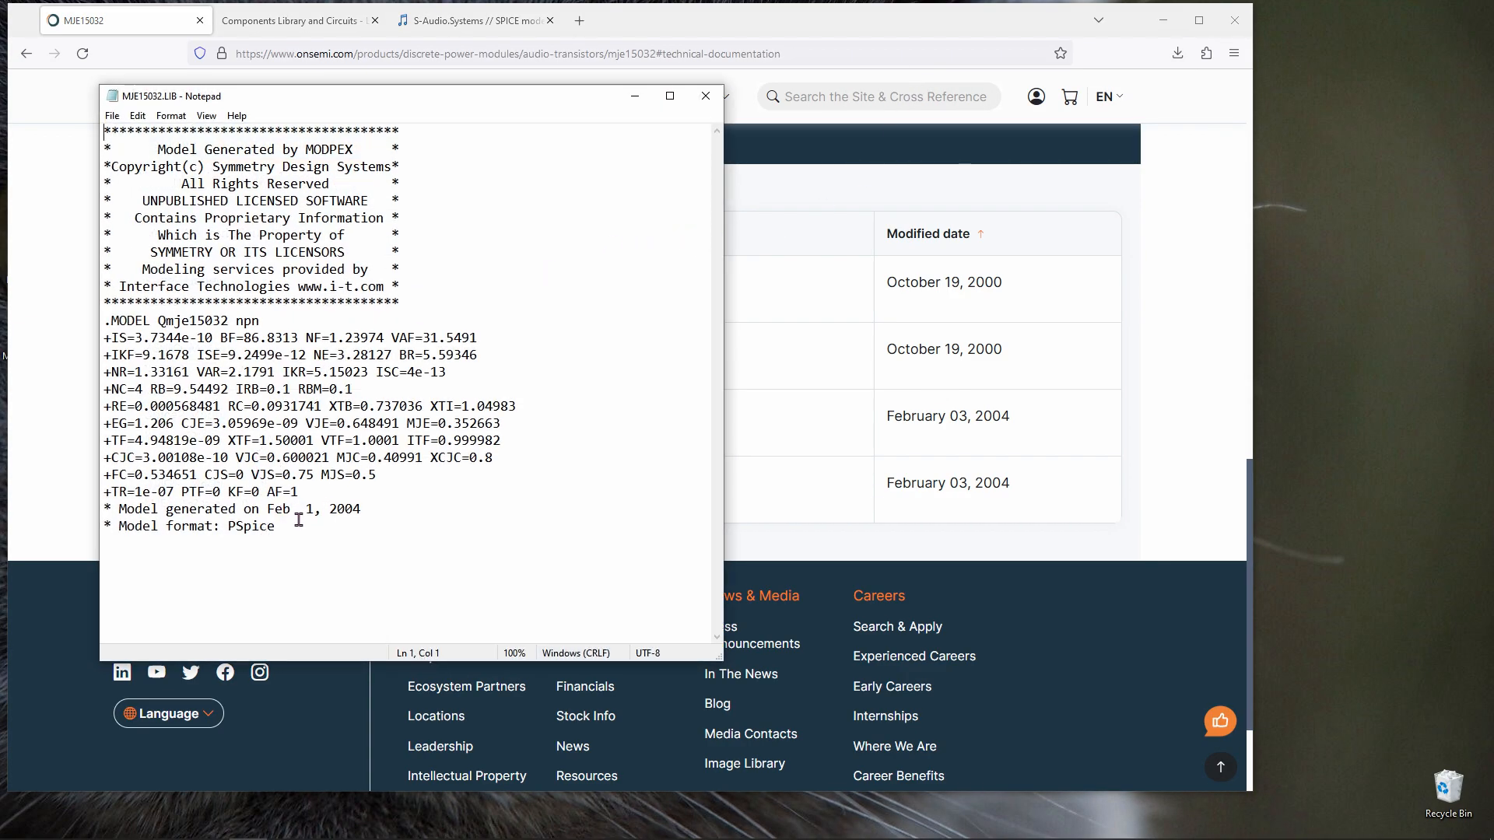
# - Copy the Qmje15032 model definition from the .MODEL line through the +TR=1e-07 line
pyautogui.moveTo(318, 494); pyautogui.dragTo(103, 325)
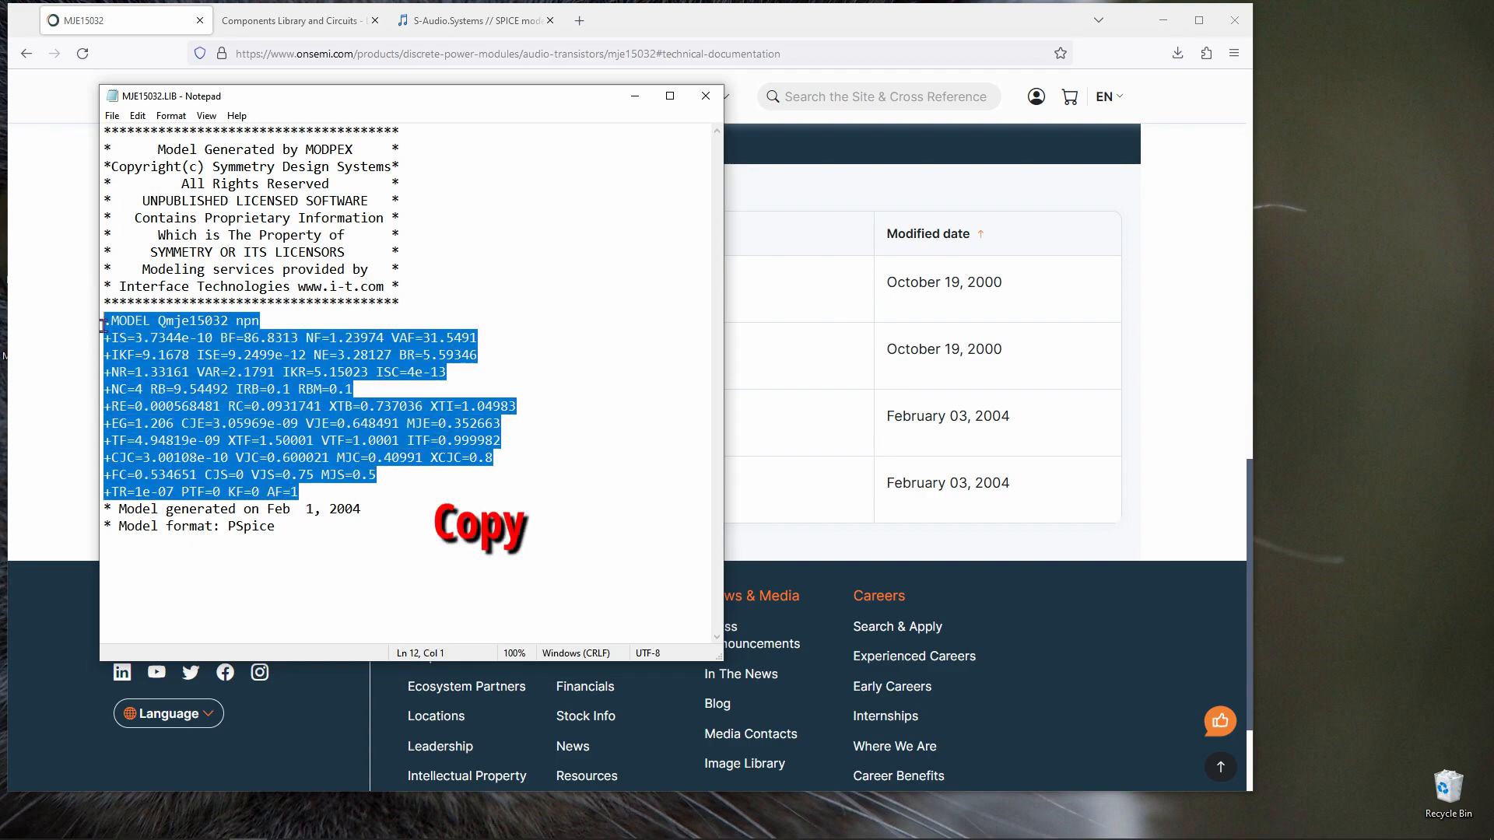
pyautogui.rightClick(195, 388)
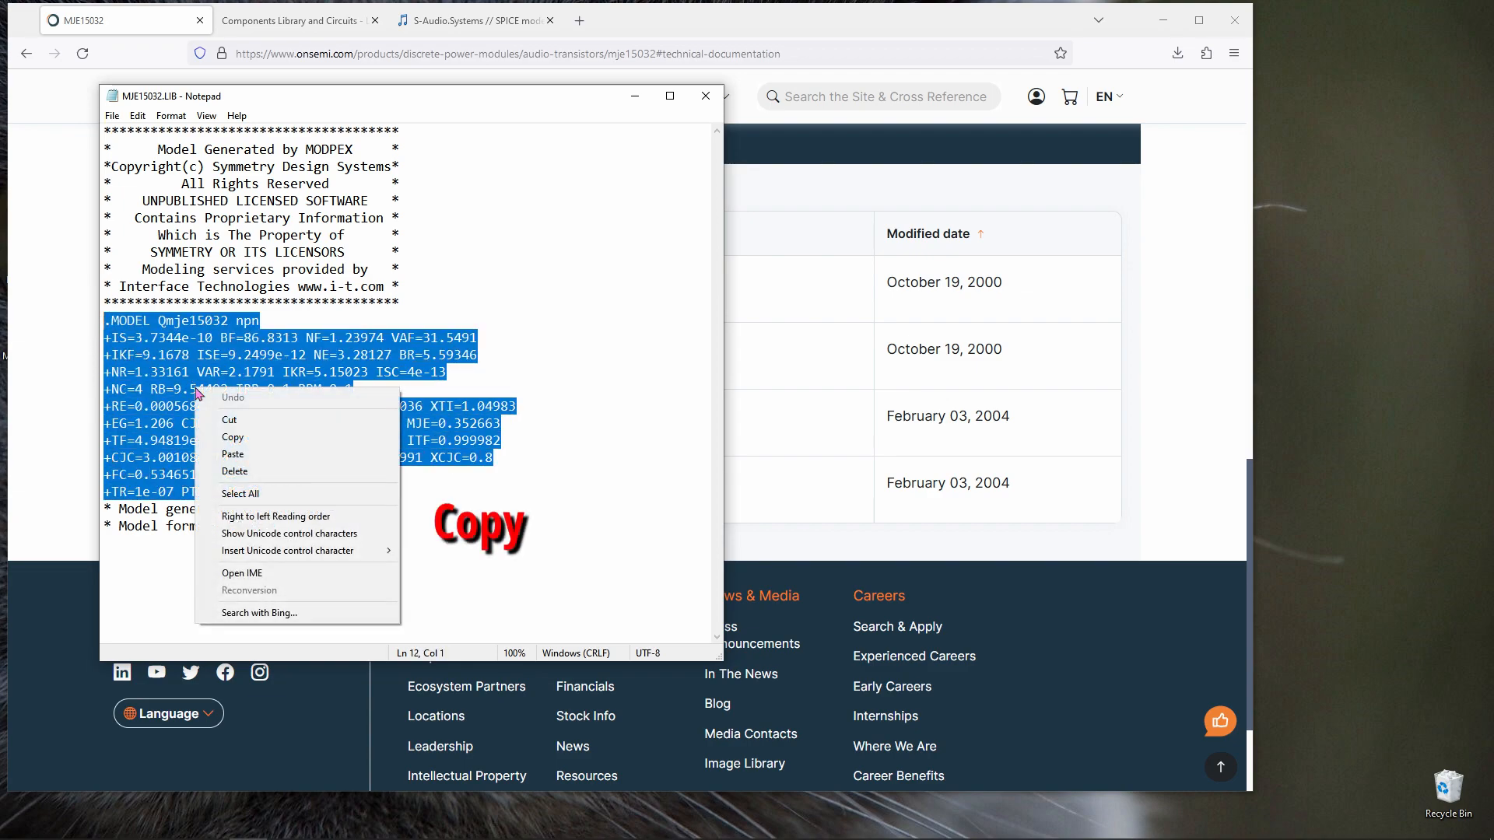
pyautogui.click(253, 445)
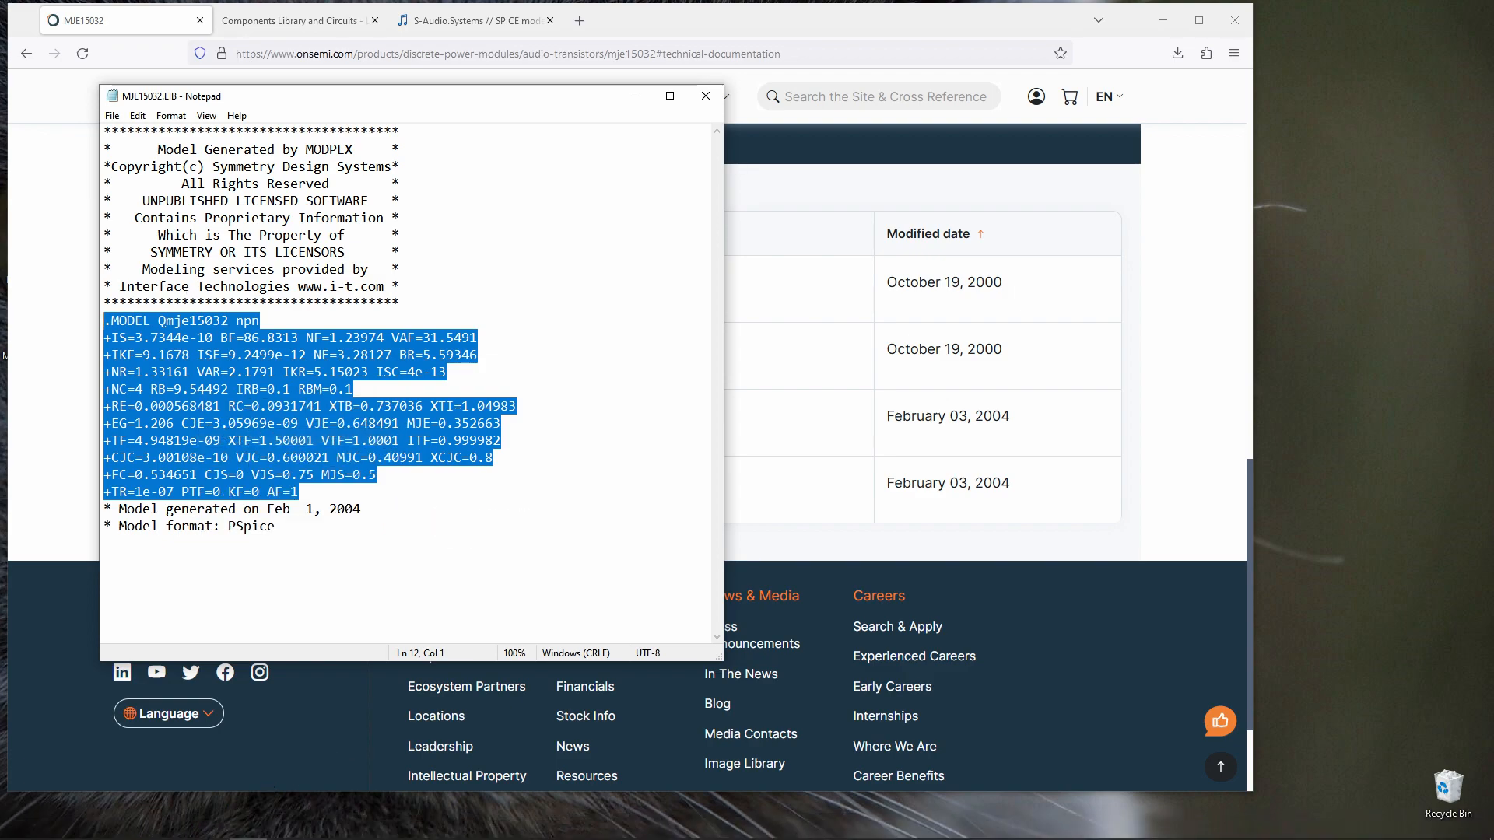
# - Switch to LTspice, paste the copied Qmje15032 model at the end of standard.bjt, and add a new line after it
pyautogui.click(210, 824)
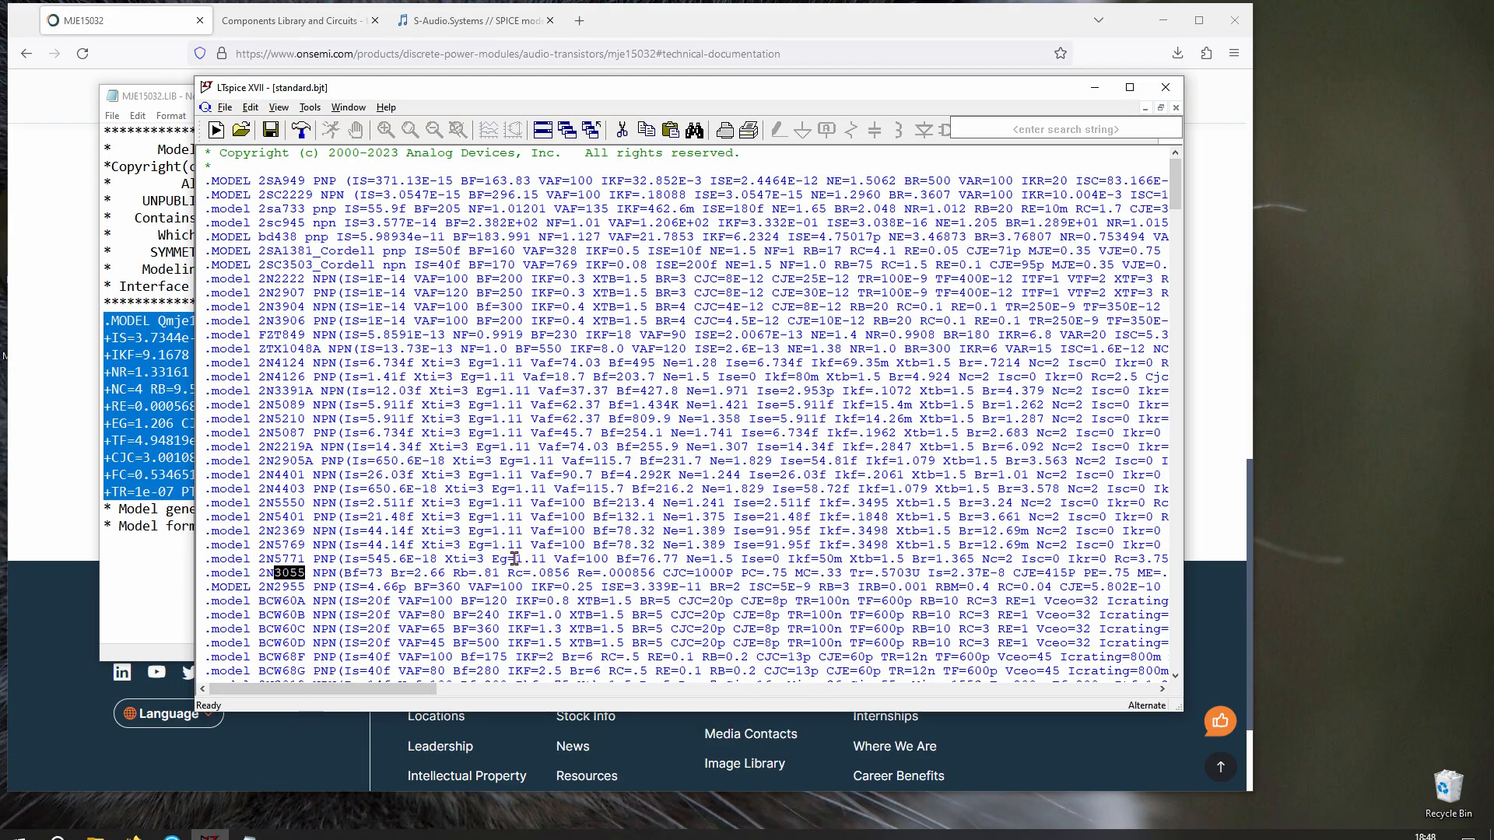
pyautogui.scroll(-5, 514, 559)
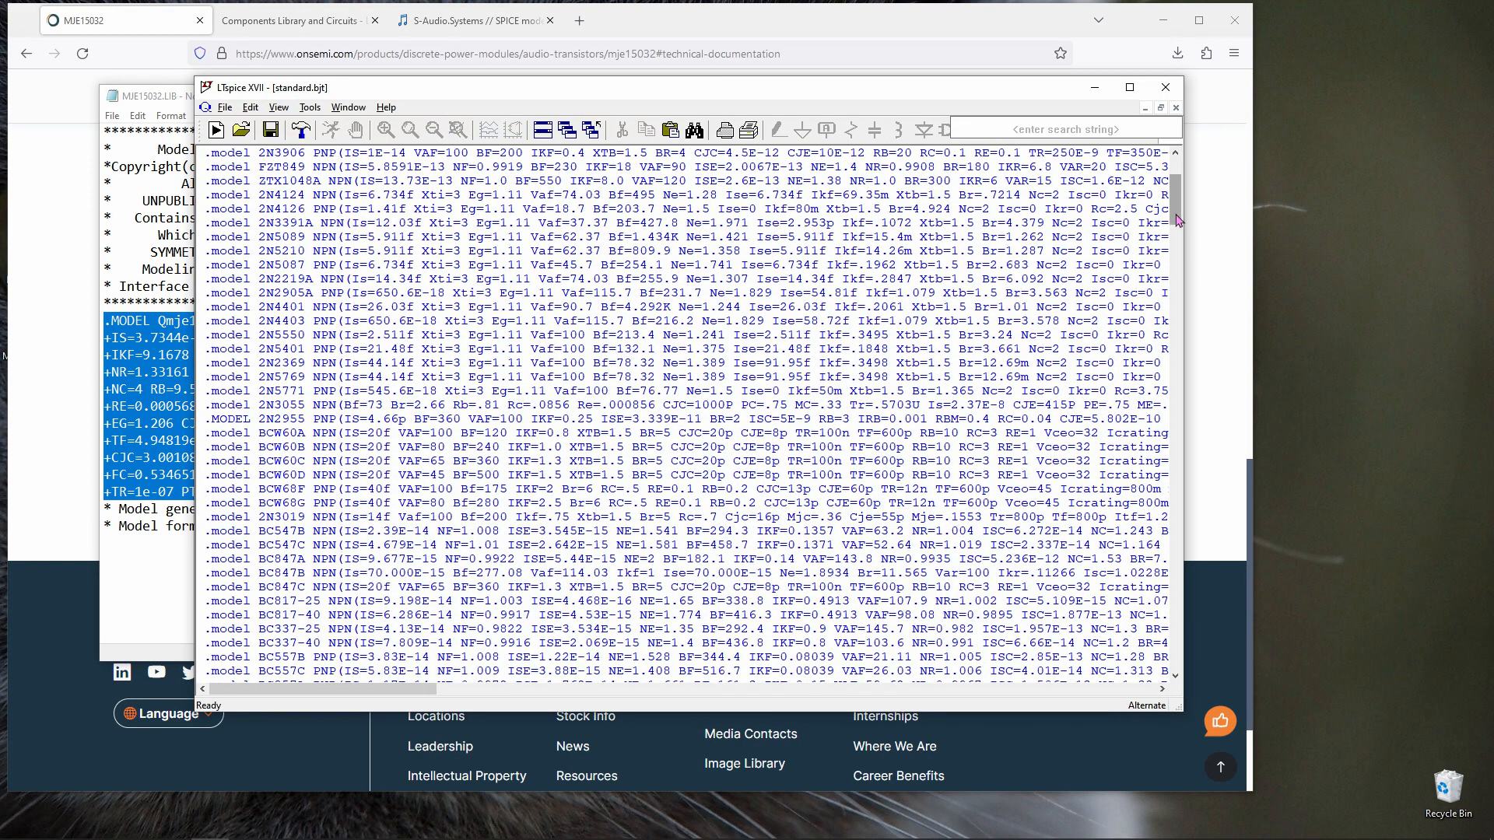
pyautogui.moveTo(1173, 227); pyautogui.dragTo(1167, 676)
pyautogui.click(325, 674)
pyautogui.hotkey('ctrl', 'v')
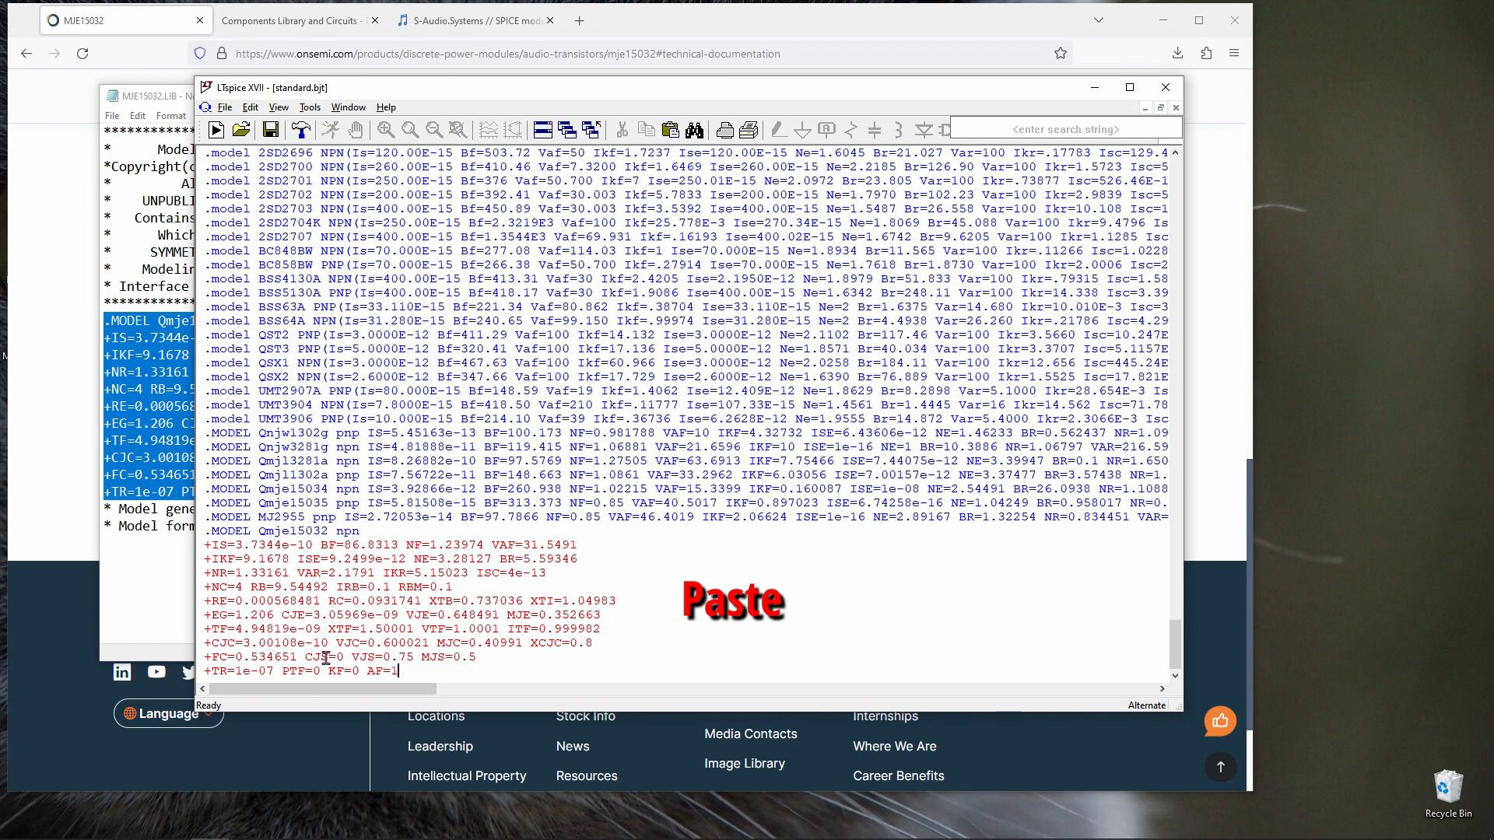
pyautogui.doubleClick(302, 531)
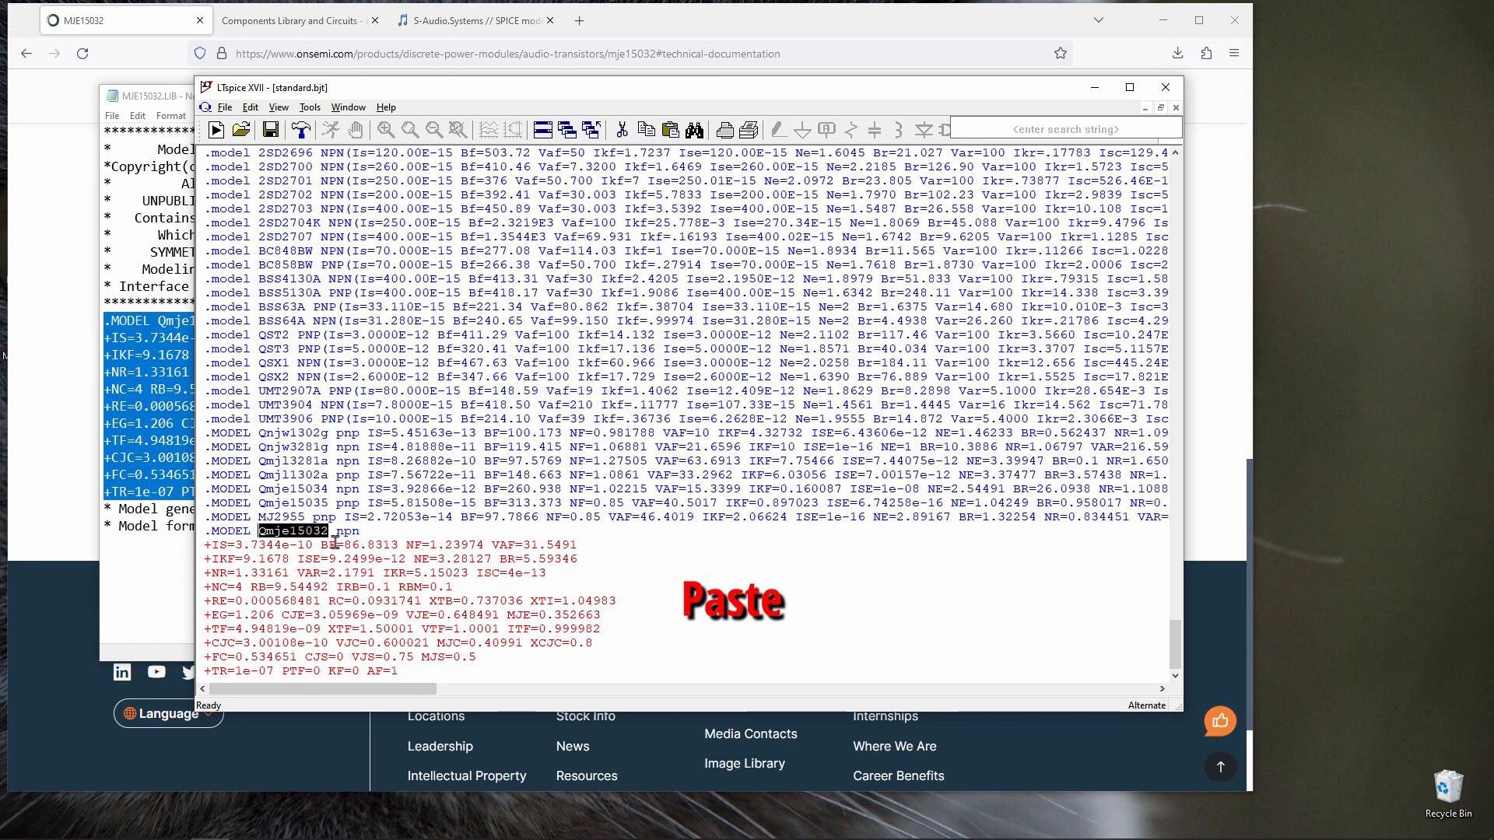
pyautogui.click(463, 672)
pyautogui.press('Return')
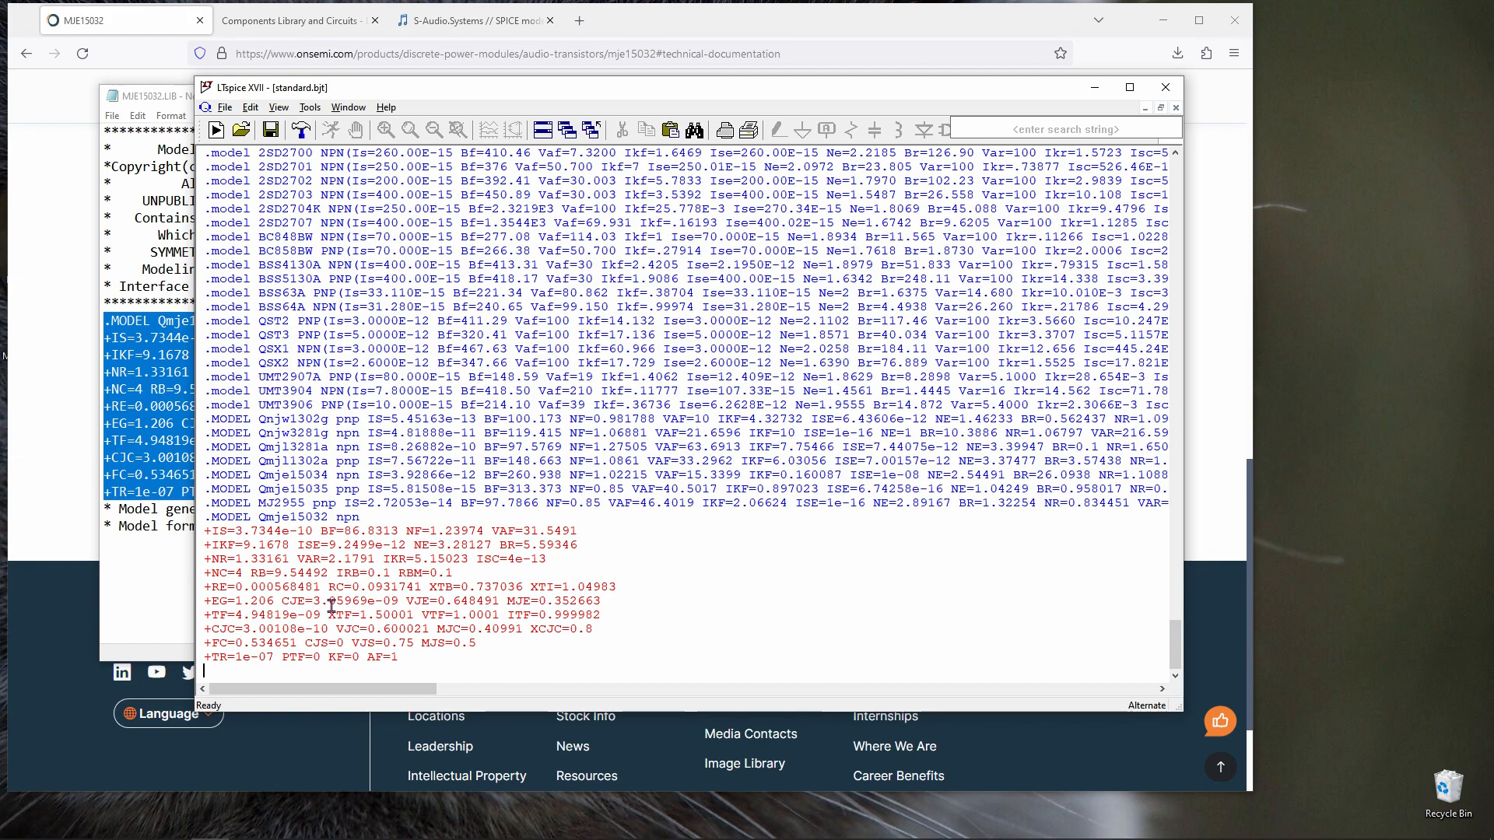
# - Return to the browser and open standard.bjt from the LTwiki Components Library and Circuits page
pyautogui.click(52, 438)
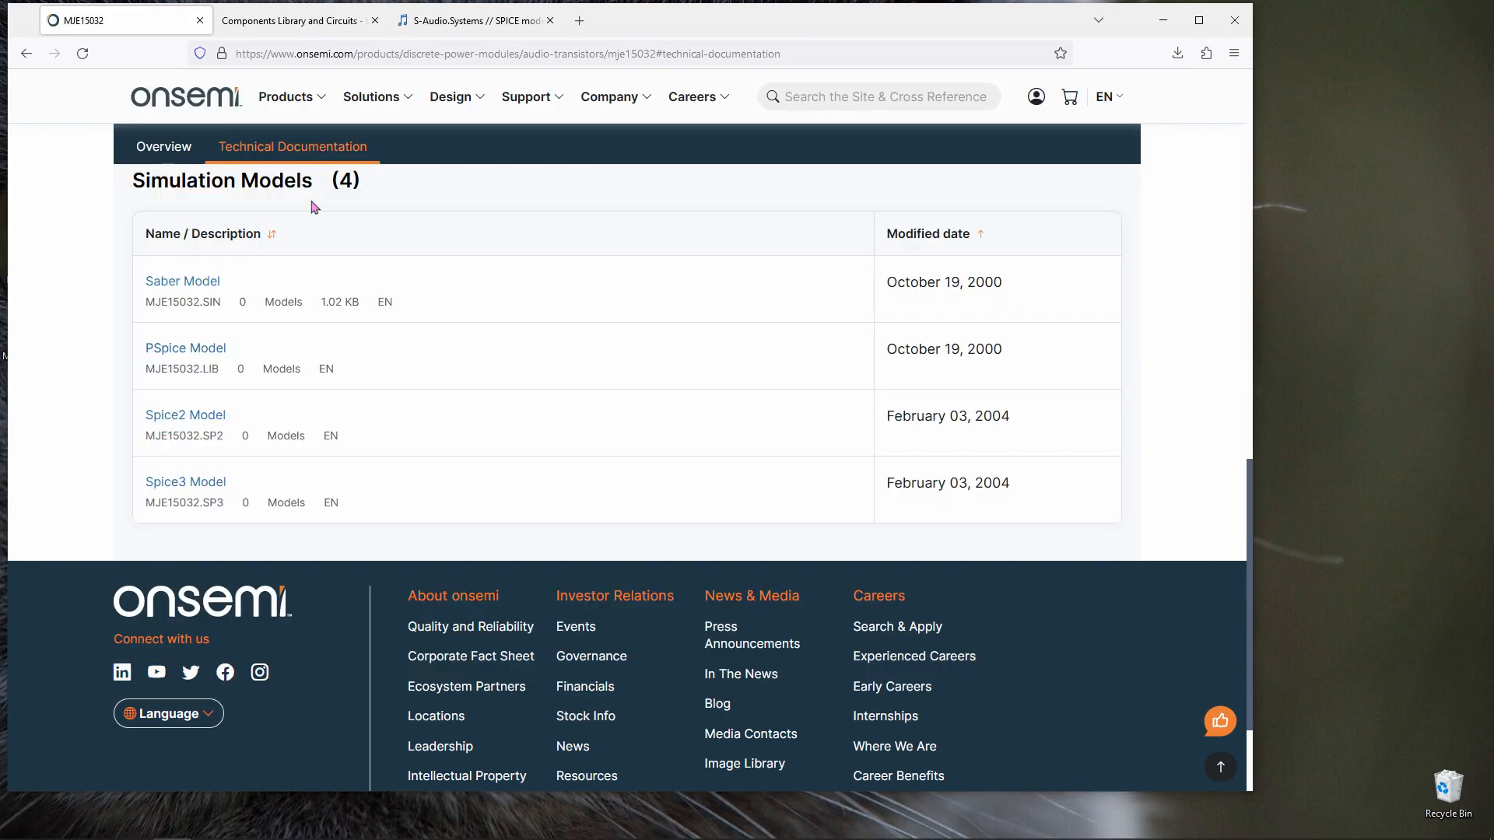
pyautogui.click(290, 28)
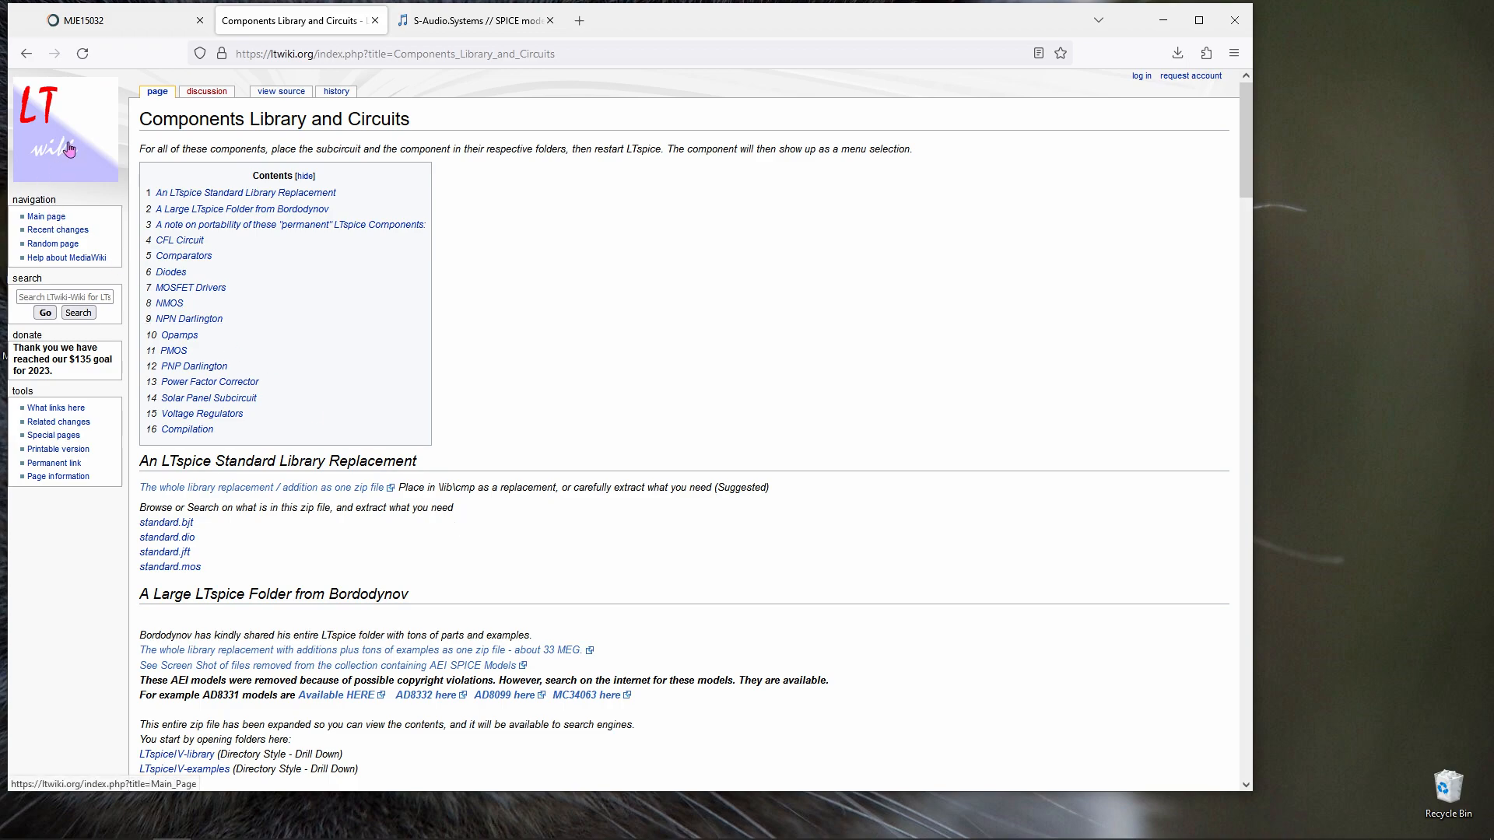
pyautogui.click(250, 53)
pyautogui.click(579, 342)
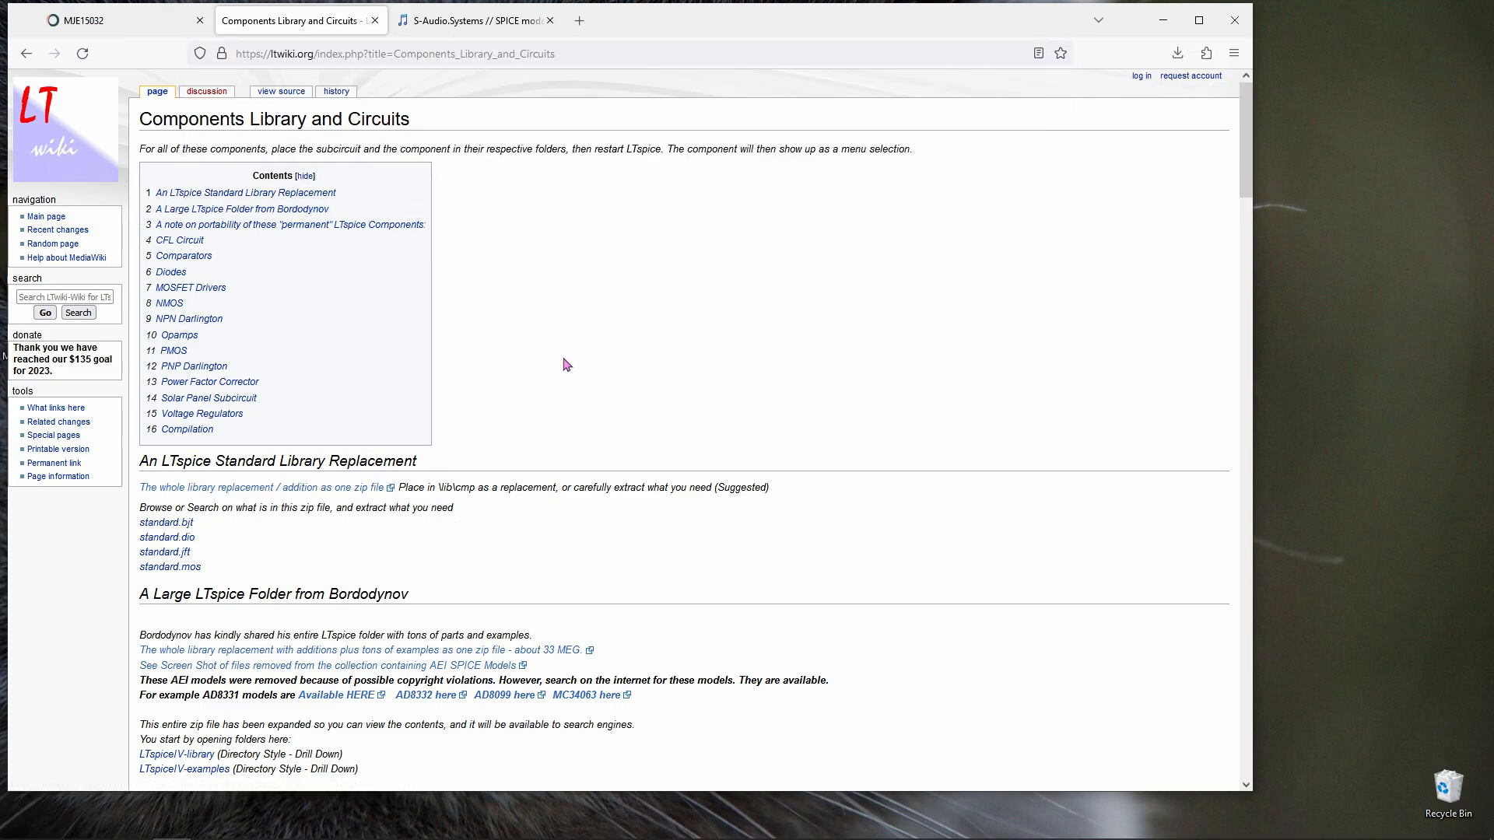
pyautogui.click(178, 530)
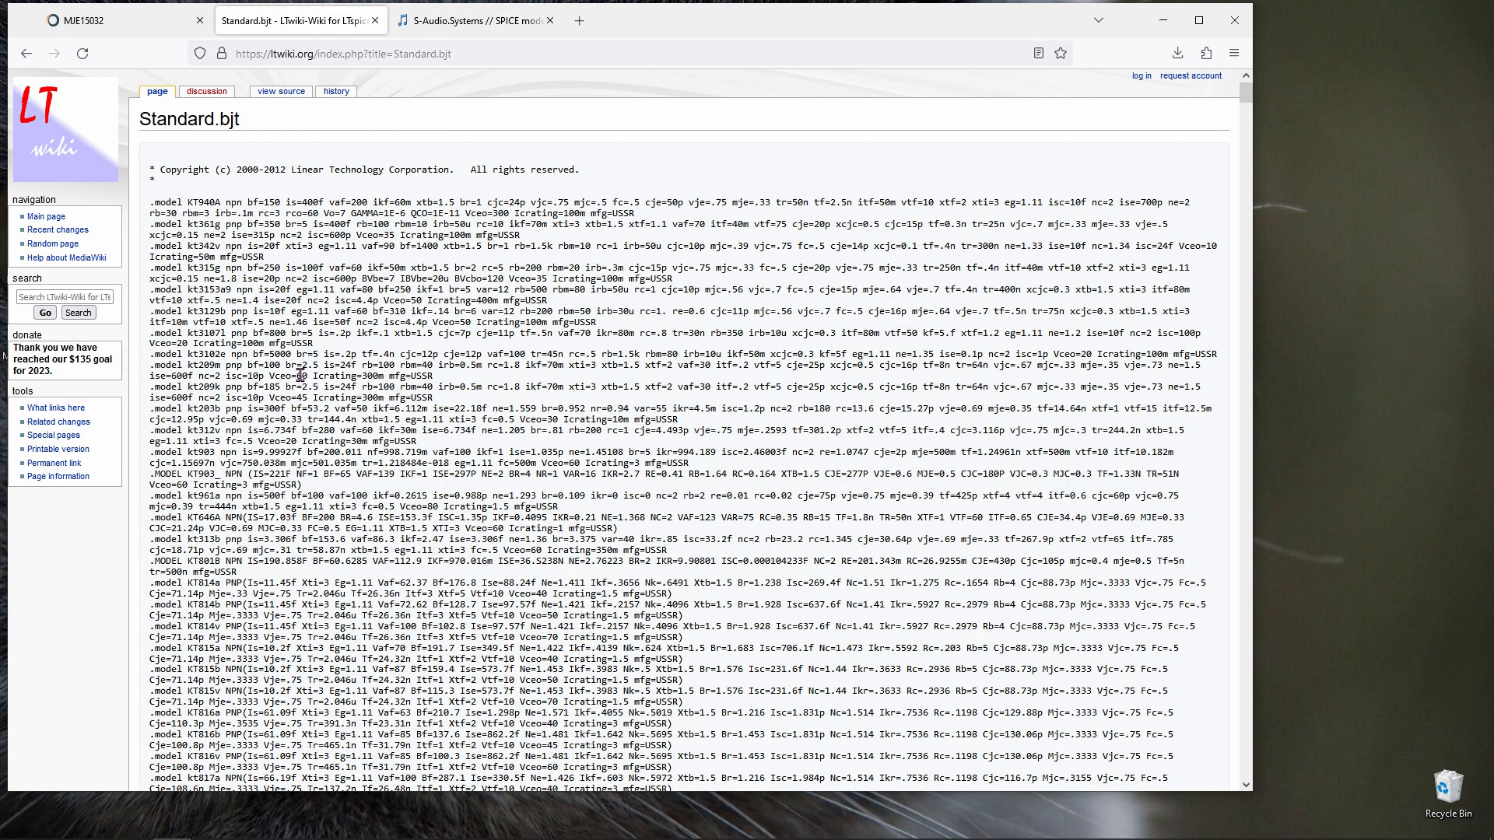
# - Enlarge the Standard.bjt page, search it for 3503, and step through the matches to the KSC3503 model
pyautogui.hotkey('ctrl', '+')
pyautogui.hotkey('ctrl', '+')
pyautogui.hotkey('ctrl', '+')
pyautogui.hotkey('ctrl', '+')
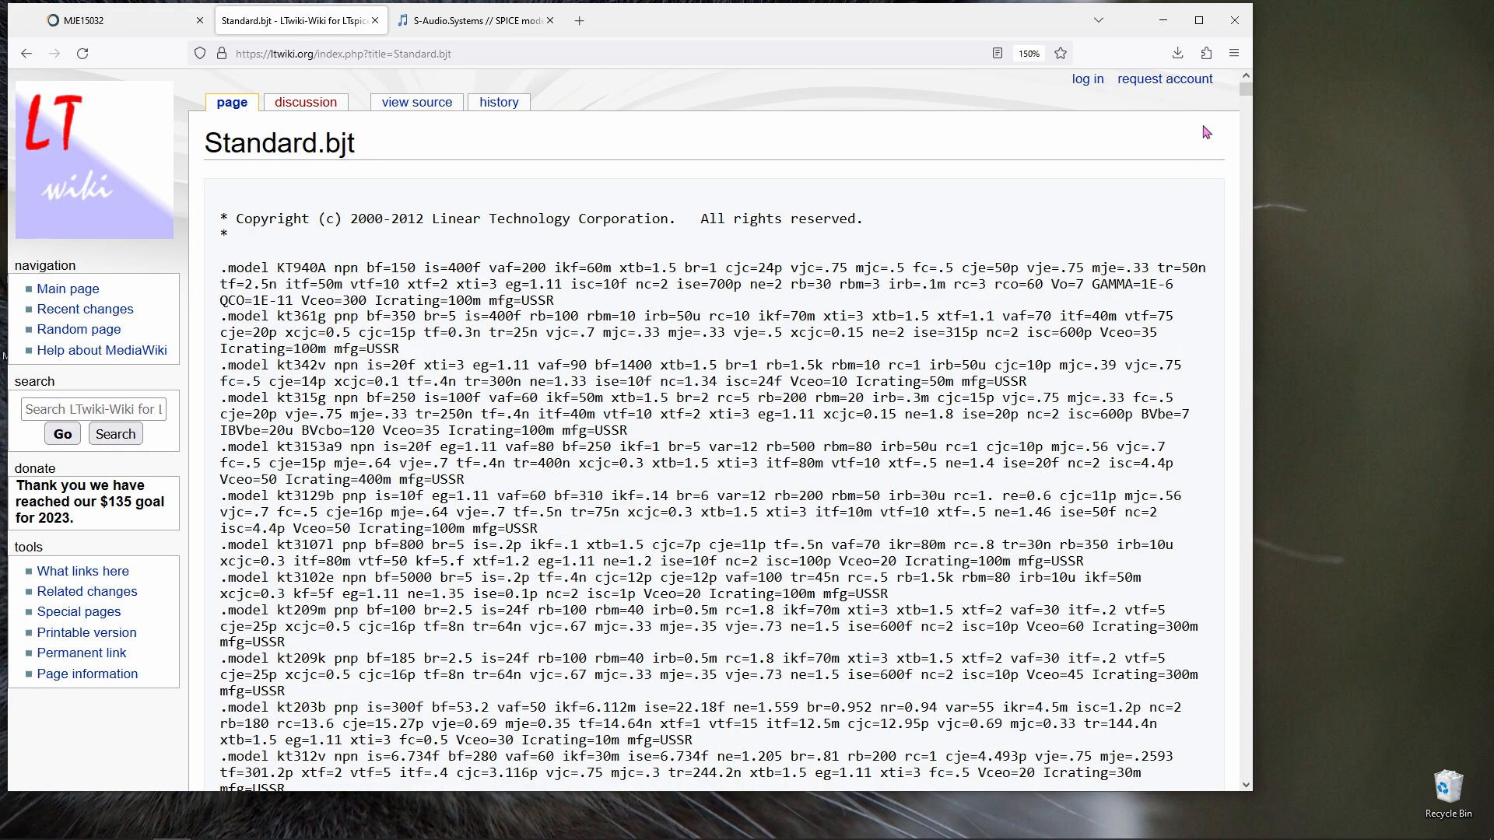
pyautogui.click(1233, 53)
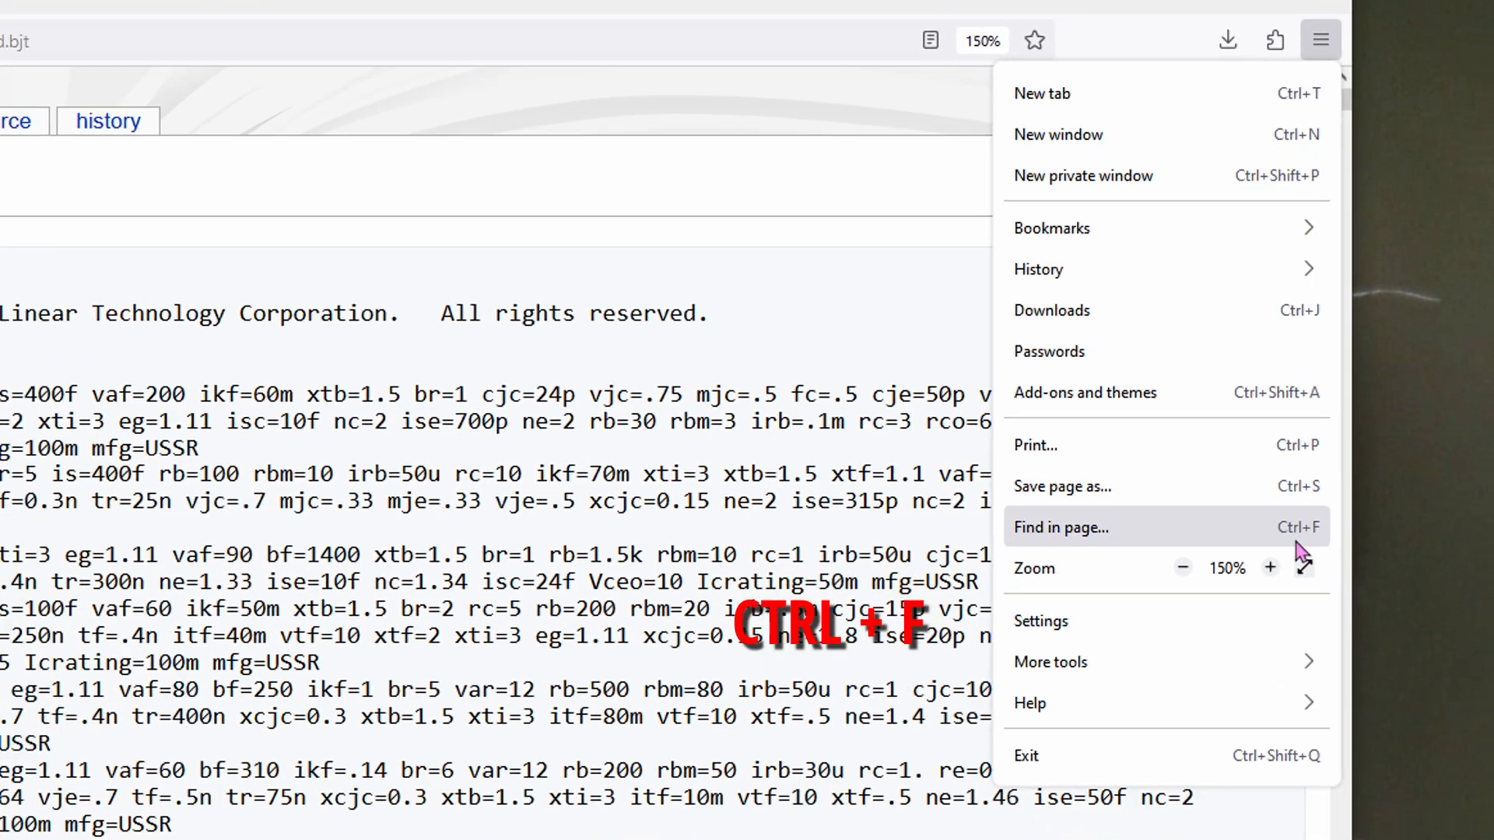
pyautogui.click(1350, 637)
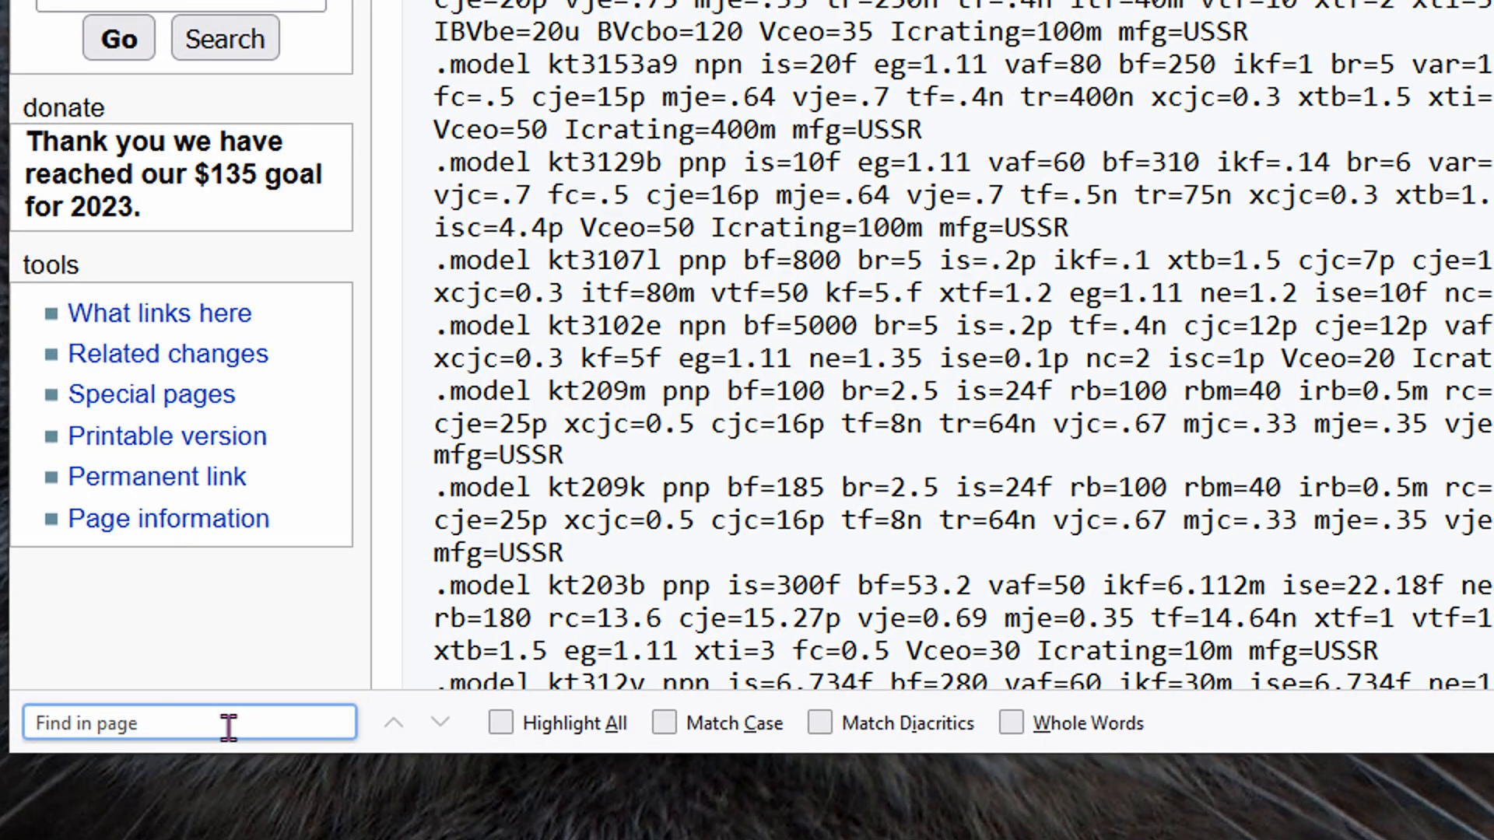
pyautogui.write('3503')
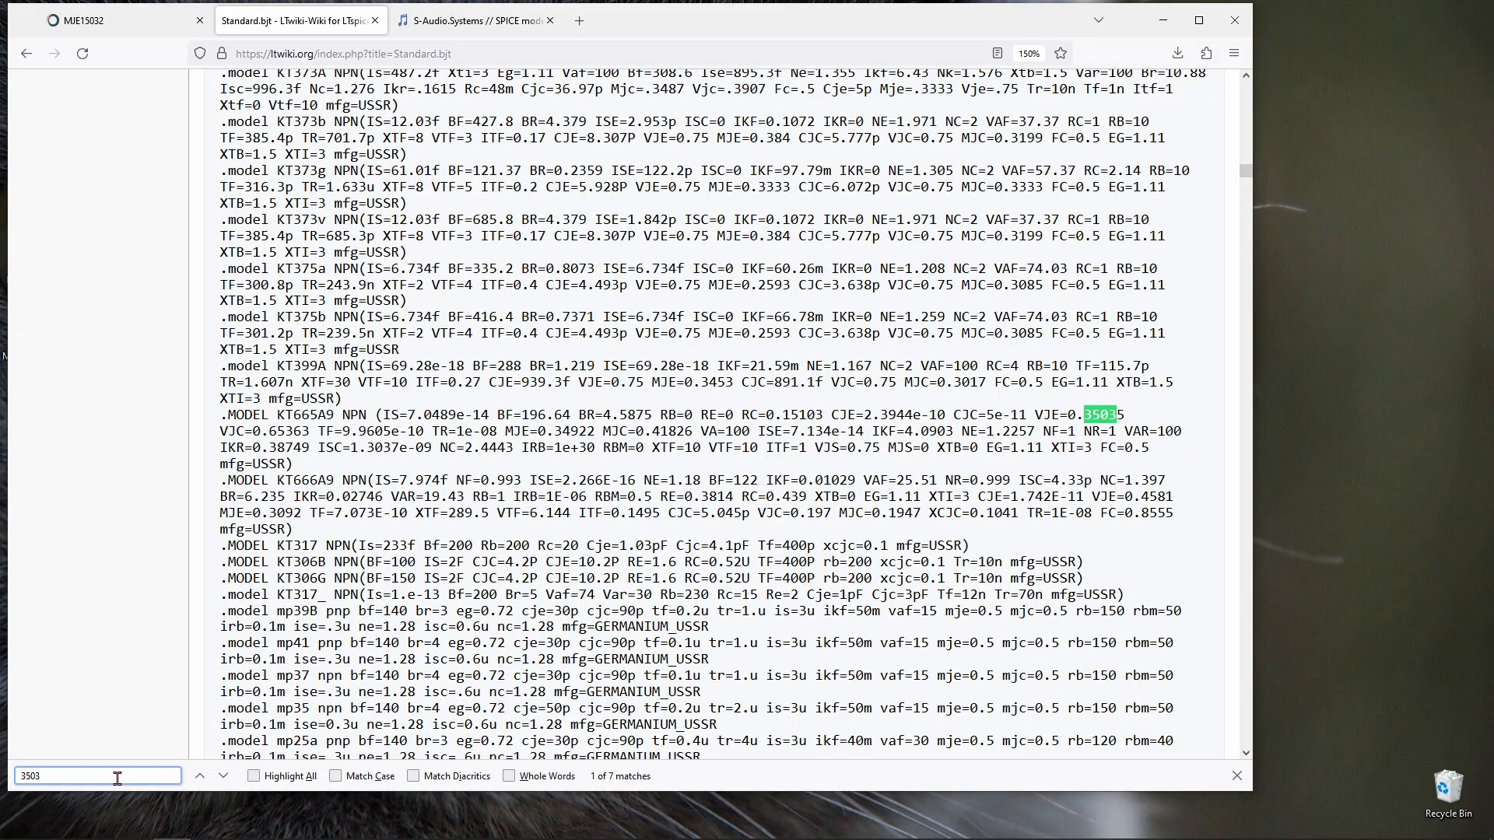
pyautogui.press('Return')
pyautogui.press('Return')
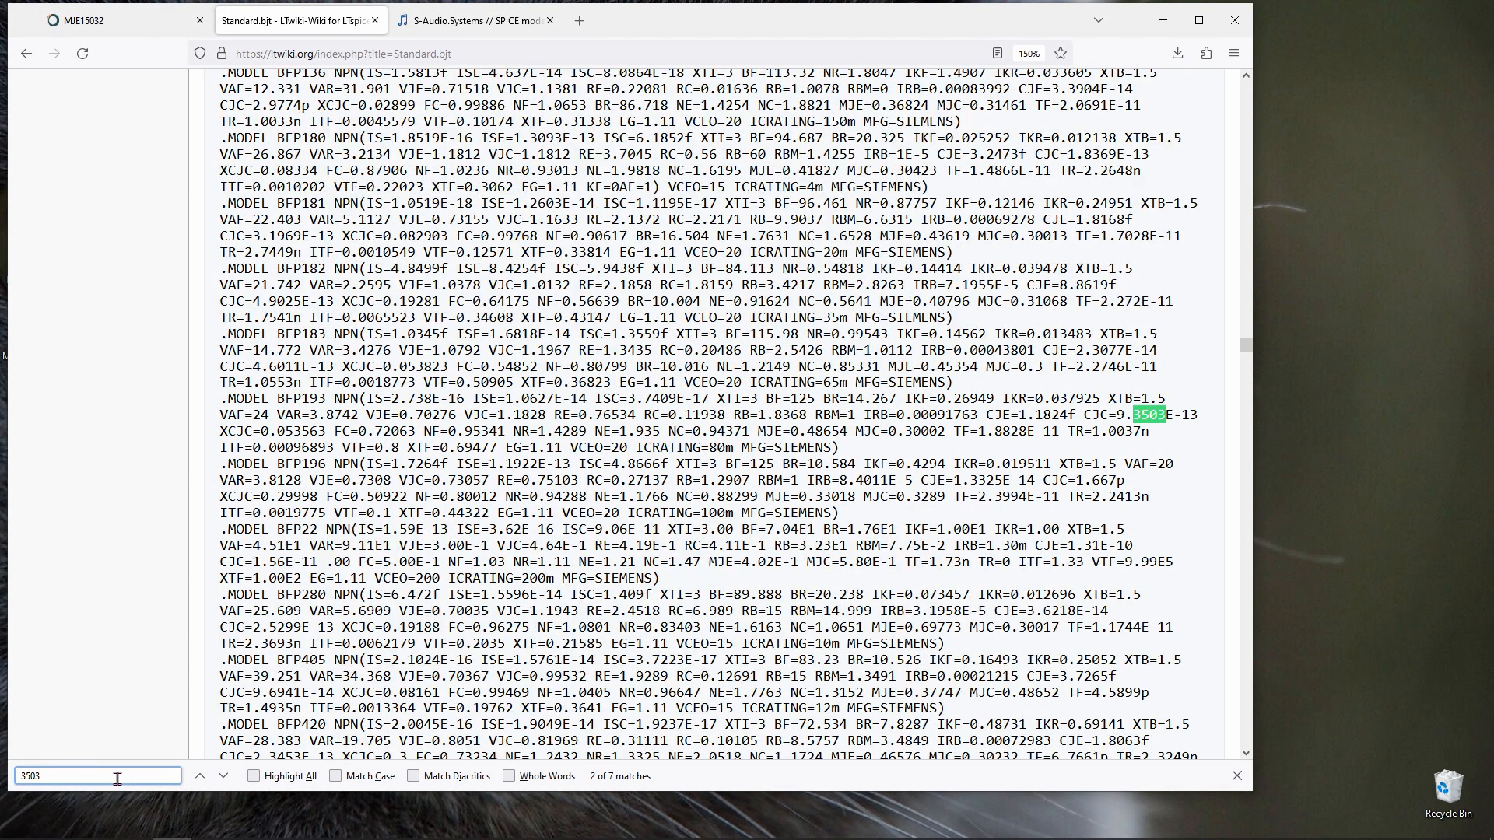
pyautogui.press('Return')
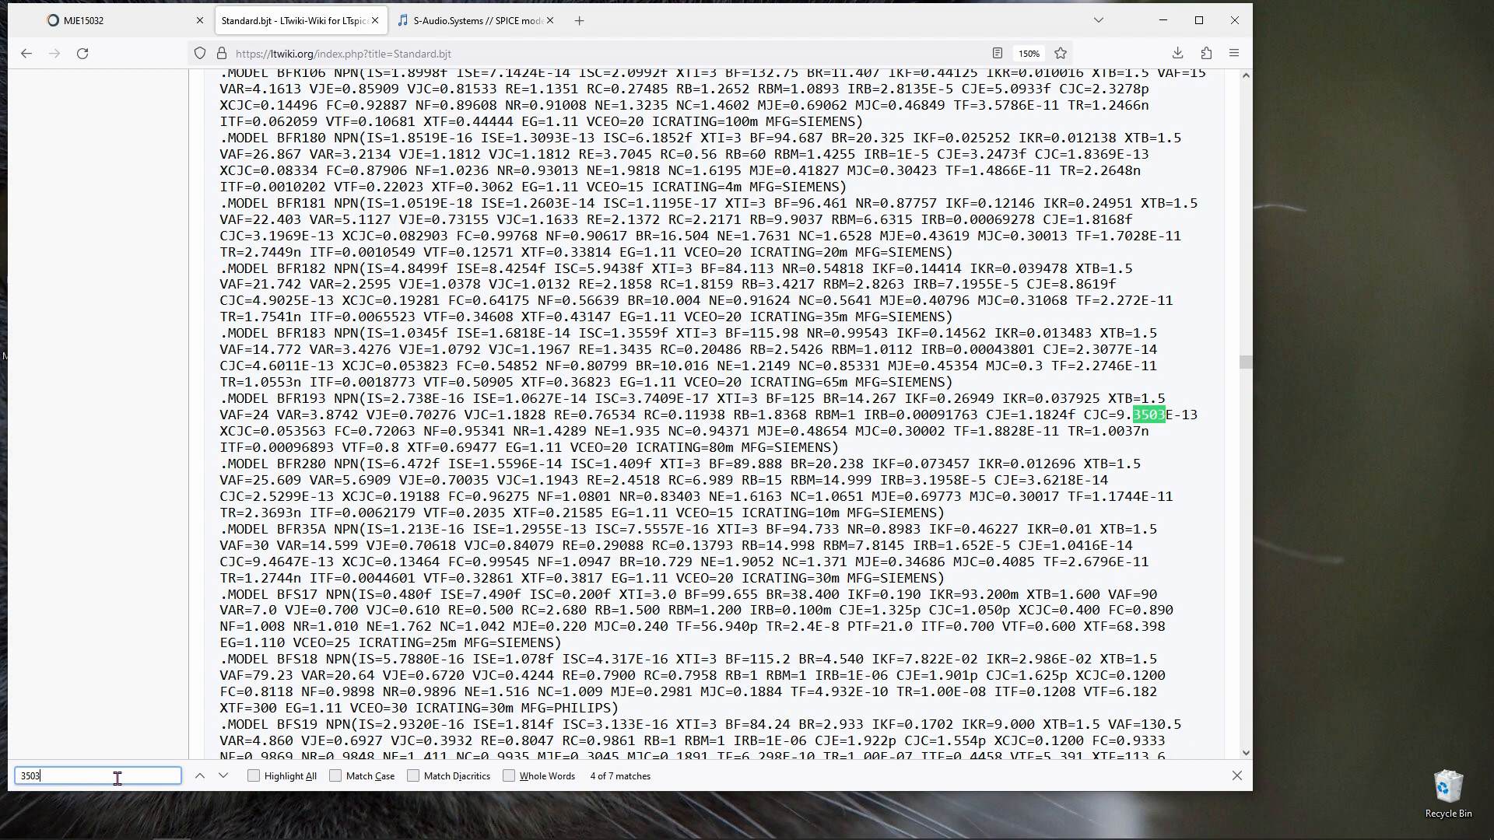
pyautogui.press('Return')
pyautogui.press('Return')
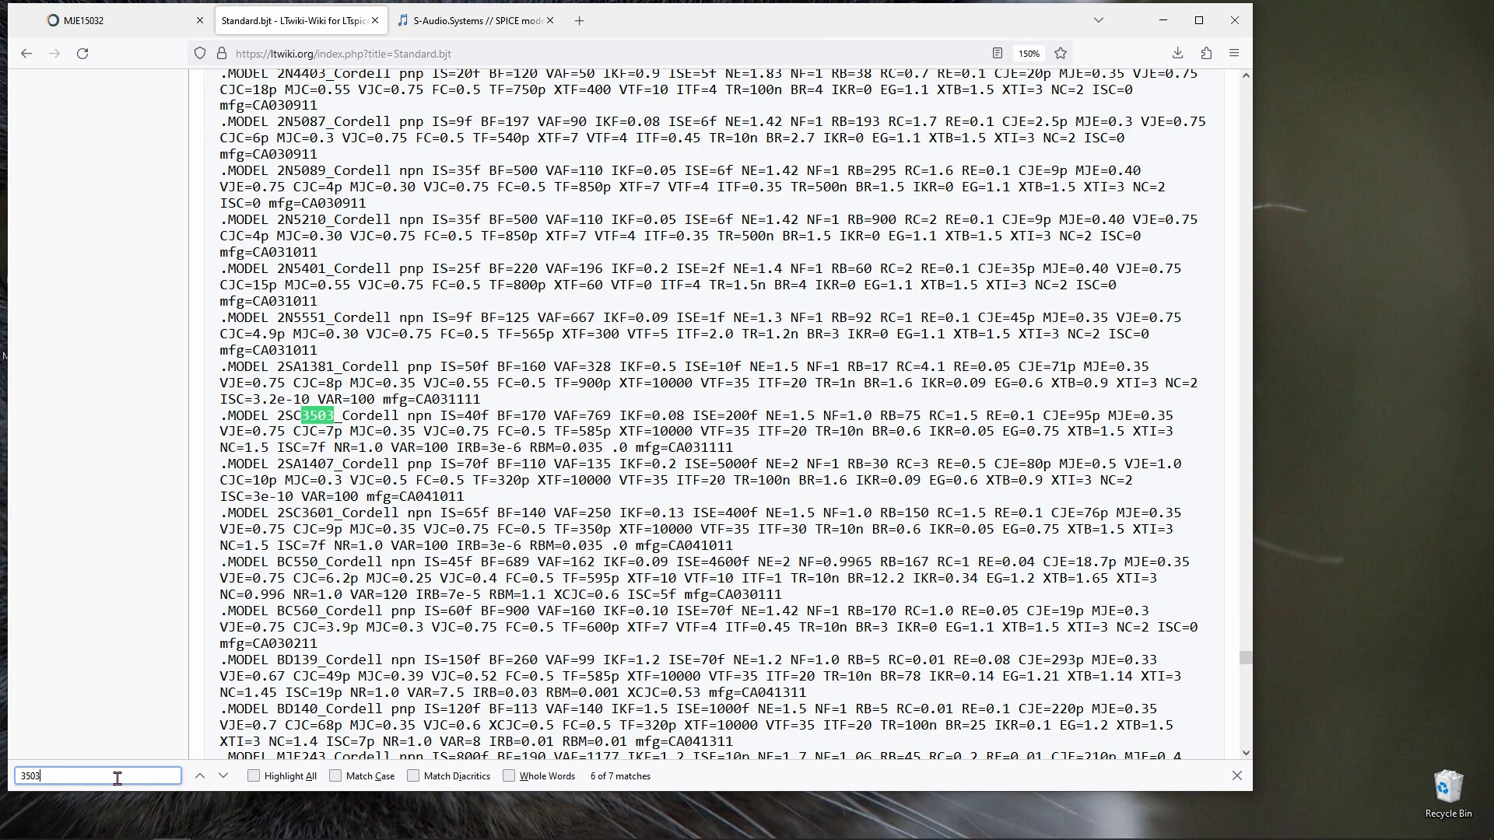
pyautogui.press('Return')
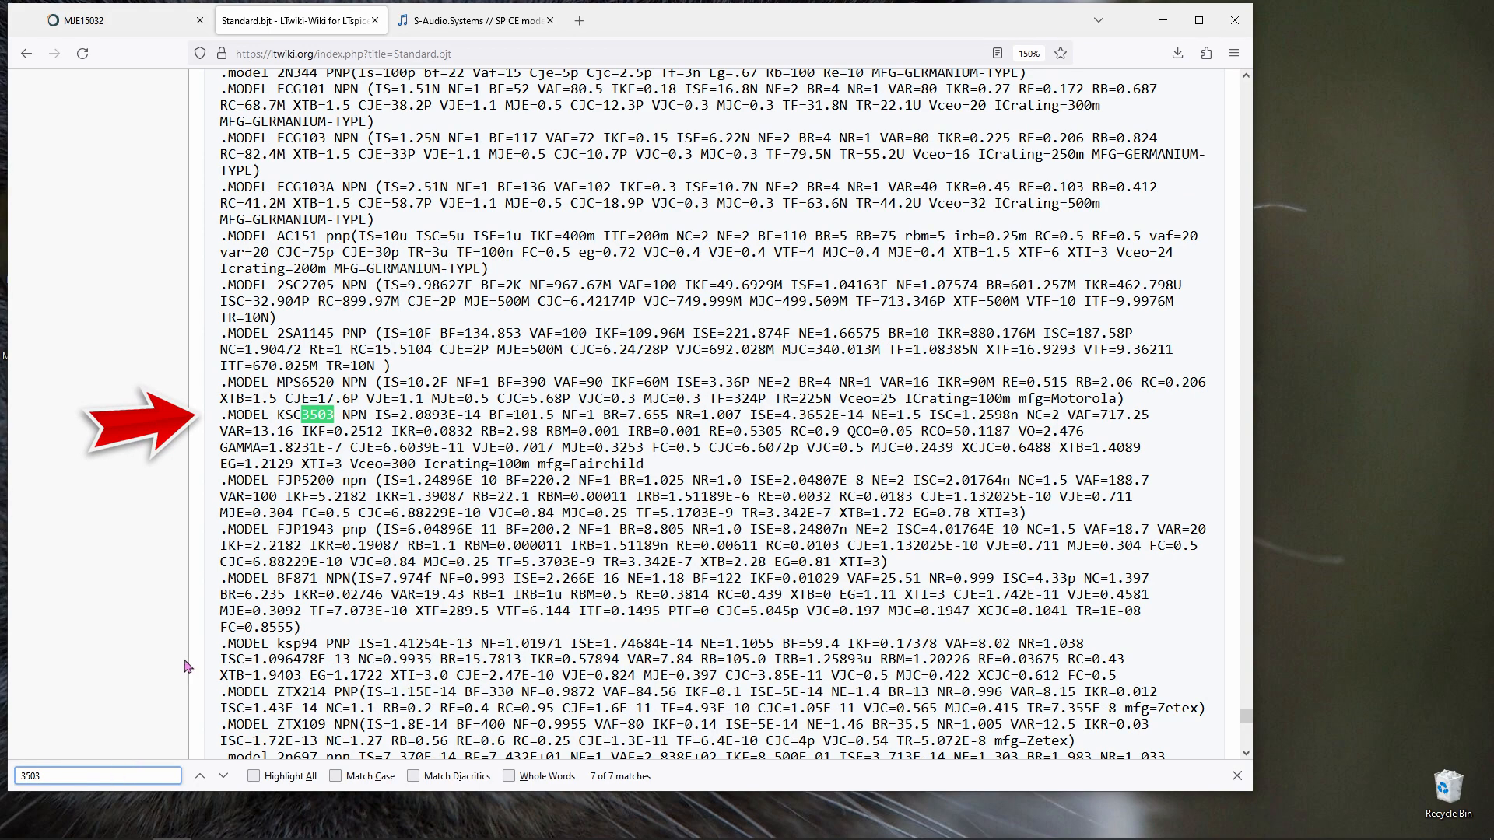
# - Copy the full KSC3503 model definition, from .MODEL through mfg=Fairchild
pyautogui.moveTo(222, 421); pyautogui.dragTo(653, 475)
pyautogui.hotkey('ctrl', 'c')
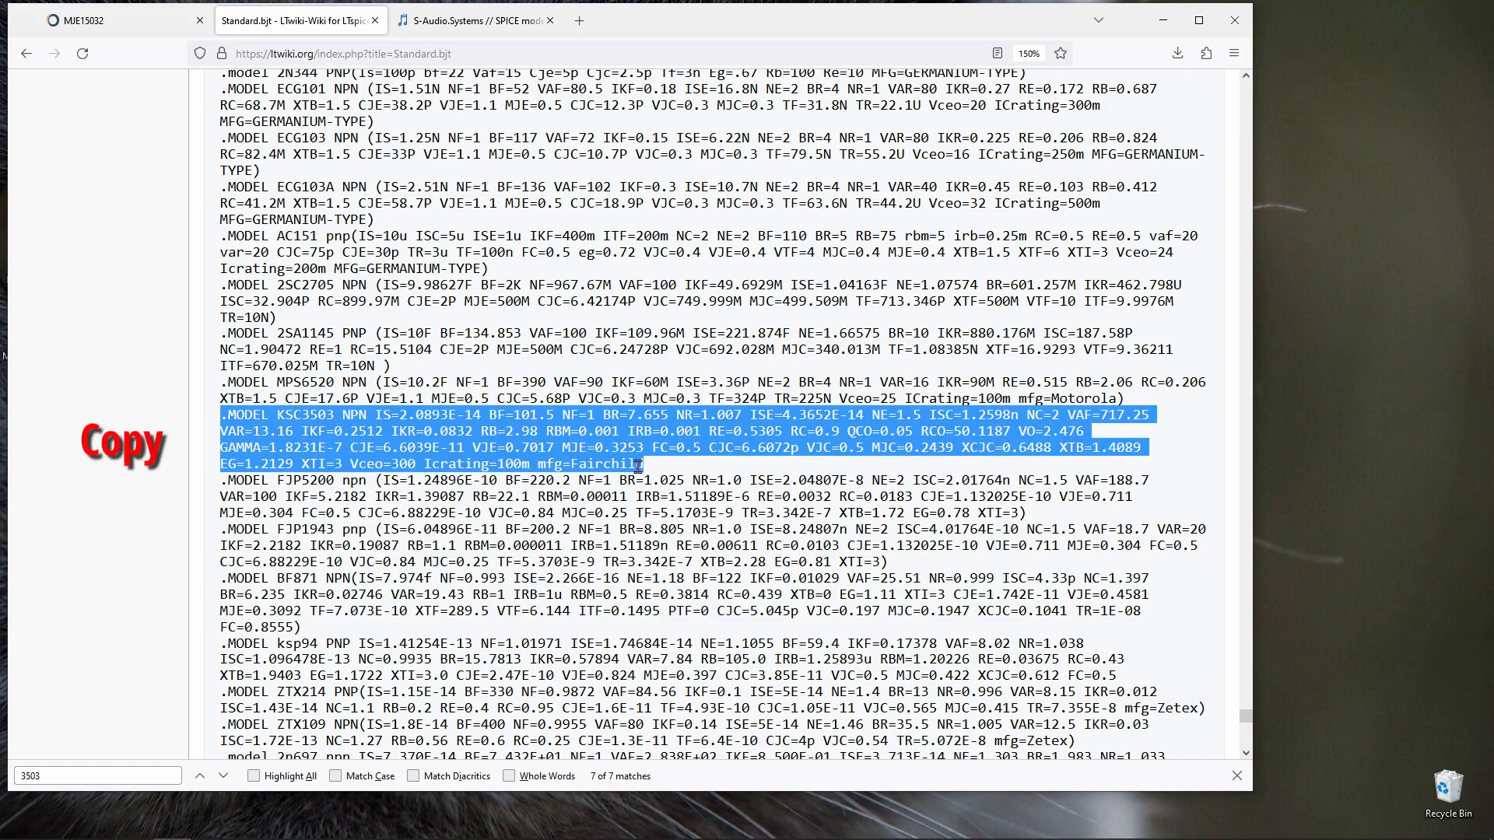
pyautogui.rightClick(607, 465)
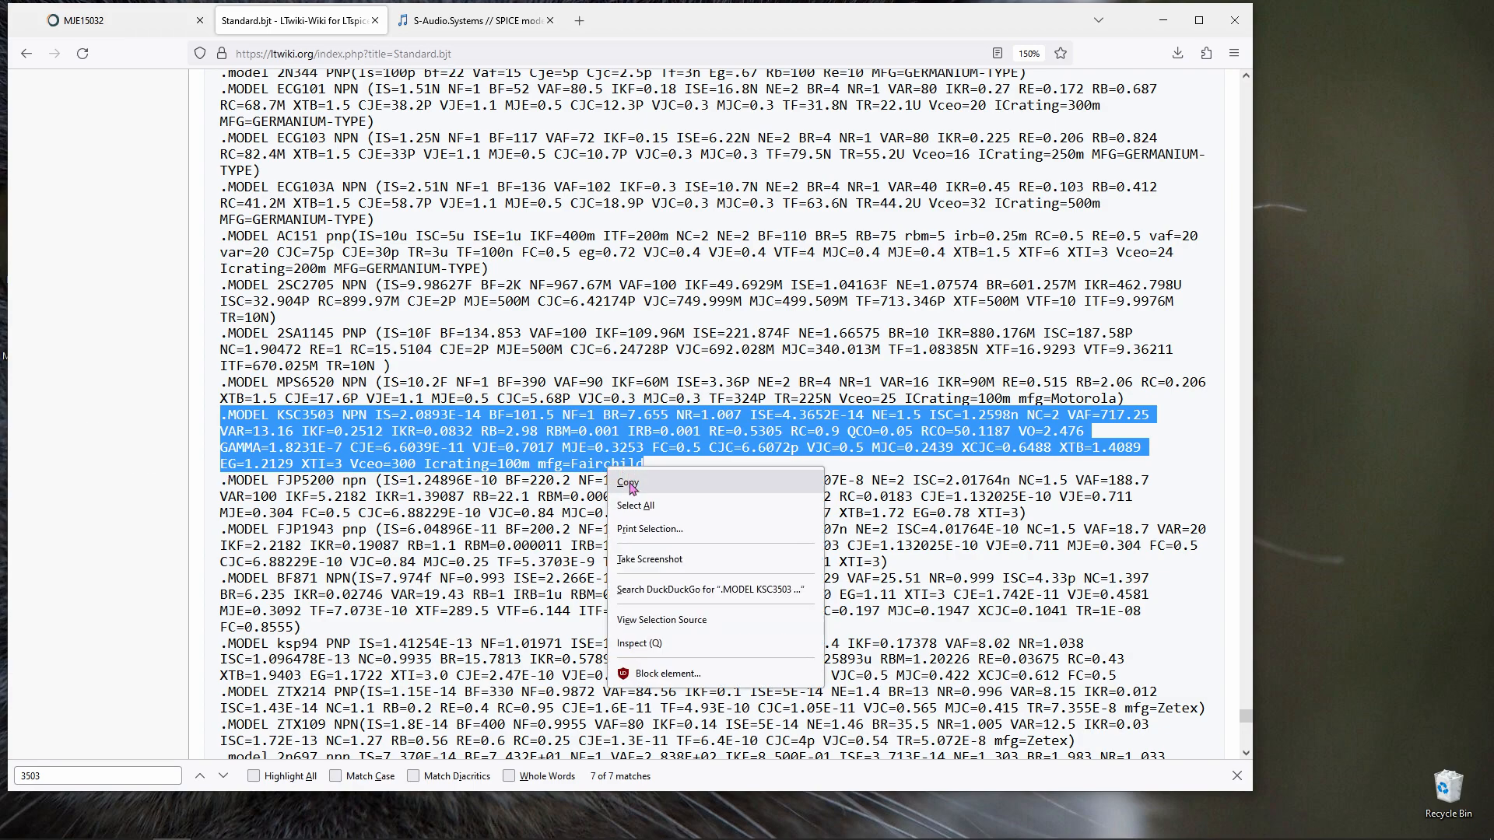
pyautogui.click(629, 482)
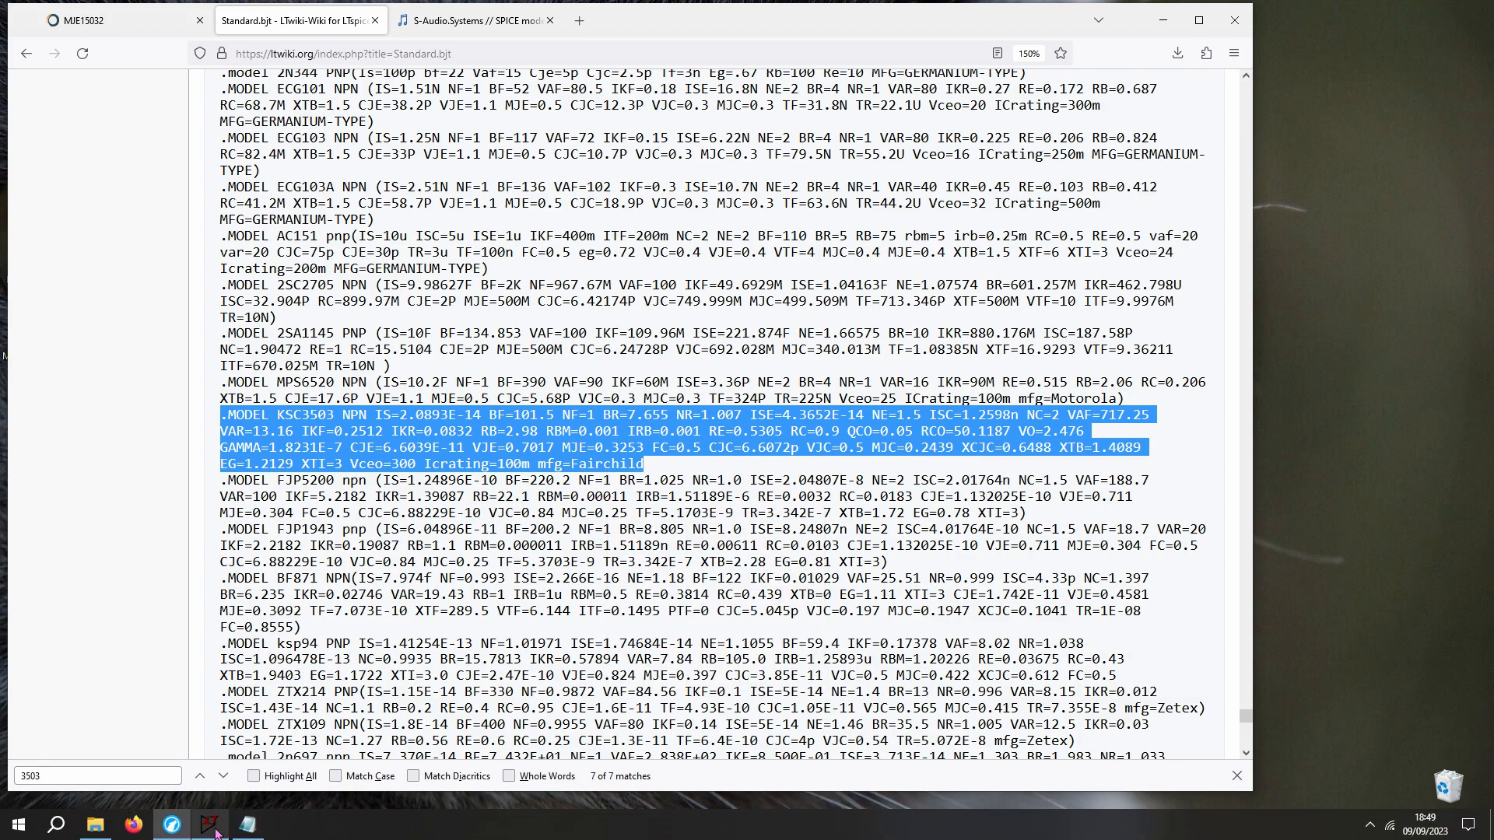
# - Switch to LTspice, paste the copied KSC3503 model at the end of standard.bjt, and add a new line after it
pyautogui.click(248, 825)
pyautogui.click(393, 677)
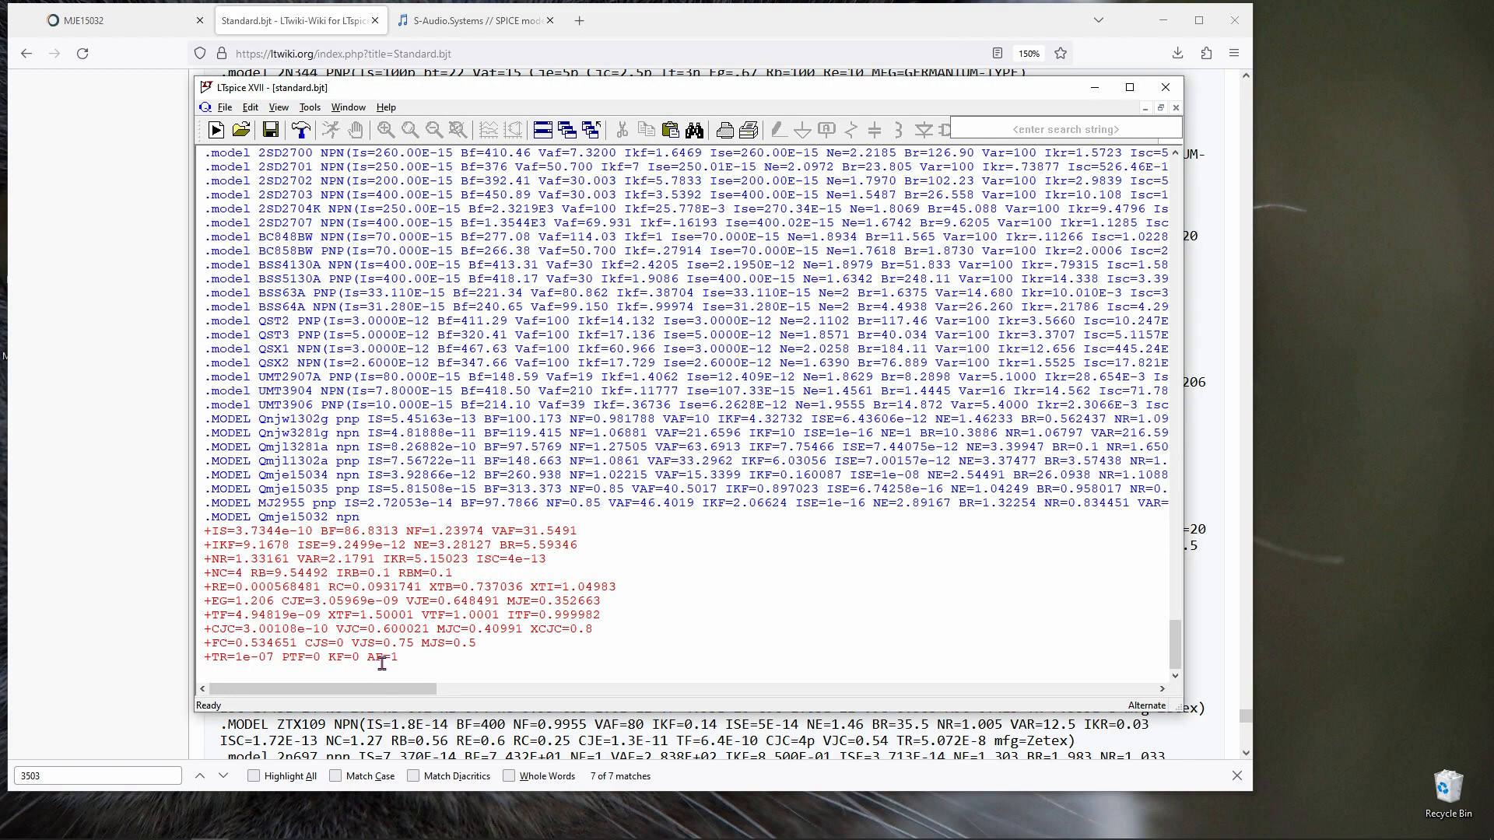
pyautogui.rightClick(381, 670)
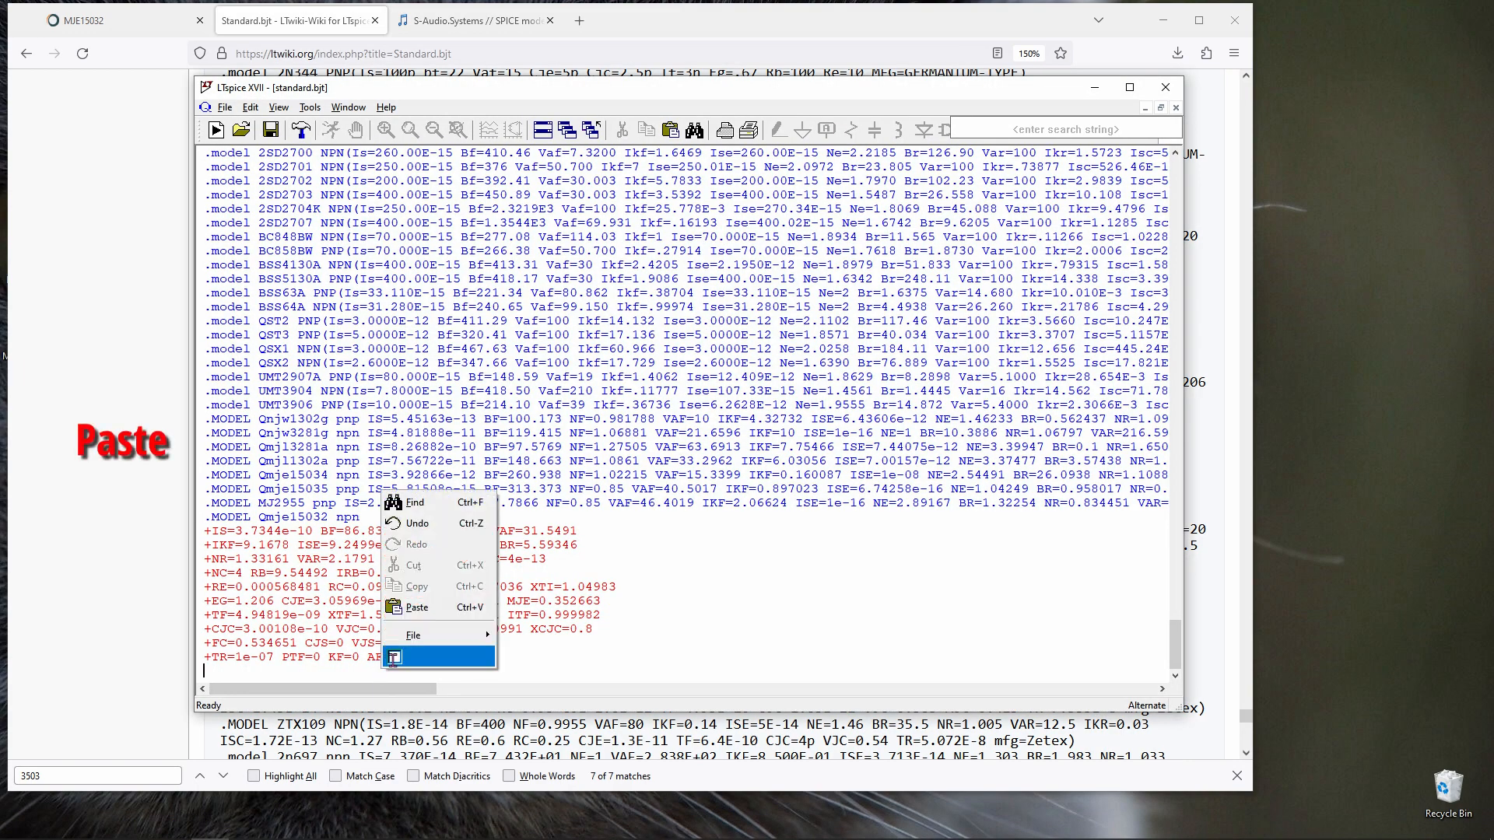
pyautogui.click(435, 607)
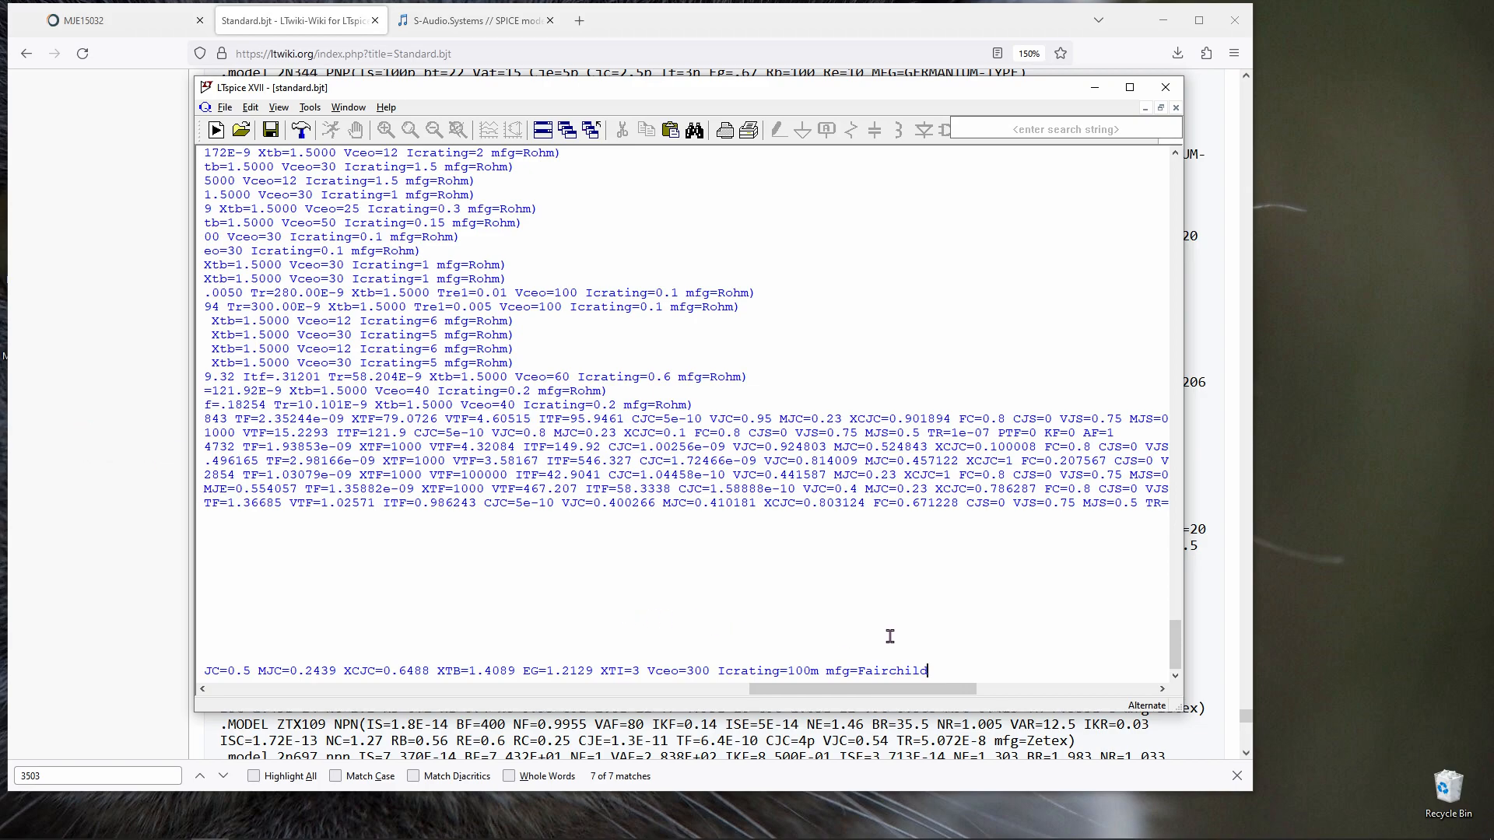
pyautogui.press('Return')
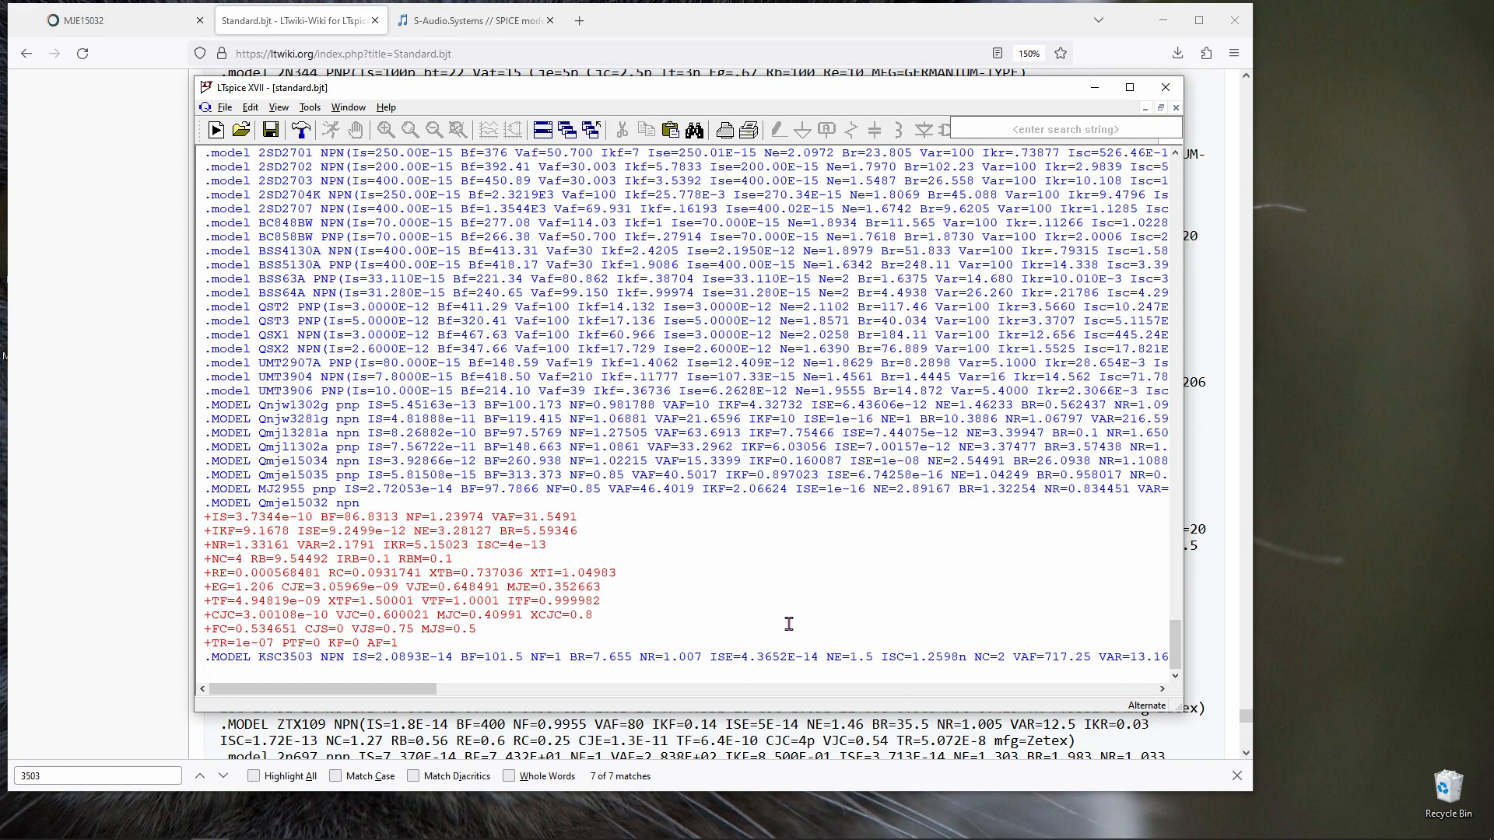
# - Return to the browser, search the Standard.bjt page for KSA1381, and copy its full model definition
pyautogui.click(94, 659)
pyautogui.doubleClick(84, 777)
pyautogui.write('KSA1381')
pyautogui.click(224, 776)
pyautogui.moveTo(542, 450); pyautogui.dragTo(200, 420)
pyautogui.rightClick(319, 409)
pyautogui.click(375, 427)
# - Switch to LTspice, paste the KSA1381 model at the end of standard.bjt, and close the LTspice window
pyautogui.click(210, 825)
pyautogui.hotkey('ctrl', 'v')
pyautogui.moveTo(743, 689); pyautogui.dragTo(442, 695)
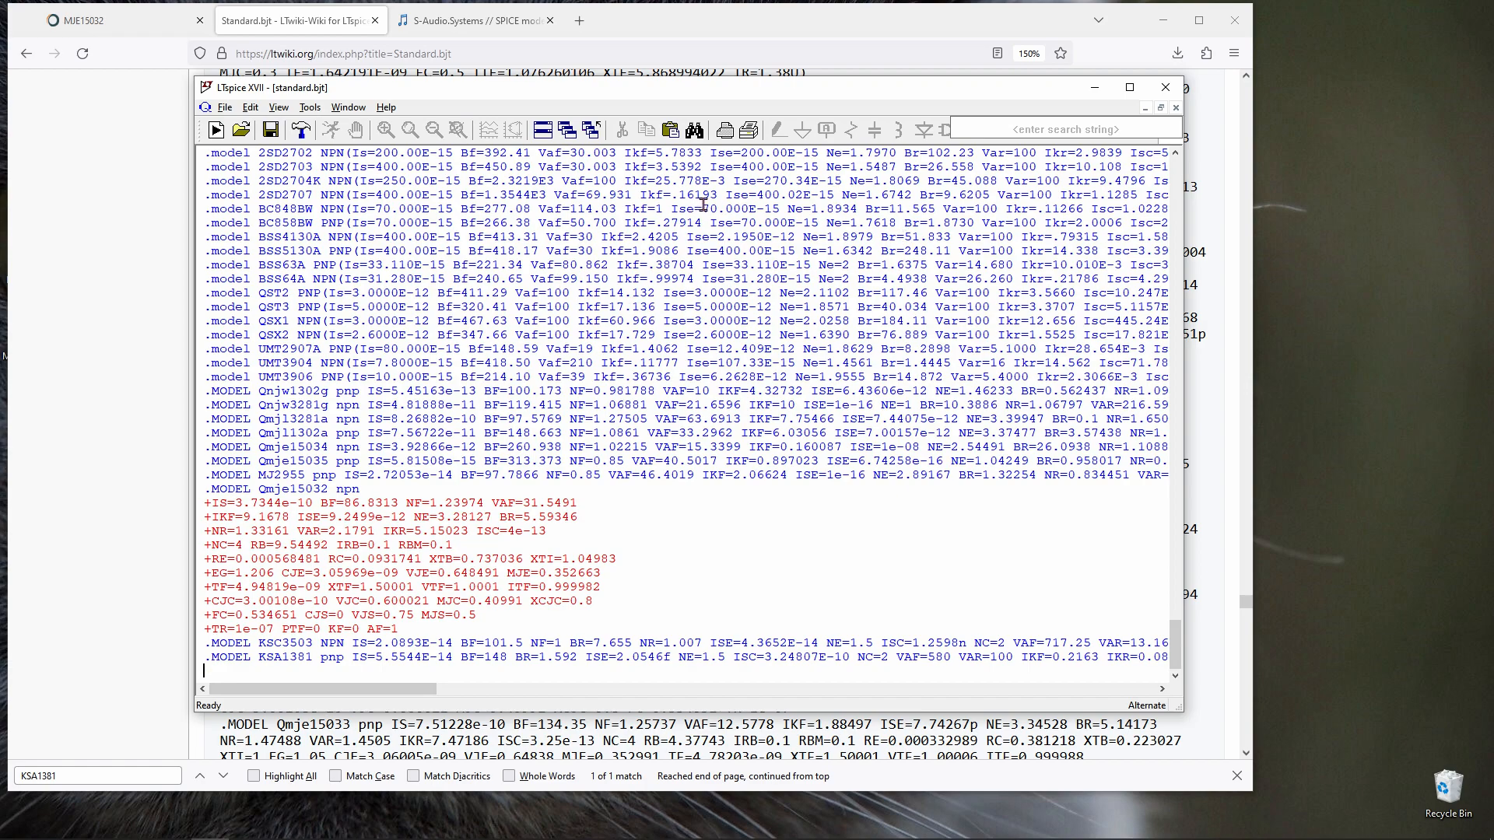
pyautogui.click(1161, 90)
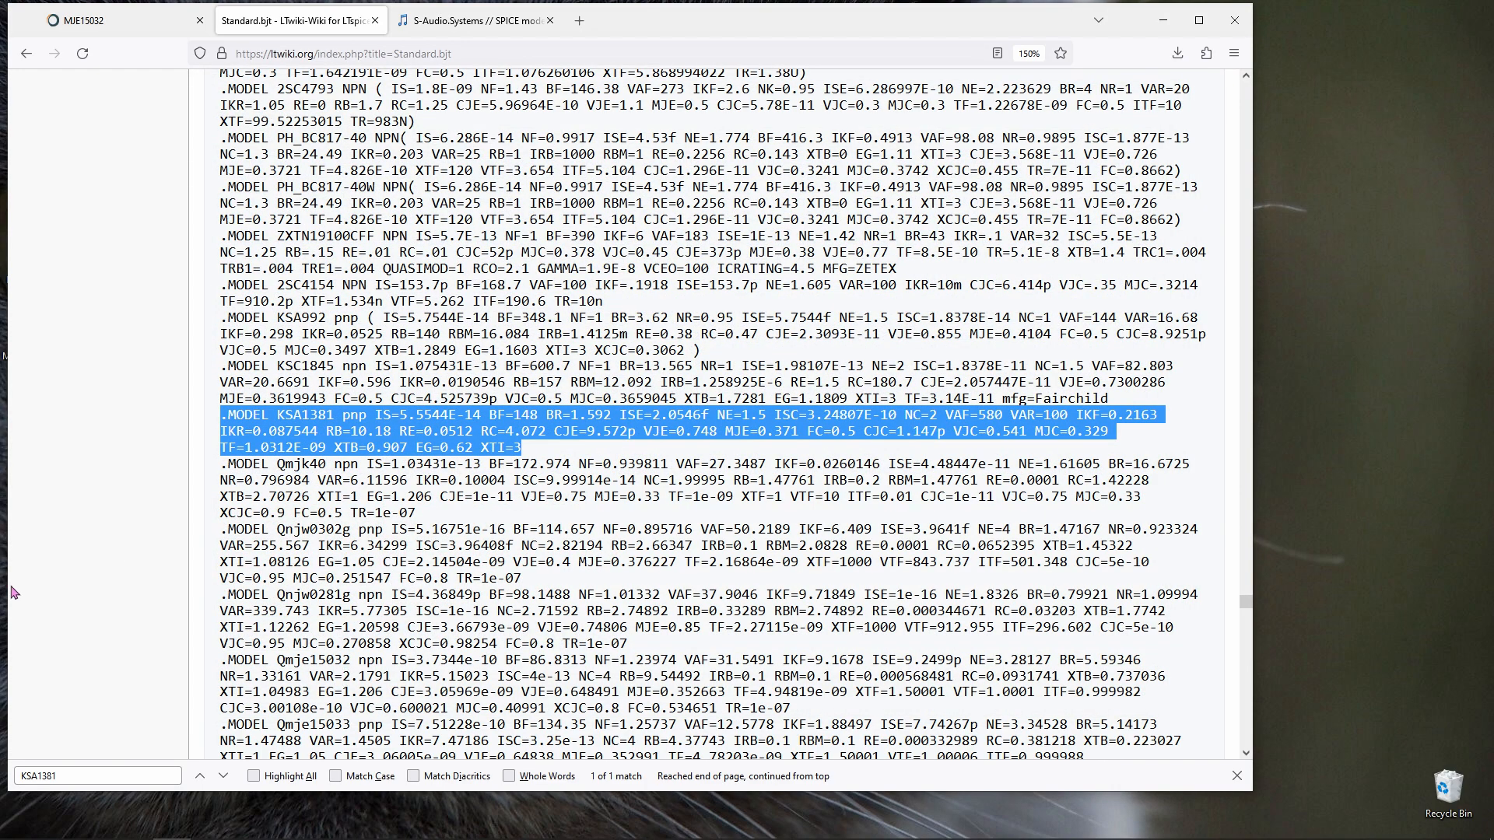
# - Show the desktop, start LTspice XVII again, and place an npn transistor symbol on the Draft1 schematic
pyautogui.press('super+d')
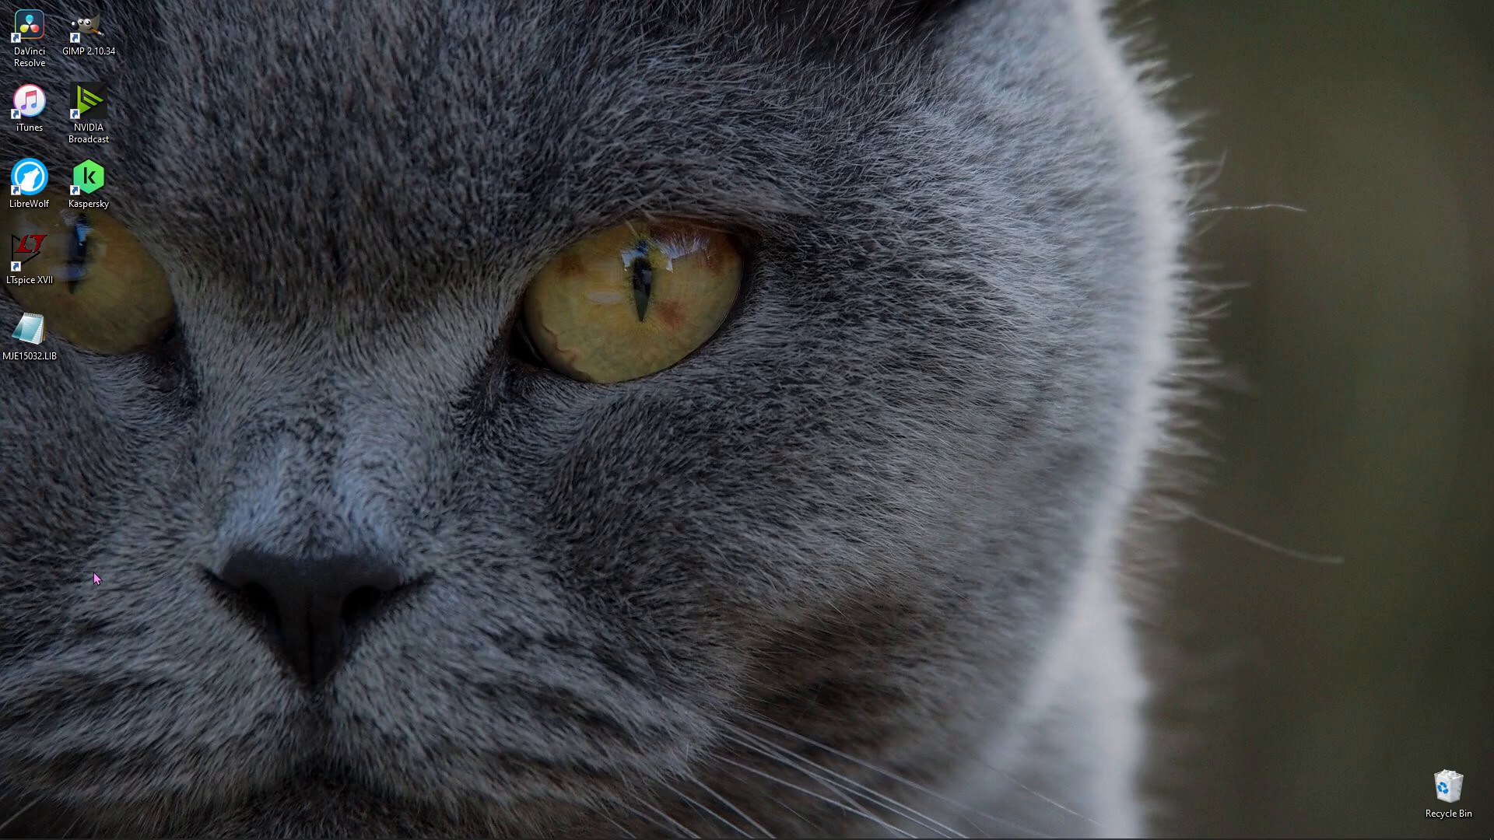
pyautogui.doubleClick(31, 260)
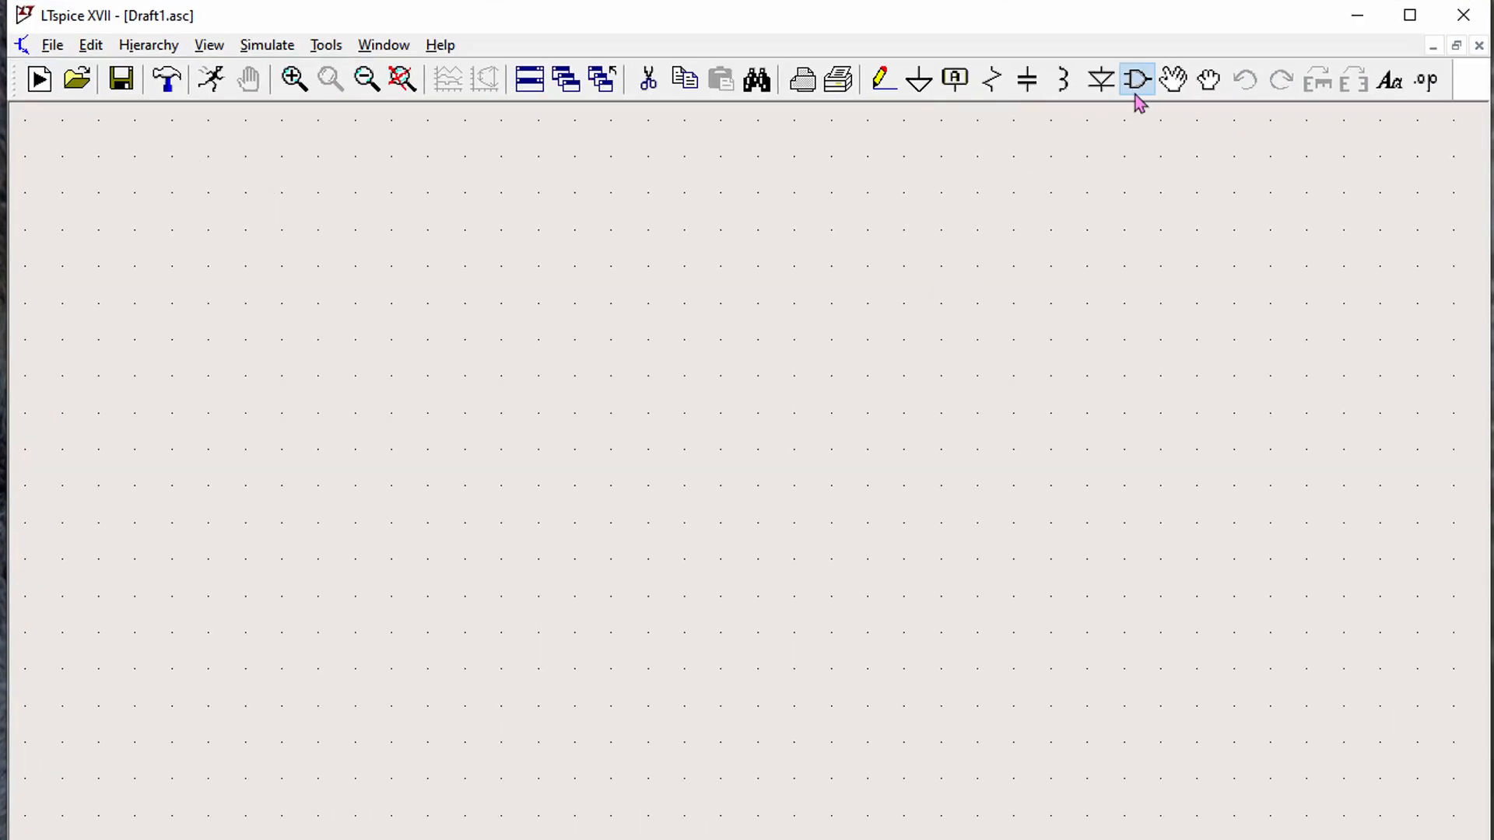
pyautogui.click(1137, 79)
pyautogui.click(646, 550)
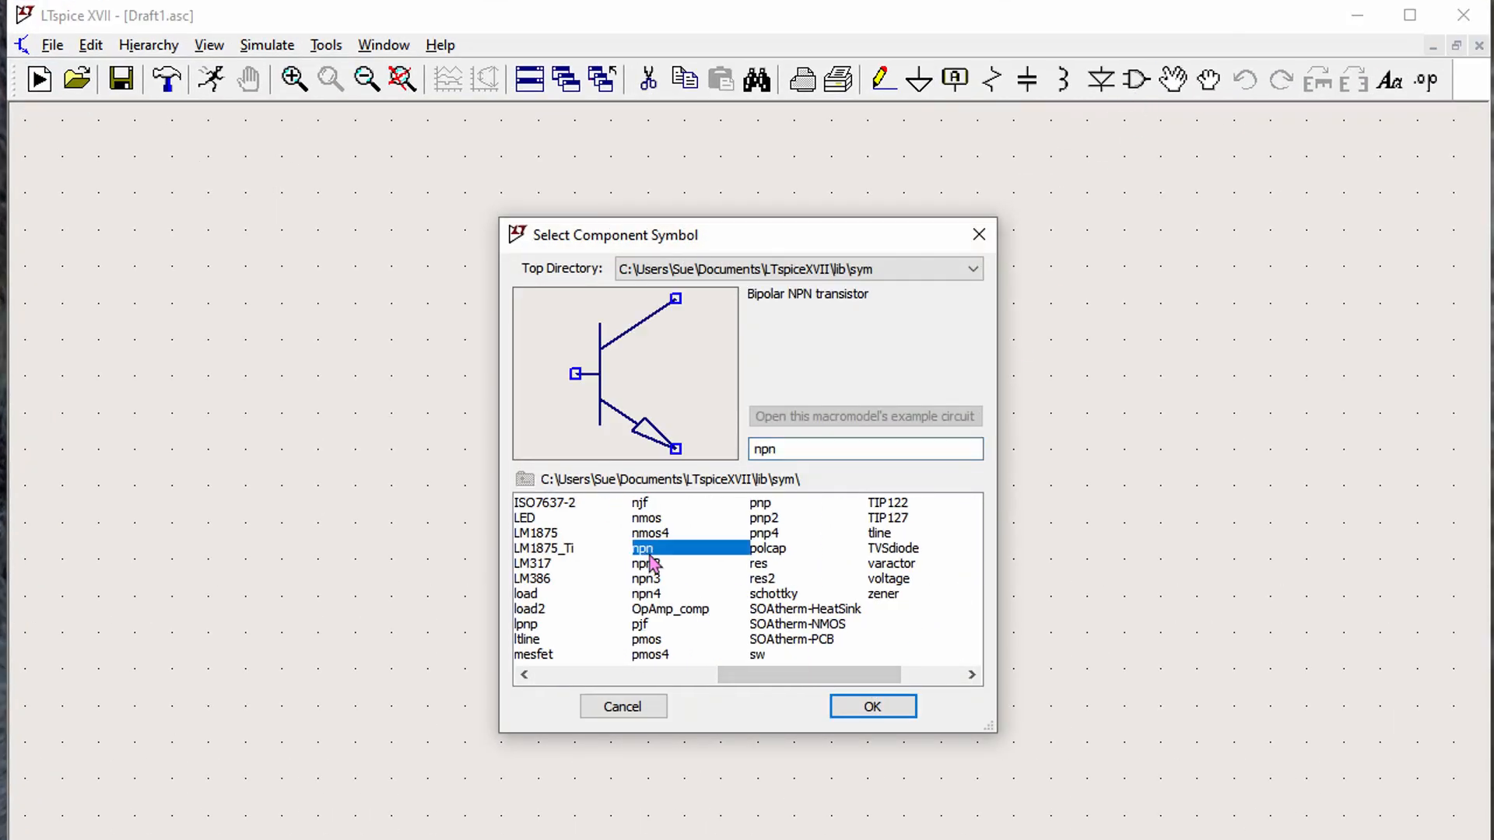
pyautogui.doubleClick(645, 550)
pyautogui.click(545, 482)
pyautogui.press('Escape')
# - Open the placed NPN transistor's list of available models and look through it for the newly added ones
pyautogui.rightClick(505, 483)
pyautogui.click(824, 437)
pyautogui.moveTo(1034, 460); pyautogui.dragTo(1035, 582)
pyautogui.click(526, 602)
pyautogui.moveTo(634, 644); pyautogui.dragTo(632, 723)
pyautogui.click(996, 366)
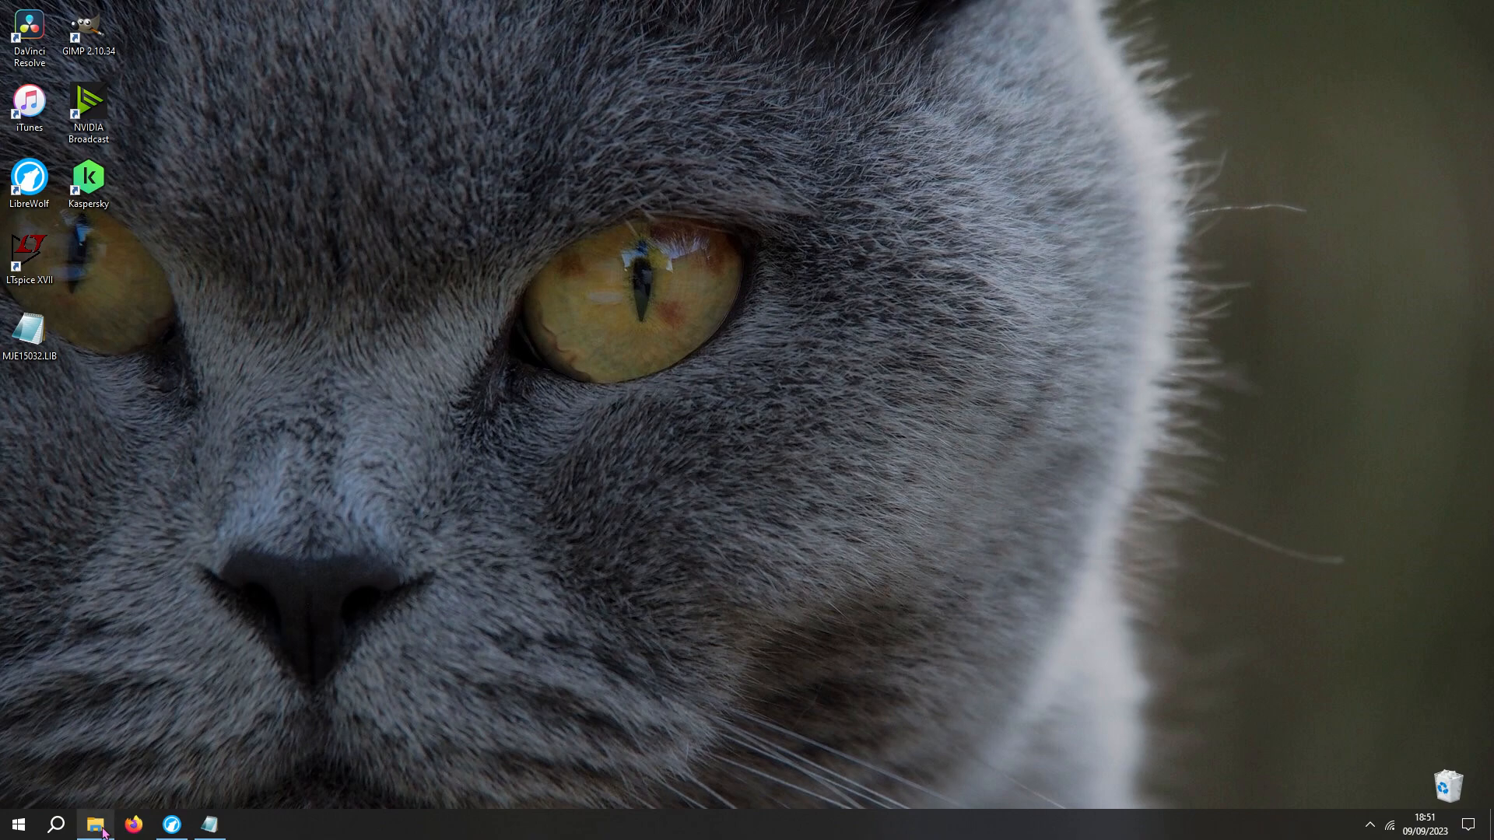
# - Switch to File Explorer and examine the imported op-amp model files, such as ad713j.cir, njm4556a.lib and NE5532.sub, in the LTspiceXVII cmp folder
pyautogui.click(95, 827)
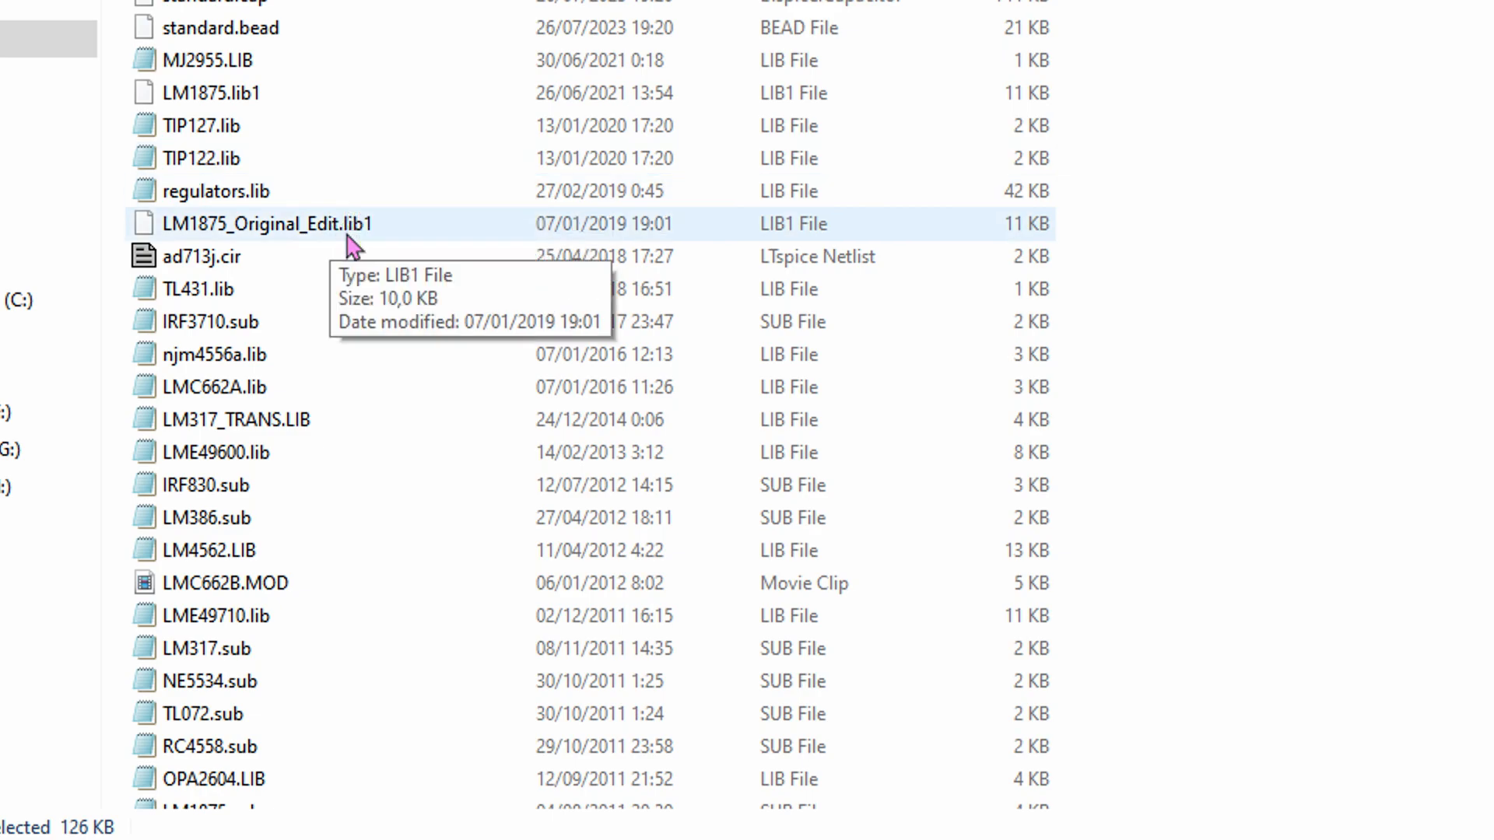
pyautogui.click(330, 268)
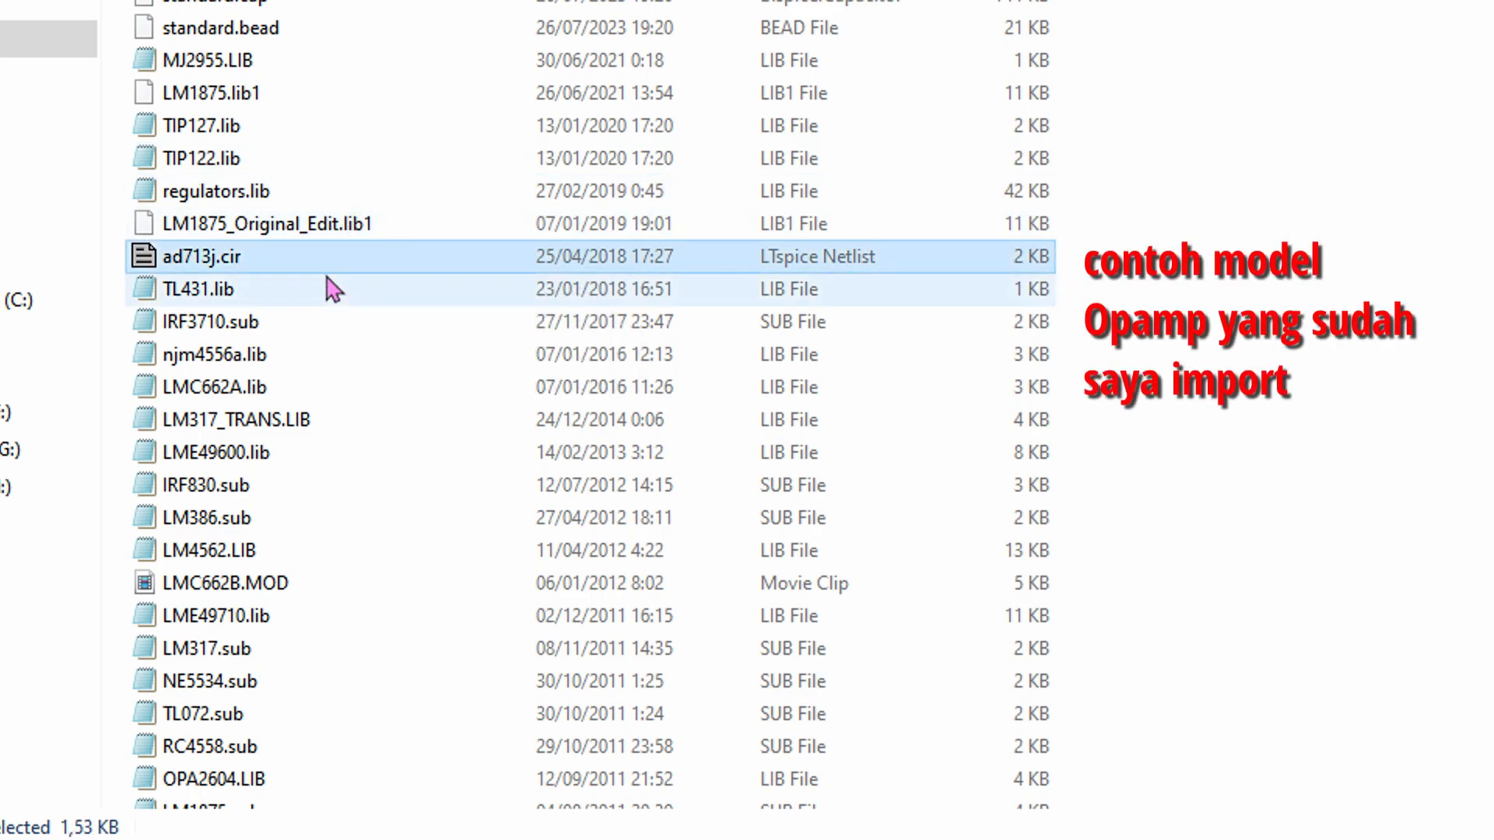
pyautogui.click(326, 366)
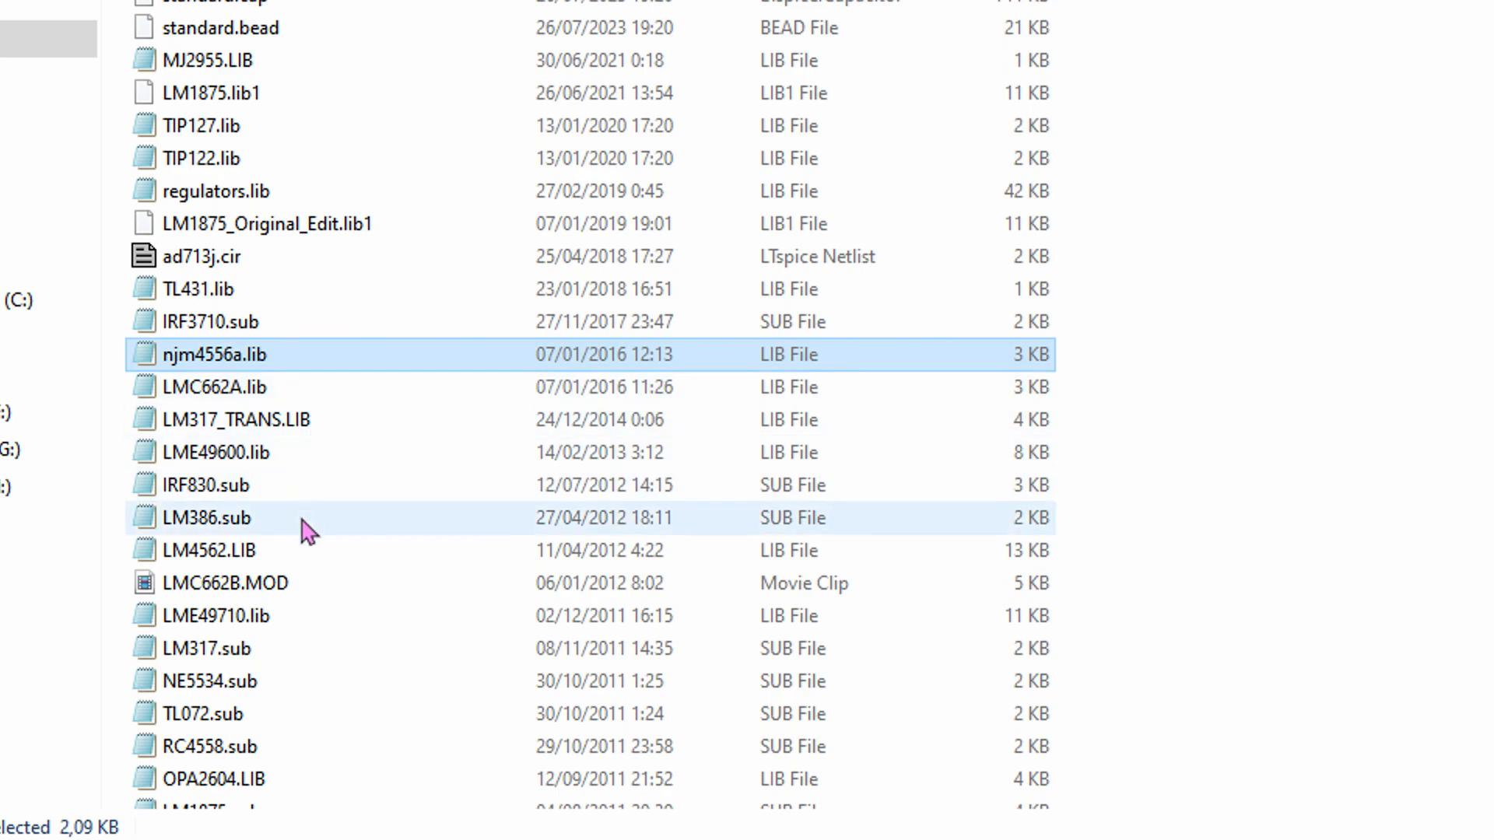
pyautogui.click(312, 592)
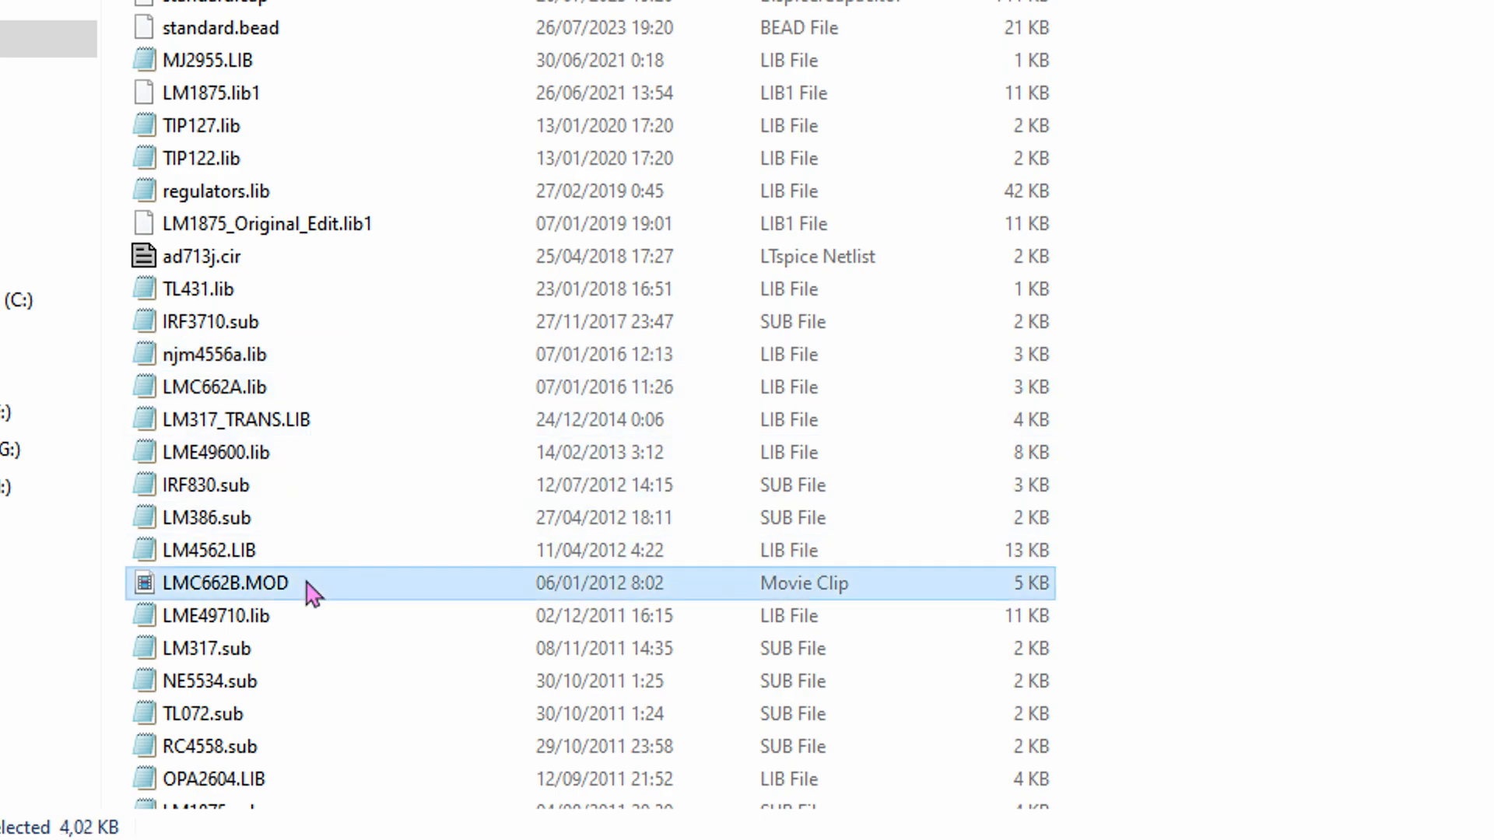
pyautogui.scroll(-1, 311, 594)
pyautogui.scroll(-1, 311, 594)
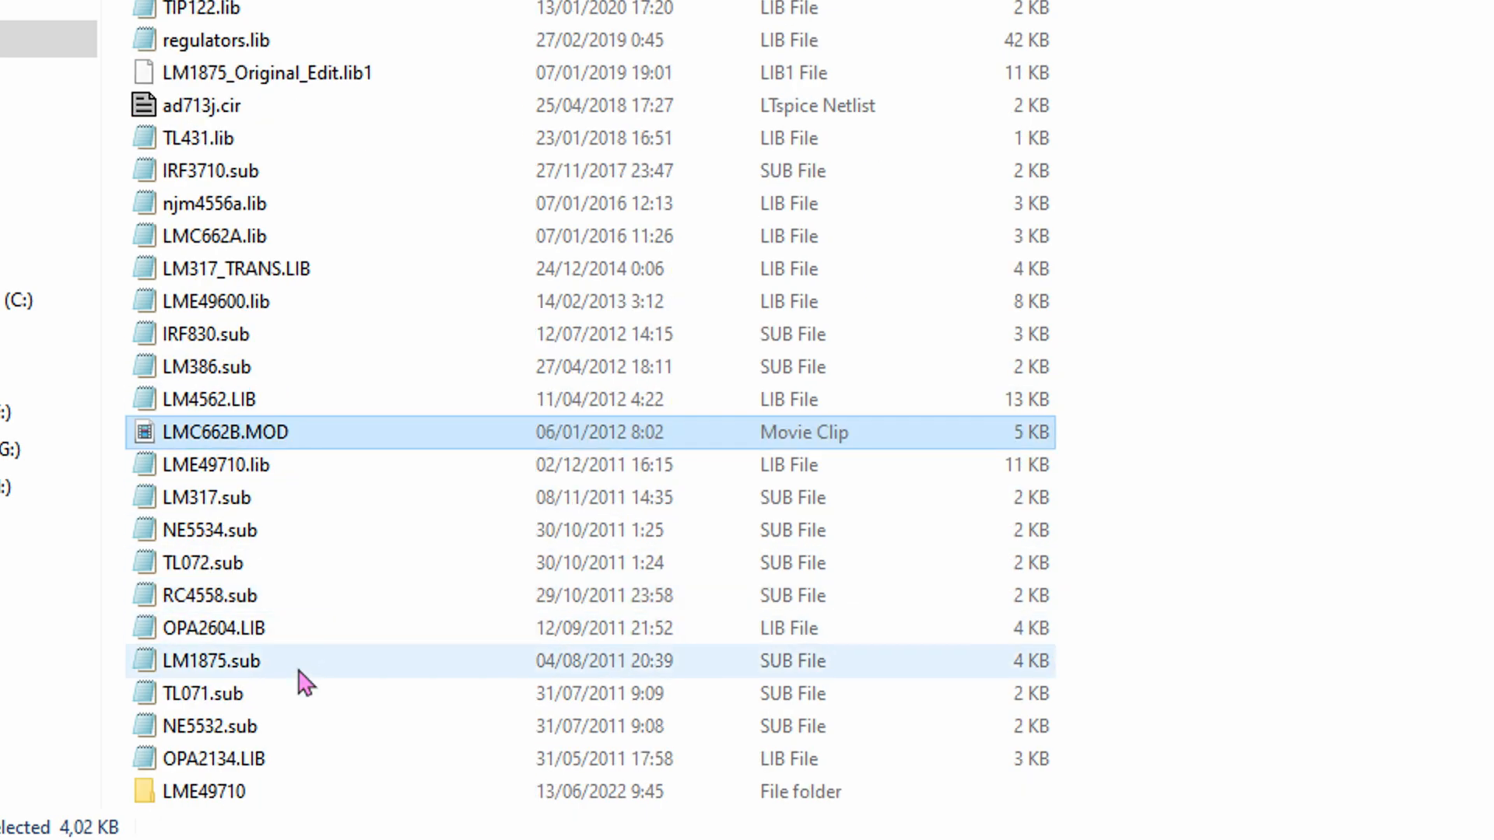
pyautogui.click(305, 736)
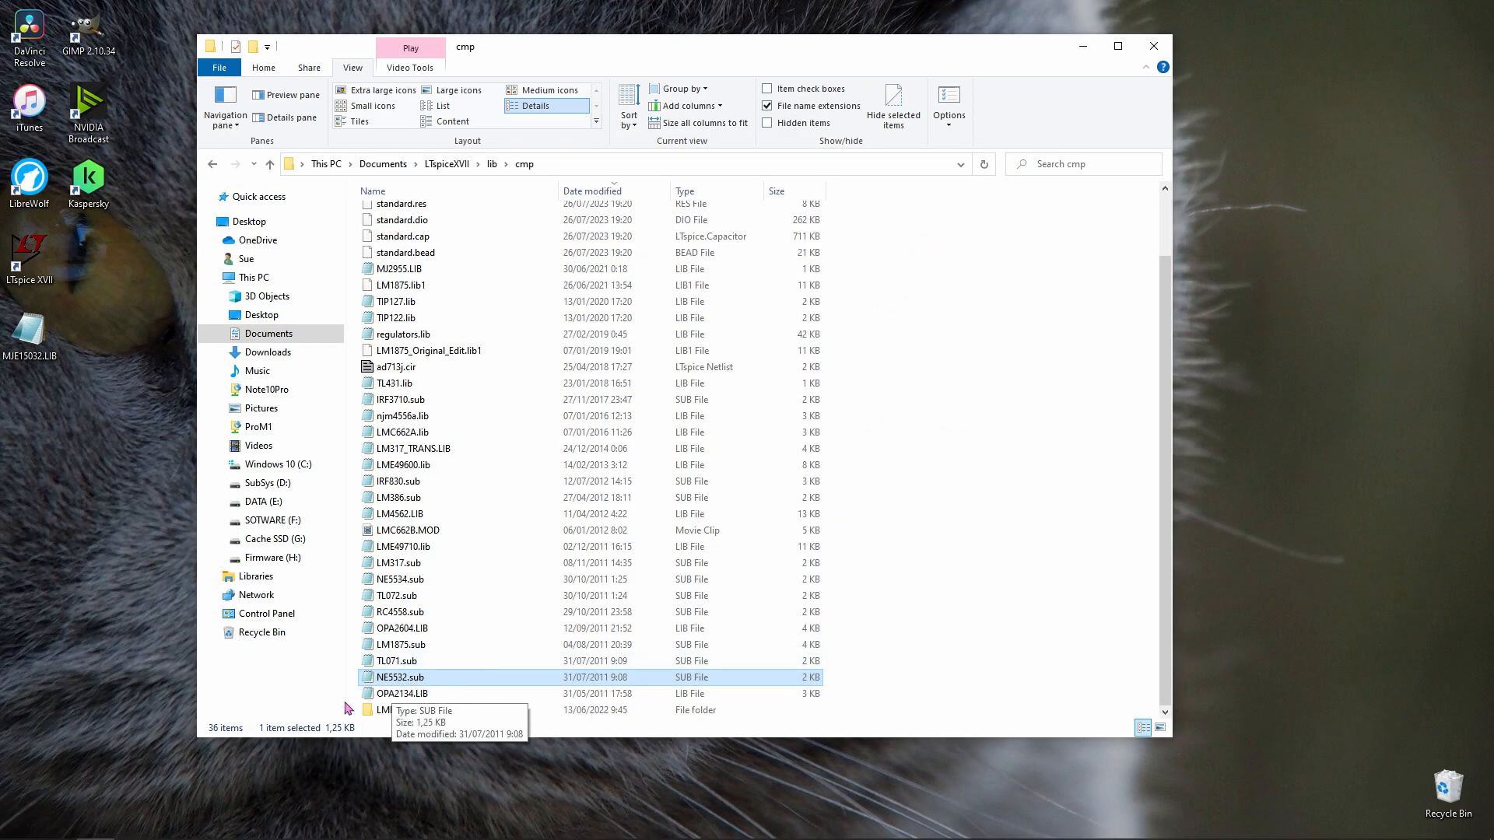
# - Start LTspice XVII again and place the opamp2 symbol from the Opamps directory on the Draft1 schematic
pyautogui.doubleClick(39, 277)
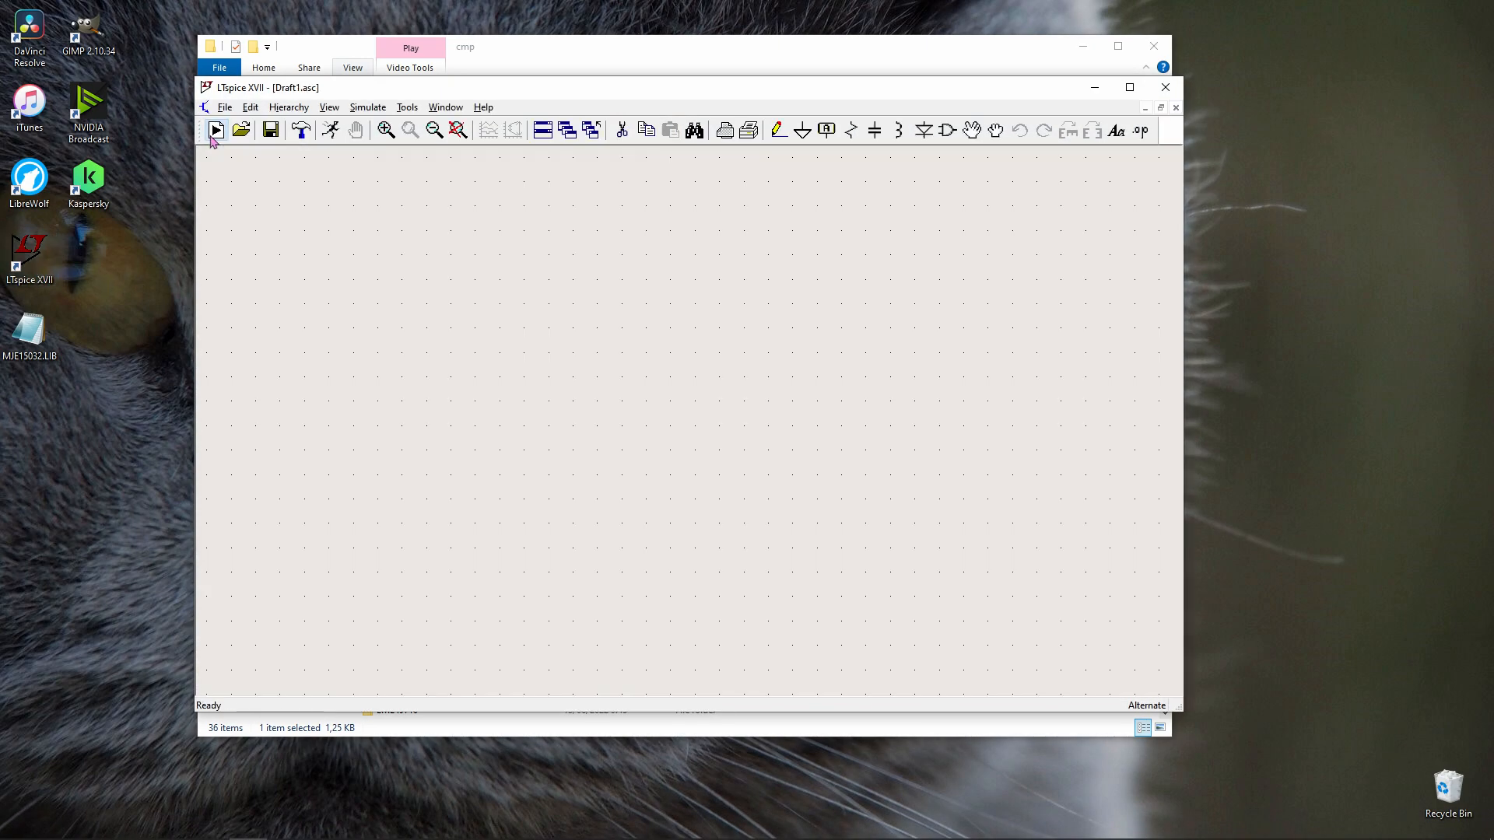
pyautogui.click(947, 130)
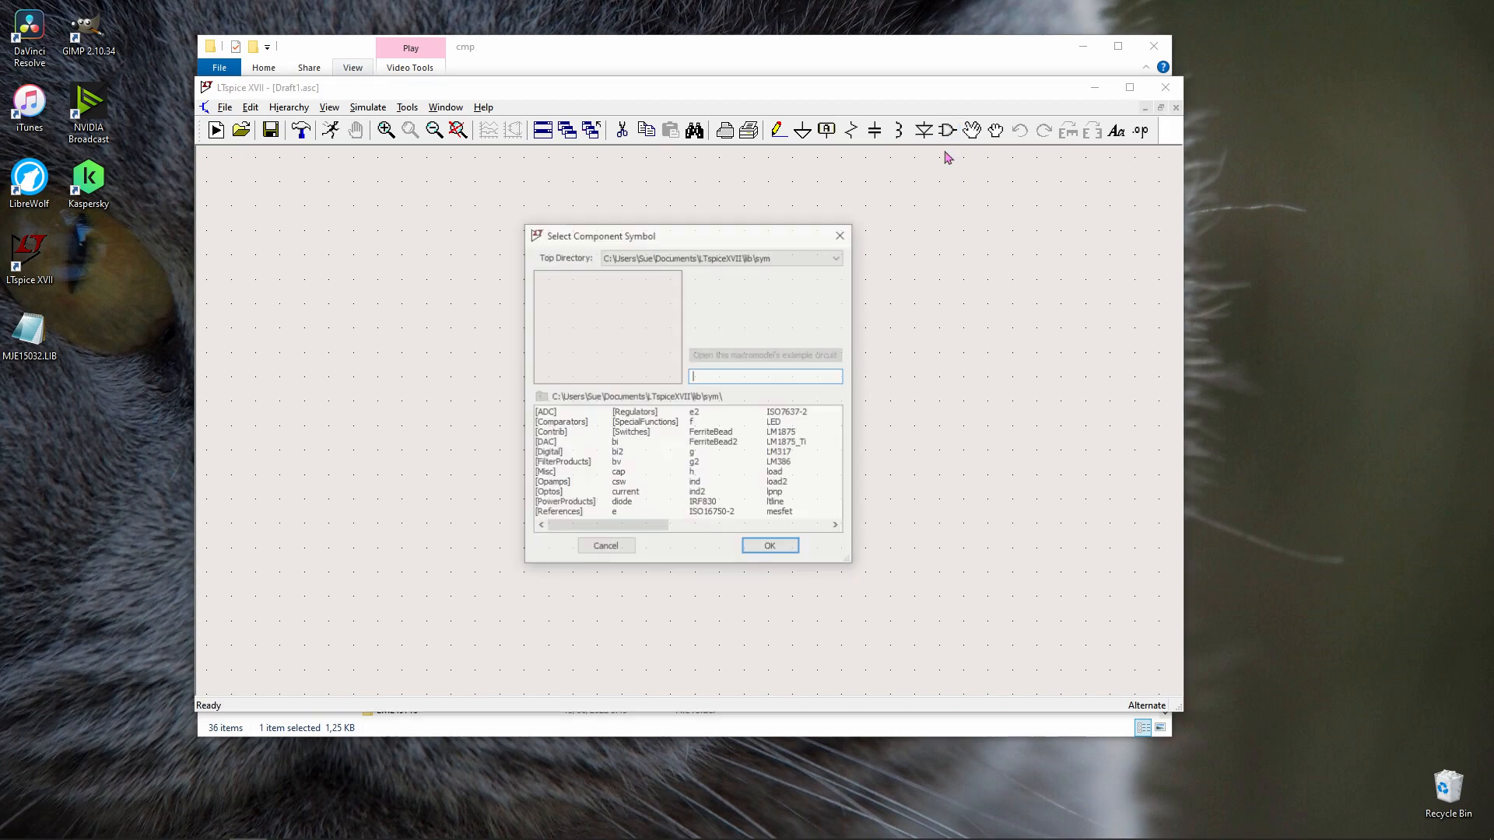
pyautogui.click(552, 484)
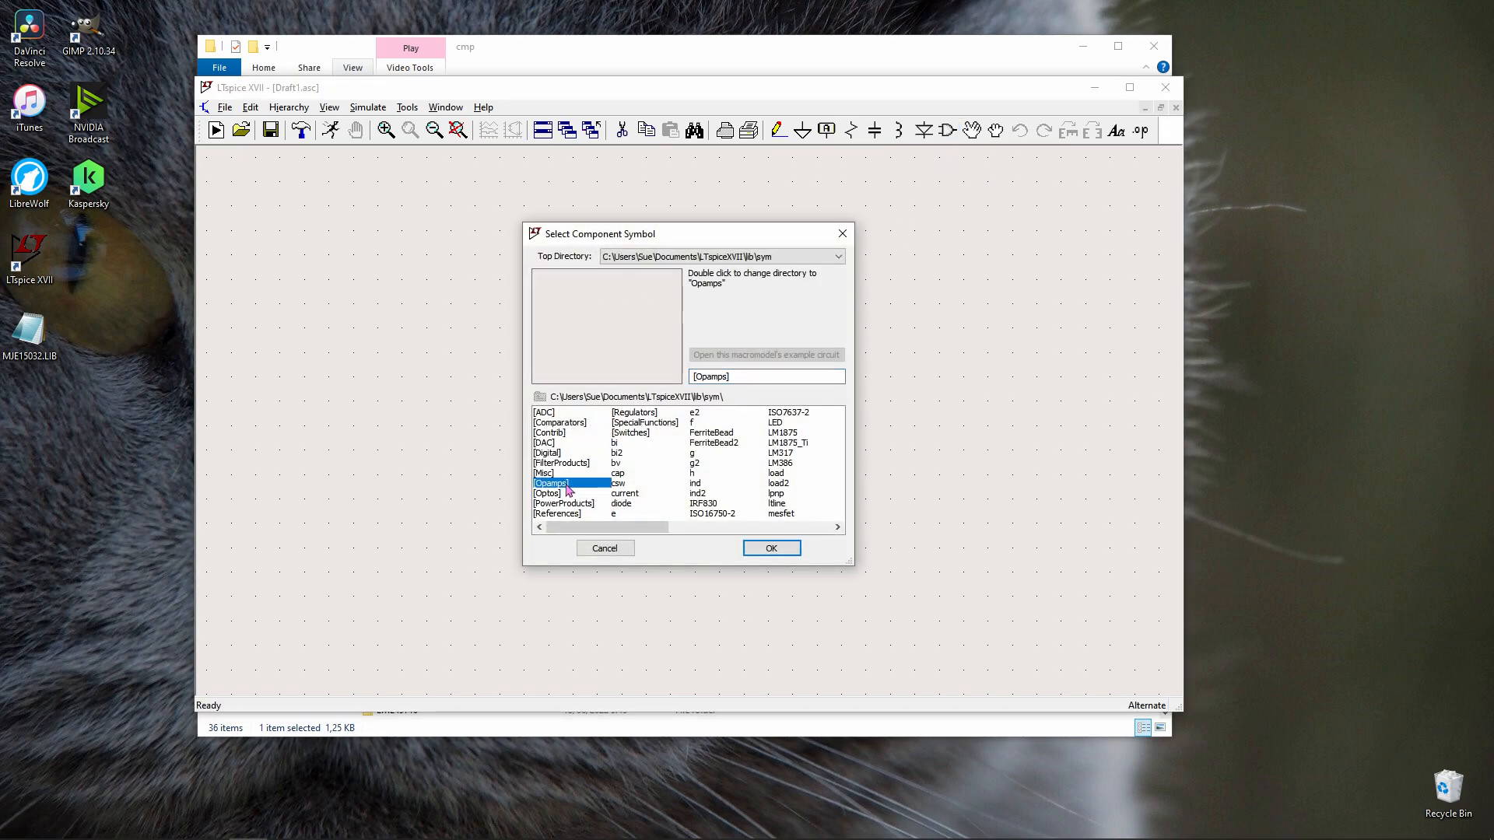
pyautogui.doubleClick(567, 485)
pyautogui.moveTo(557, 530); pyautogui.dragTo(812, 527)
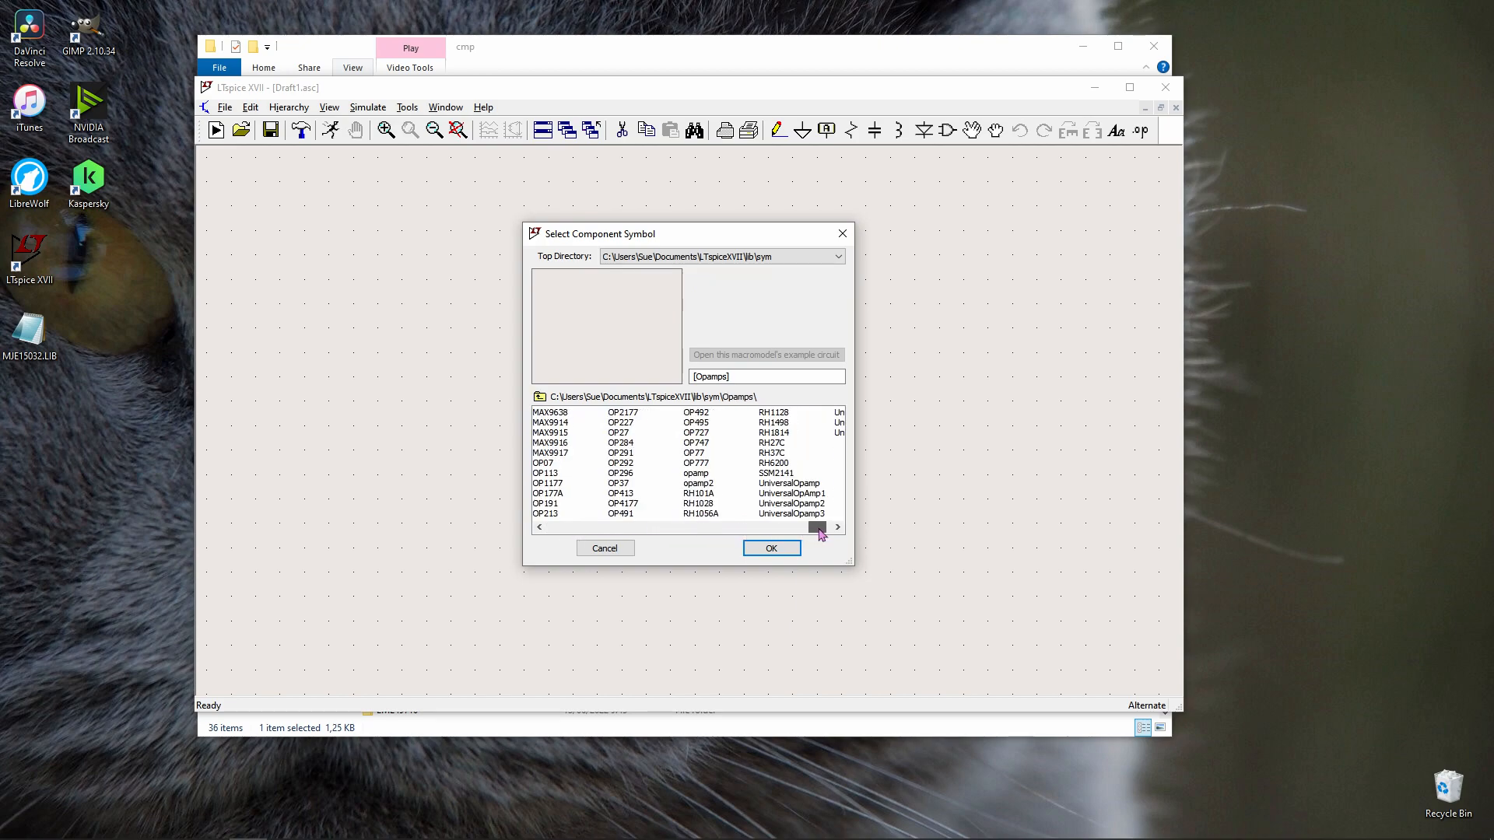
pyautogui.click(710, 485)
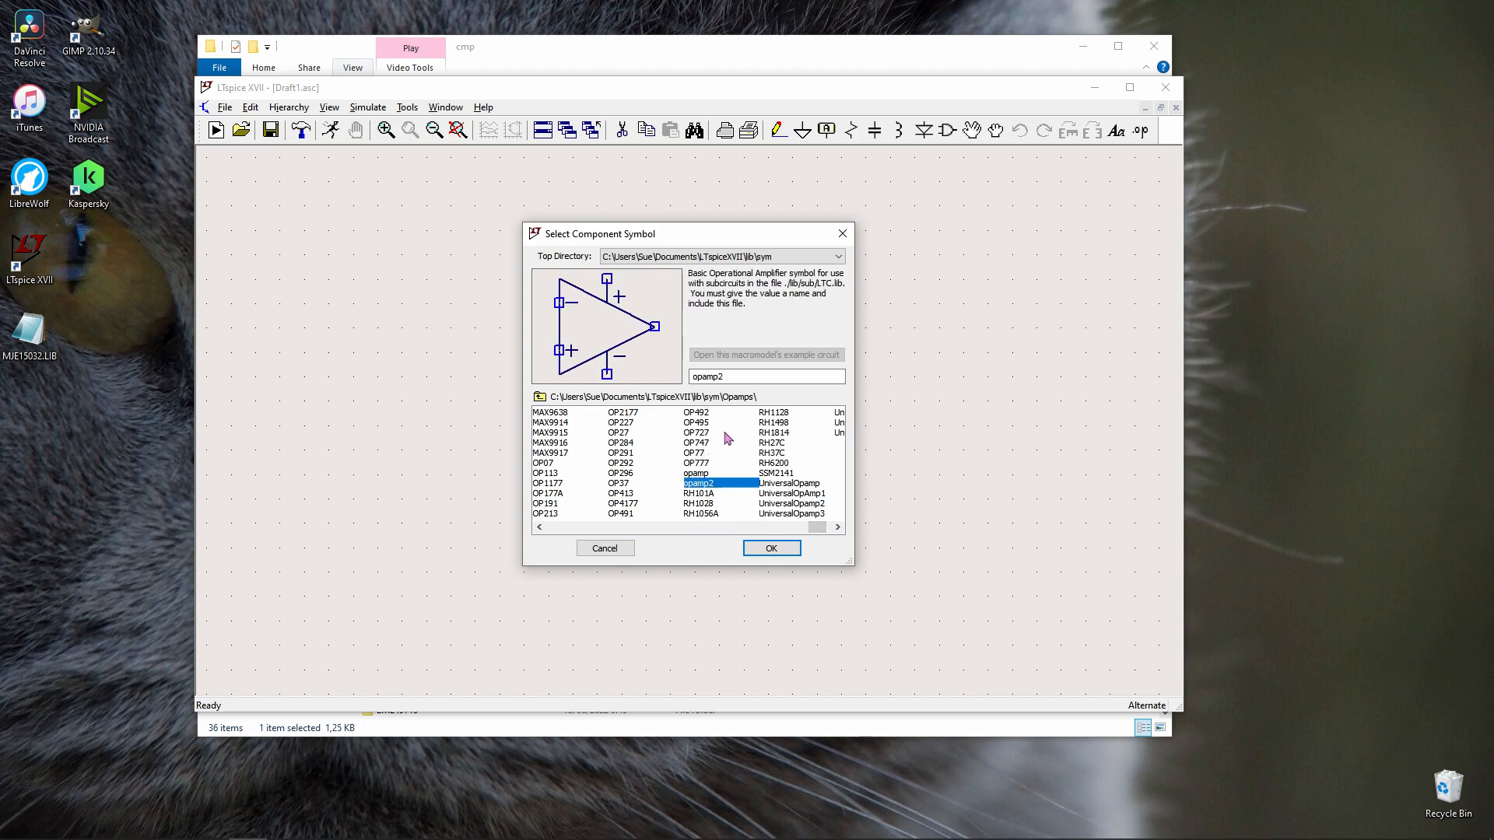
pyautogui.click(764, 552)
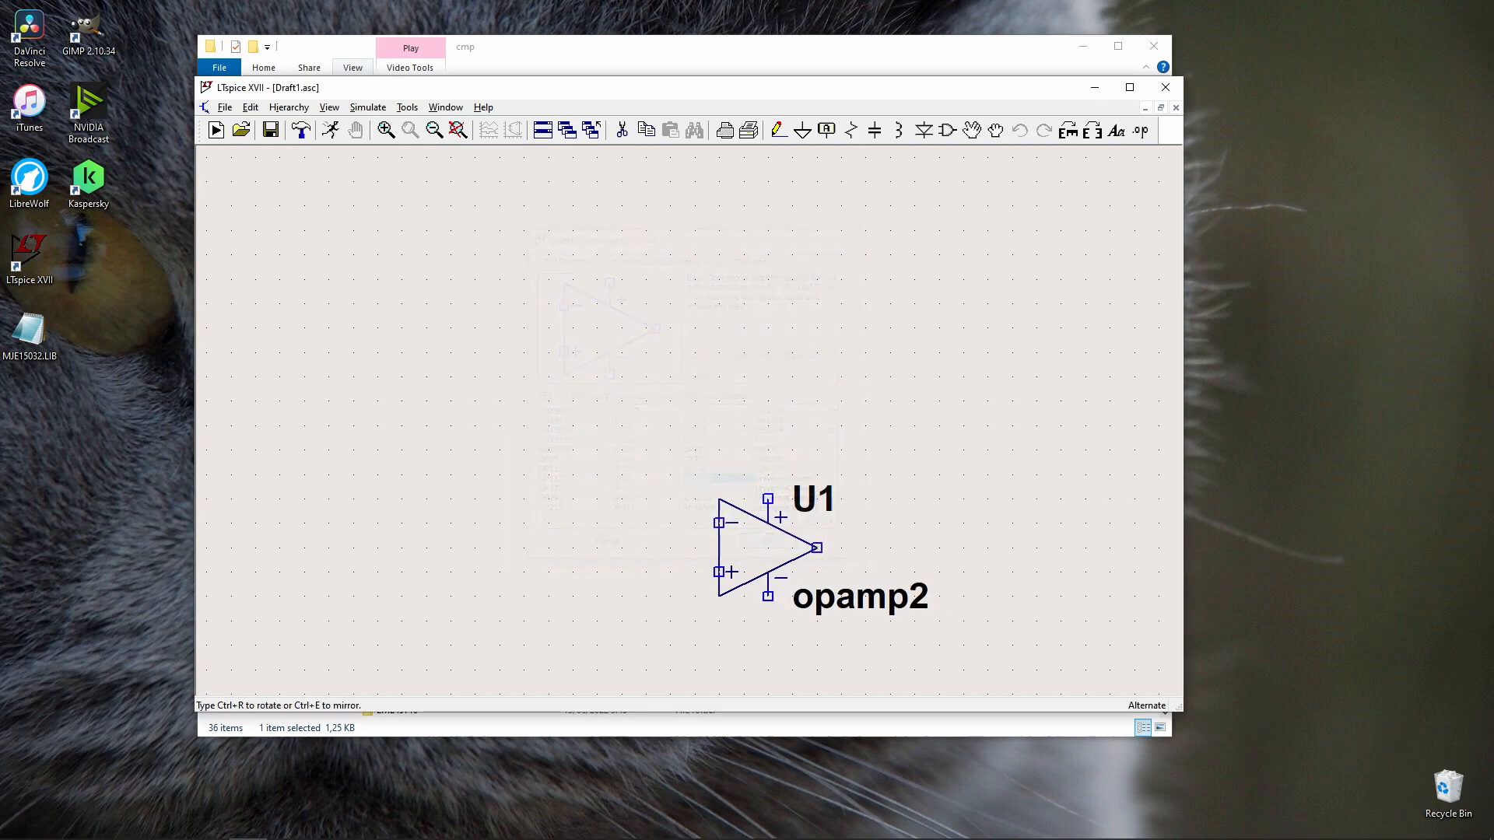
pyautogui.click(682, 451)
pyautogui.press('Escape')
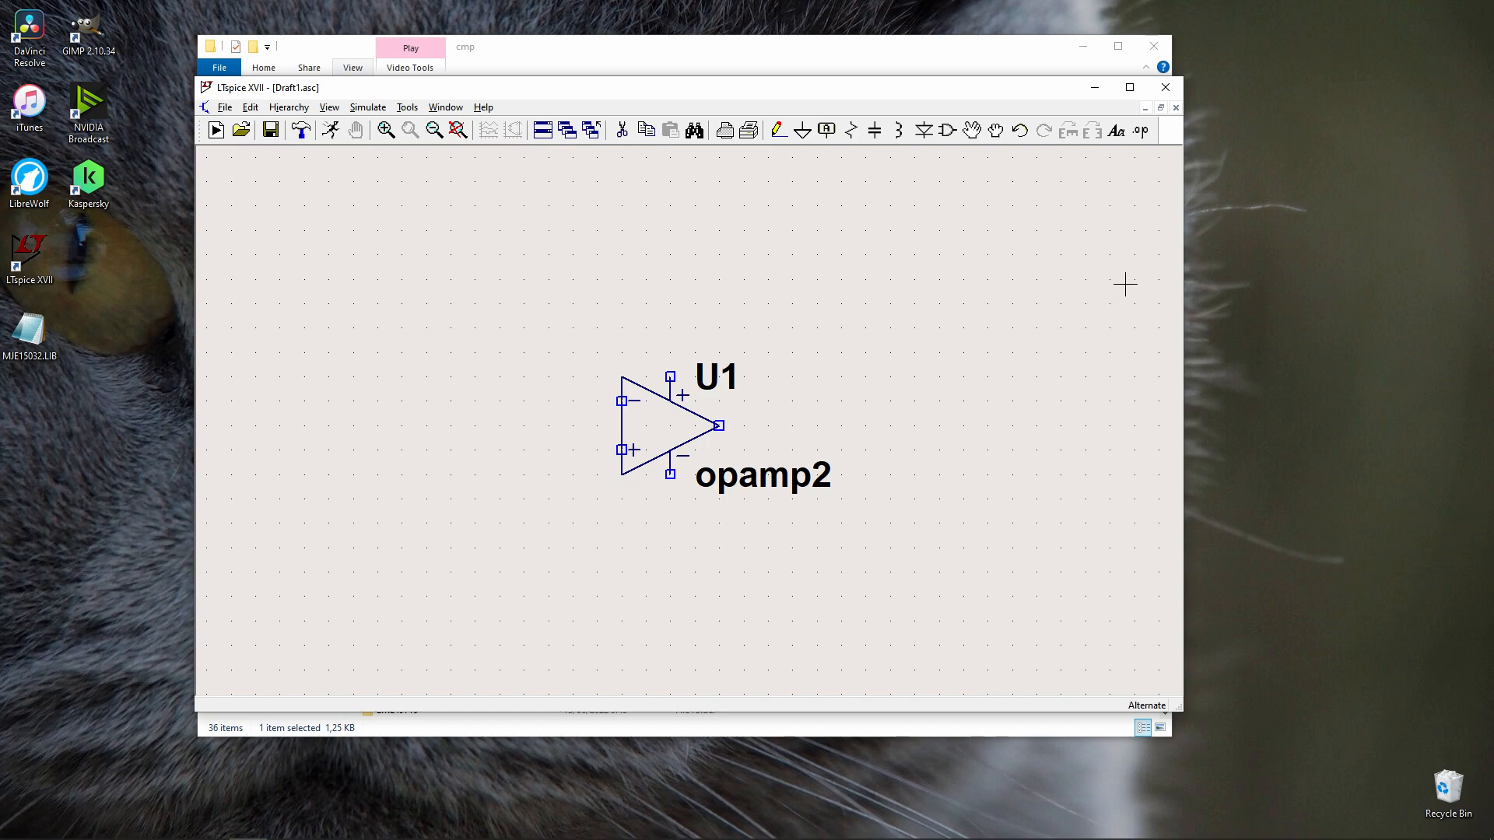
# - Add the SPICE directive ".lib NE5532.sub" to the schematic, placing it below the op-amp
pyautogui.click(1147, 141)
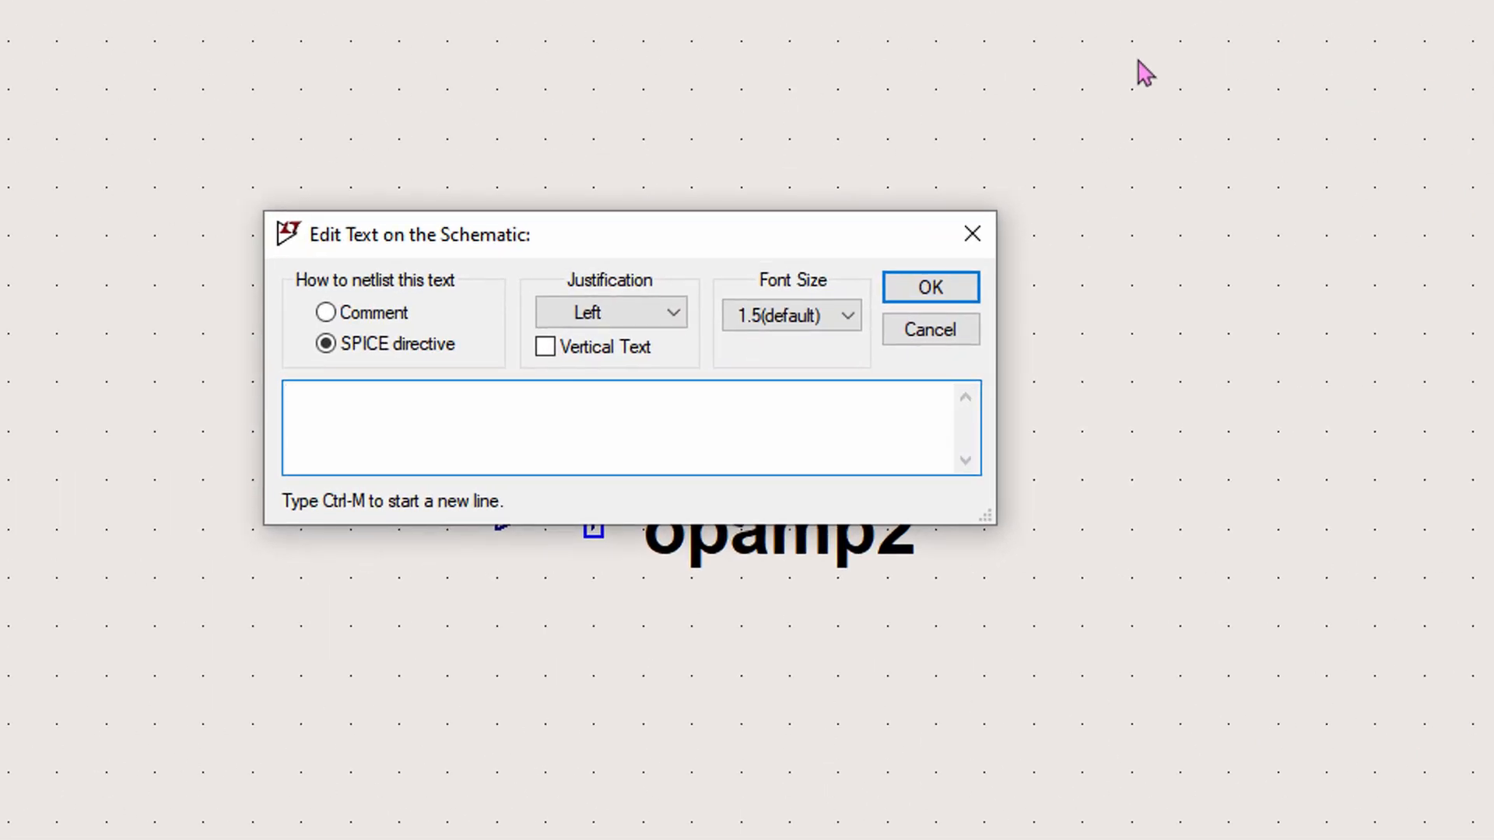
pyautogui.write('.lib NE5532.sub')
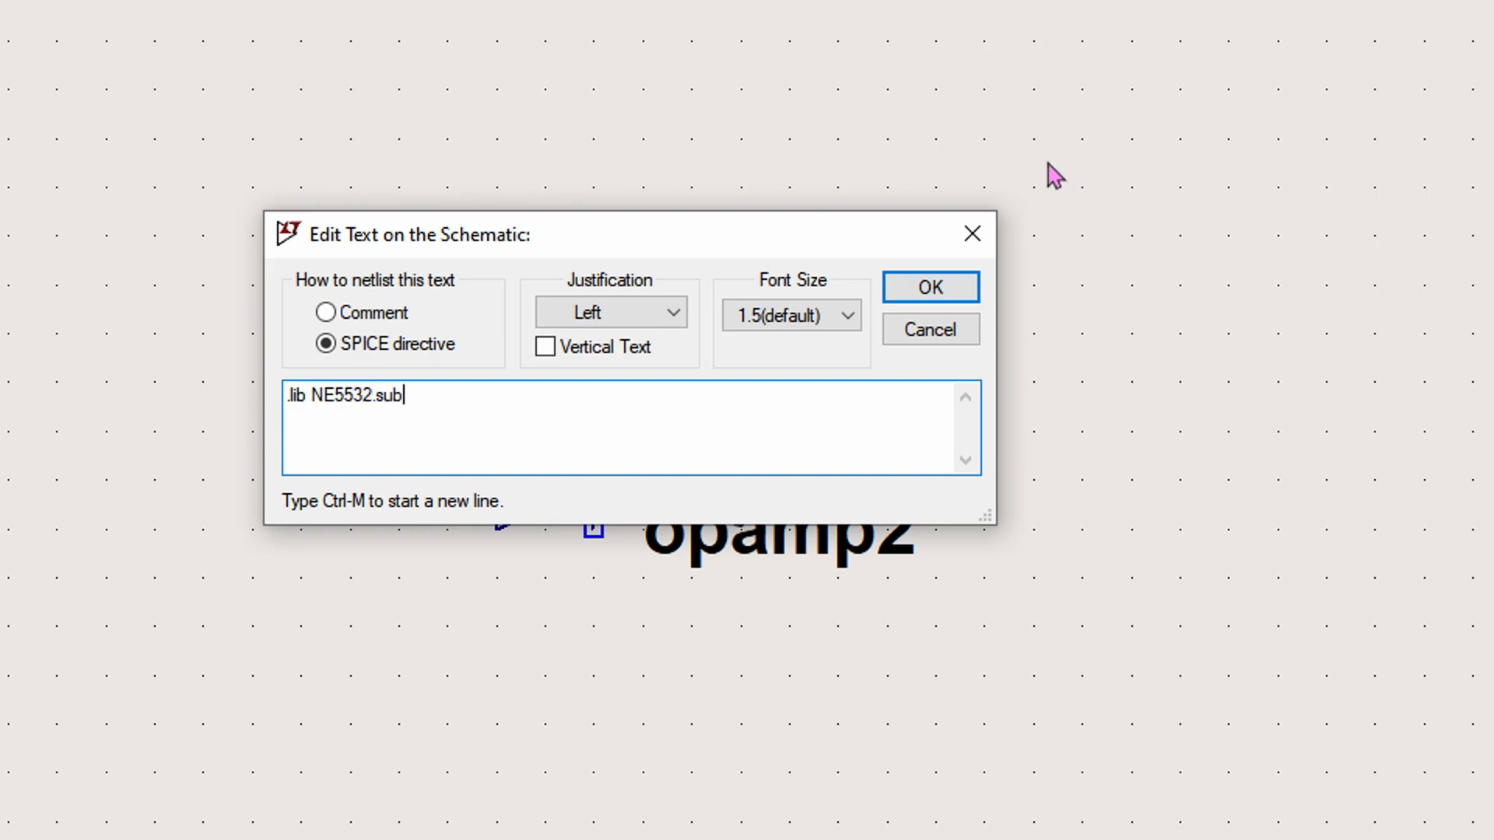
pyautogui.click(934, 299)
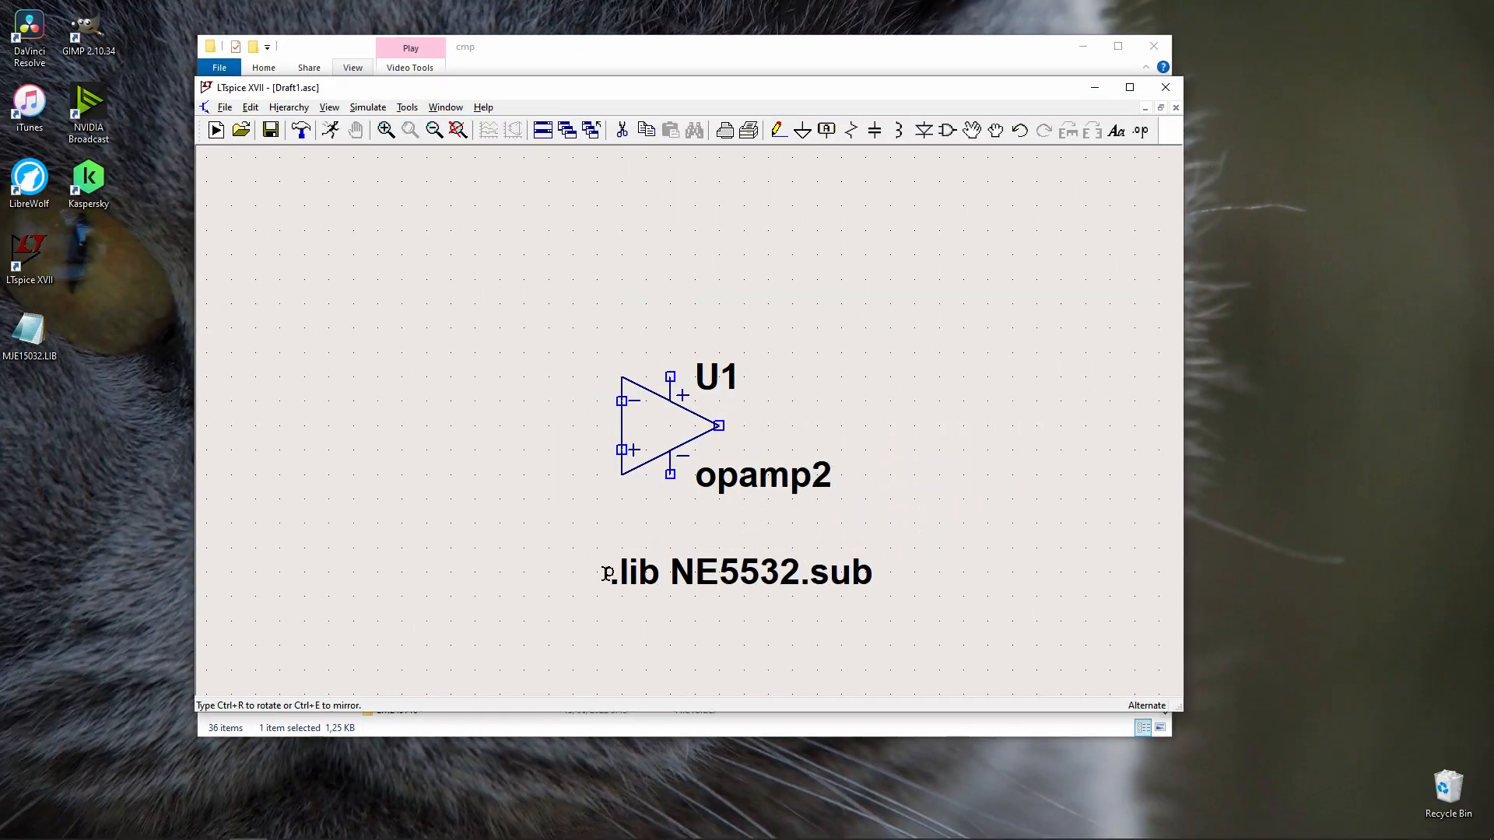
pyautogui.click(436, 620)
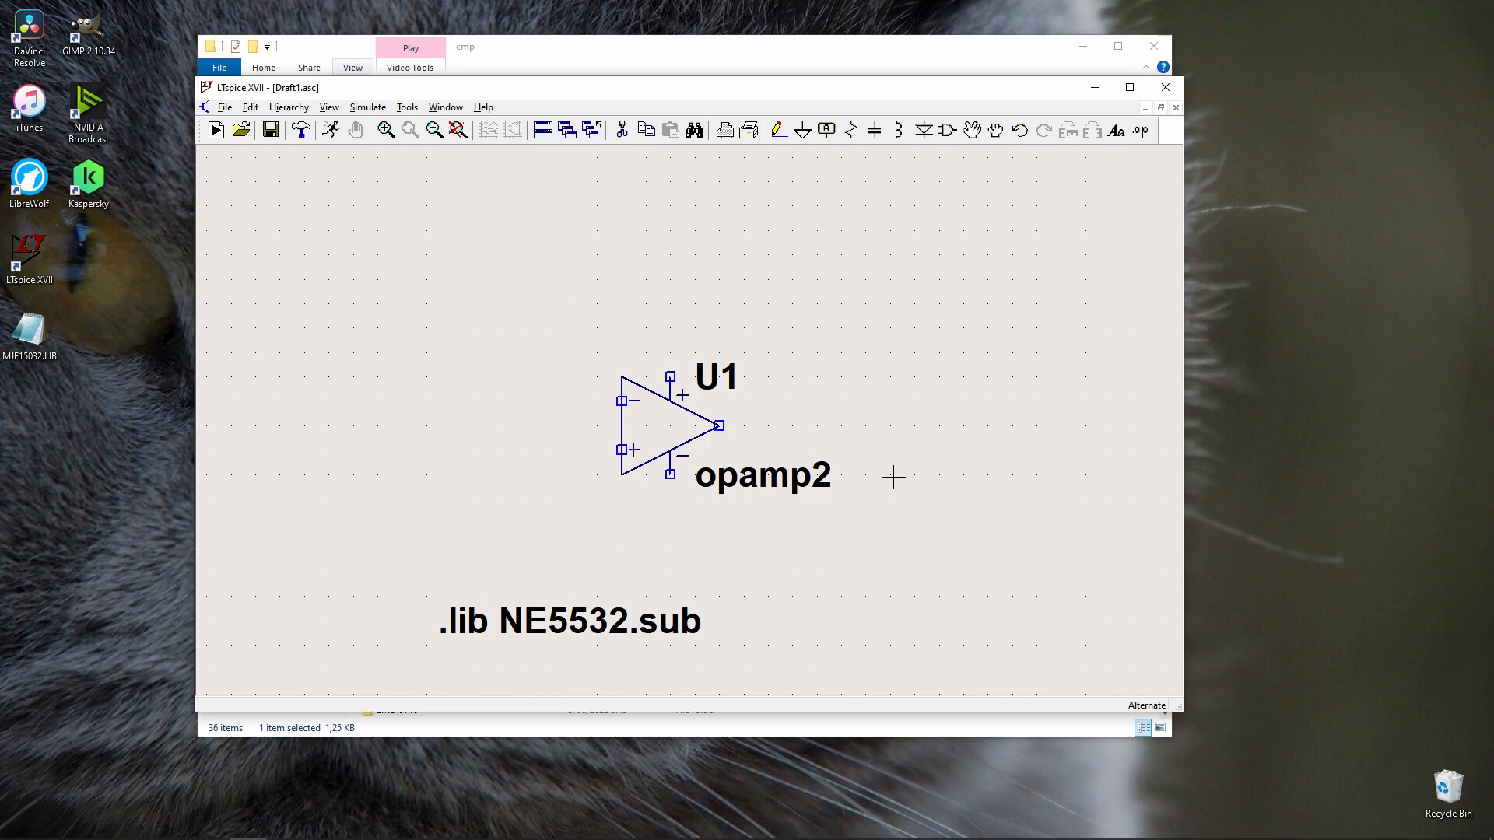
# - Change the value of op-amp U1 to NE5532
pyautogui.rightClick(811, 481)
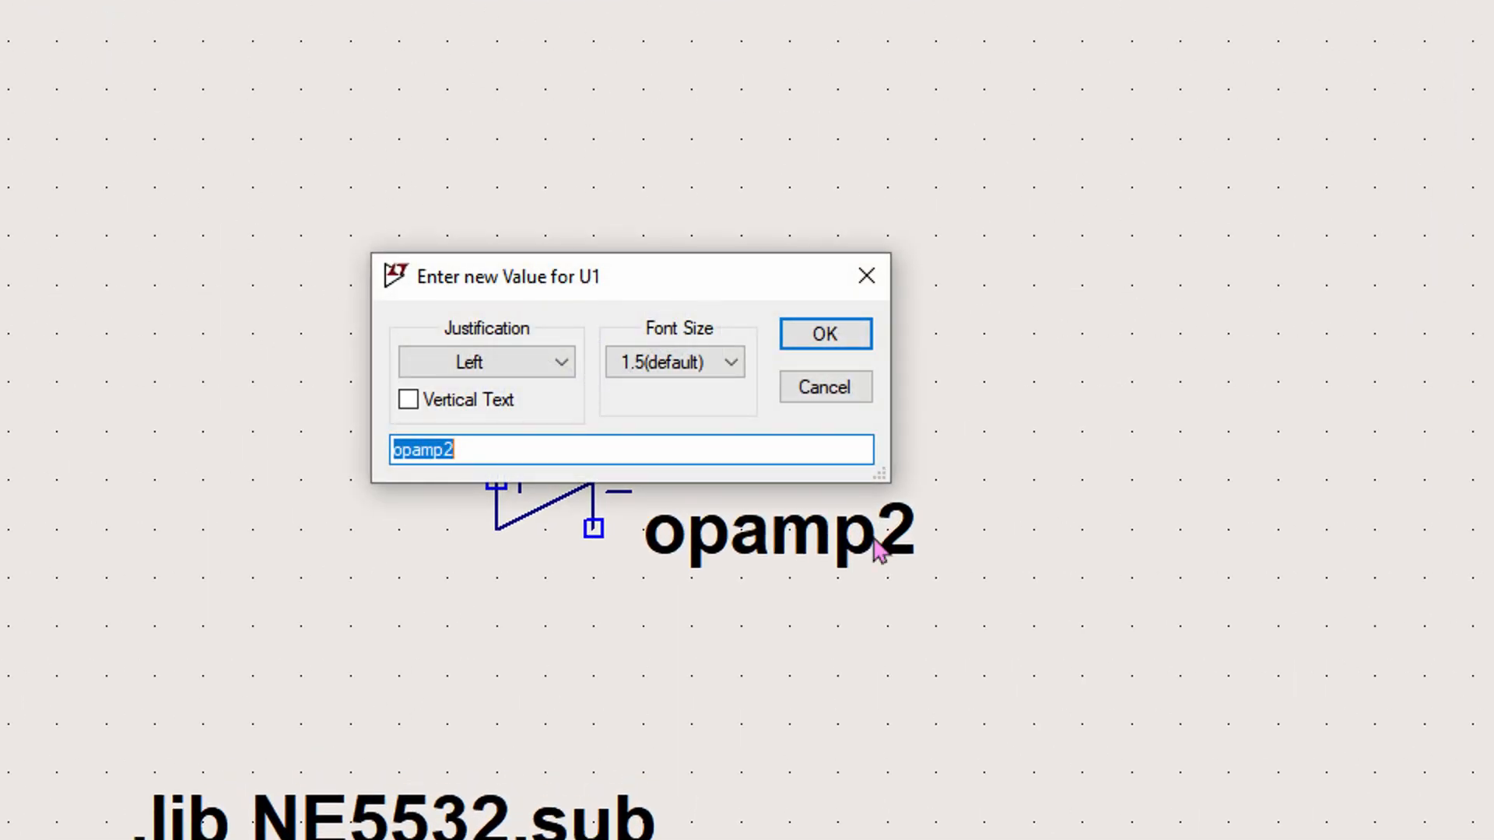
pyautogui.write('NE5532')
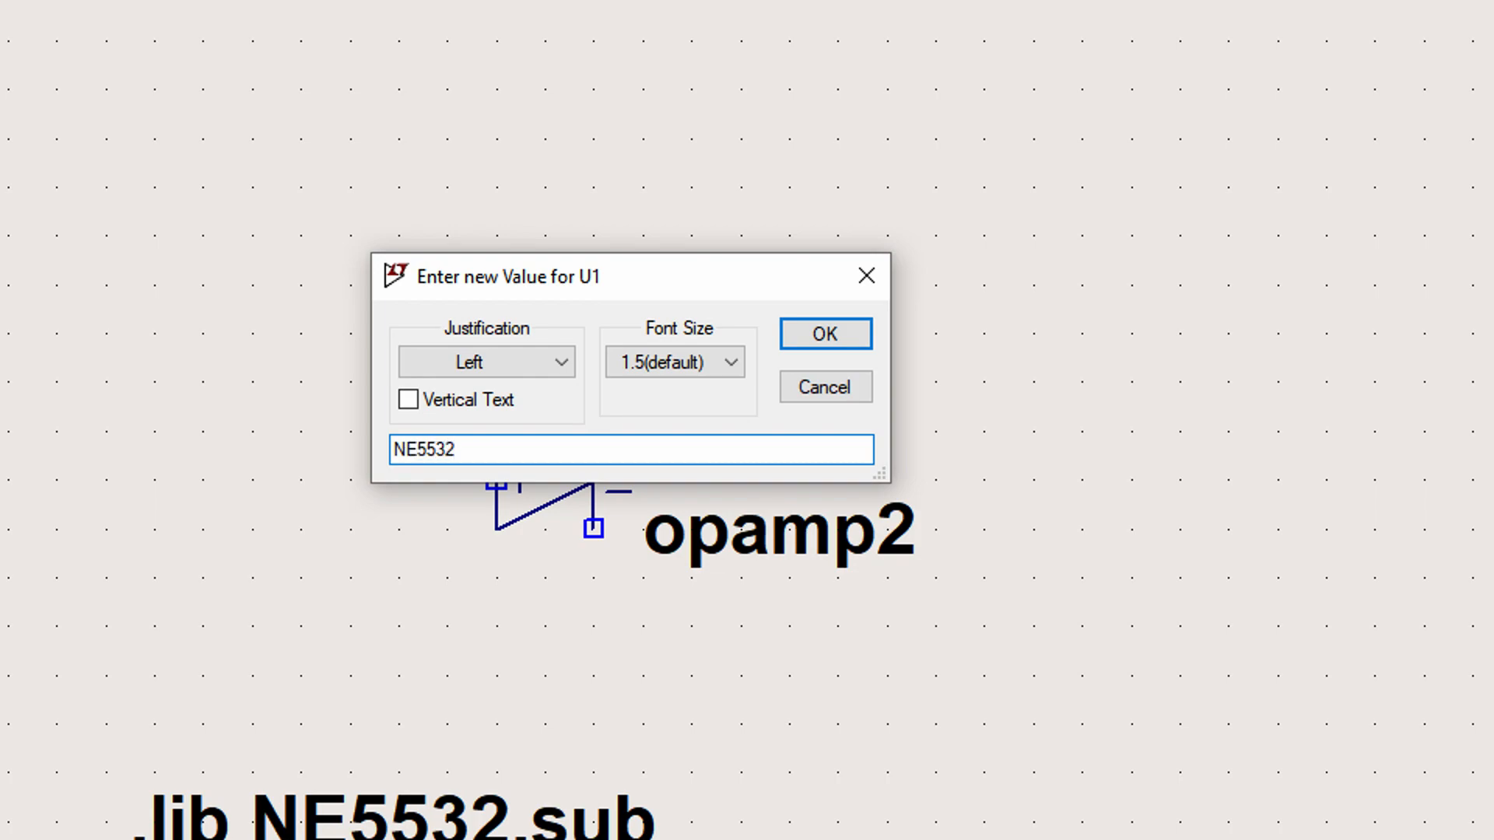
pyautogui.press('Return')
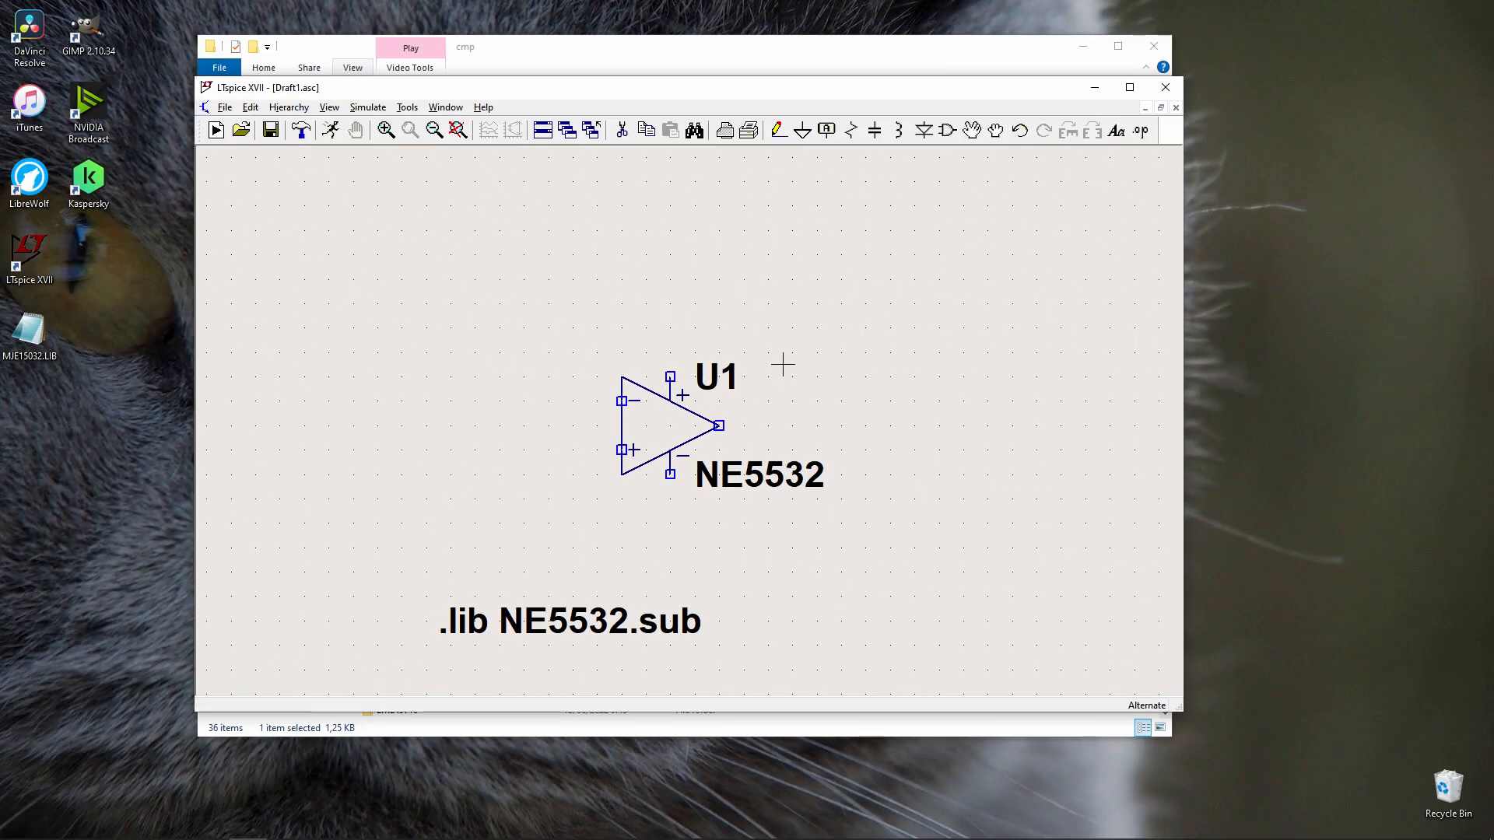
# - Place one voltage source on the op-amp's input side and two more stacked vertically on its output side
pyautogui.press('v')
pyautogui.click(329, 560)
pyautogui.press('Escape')
pyautogui.press('v')
pyautogui.click(1037, 283)
pyautogui.click(1039, 506)
pyautogui.press('Escape')
pyautogui.scroll(-3, 810, 367)
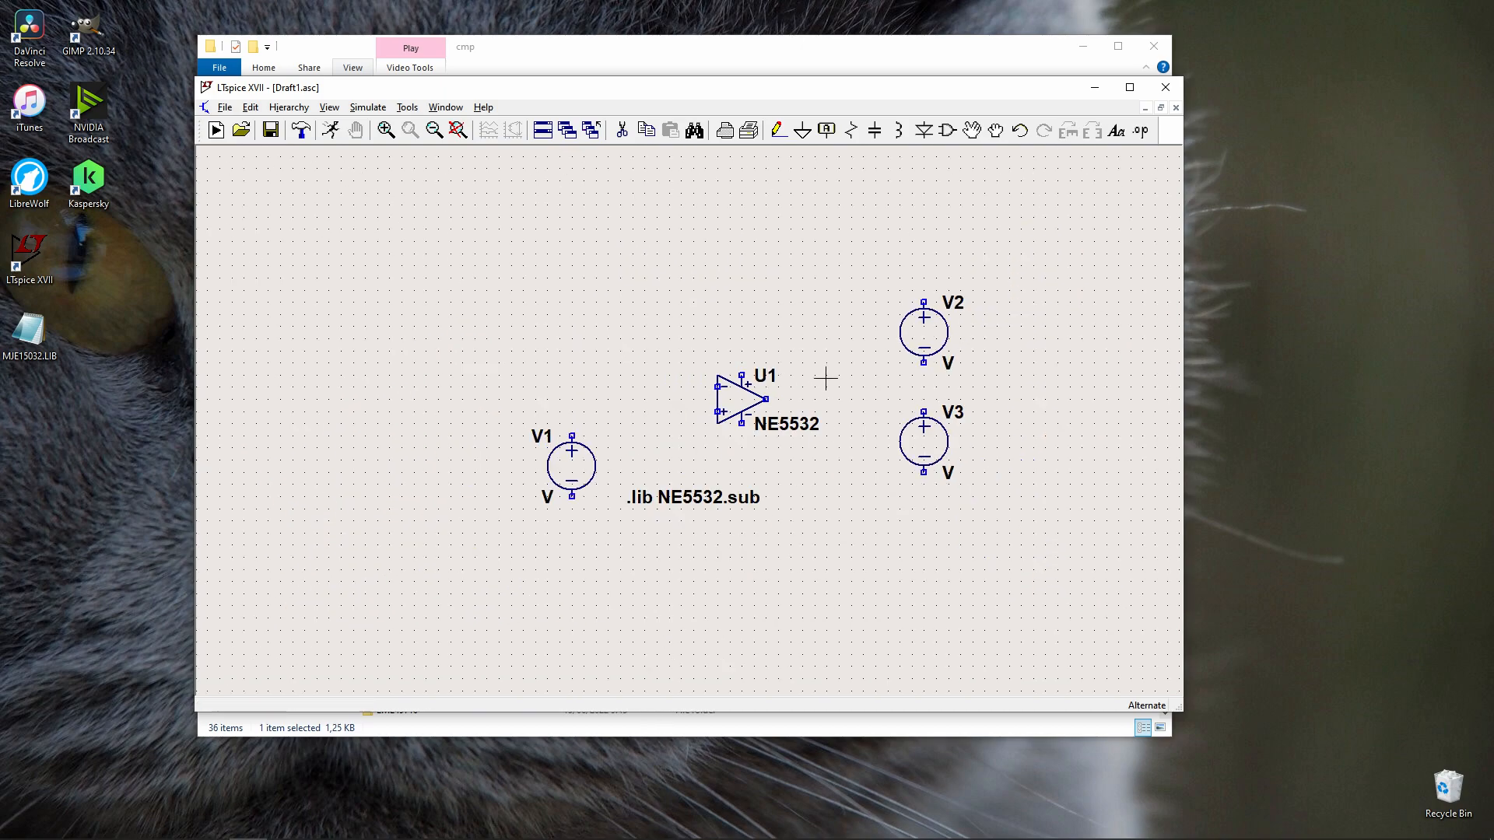
pyautogui.scroll(1, 836, 434)
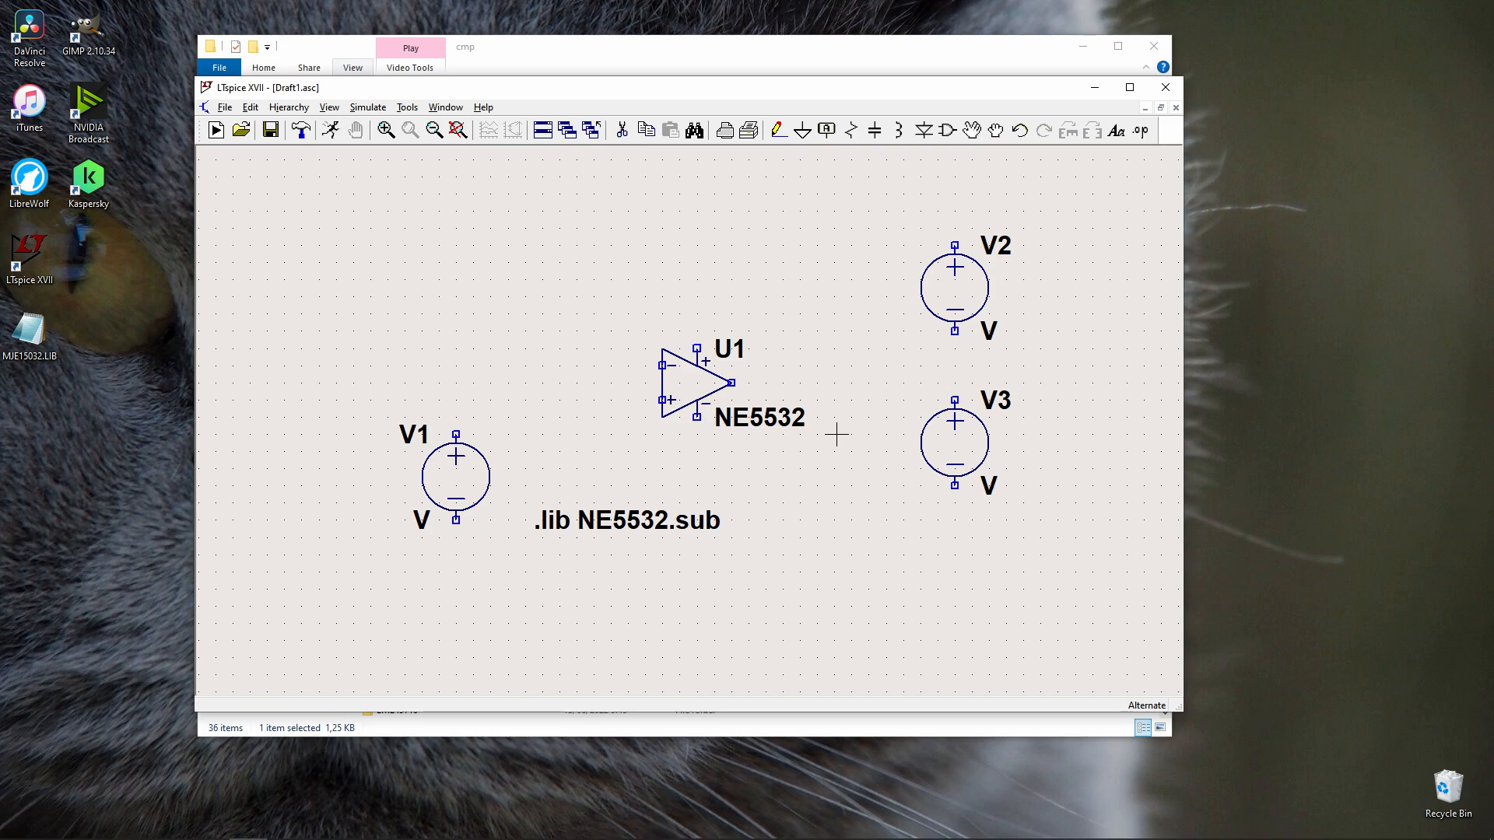
# - Wire V1's positive terminal to U1's non-inverting input, and loop U1's output back to the inverting input with a short output stub
pyautogui.press('F3')
pyautogui.click(456, 434)
pyautogui.click(661, 400)
pyautogui.click(732, 383)
pyautogui.click(782, 315)
pyautogui.click(628, 366)
pyautogui.click(661, 366)
pyautogui.click(782, 383)
pyautogui.click(817, 383)
pyautogui.rightClick(834, 383)
# - Wire V2 and V3 in series across U1's positive and negative supply pins, and extend V1's negative terminal downward
pyautogui.click(697, 348)
pyautogui.click(696, 211)
pyautogui.click(955, 245)
pyautogui.click(955, 331)
pyautogui.click(955, 401)
pyautogui.click(955, 484)
pyautogui.click(955, 520)
pyautogui.click(697, 416)
pyautogui.click(456, 520)
pyautogui.click(456, 554)
pyautogui.rightClick(456, 554)
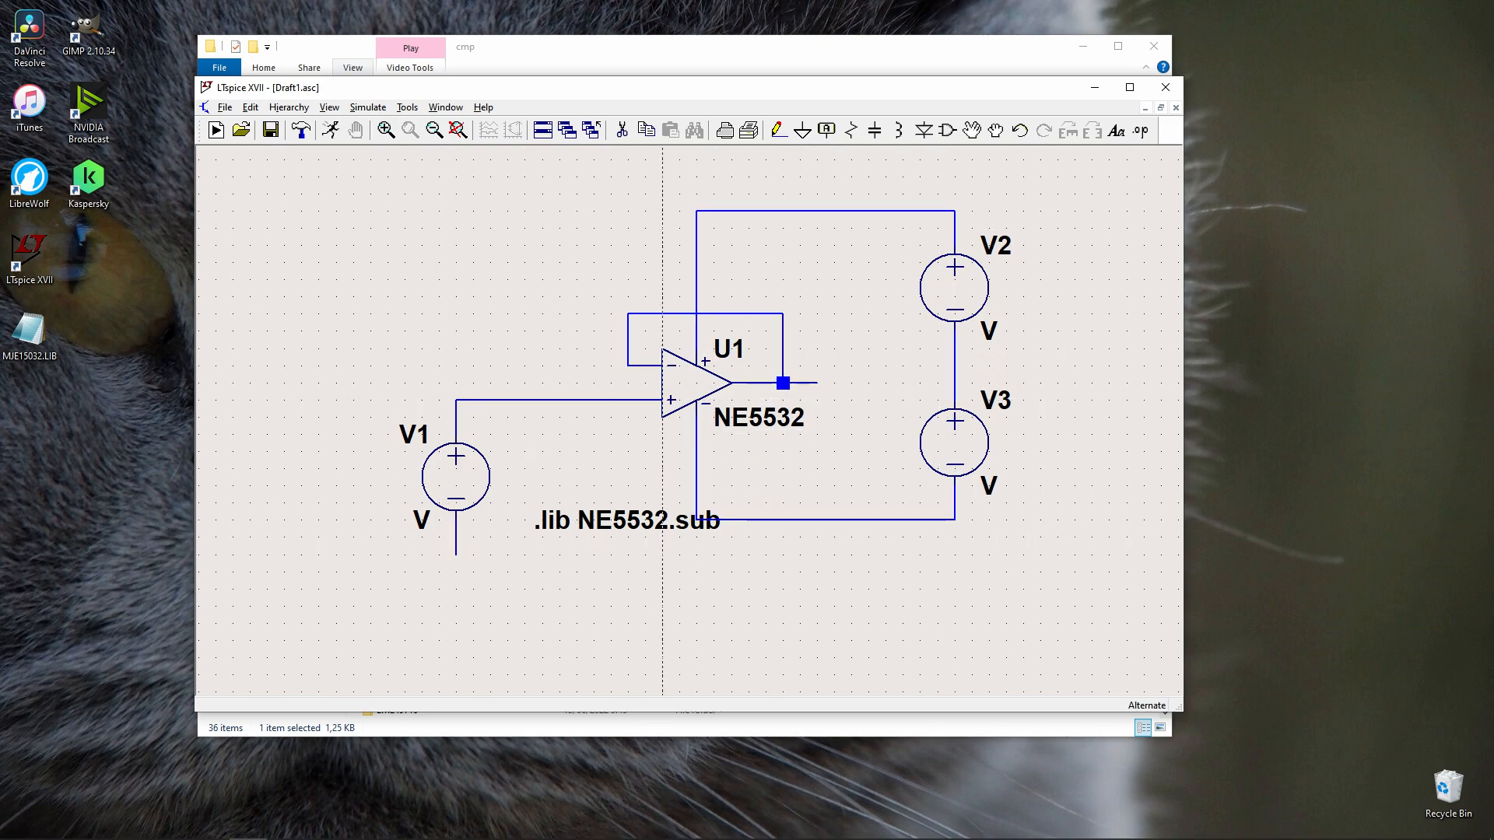
# - Ground the junction of V2 and V3 and V1's negative terminal, and move the .lib directive clear of the supply wire
pyautogui.click(954, 366)
pyautogui.click(1040, 400)
pyautogui.press('g')
pyautogui.click(1040, 400)
pyautogui.click(456, 554)
pyautogui.rightClick(507, 575)
pyautogui.moveTo(636, 512); pyautogui.dragTo(627, 538)
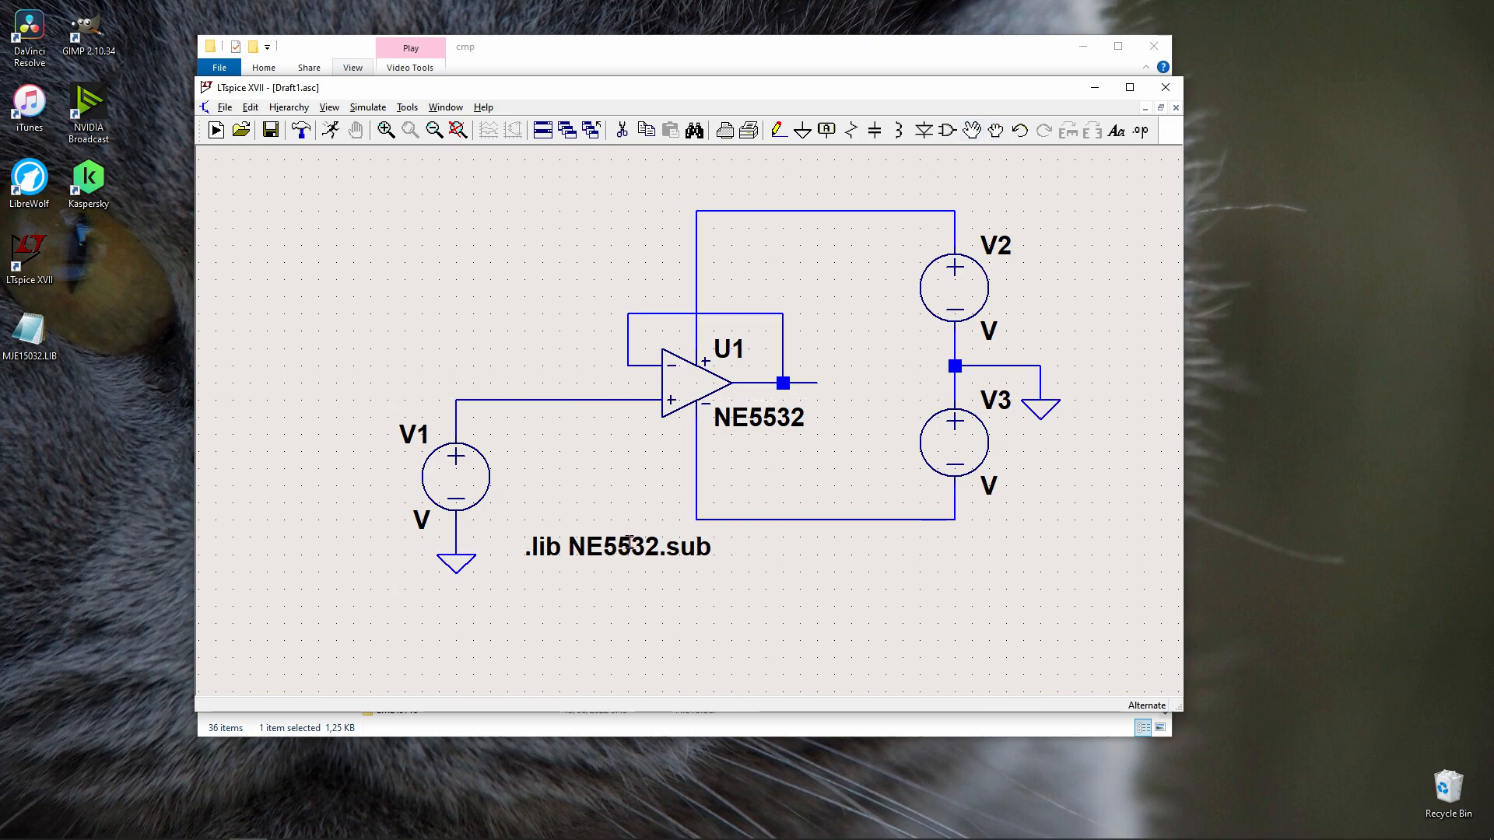
# - Label the op-amp's output wire as an output port named OUT
pyautogui.press('F4')
pyautogui.write('OUT')
pyautogui.click(724, 456)
pyautogui.click(817, 383)
pyautogui.rightClick(817, 433)
# - Place a resistor between V1 and the op-amp, and move the .lib directive above the feedback loop
pyautogui.press('r')
pyautogui.click(559, 460)
pyautogui.rightClick(561, 468)
pyautogui.press('F7')
pyautogui.click(648, 547)
pyautogui.click(545, 272)
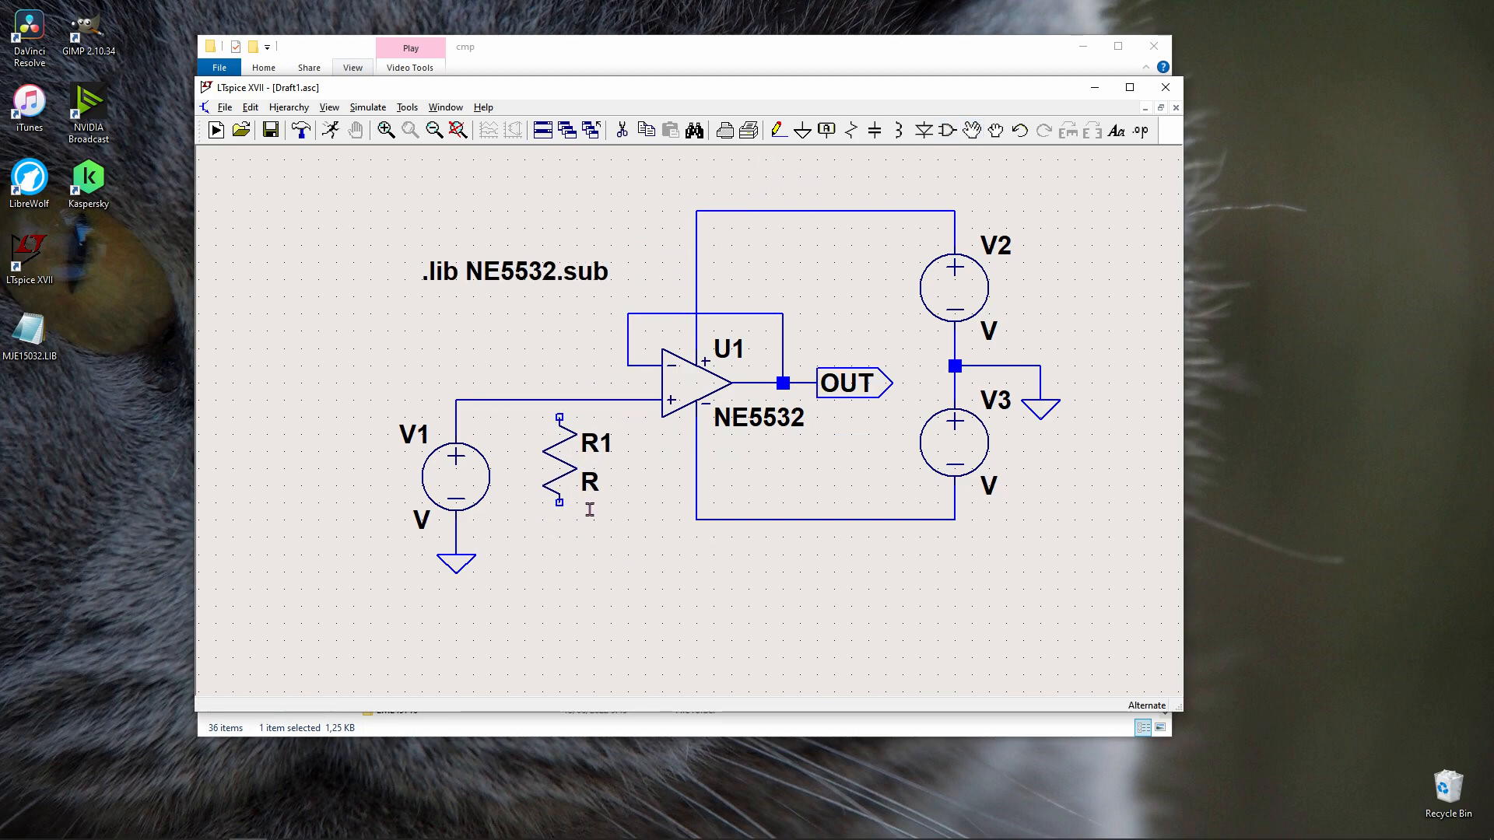
# - Wire resistor R1 from the input line to ground and set its resistance to 100k
pyautogui.press('F3')
pyautogui.click(560, 400)
pyautogui.click(560, 555)
pyautogui.press('g')
pyautogui.click(560, 555)
pyautogui.rightClick(607, 535)
pyautogui.rightClick(576, 476)
pyautogui.write('100k')
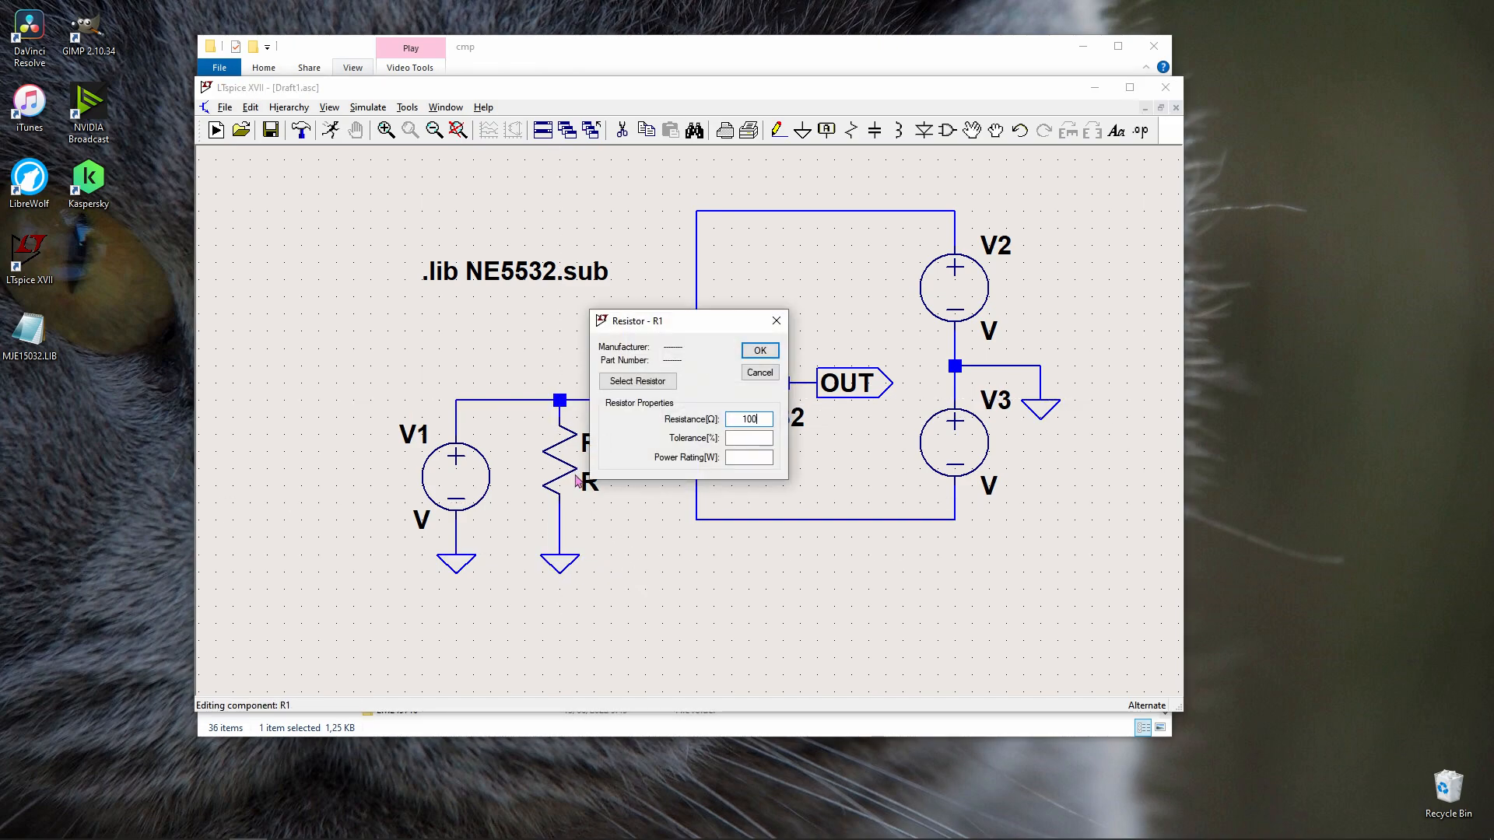
pyautogui.press('Return')
# - Configure V1 as a sine source with an amplitude of 1 V and a frequency of 1k
pyautogui.rightClick(499, 481)
pyautogui.click(783, 428)
pyautogui.click(574, 296)
pyautogui.click(654, 414)
pyautogui.write('1')
pyautogui.click(655, 430)
pyautogui.write('1k')
pyautogui.press('Return')
# - Set the DC value of both supply sources, V2 and V3, to 15 V
pyautogui.rightClick(961, 308)
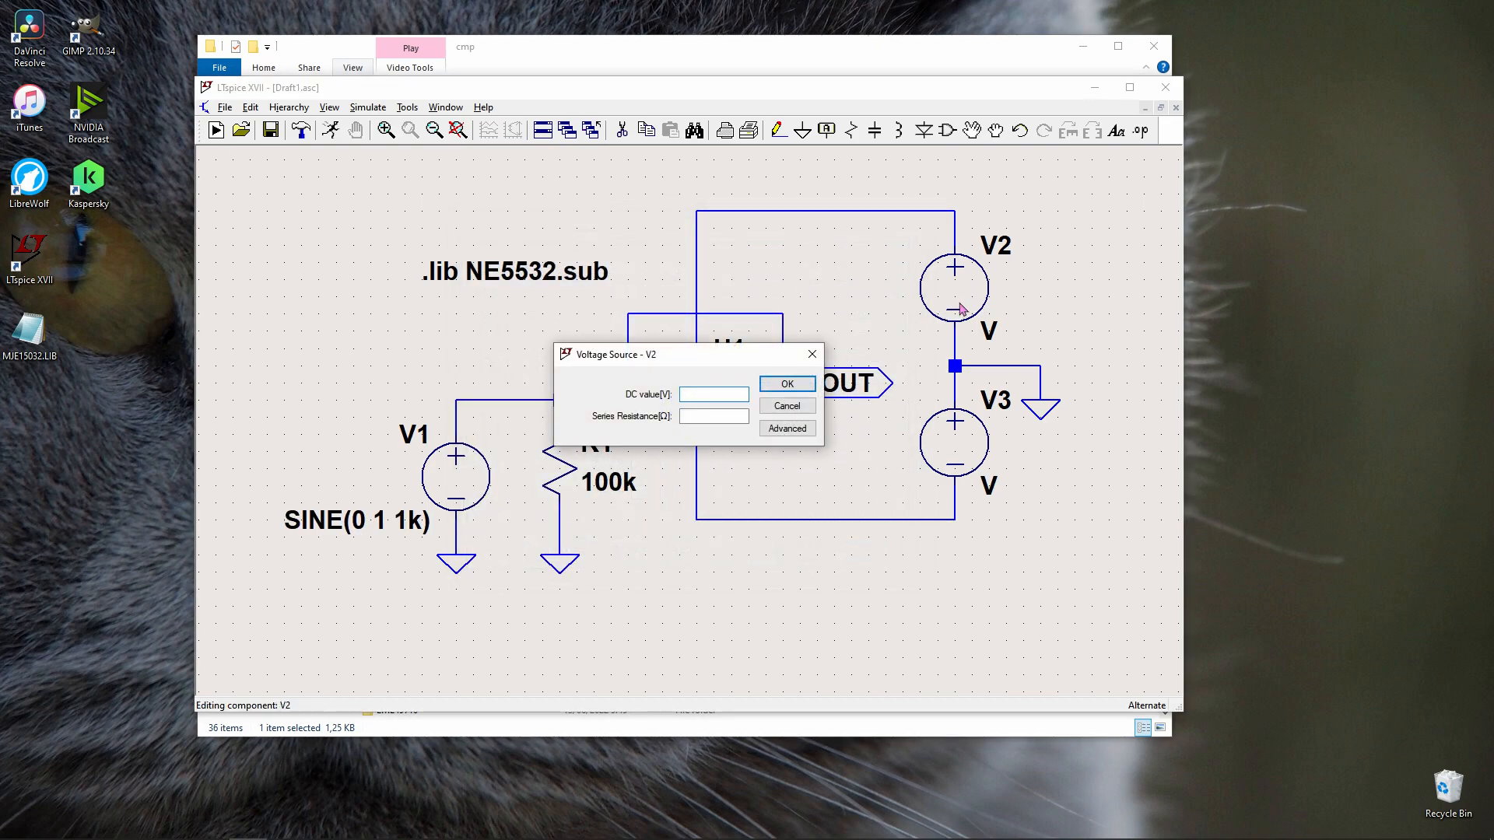
pyautogui.write('15')
pyautogui.click(787, 383)
pyautogui.rightClick(954, 444)
pyautogui.write('15')
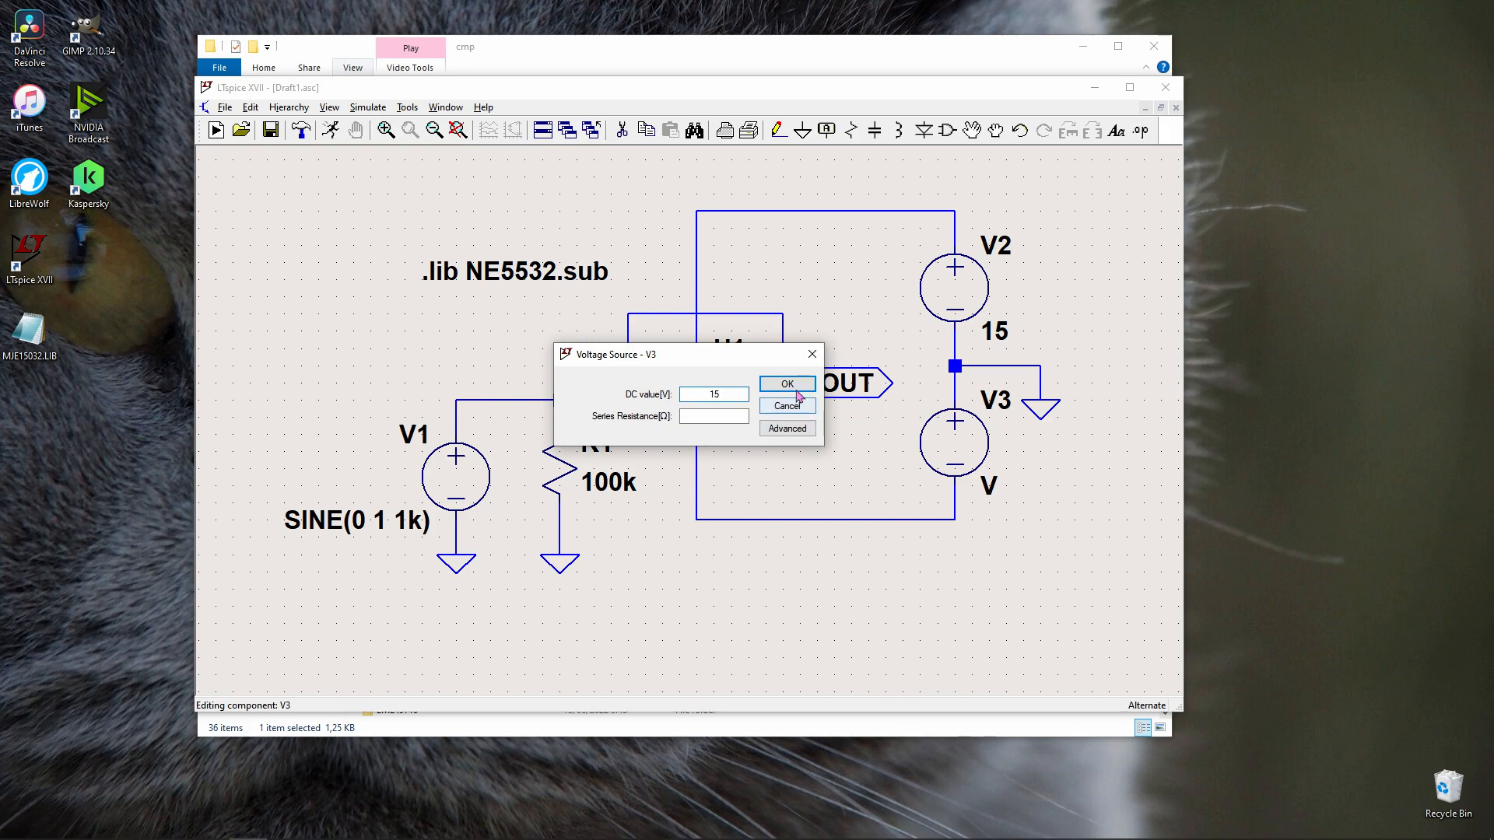
pyautogui.click(787, 383)
# - Add a transient simulation command with 60m stop time, 10m data-saving start and 1u maximum timestep, placed above the .lib directive
pyautogui.click(374, 107)
pyautogui.click(379, 258)
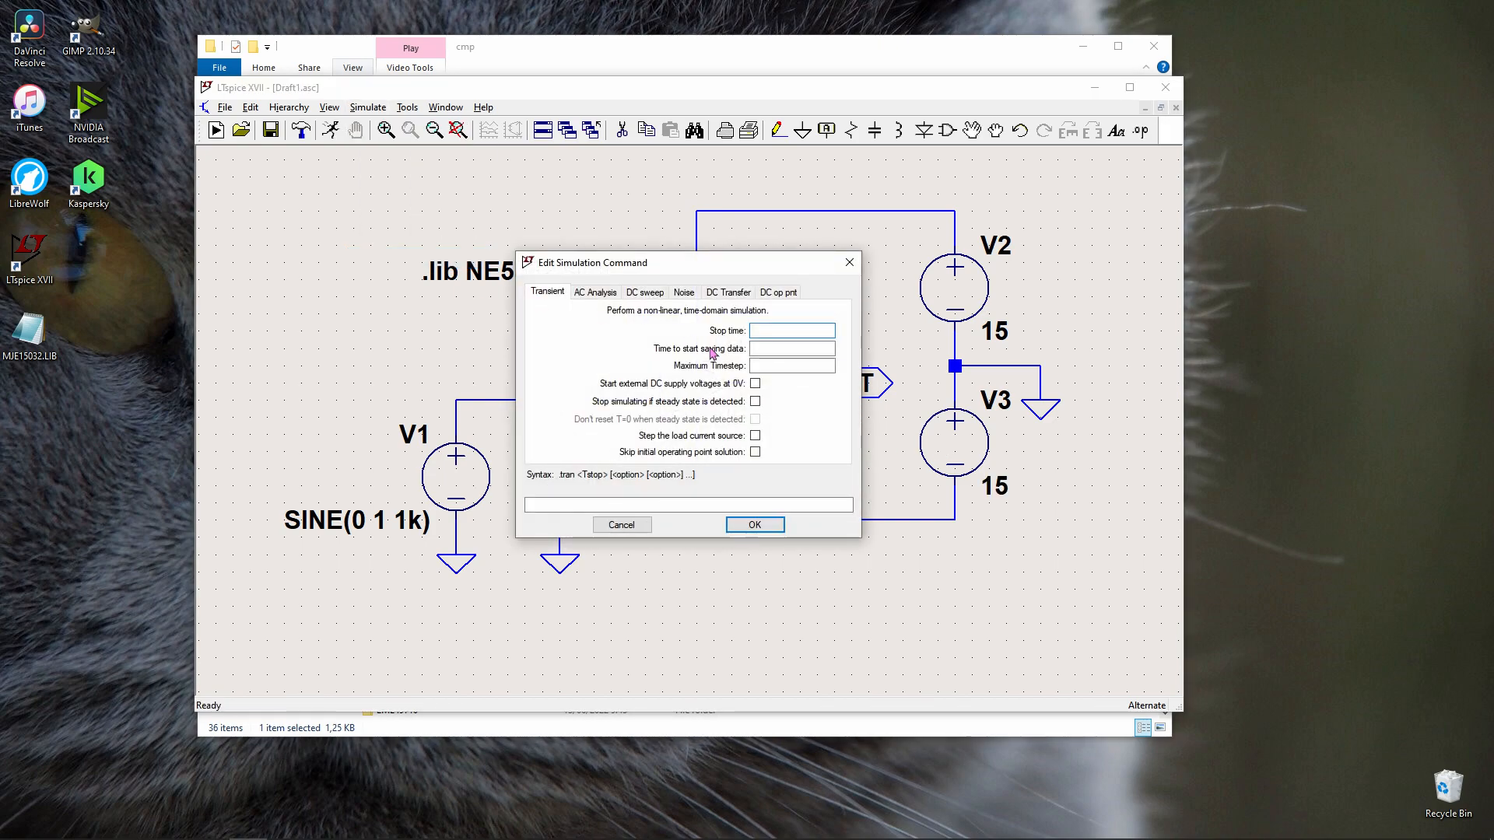
pyautogui.write('60m')
pyautogui.press('Tab')
pyautogui.write('10m')
pyautogui.press('Tab')
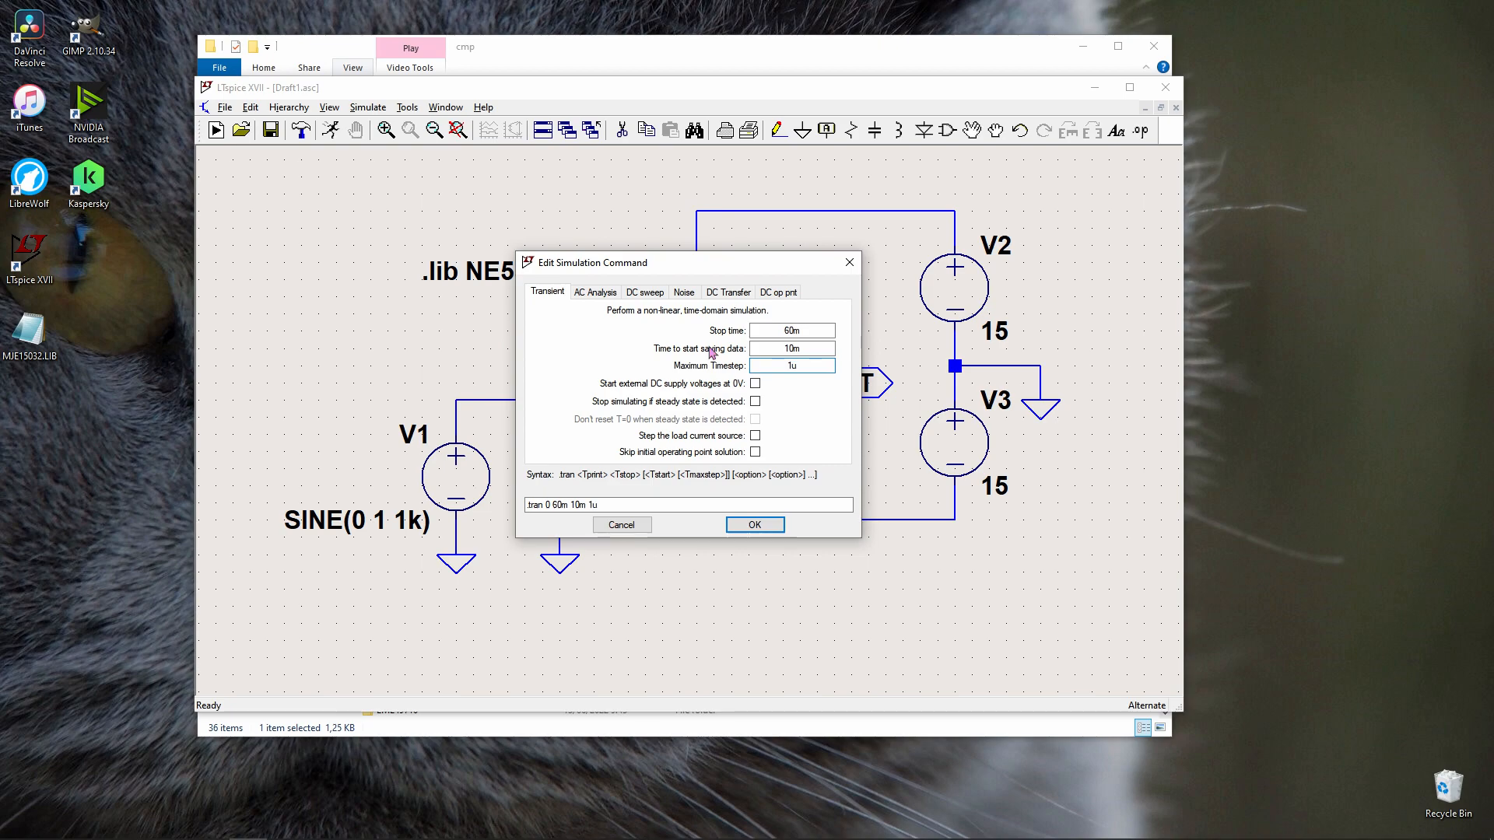
pyautogui.click(753, 525)
pyautogui.click(415, 228)
# - Run the simulation, plot the OUT voltage and zoom in on a few cycles from about 22 ms to 27.5 ms
pyautogui.click(331, 130)
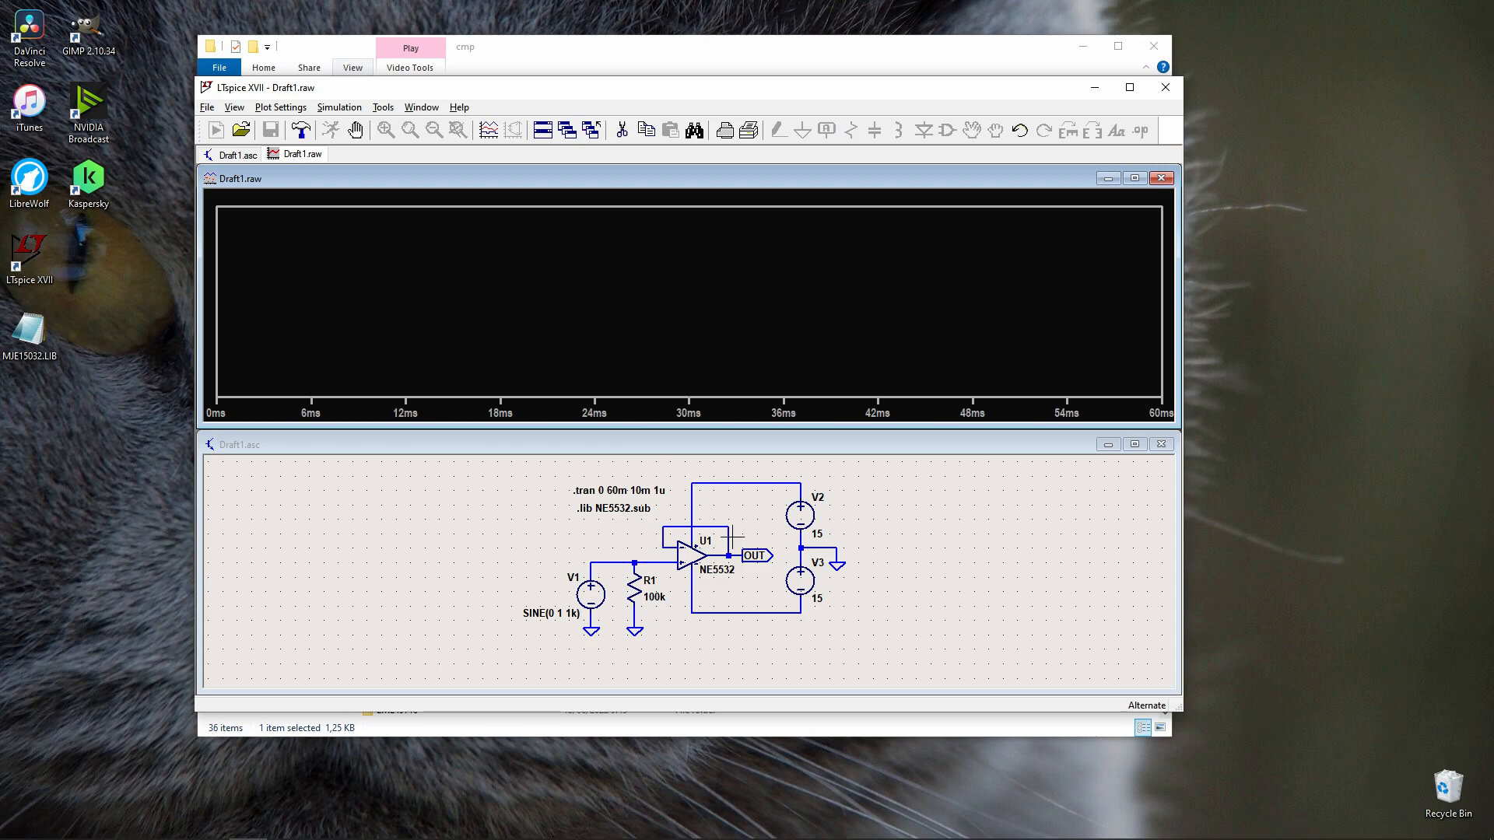
pyautogui.click(731, 554)
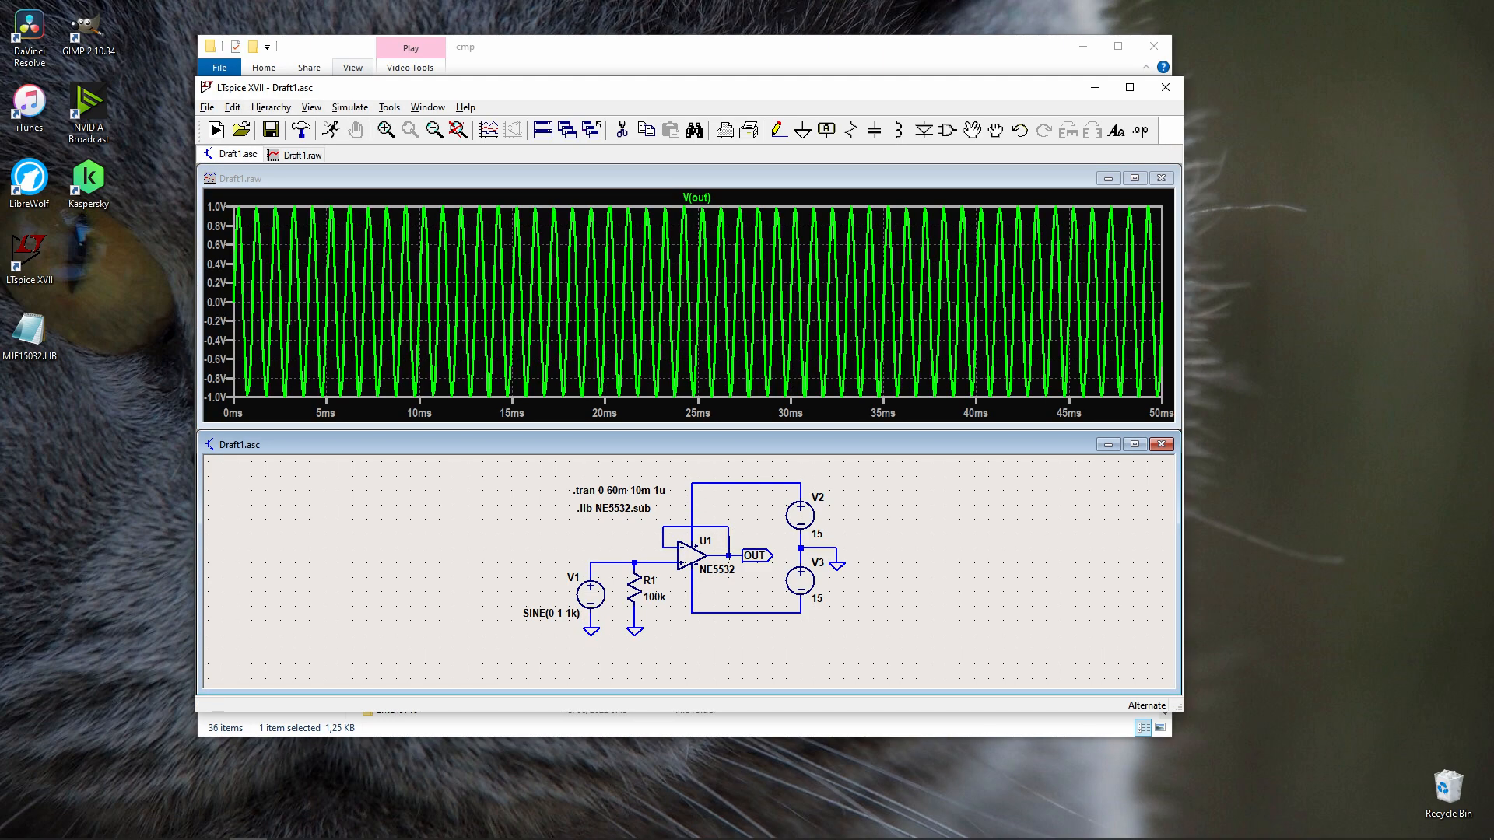
pyautogui.click(668, 262)
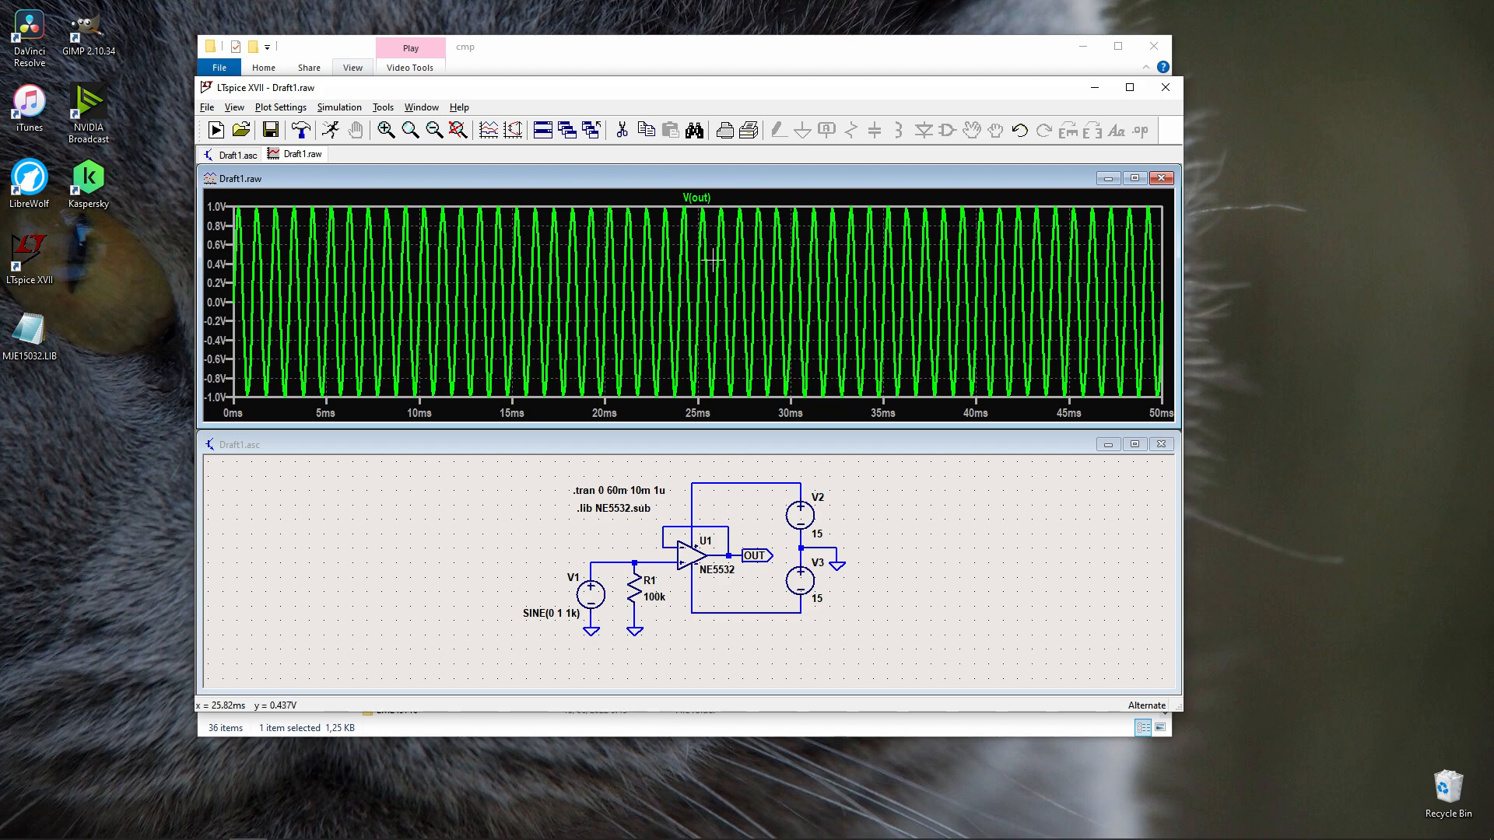
pyautogui.moveTo(645, 201); pyautogui.dragTo(741, 406)
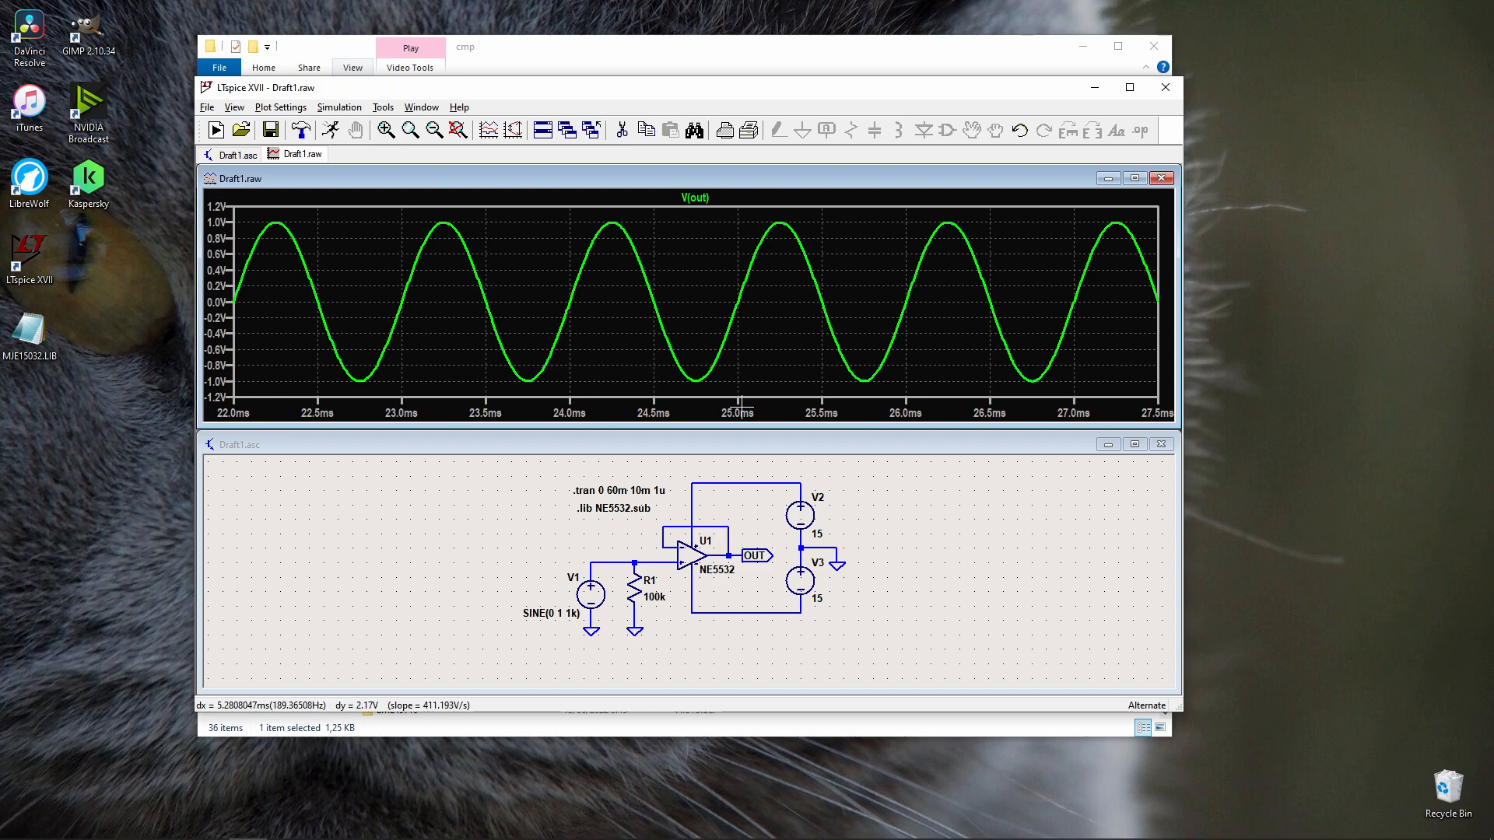
# - Close the waveform plot and maximize the Draft1 schematic
pyautogui.click(956, 523)
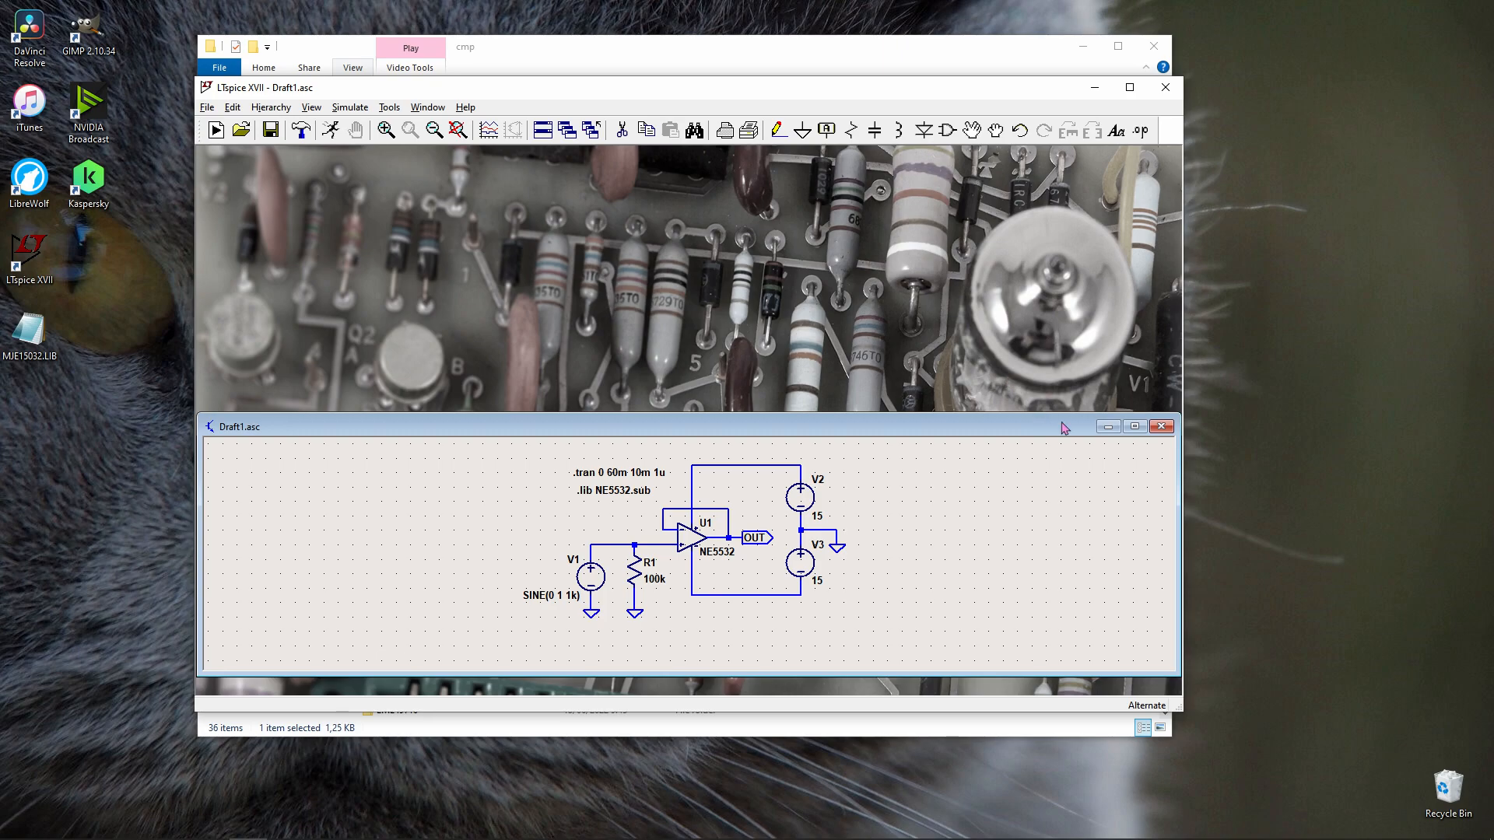
pyautogui.click(1134, 444)
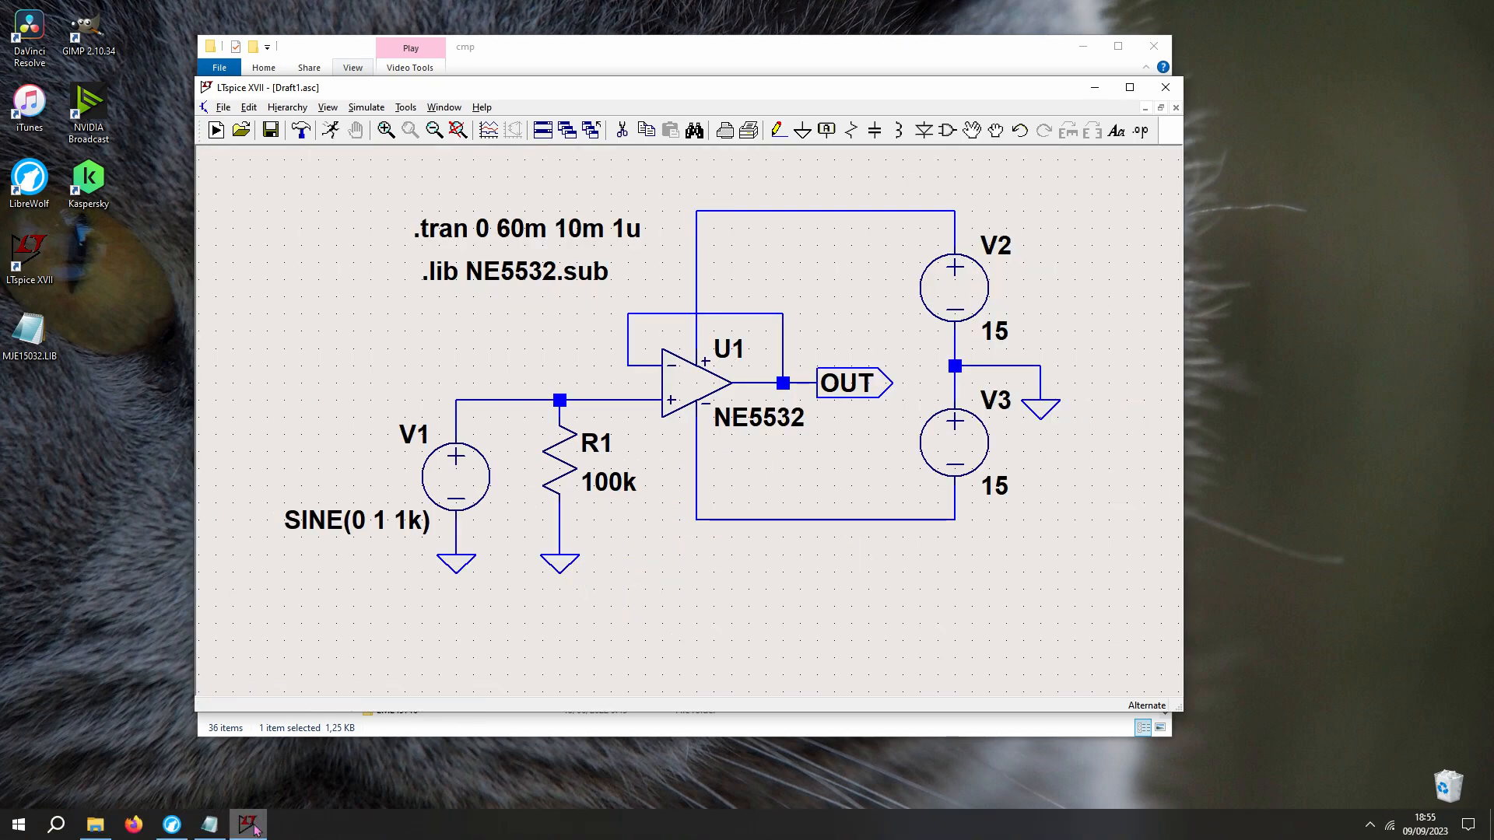
# - Switch to the LibreWolf browser's S-Audio.Systems page and save the NE5532 model archive, ne5532_sn_model.zip, to the desktop
pyautogui.click(184, 826)
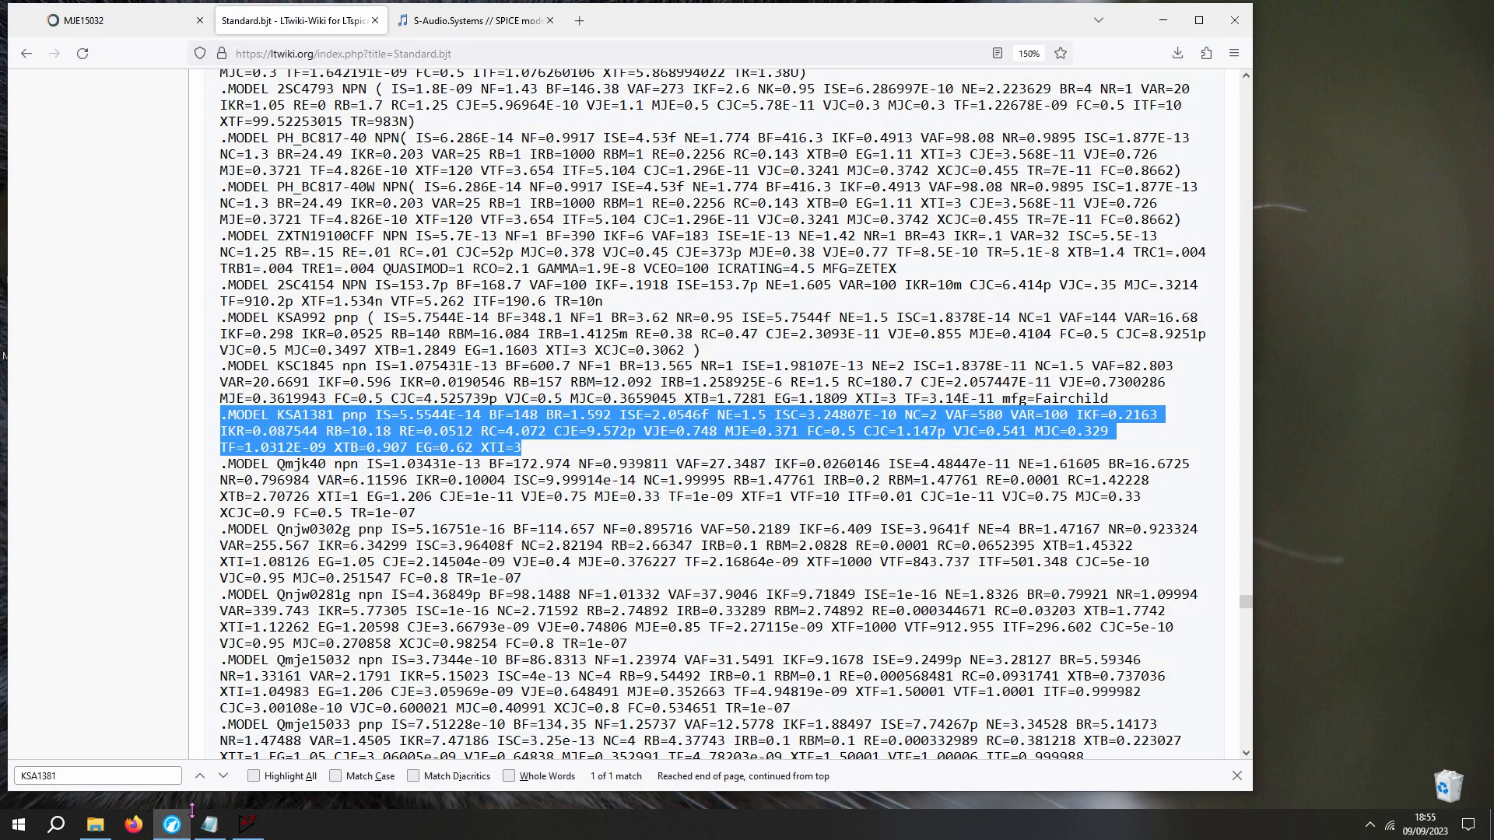
pyautogui.click(117, 570)
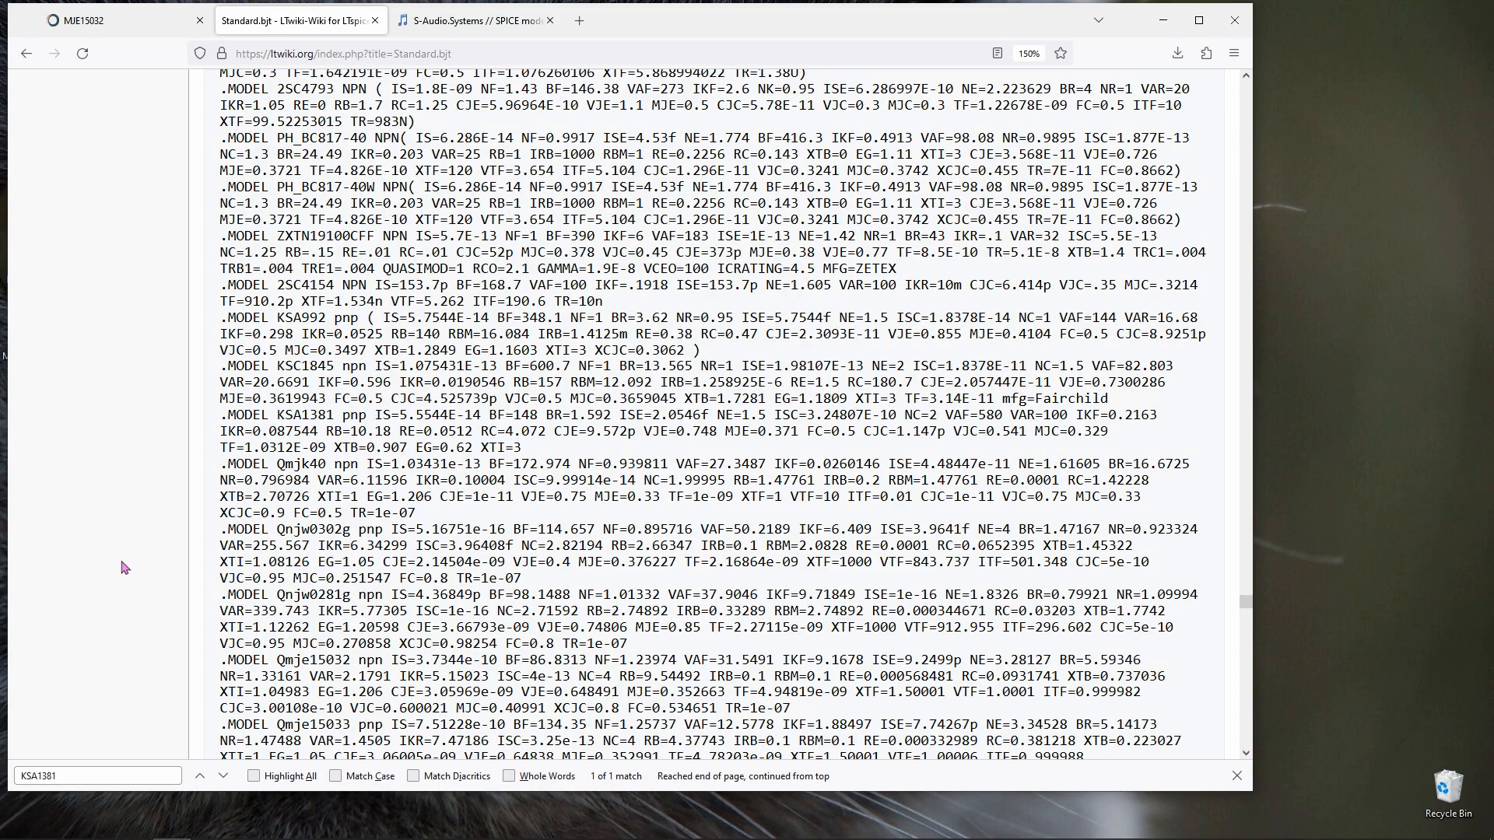
pyautogui.click(450, 29)
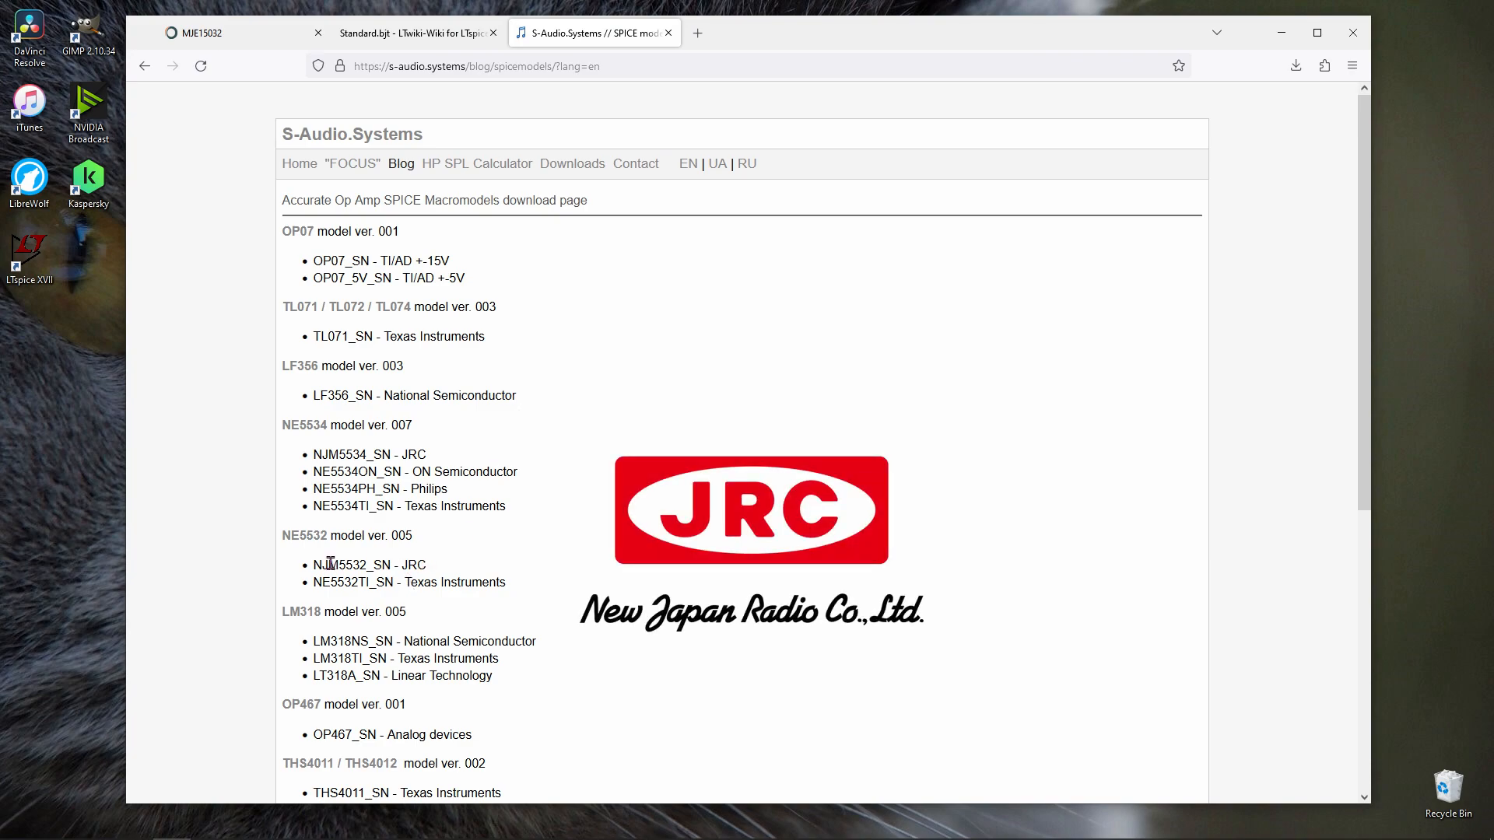
pyautogui.moveTo(315, 564); pyautogui.dragTo(442, 574)
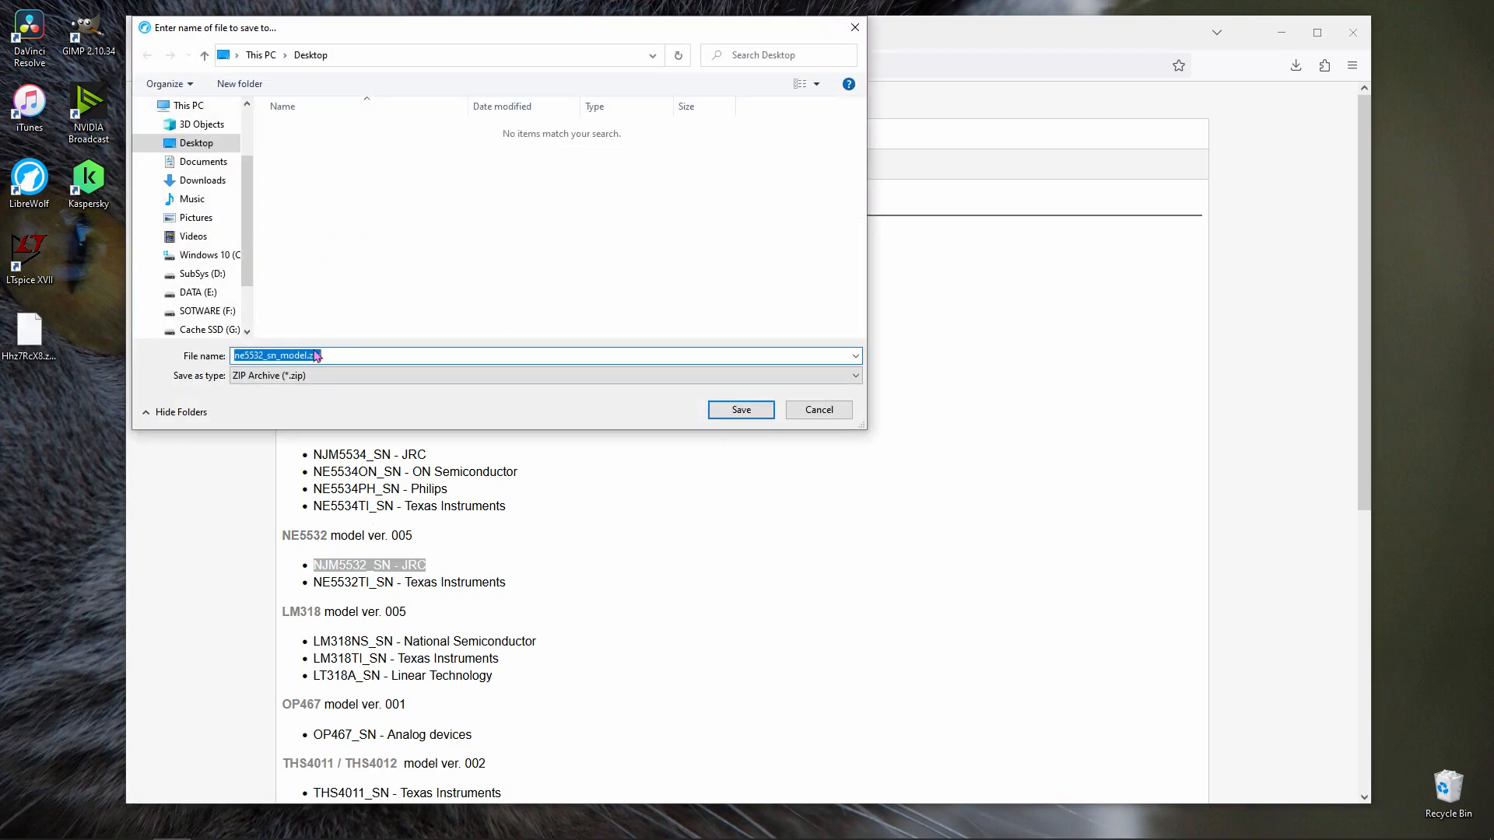
pyautogui.click(729, 414)
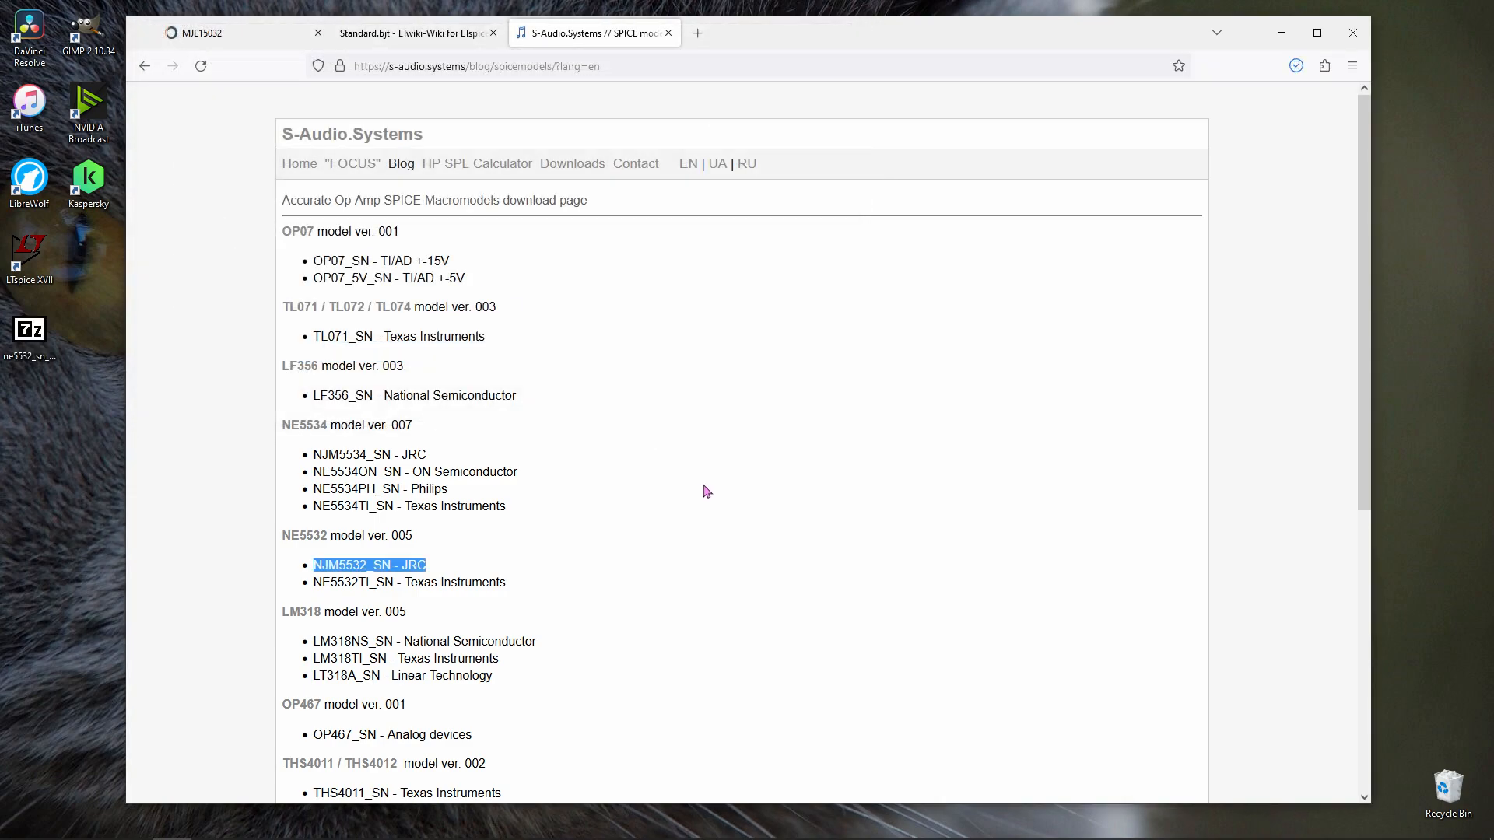
# - Minimize the browser and extract ne5532_sn_model.zip directly onto the desktop
pyautogui.click(15, 348)
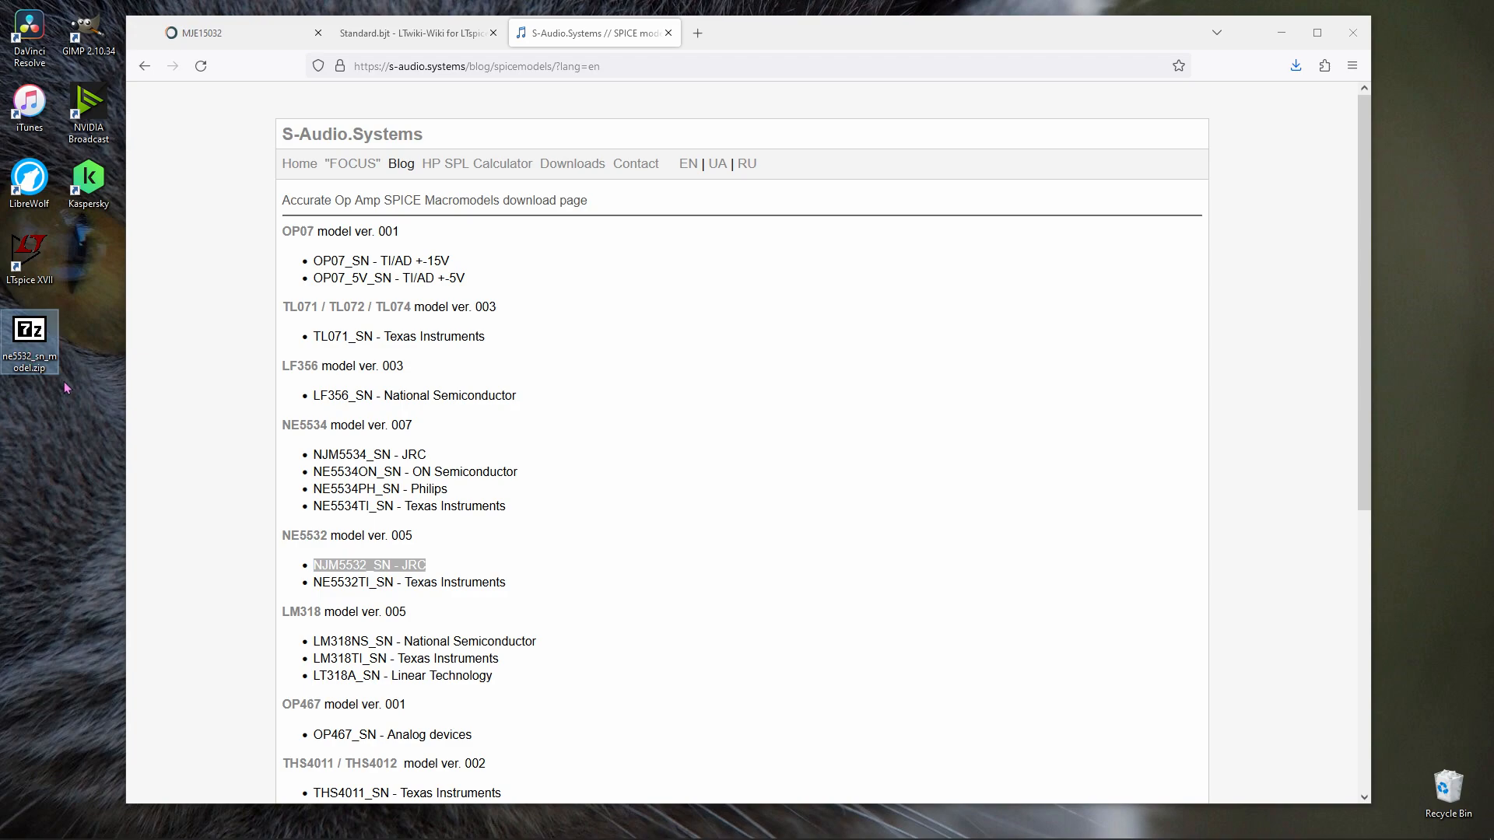
pyautogui.click(1280, 33)
pyautogui.rightClick(34, 349)
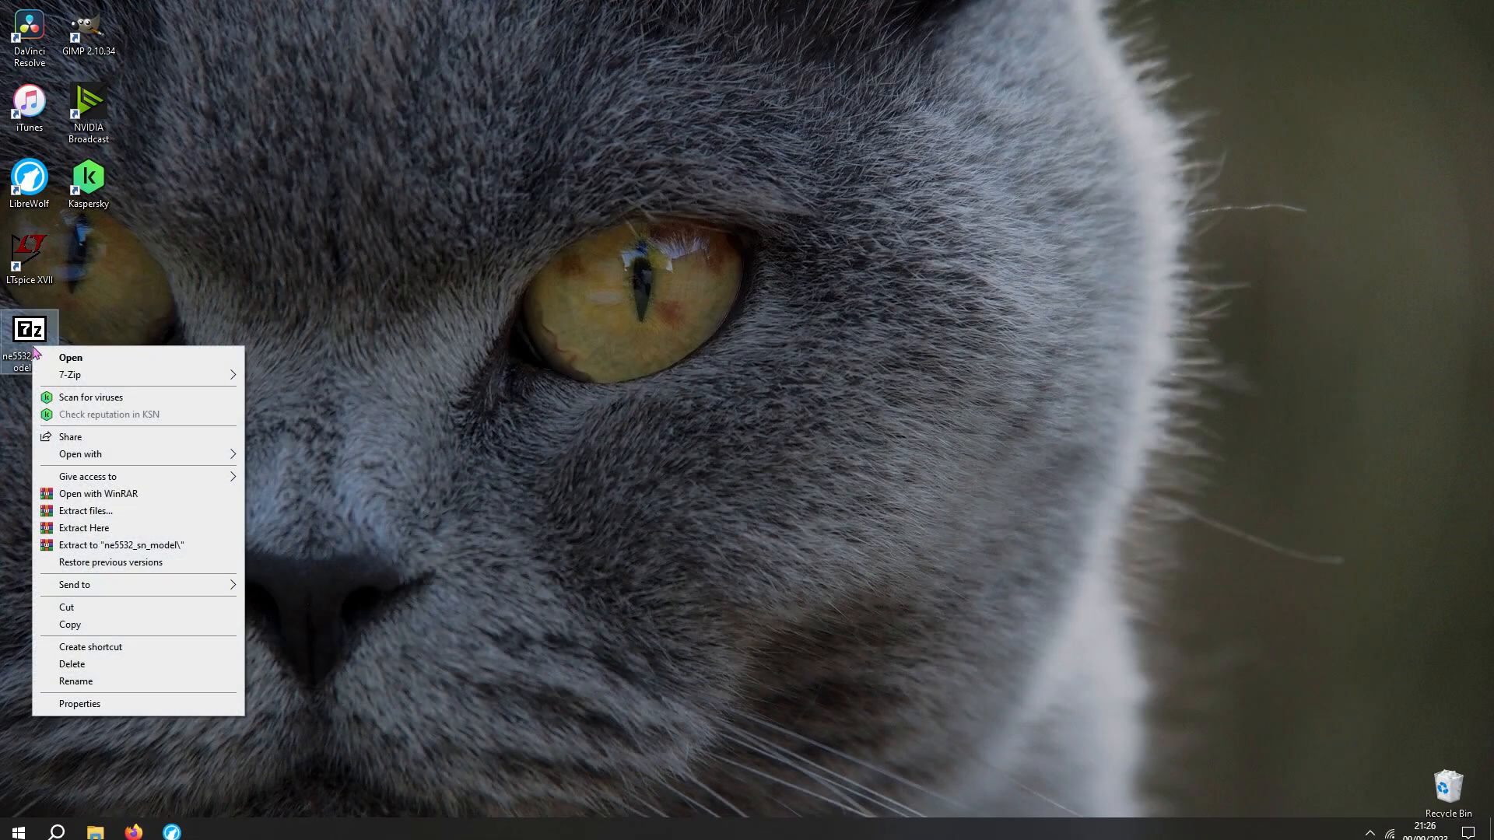
pyautogui.click(103, 530)
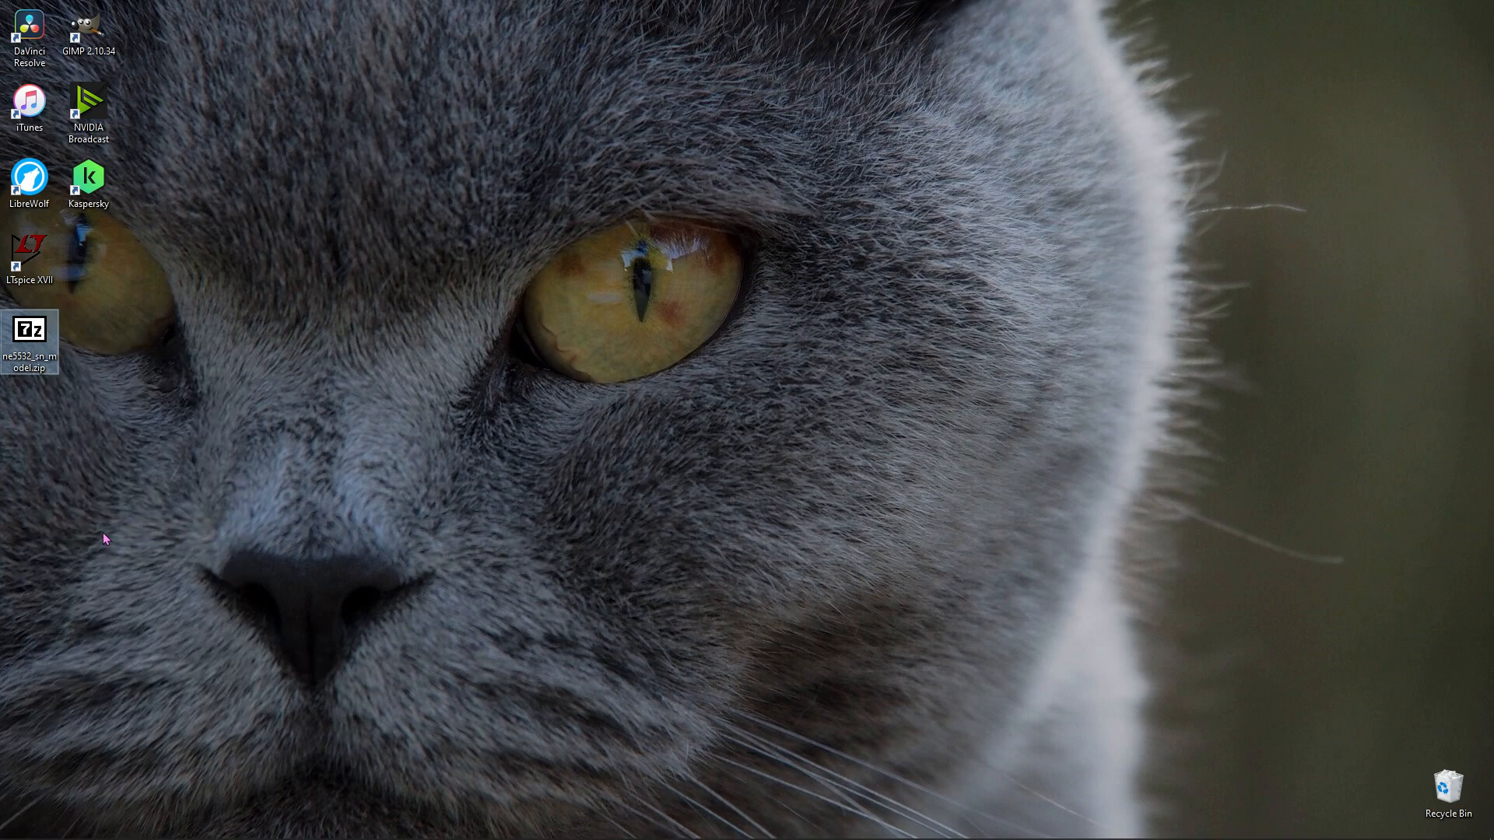
# - Open the extracted NE5532_SN.lib in Notepad and examine its pin connections and the NJM5532_SN and NE5532TI_SN subcircuit definitions
pyautogui.click(56, 435)
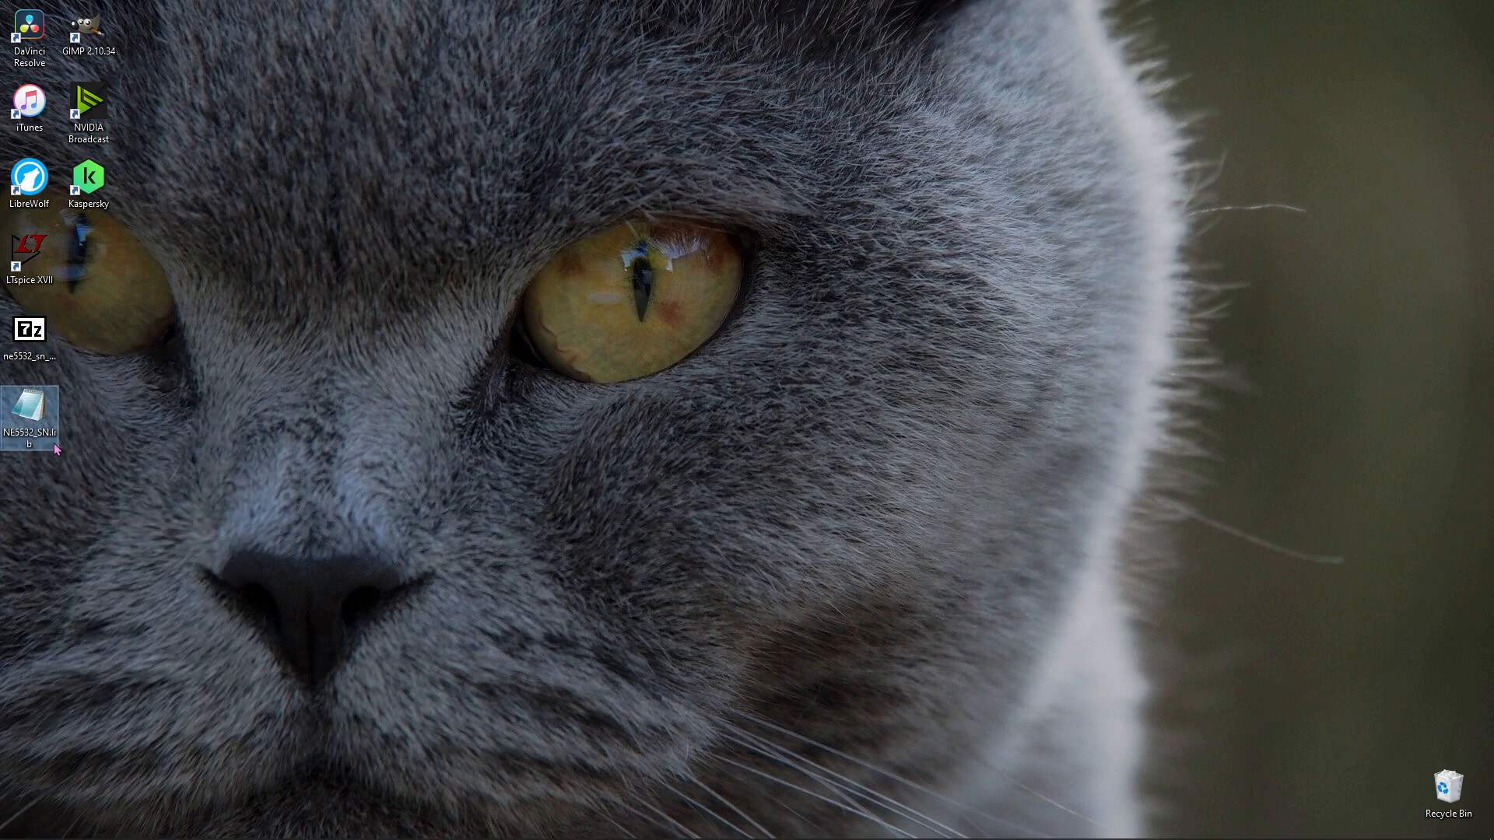
pyautogui.doubleClick(57, 449)
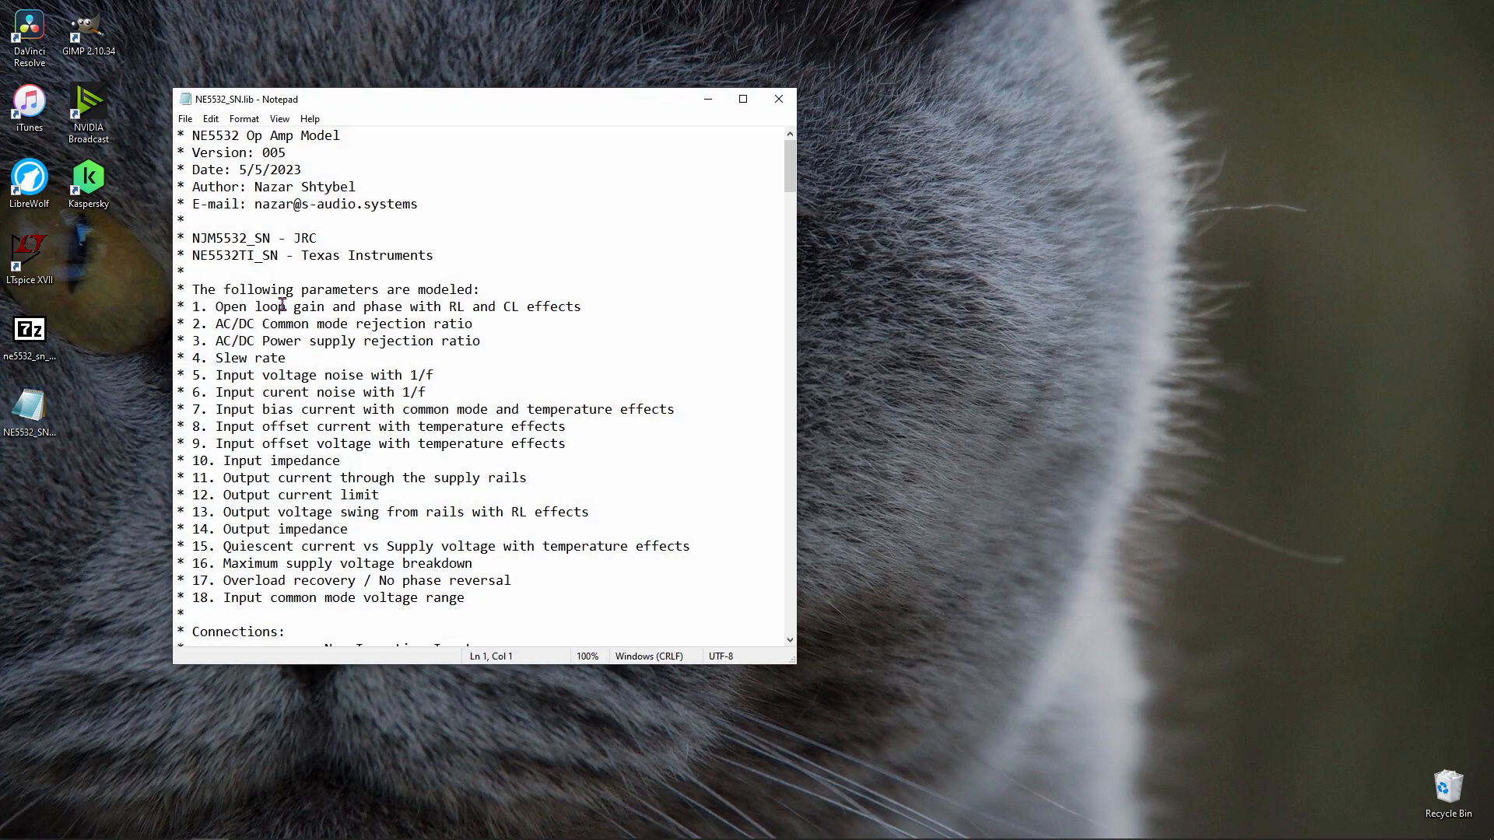
pyautogui.scroll(-3, 614, 296)
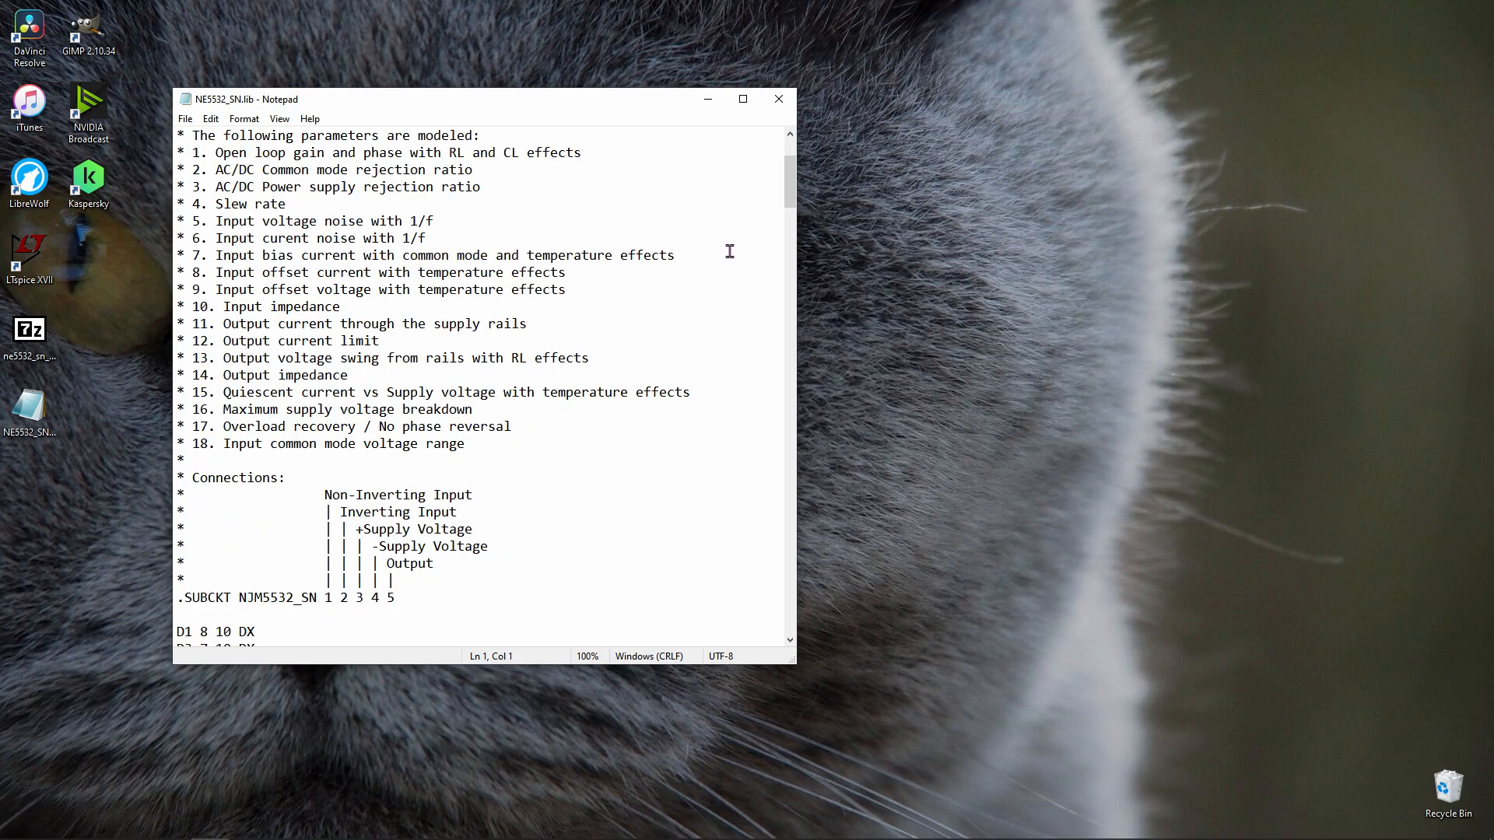
pyautogui.moveTo(786, 187); pyautogui.dragTo(787, 430)
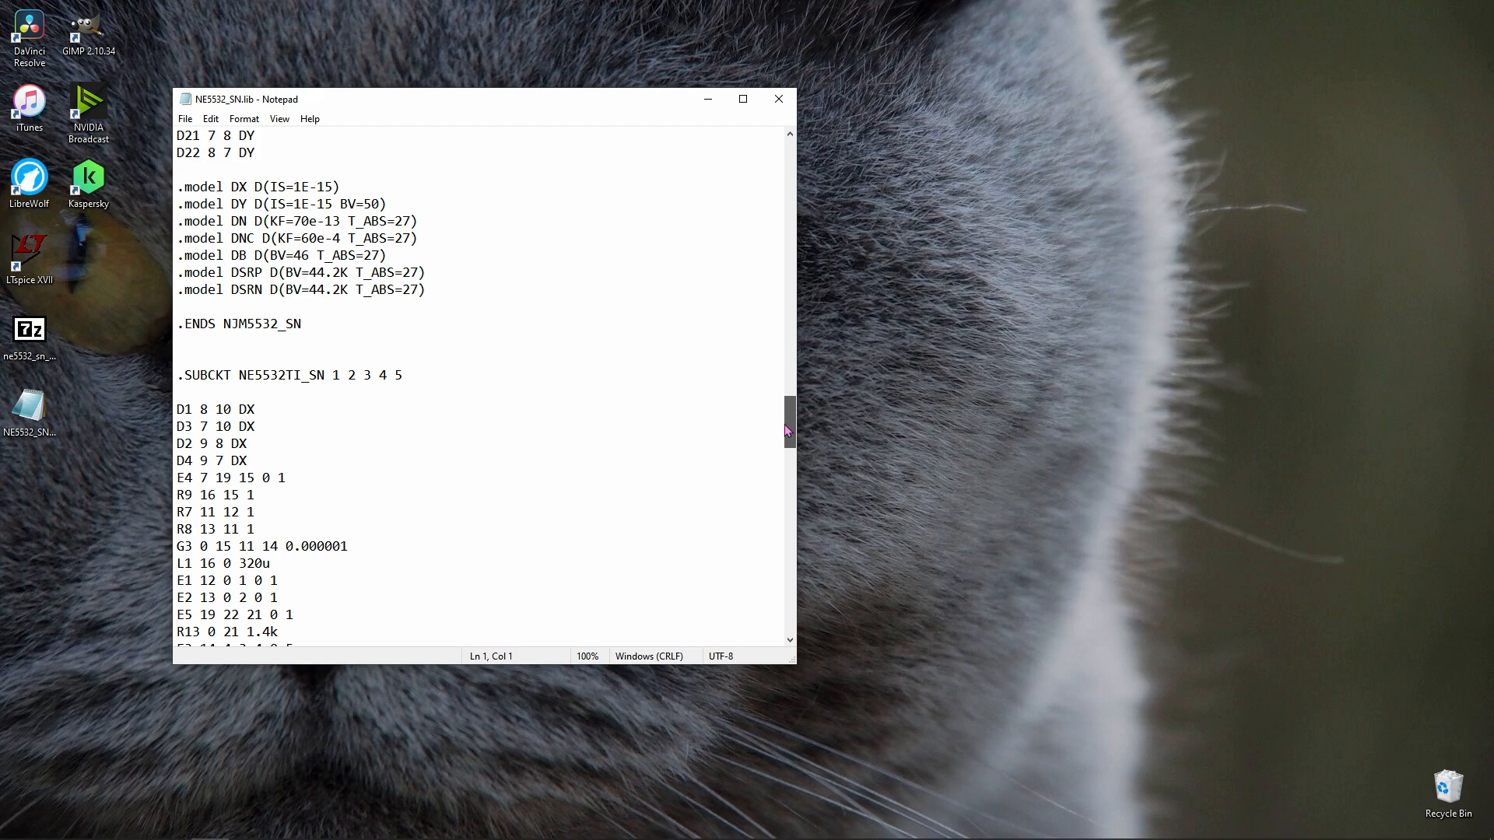
# - Copy the NE5532_SN.lib text from its beginning through the .ENDS NJM5532_SN line, and minimize Notepad
pyautogui.moveTo(286, 377); pyautogui.dragTo(299, 380)
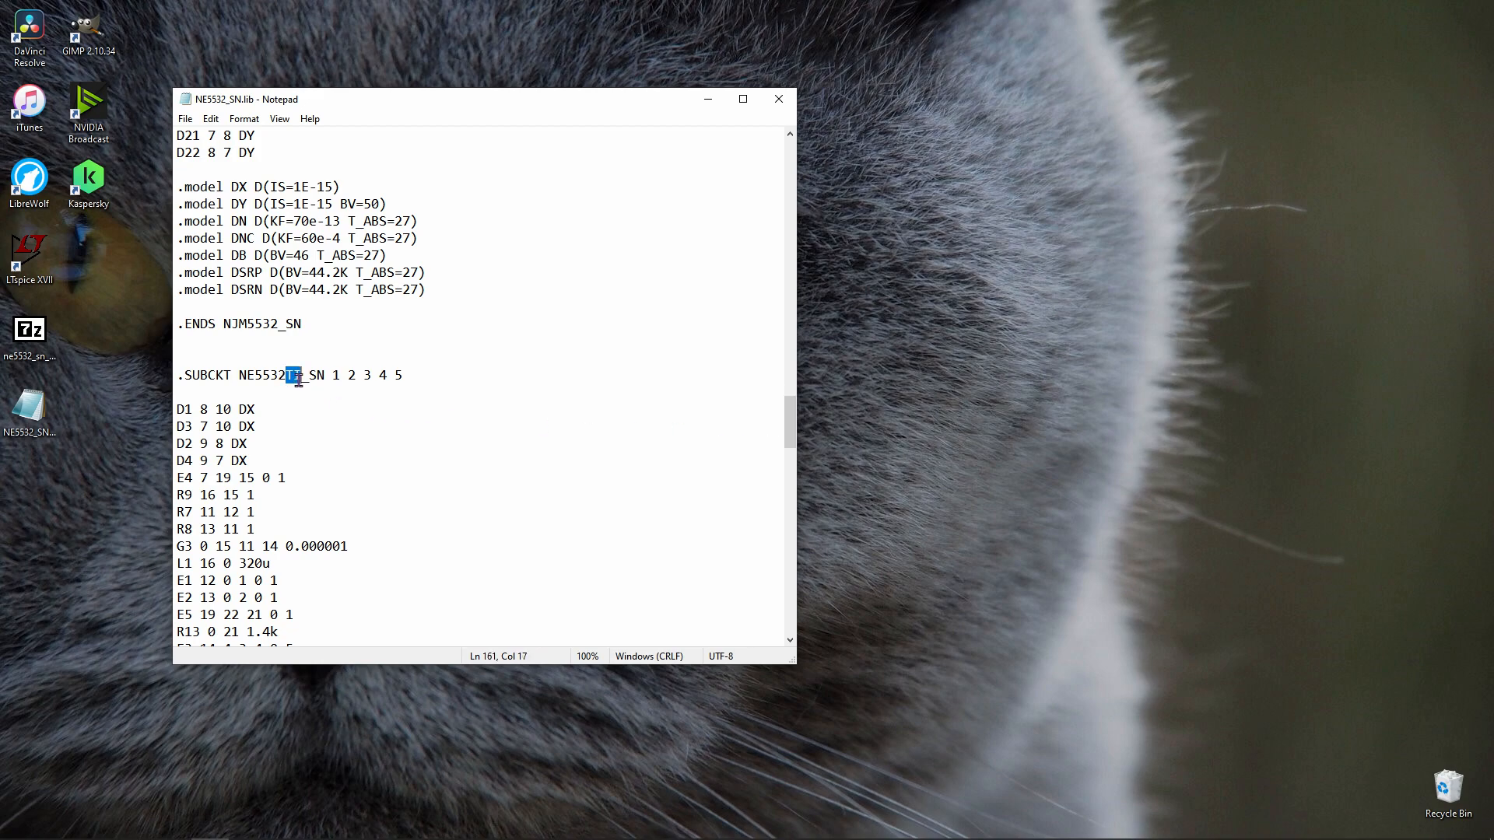
pyautogui.click(313, 325)
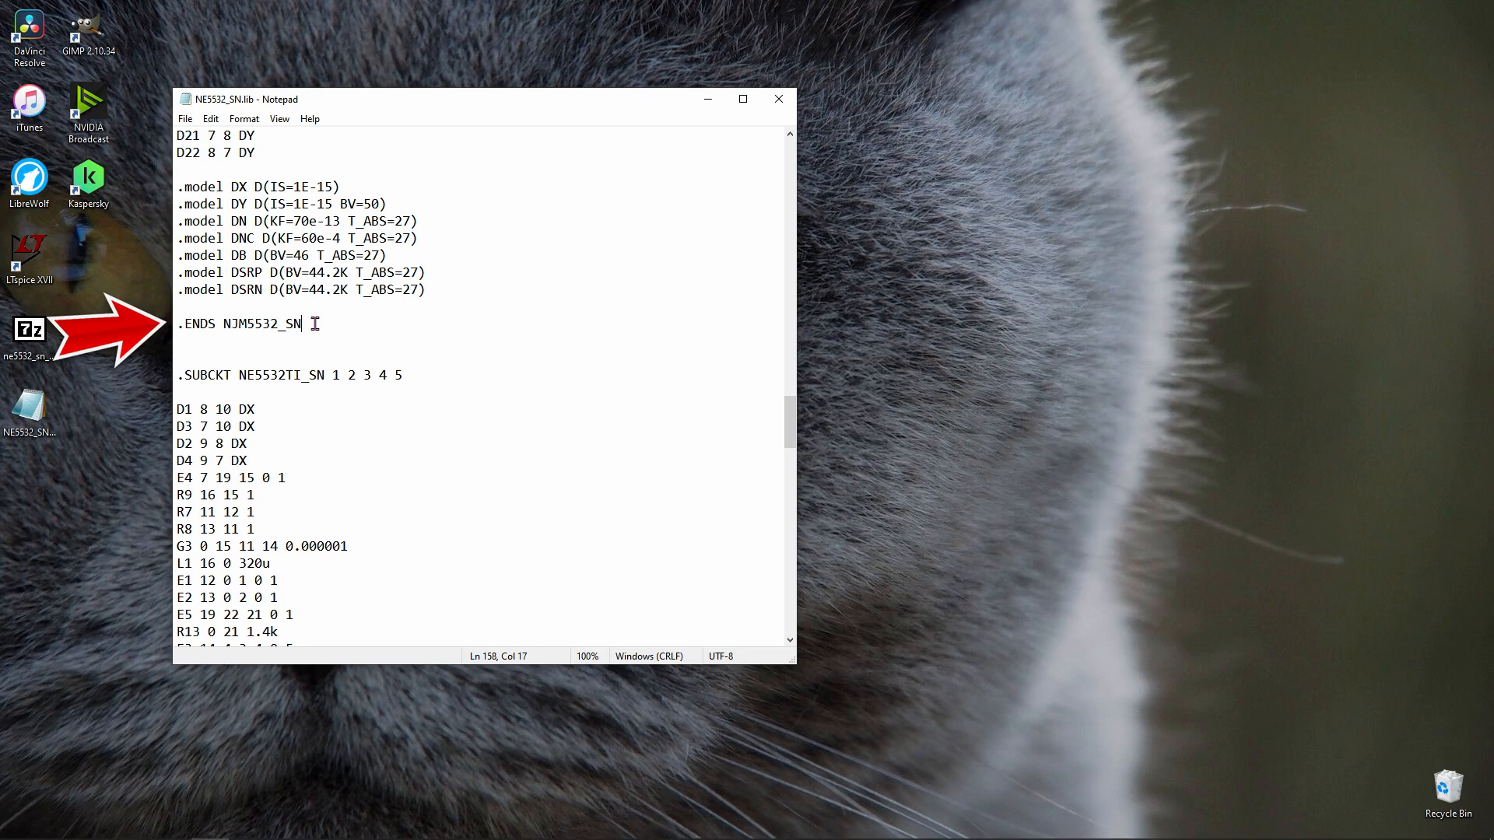
pyautogui.moveTo(318, 325); pyautogui.dragTo(139, 57)
pyautogui.rightClick(218, 173)
pyautogui.click(258, 224)
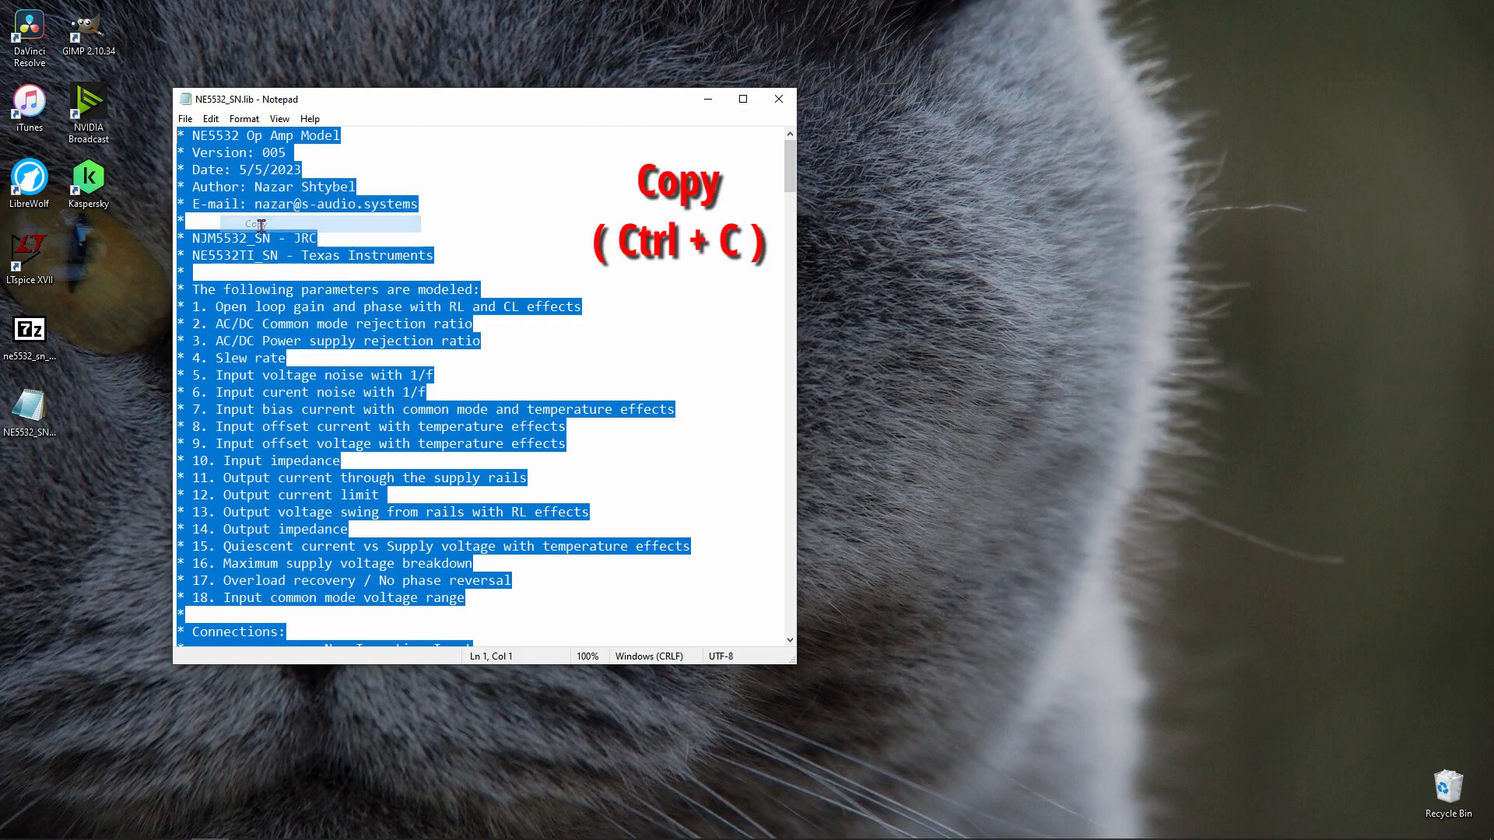
pyautogui.click(826, 396)
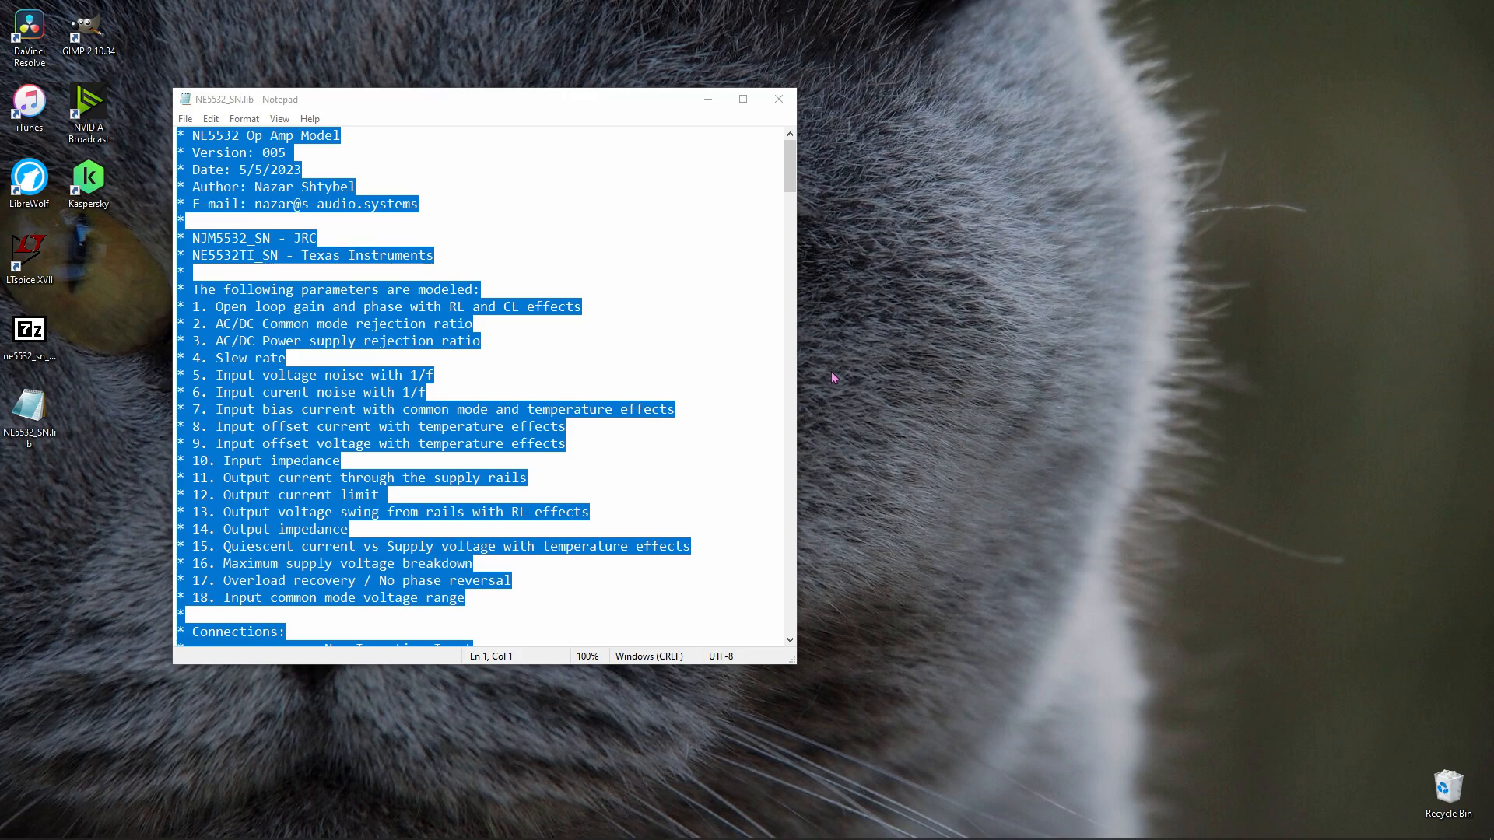
pyautogui.click(708, 99)
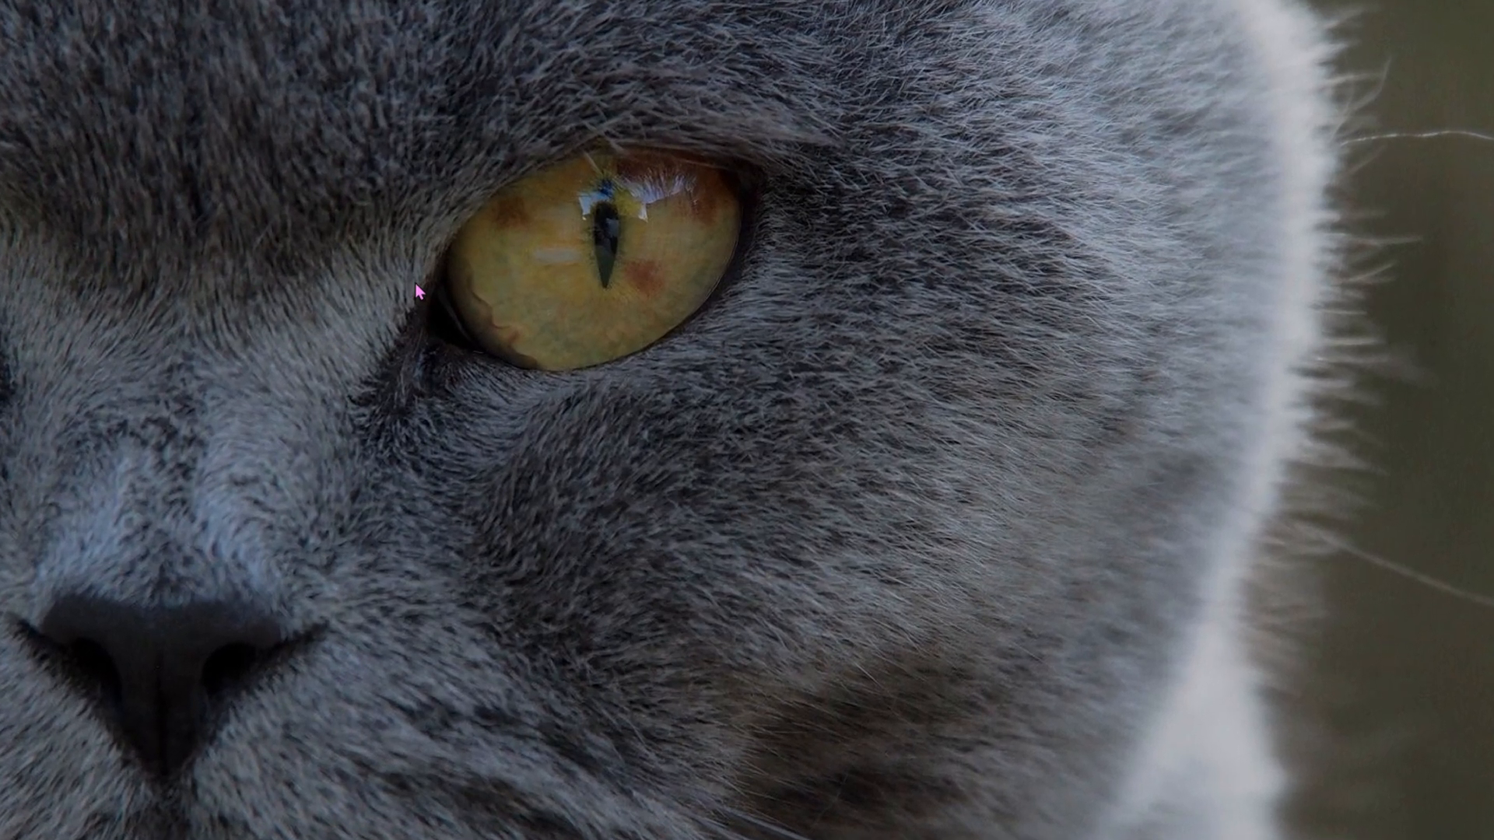
# - Create a new text document on the desktop named NJM5532.sub, accepting the file extension change
pyautogui.rightClick(416, 287)
pyautogui.moveTo(466, 489)
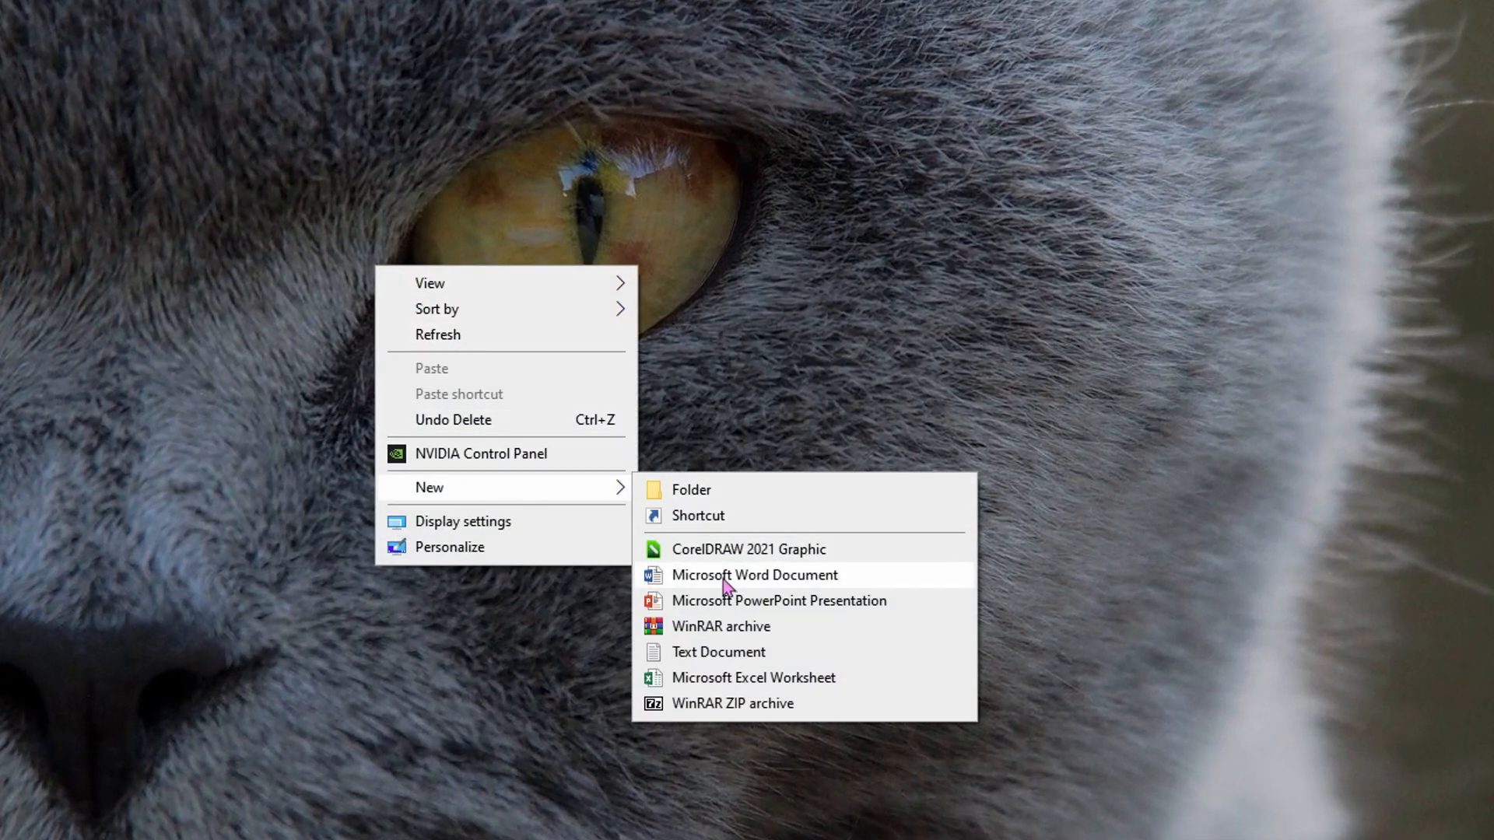
pyautogui.click(716, 653)
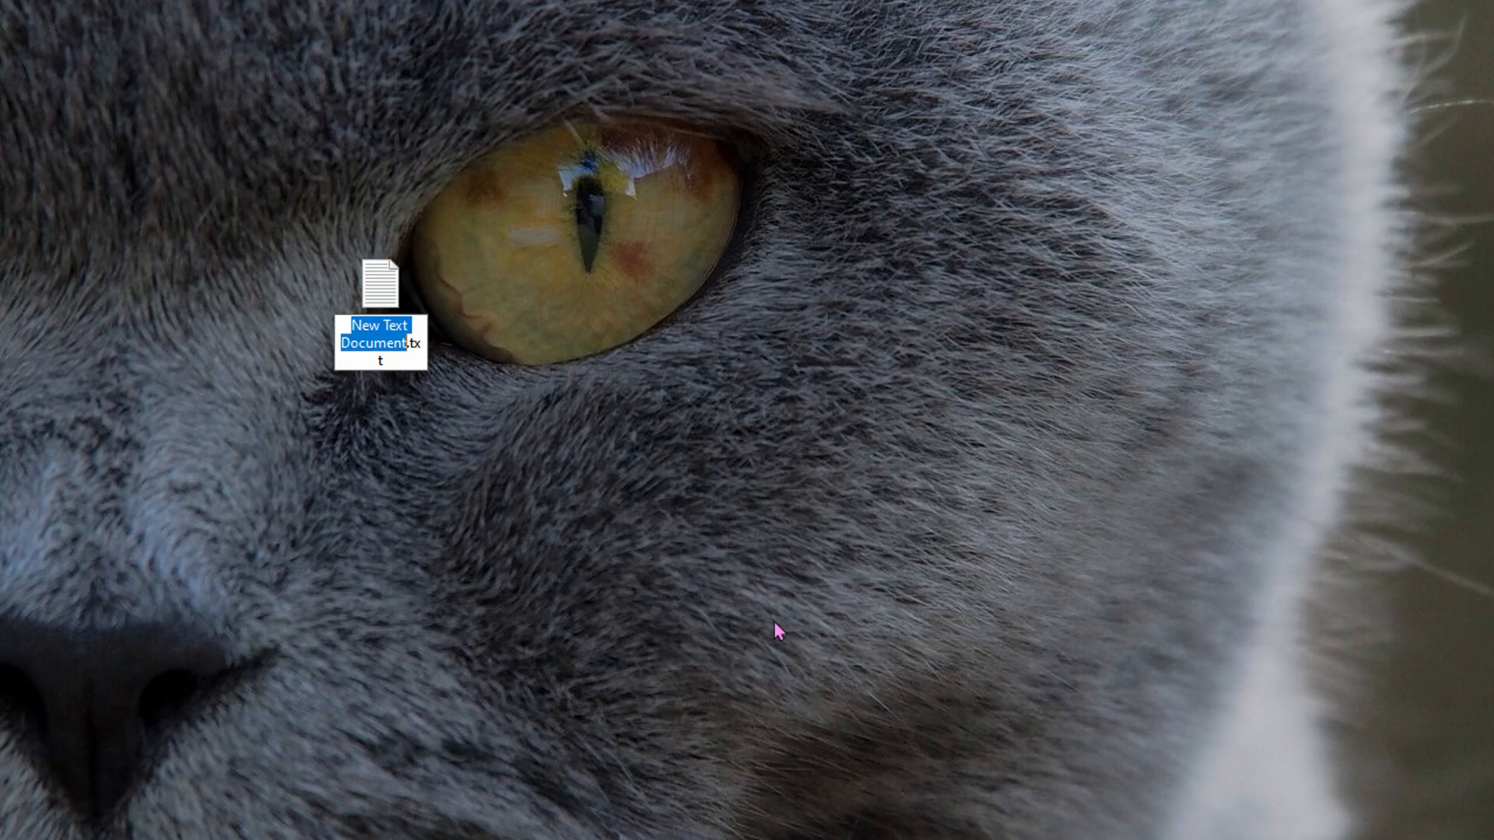
pyautogui.write('NJM')
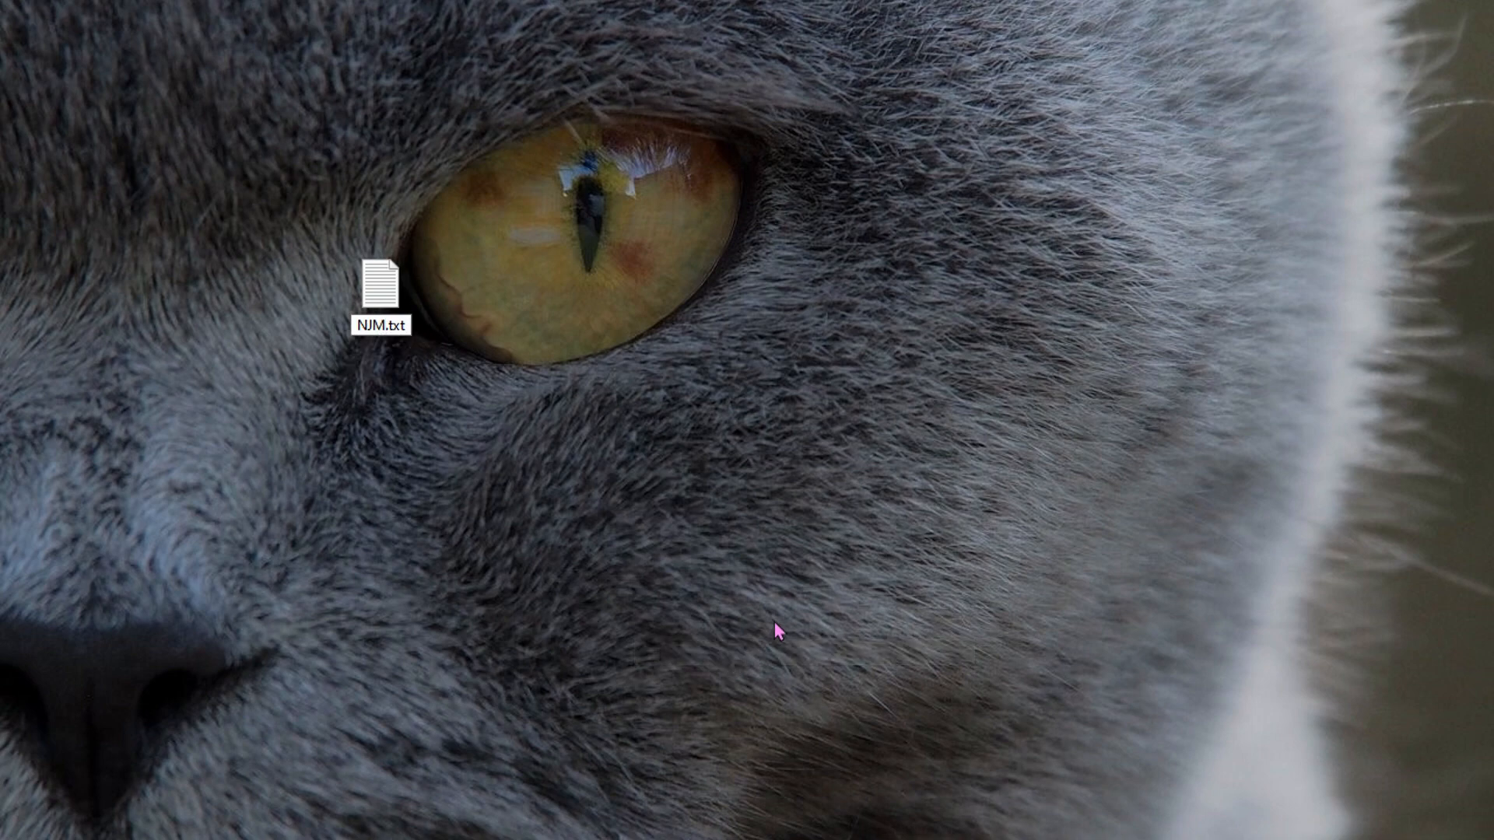
pyautogui.write('5532')
pyautogui.press('Delete')
pyautogui.press('Delete')
pyautogui.press('Delete')
pyautogui.press('Delete')
pyautogui.write('.sub')
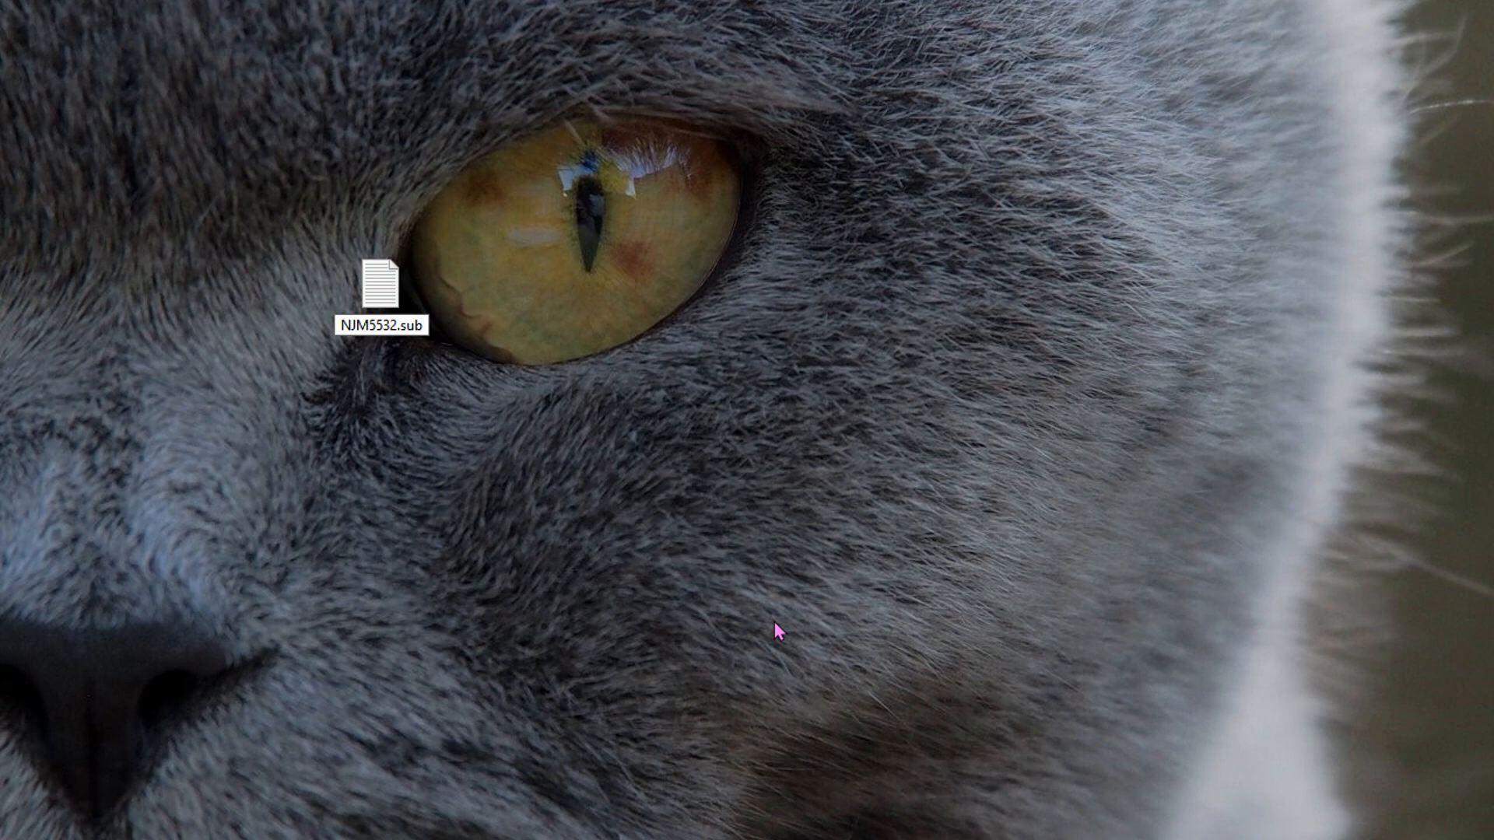
pyautogui.press('Return')
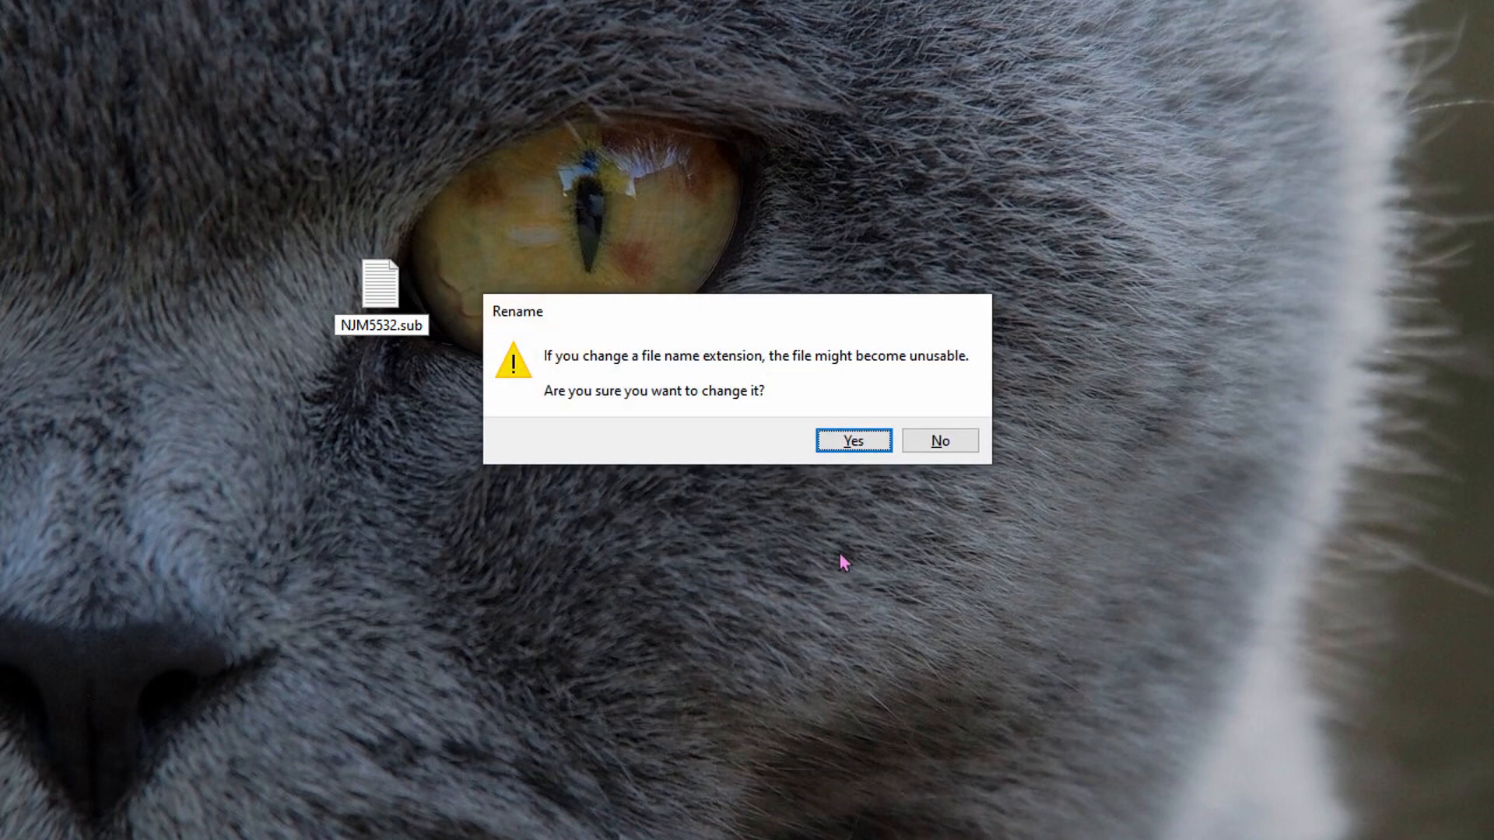
pyautogui.click(871, 445)
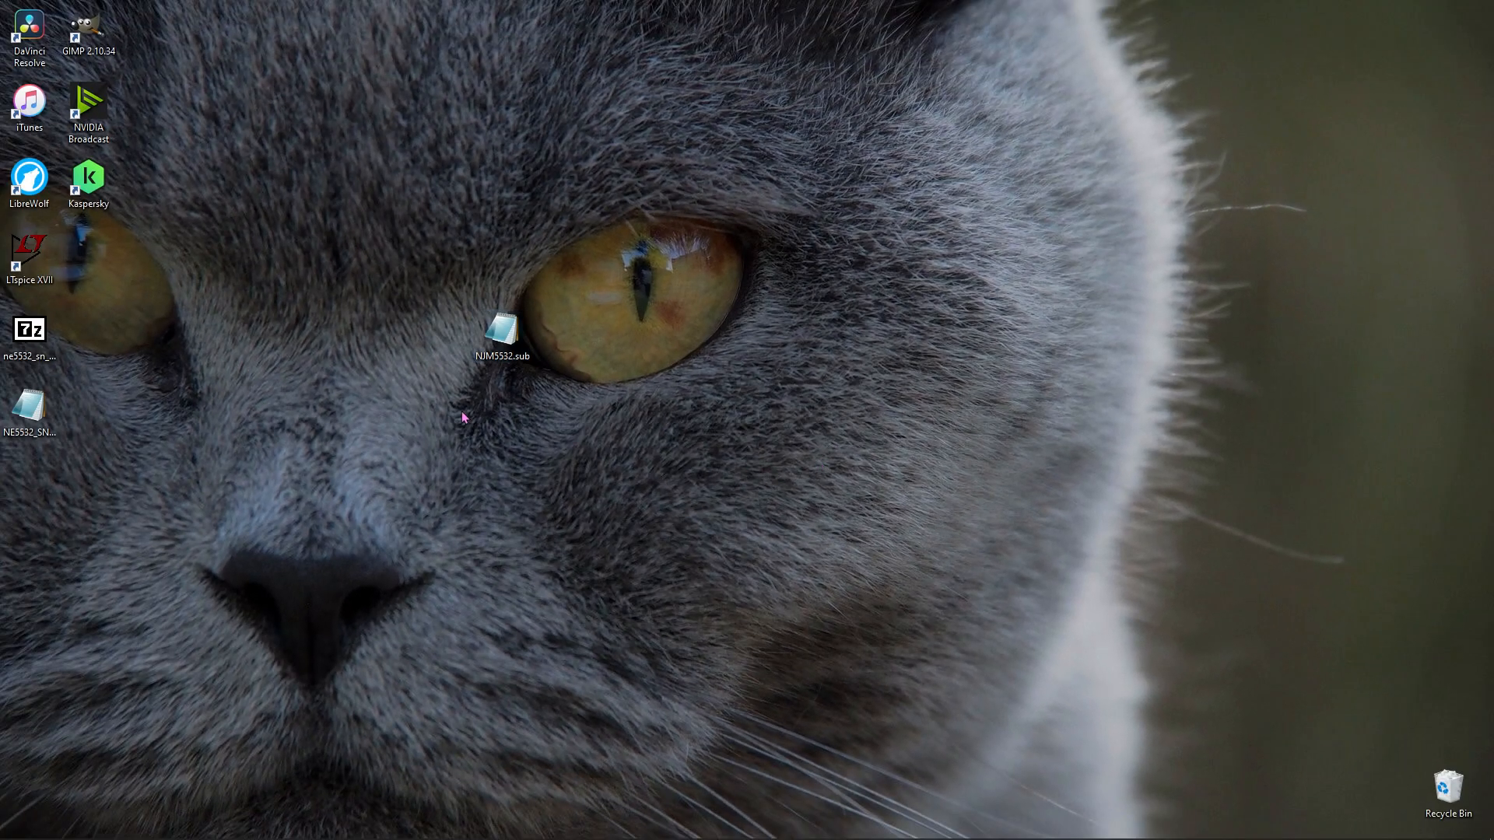
# - Move NJM5532.sub below the other desktop icons, paste the copied NJM5532_SN model into it, save it and close it
pyautogui.moveTo(512, 344); pyautogui.dragTo(91, 502)
pyautogui.doubleClick(81, 502)
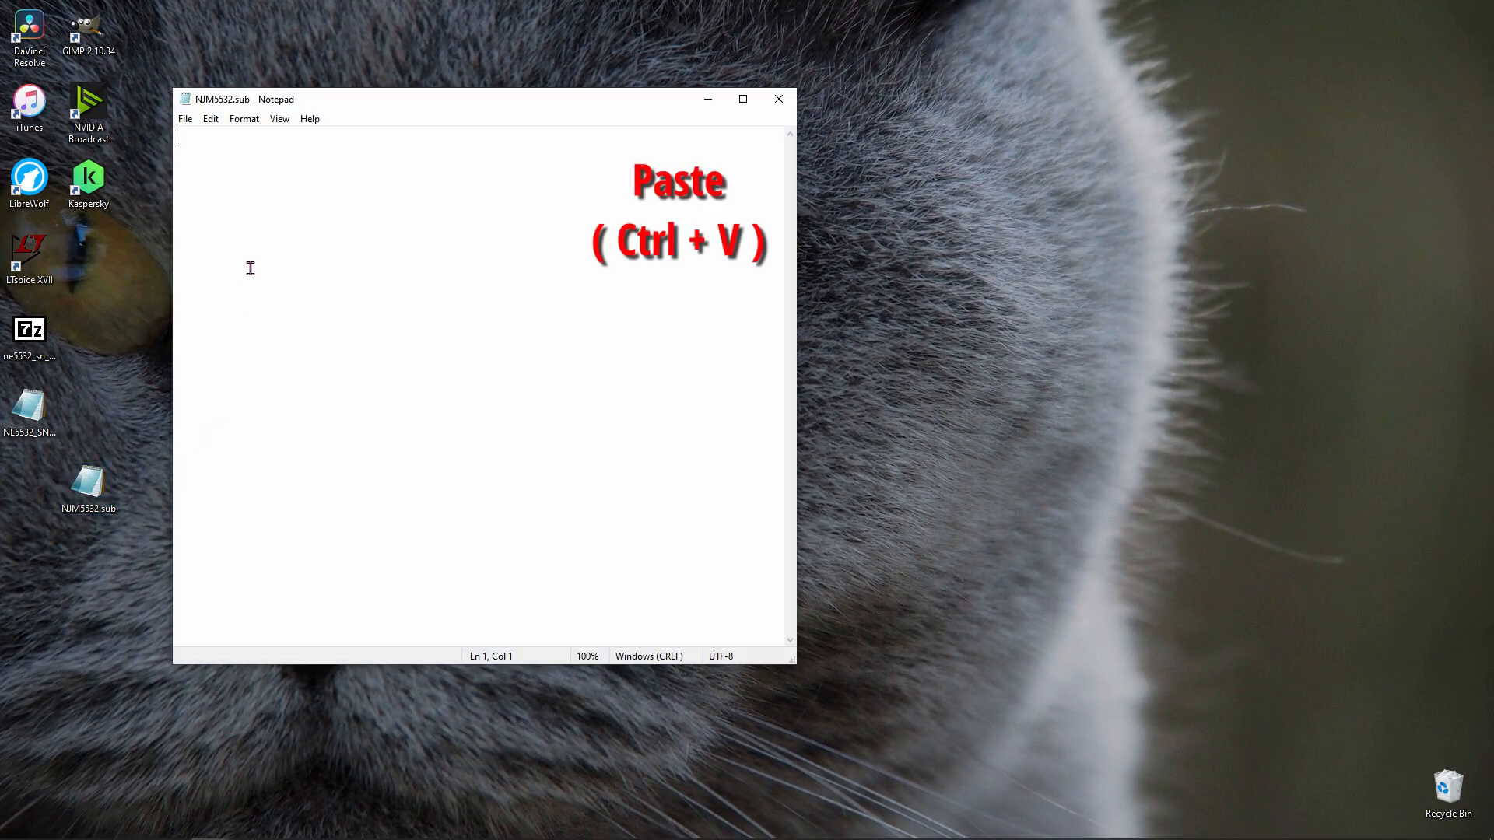
pyautogui.hotkey('ctrl', 'v')
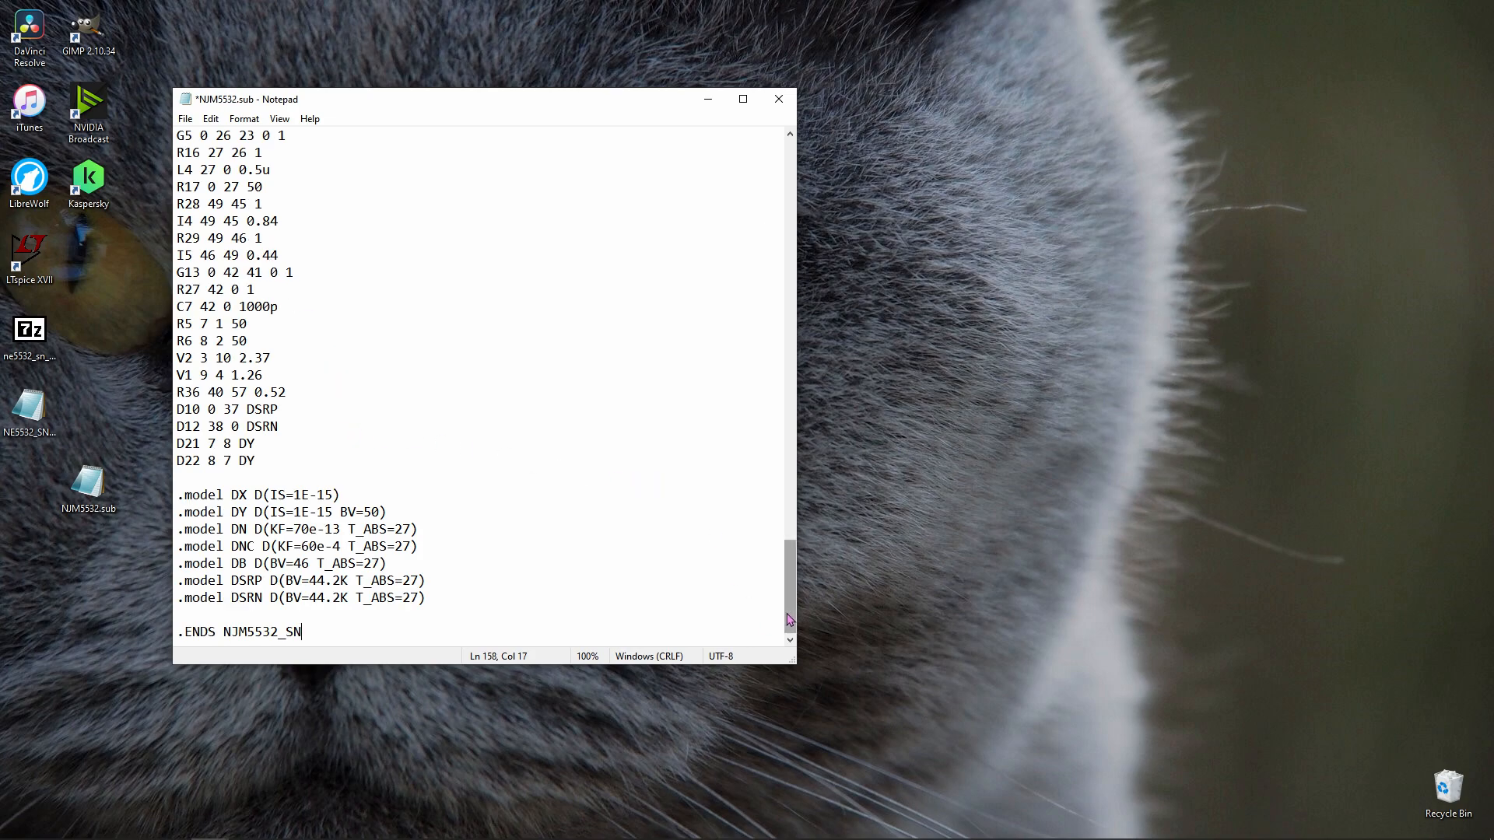
pyautogui.scroll(20, 539, 240)
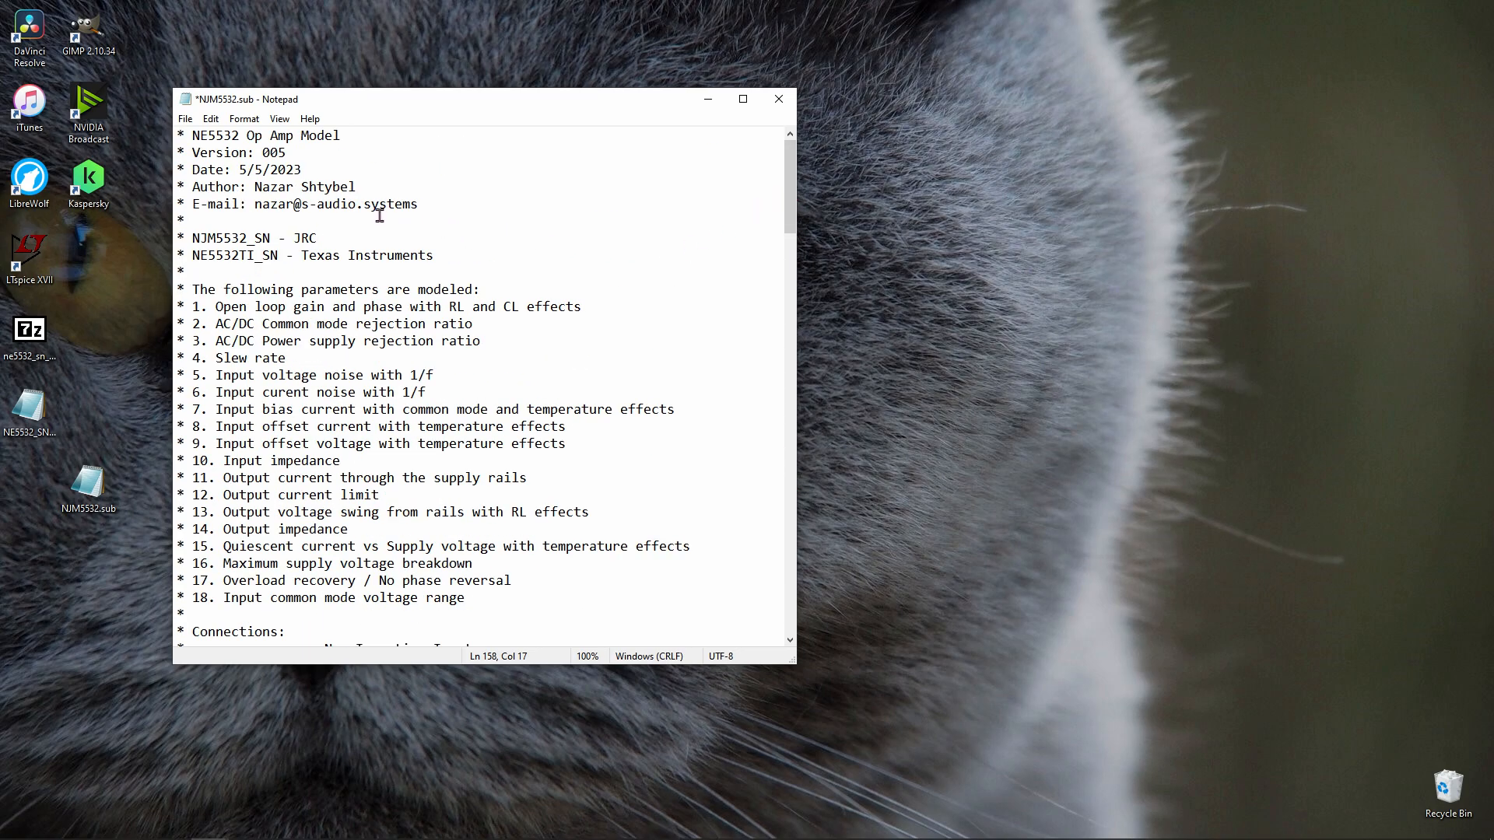
pyautogui.scroll(-6, 316, 341)
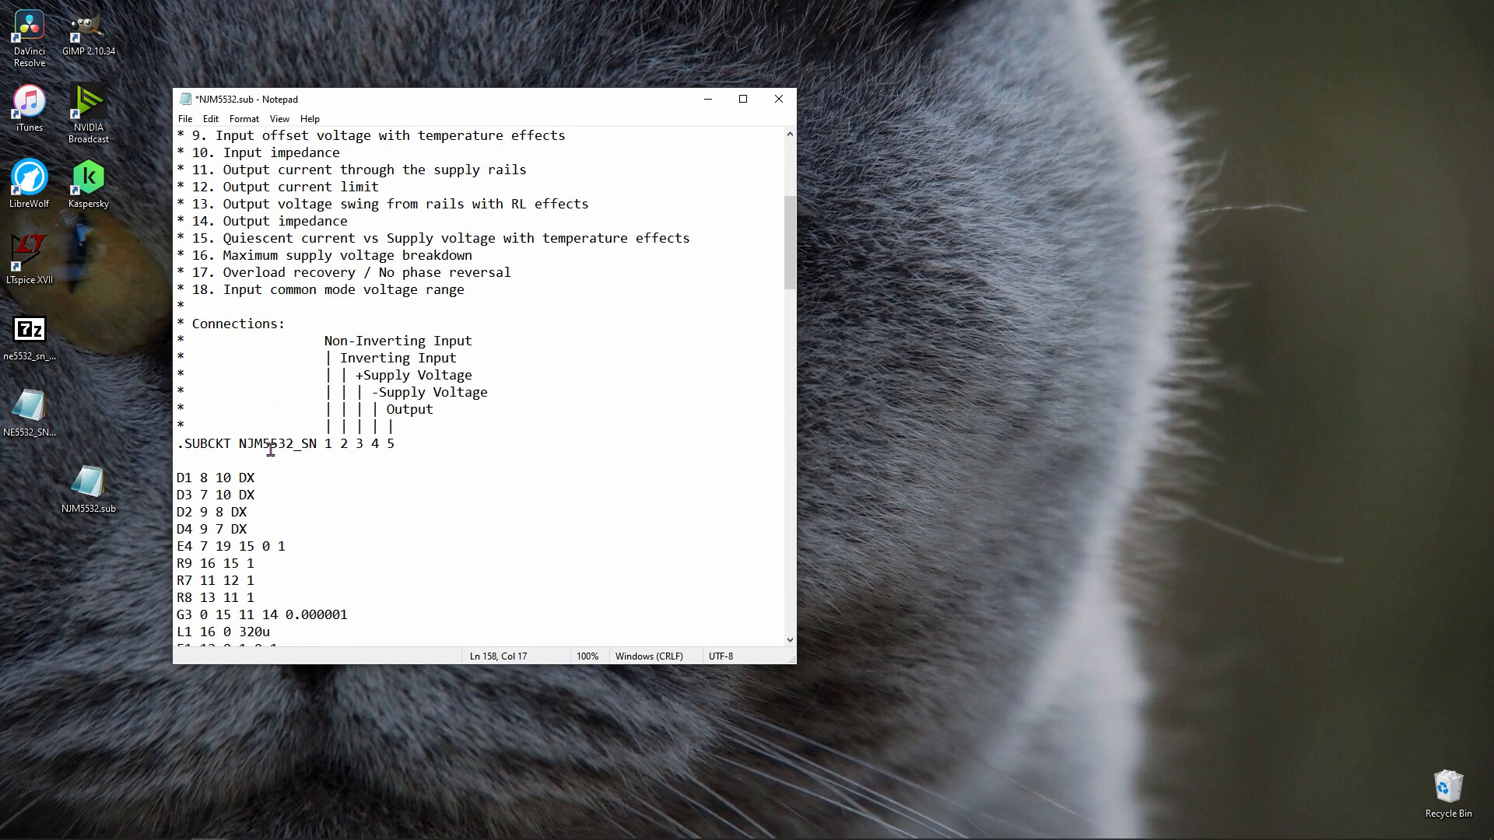
pyautogui.click(186, 120)
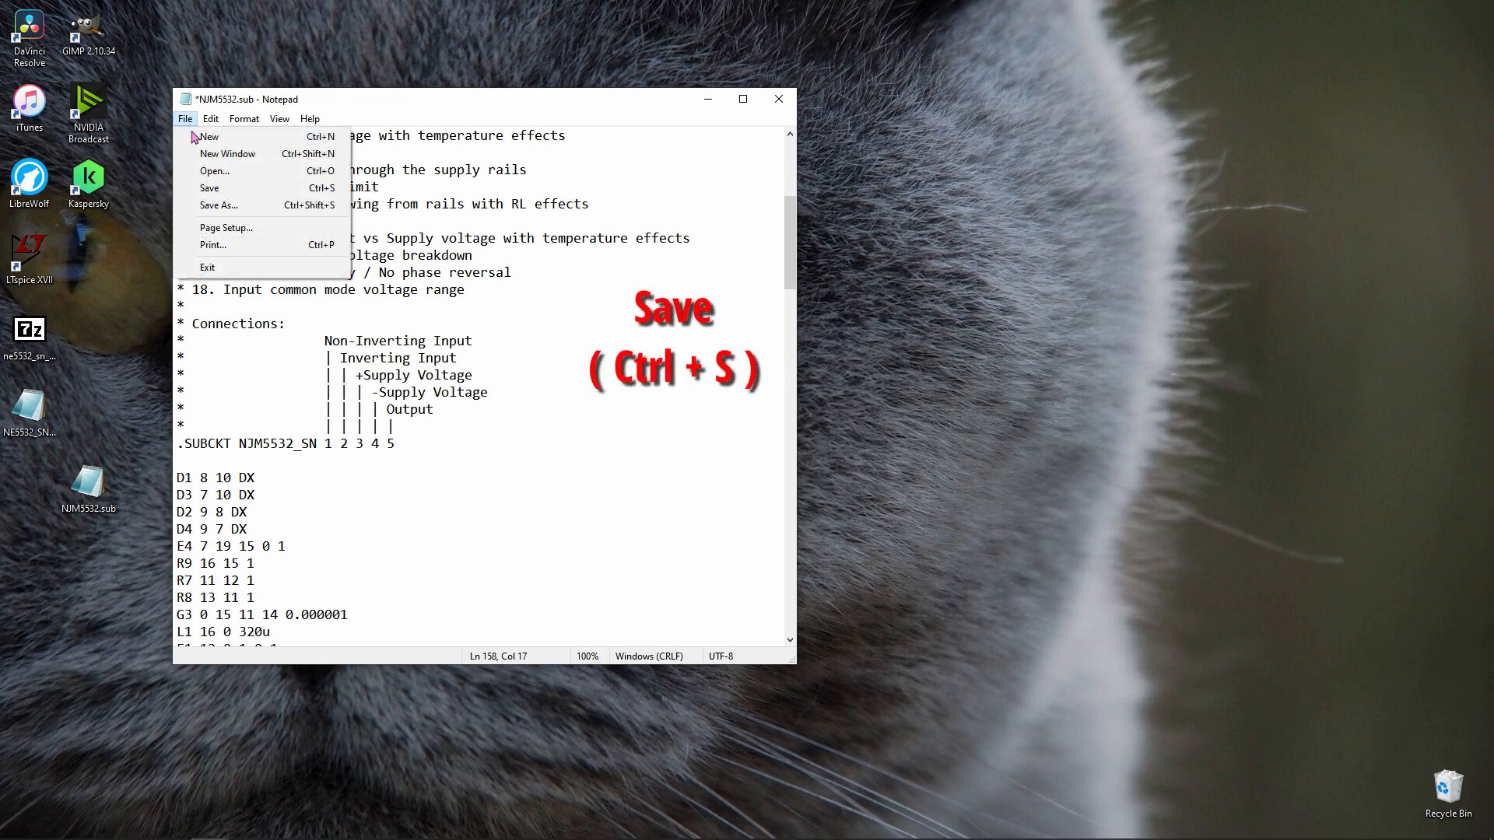
pyautogui.click(208, 189)
pyautogui.hotkey('alt', 'F4')
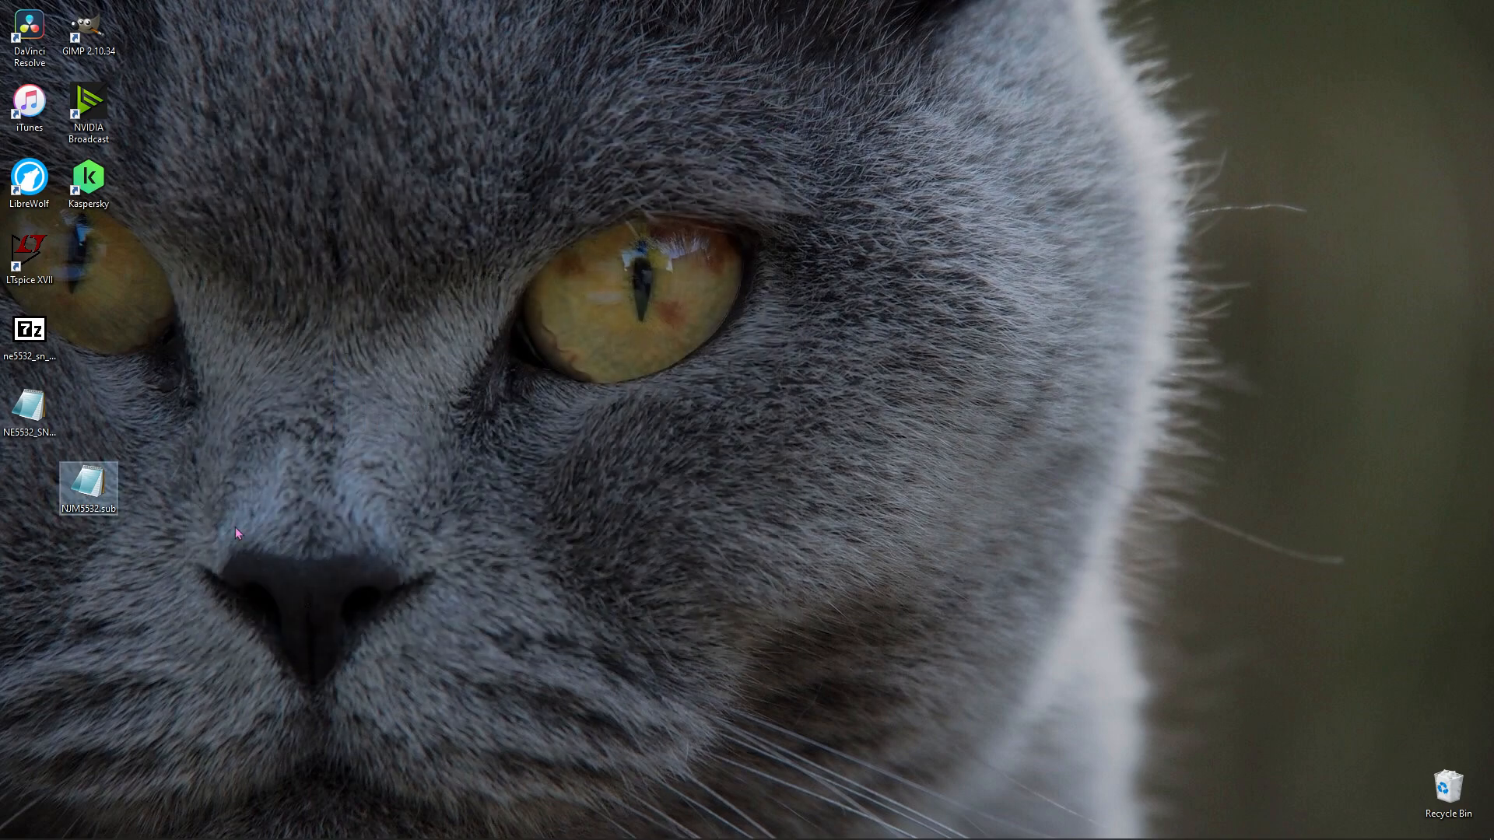
# - Move NJM5532.sub by cut and paste from the desktop into the Documents\LTspiceXVII\lib\cmp folder
pyautogui.rightClick(91, 492)
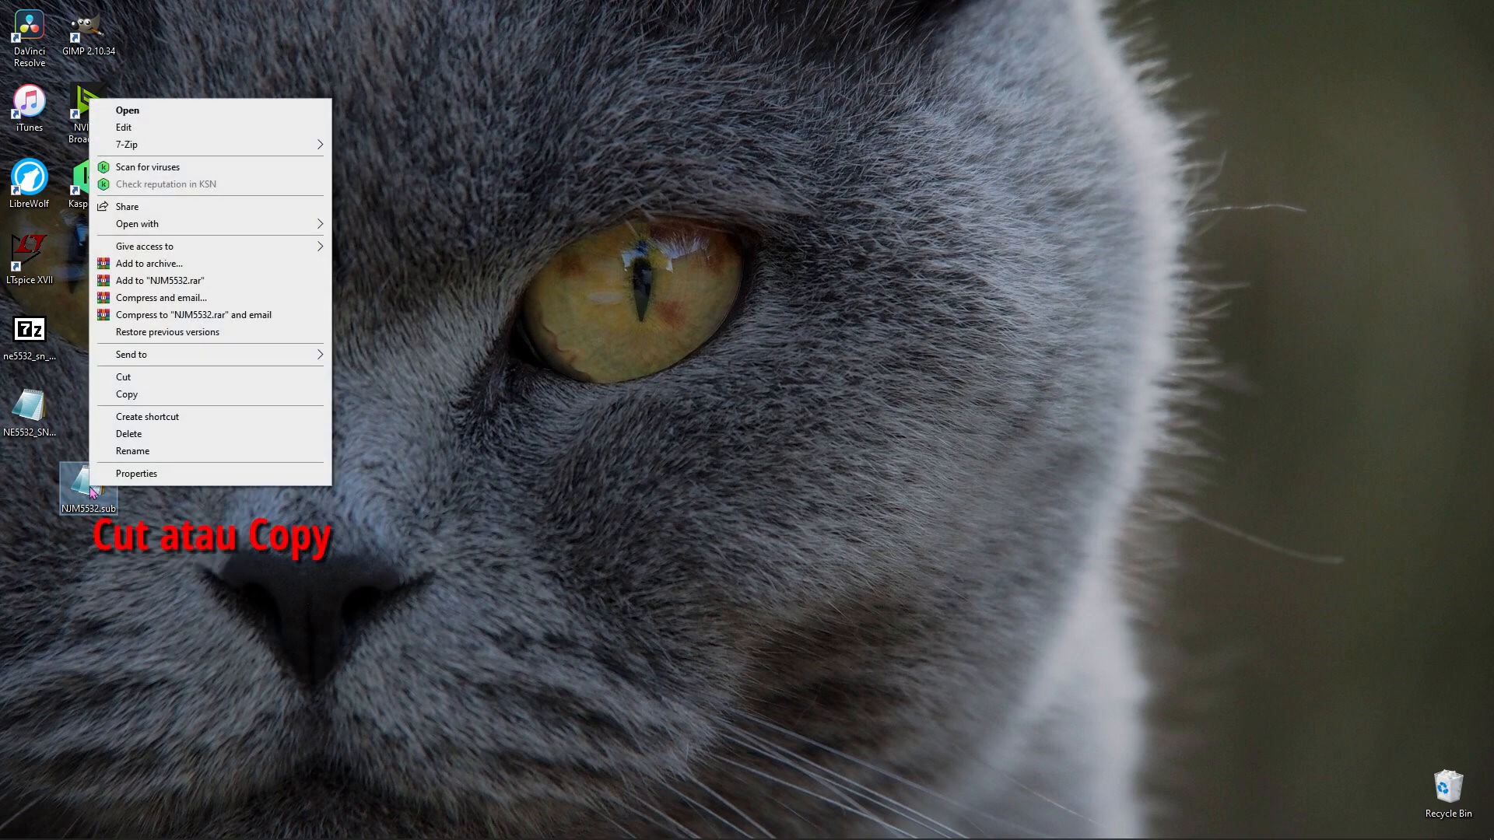
pyautogui.click(156, 380)
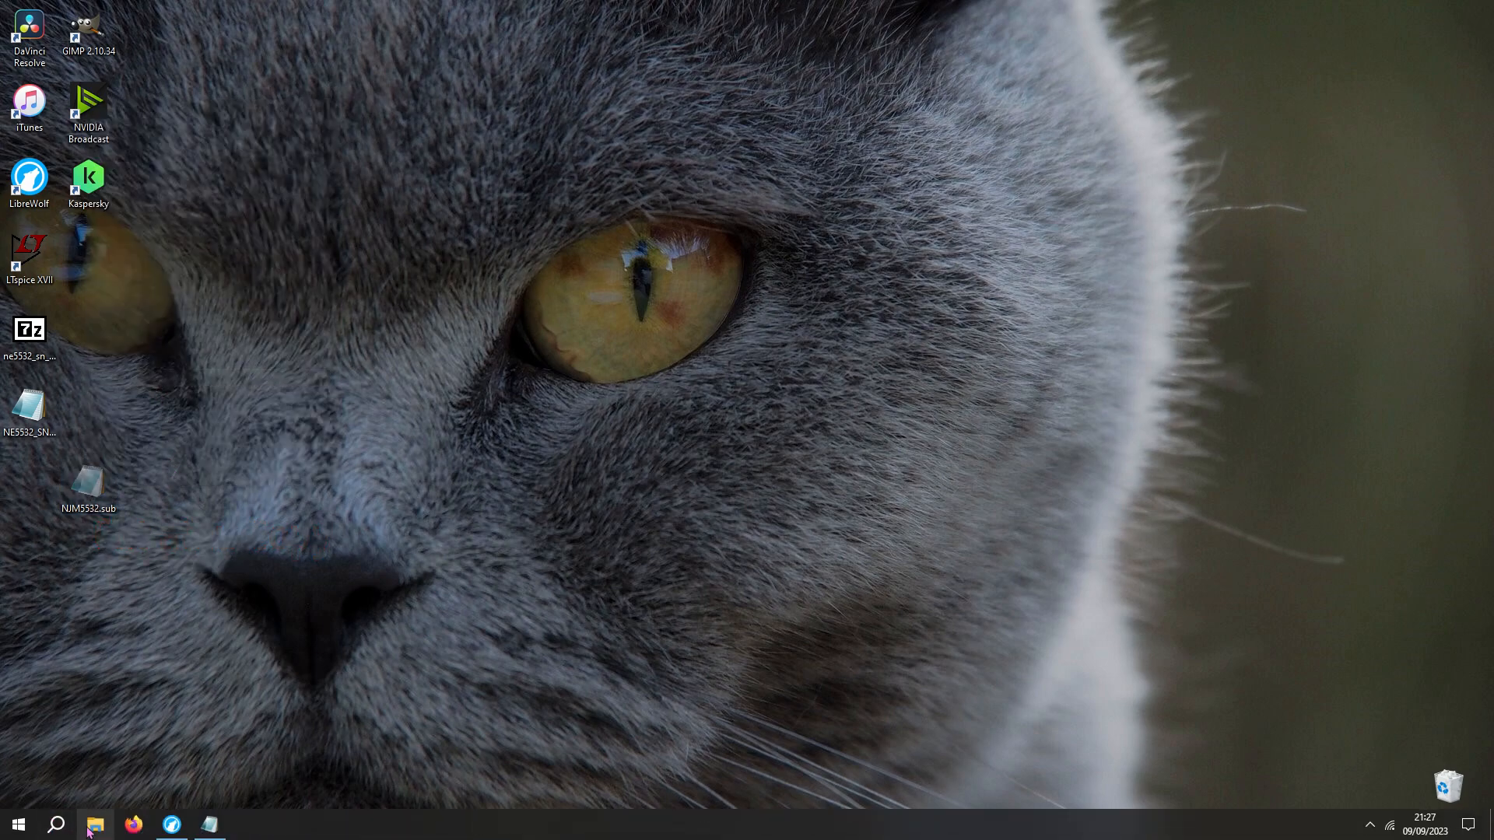
pyautogui.click(96, 831)
pyautogui.doubleClick(574, 264)
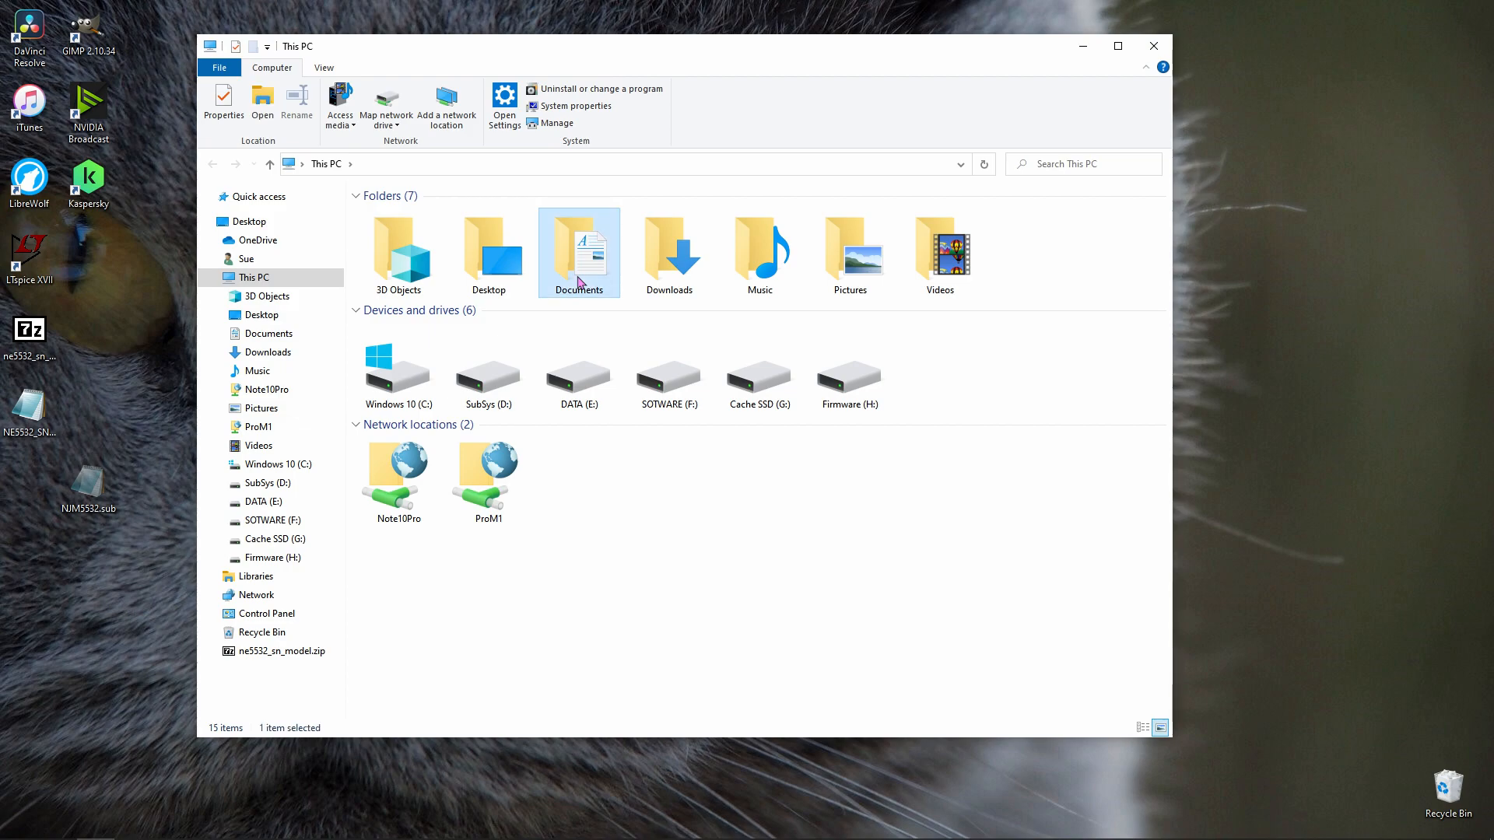
pyautogui.doubleClick(510, 246)
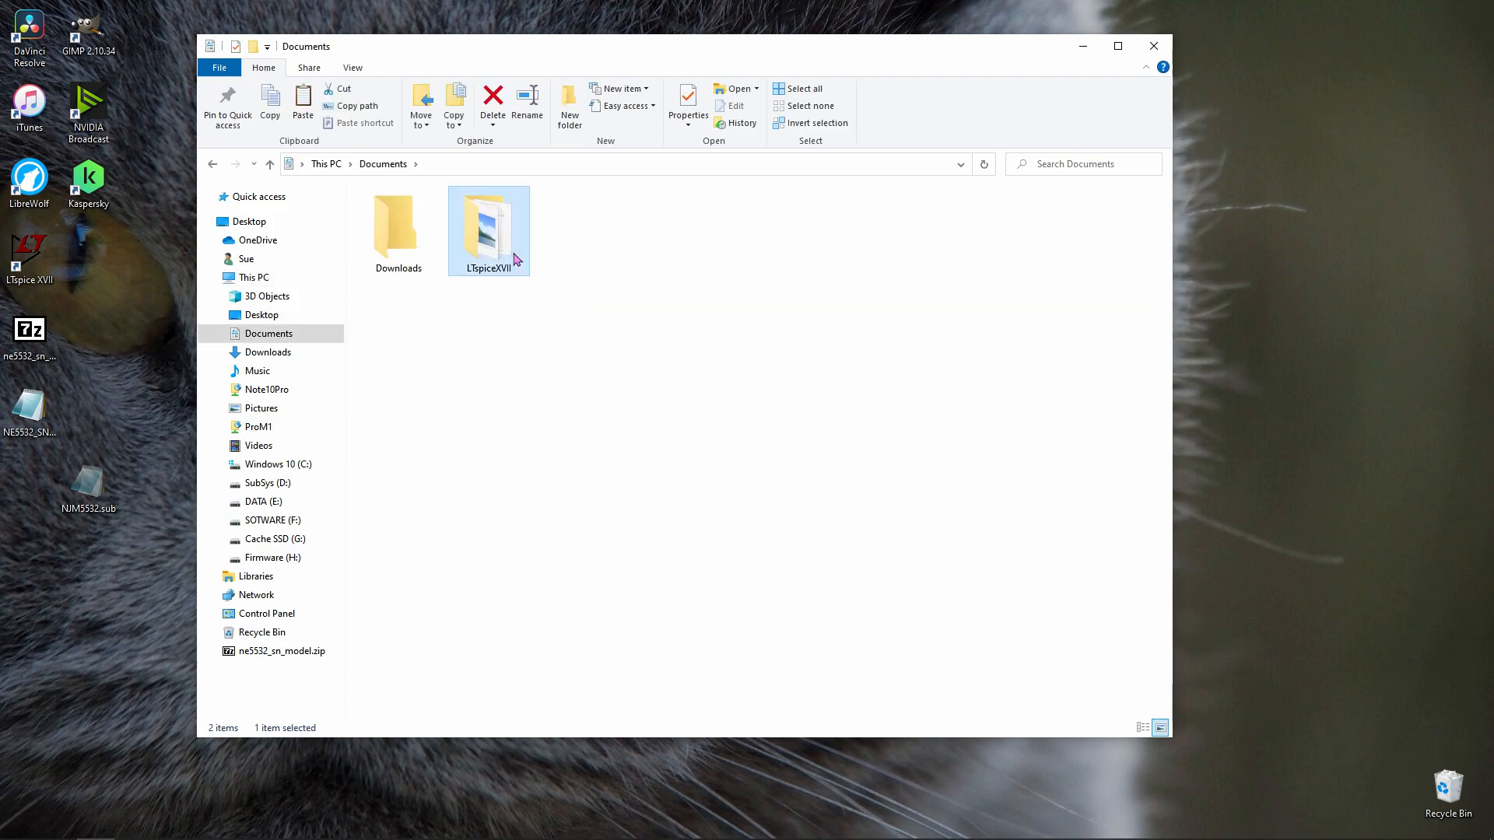
pyautogui.doubleClick(382, 230)
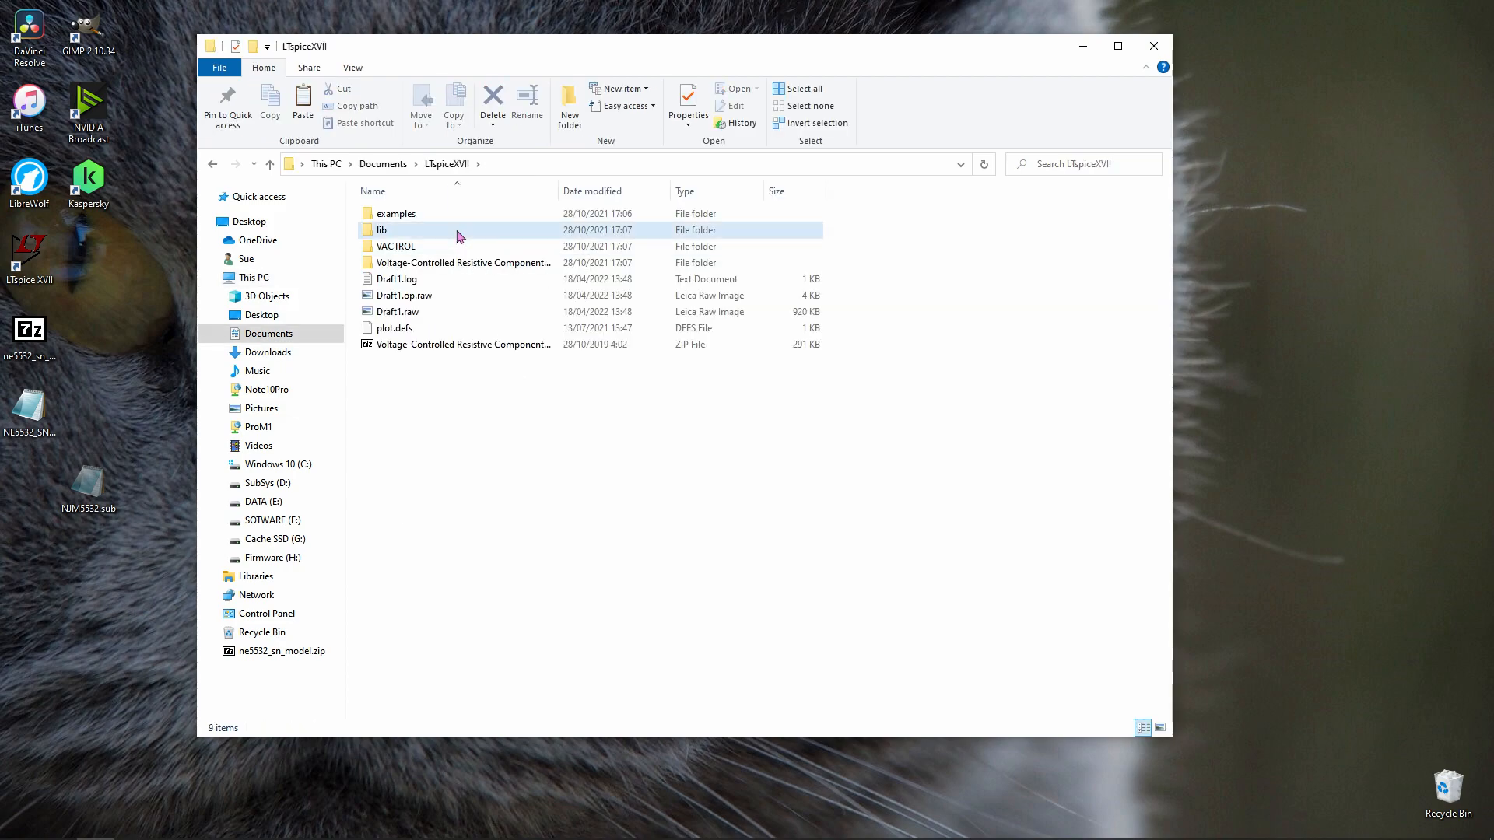
pyautogui.click(460, 217)
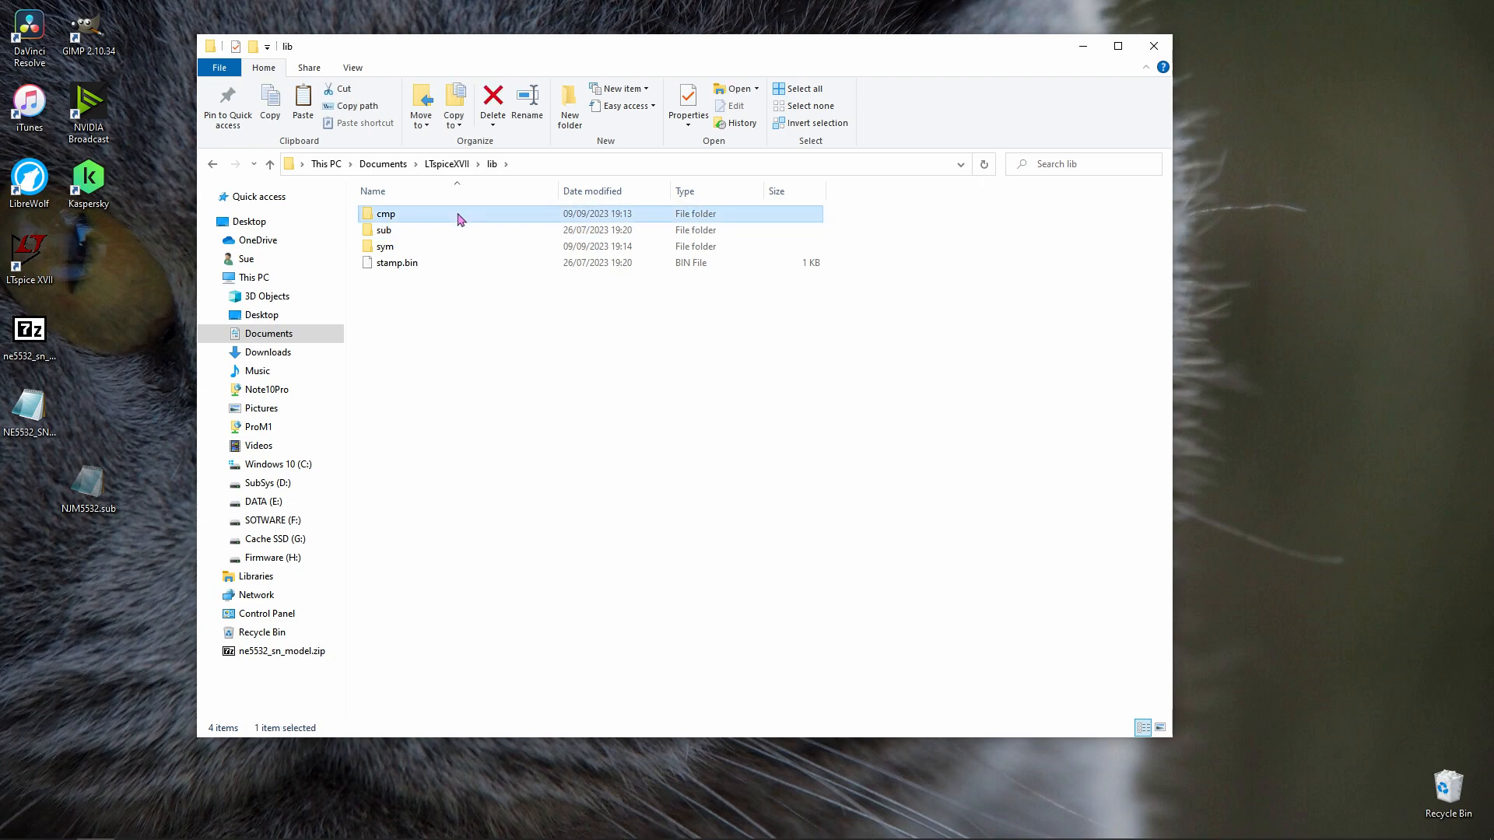
pyautogui.doubleClick(459, 217)
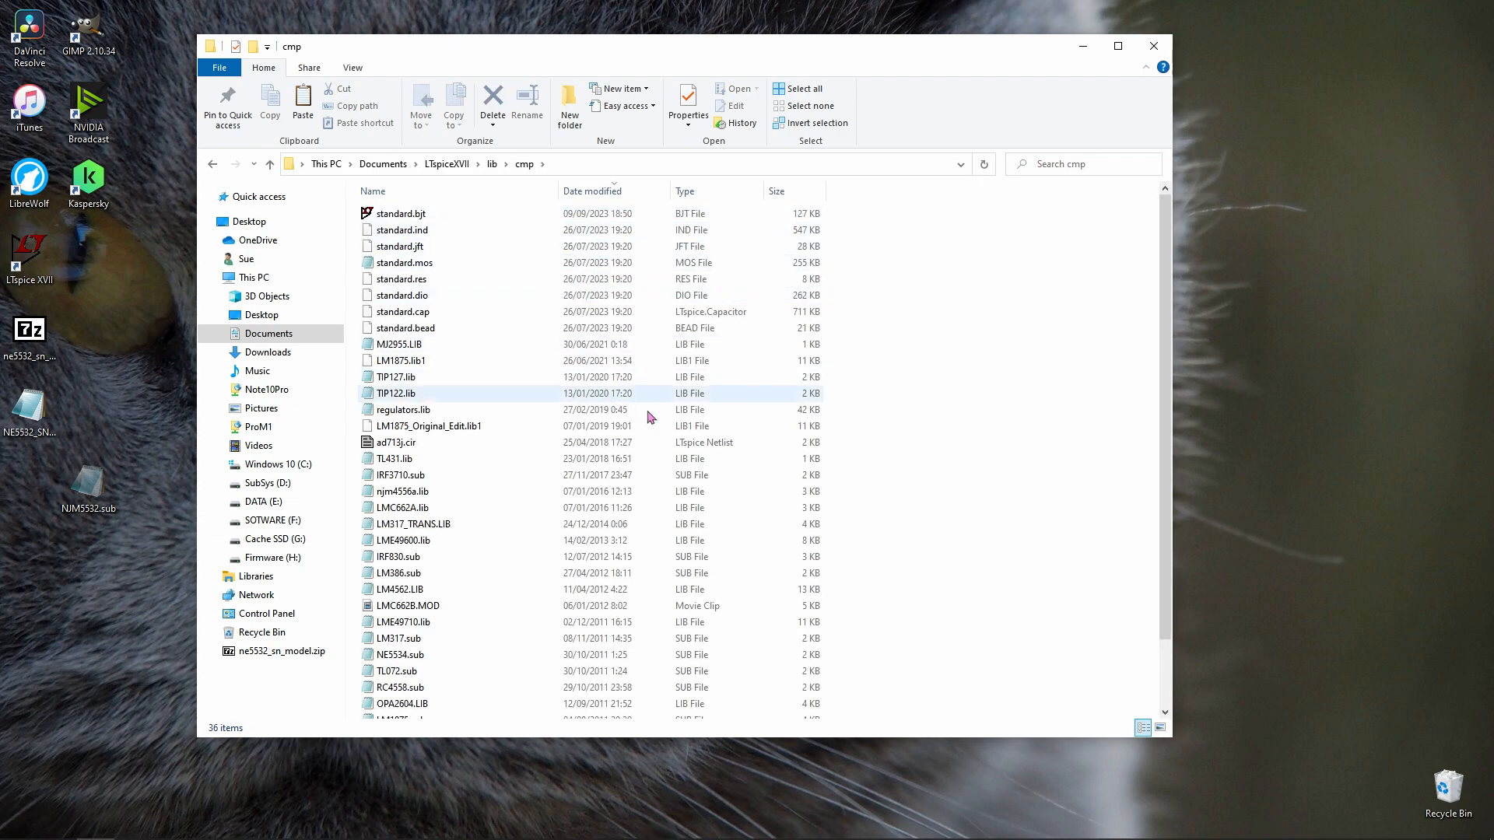
pyautogui.rightClick(1014, 399)
pyautogui.click(1035, 502)
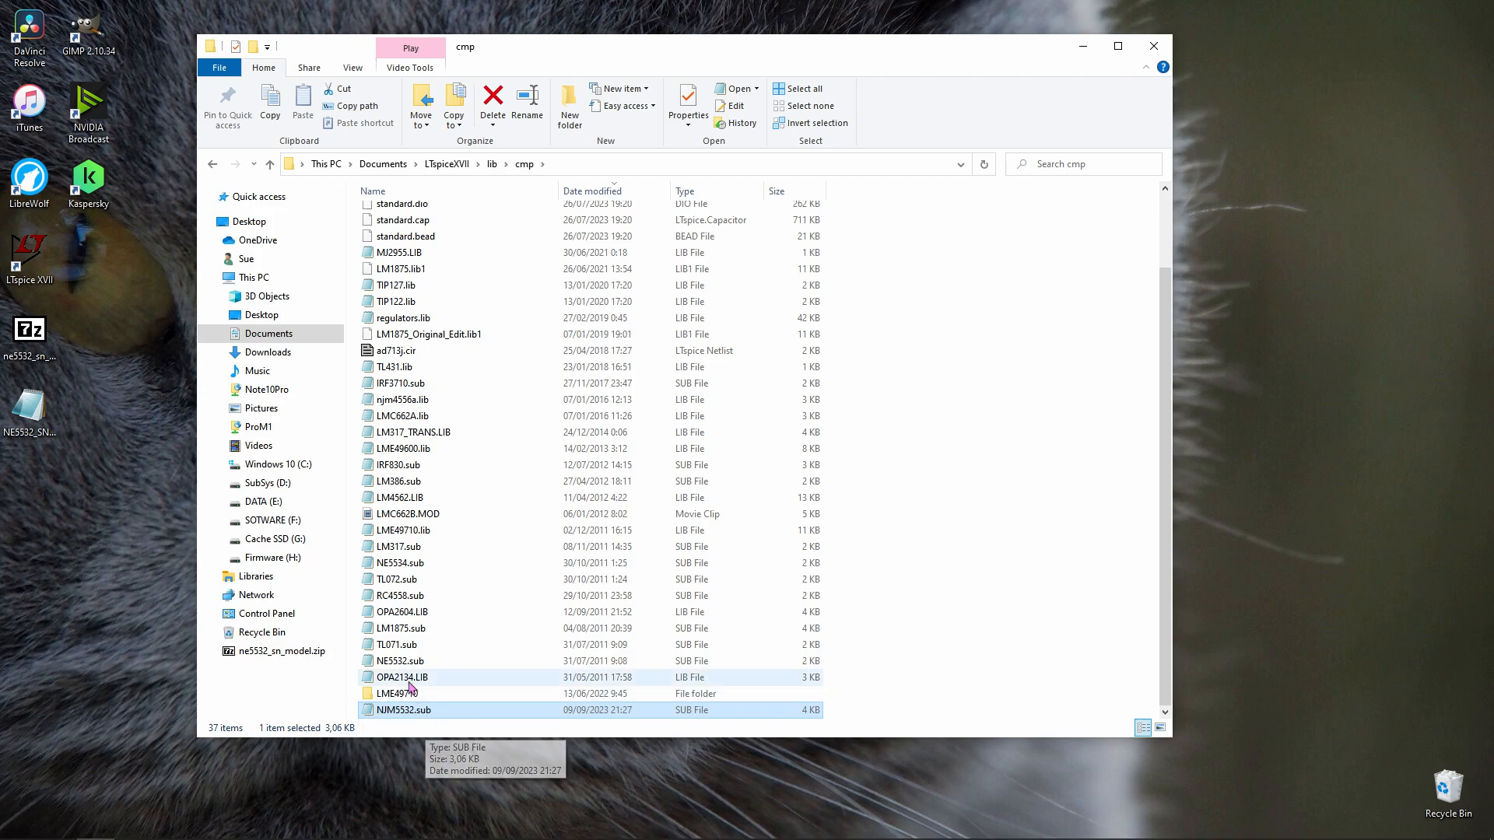
# - Launch LTspice XVII from the desktop and decline the Web Sync update
pyautogui.click(129, 572)
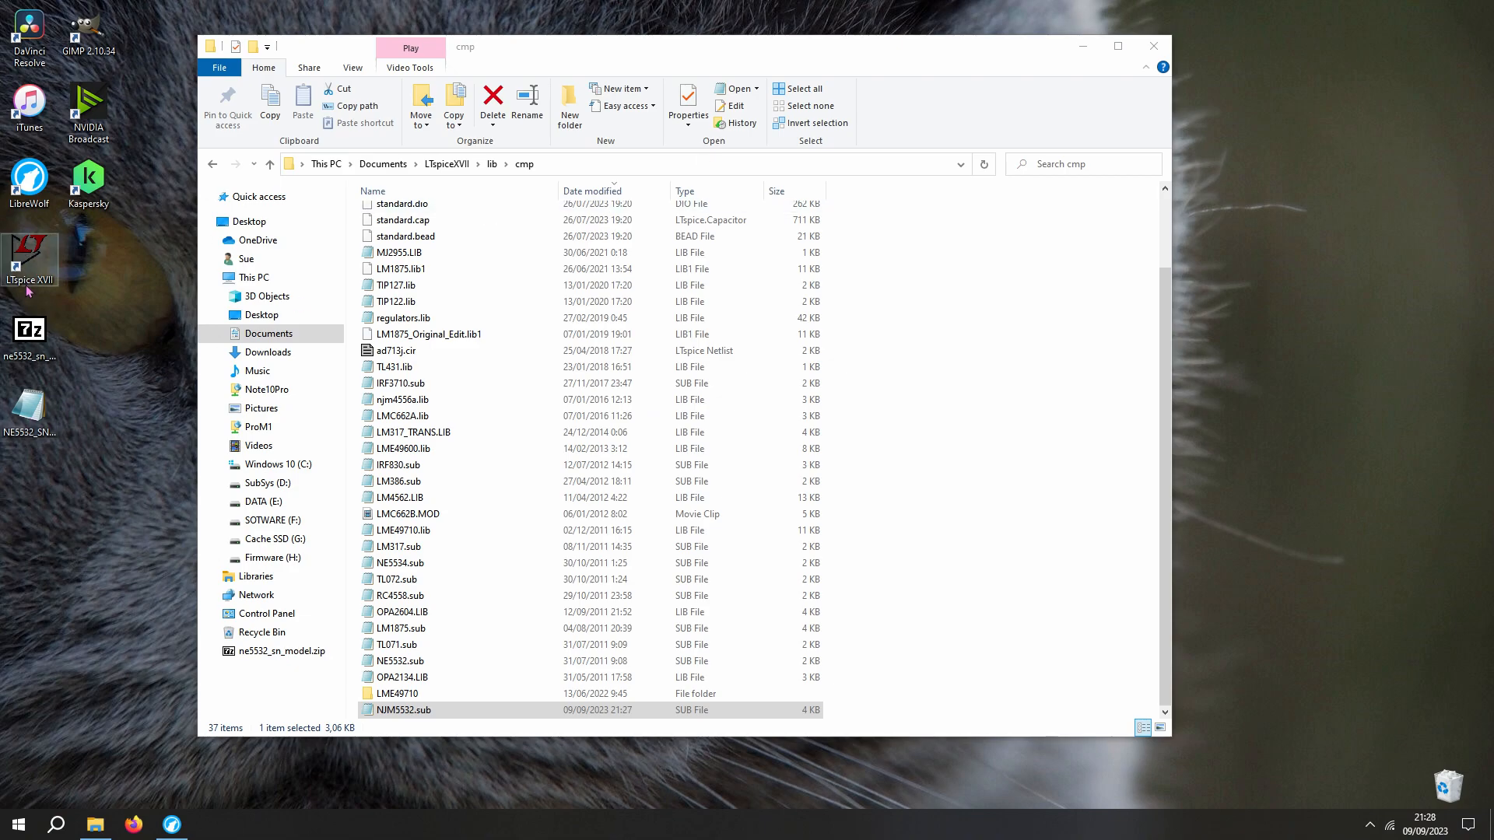
pyautogui.doubleClick(28, 284)
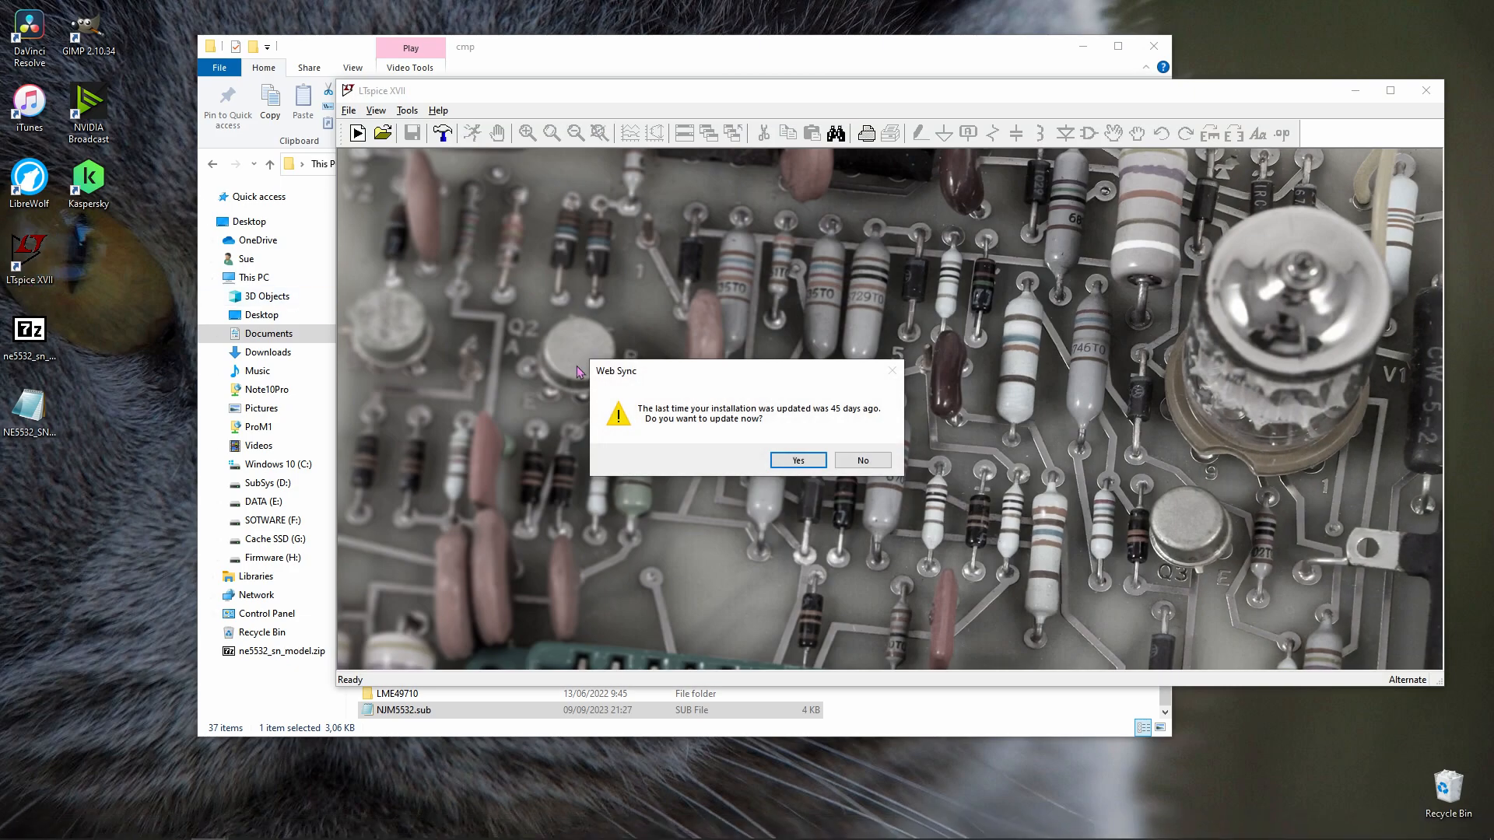
pyautogui.click(863, 460)
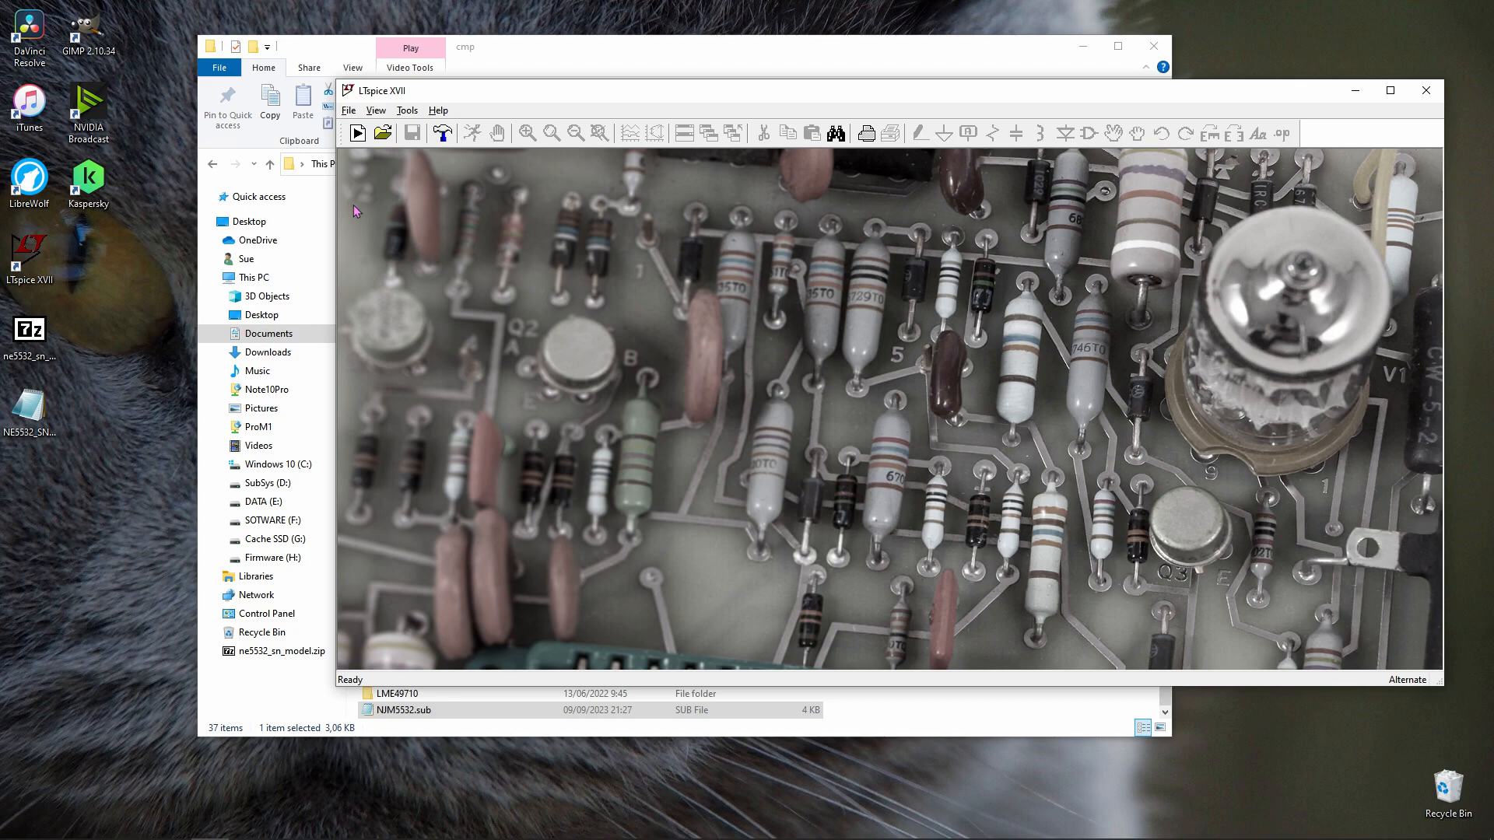
# - Start a new blank symbol and maximize the LTspice window
pyautogui.click(348, 112)
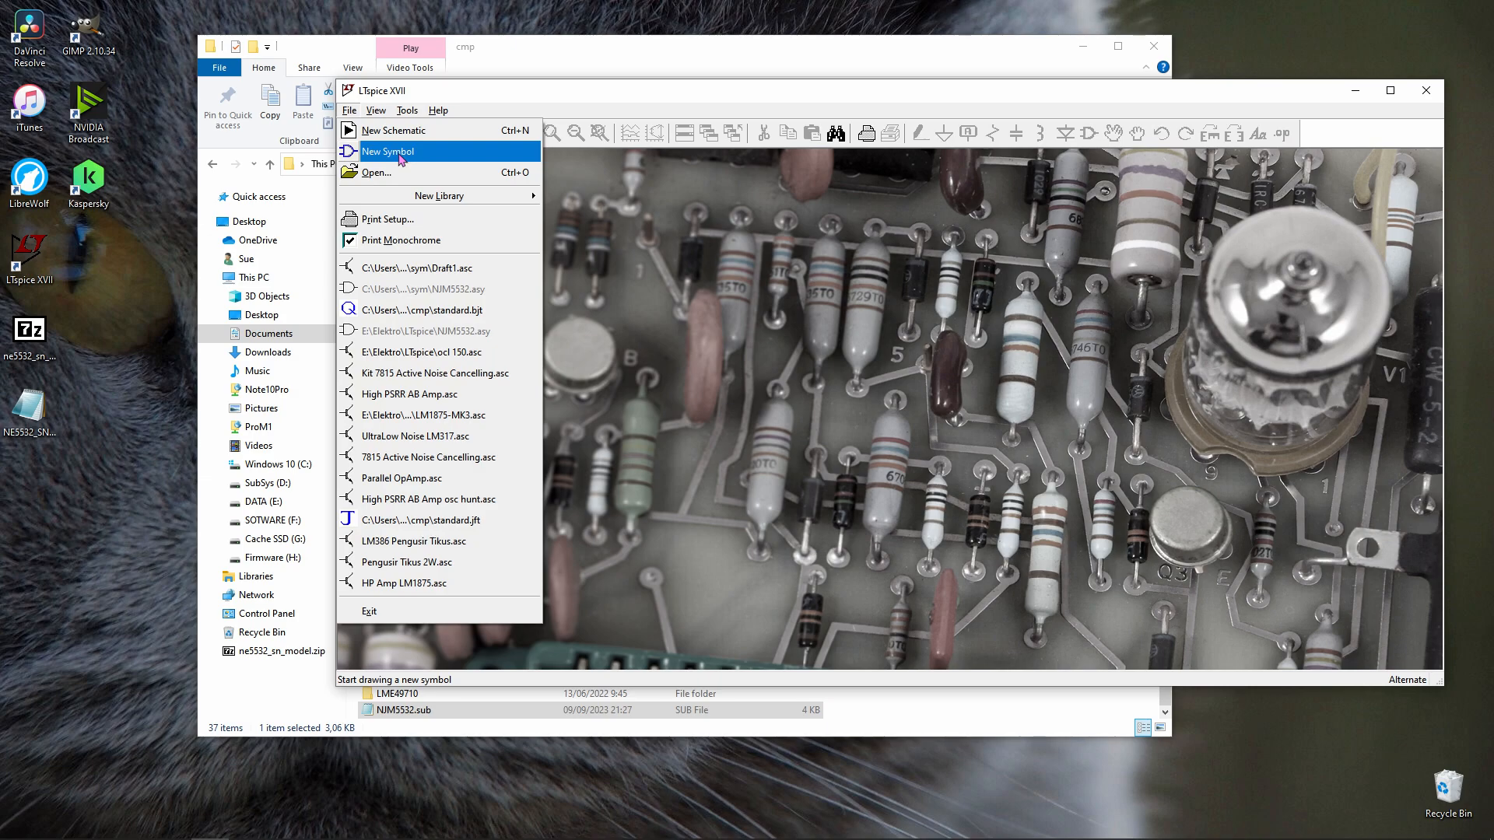
pyautogui.click(451, 153)
pyautogui.moveTo(944, 100); pyautogui.dragTo(873, 90)
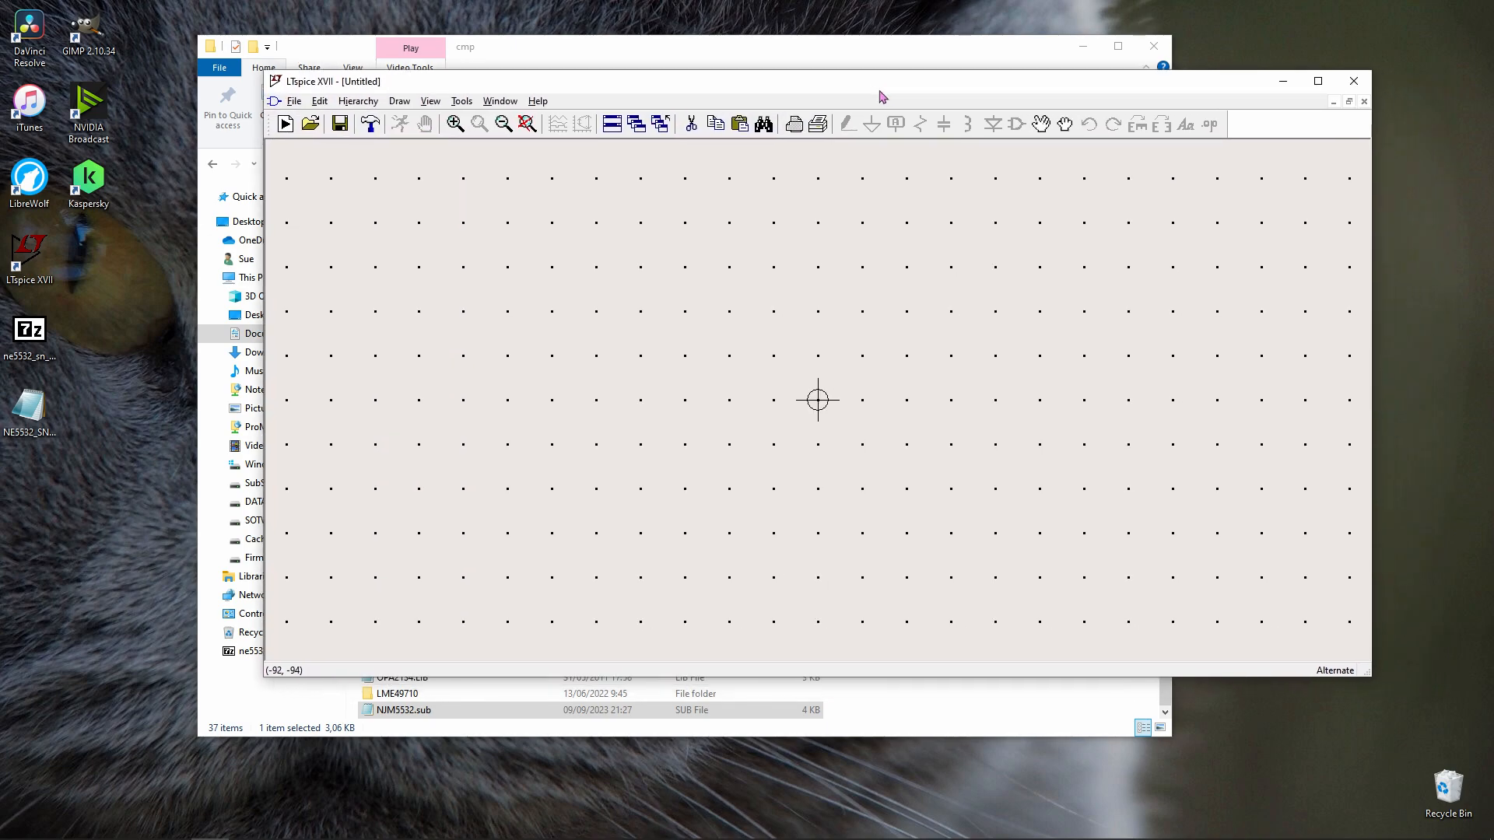
pyautogui.click(1319, 83)
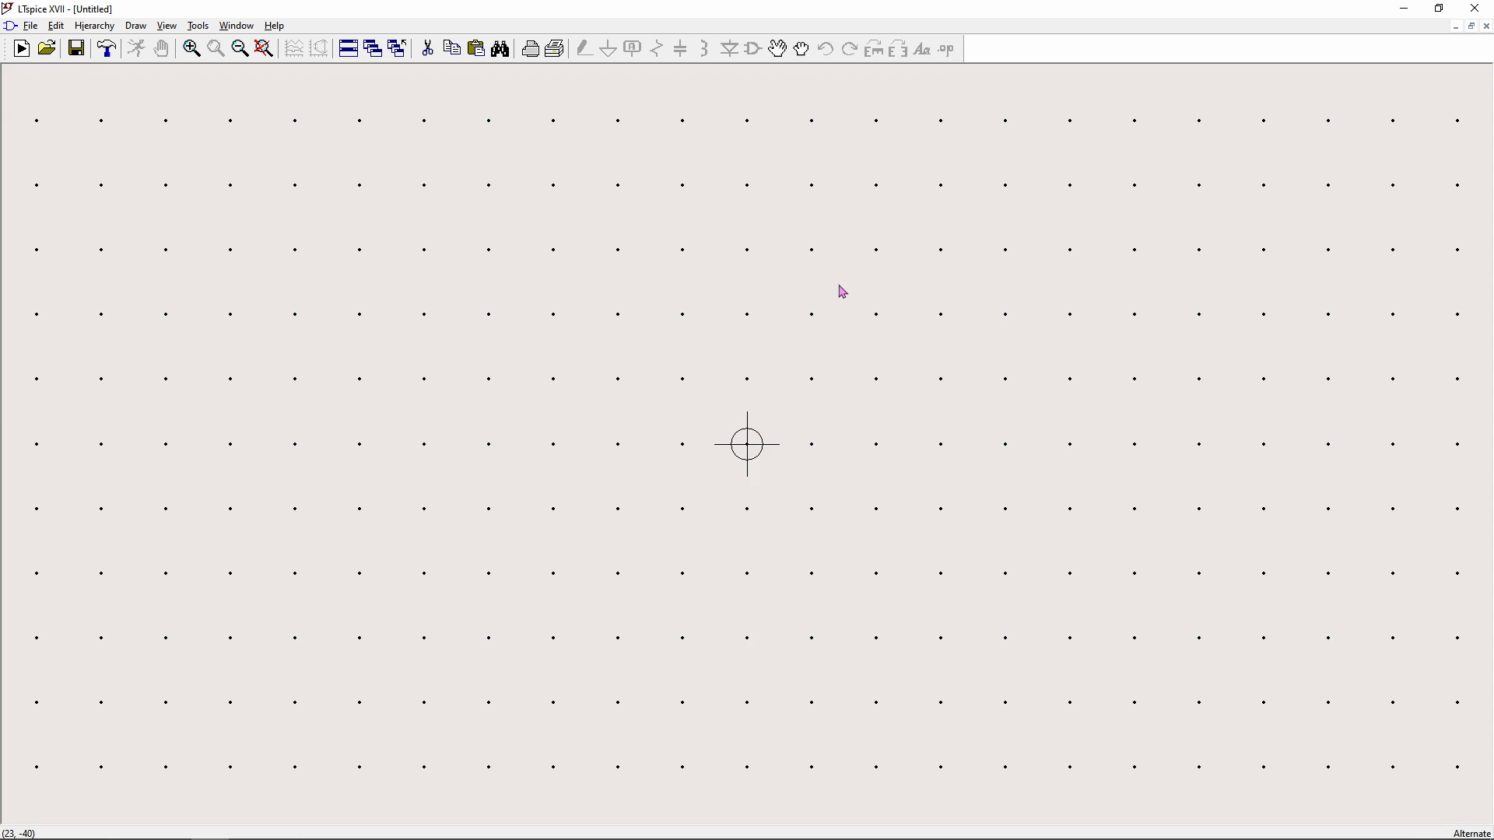
# - Draw the op-amp body as a triangle from (-16, -32) to (-16, 32), to (48, 0) and back to the start
pyautogui.click(141, 30)
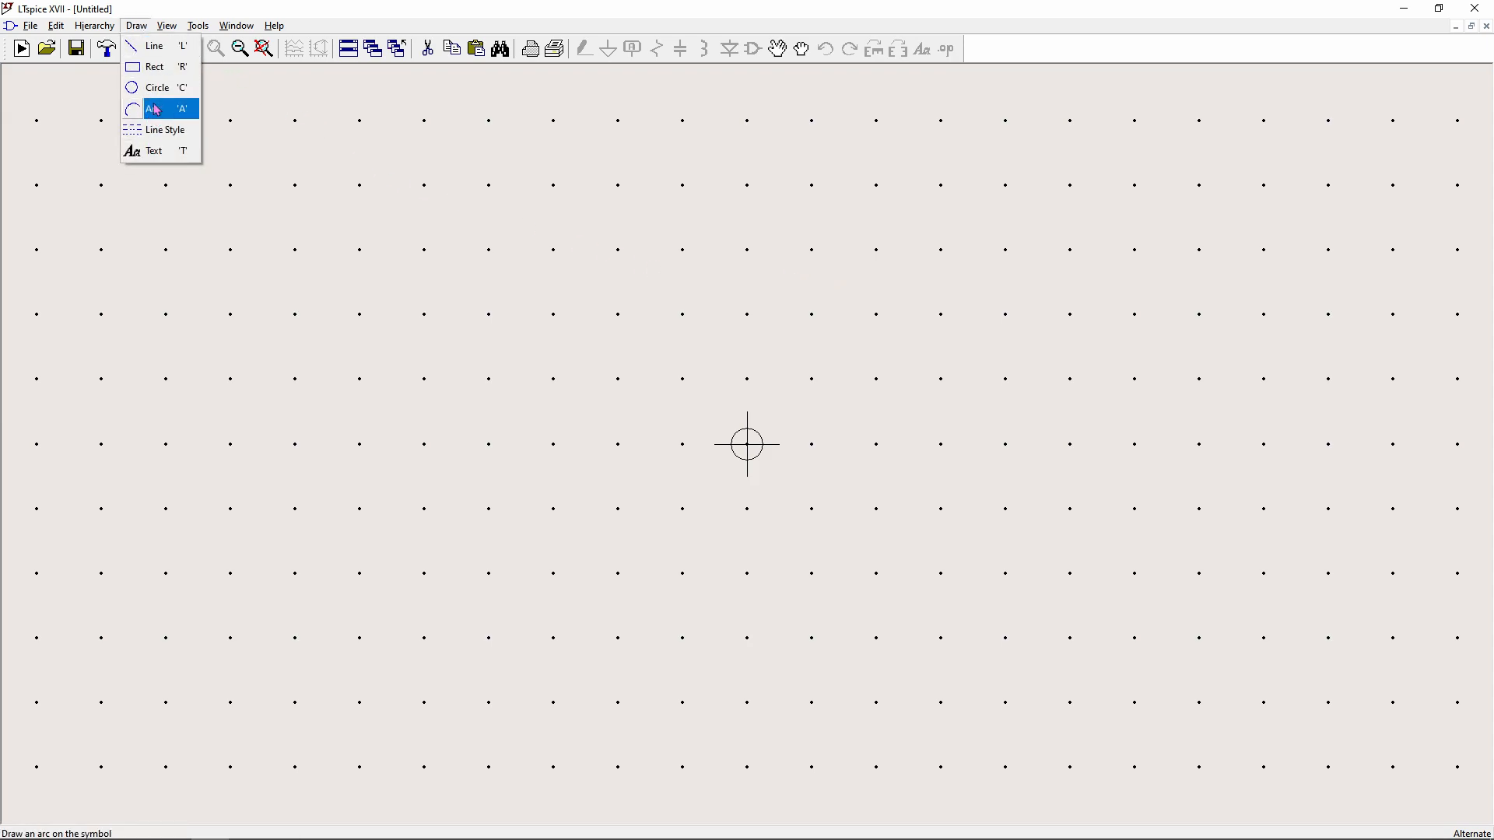
pyautogui.click(170, 55)
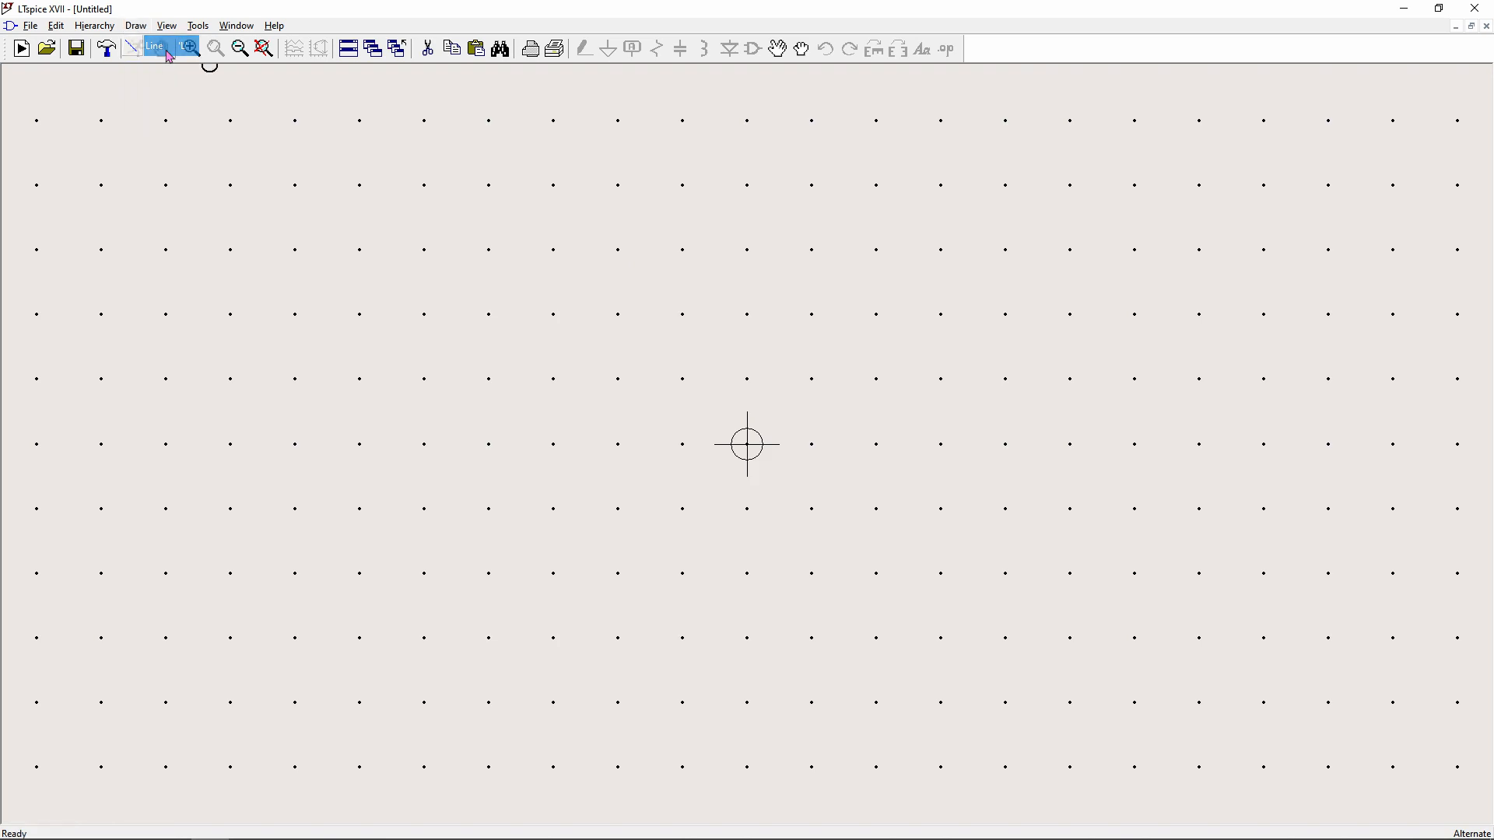
pyautogui.click(683, 315)
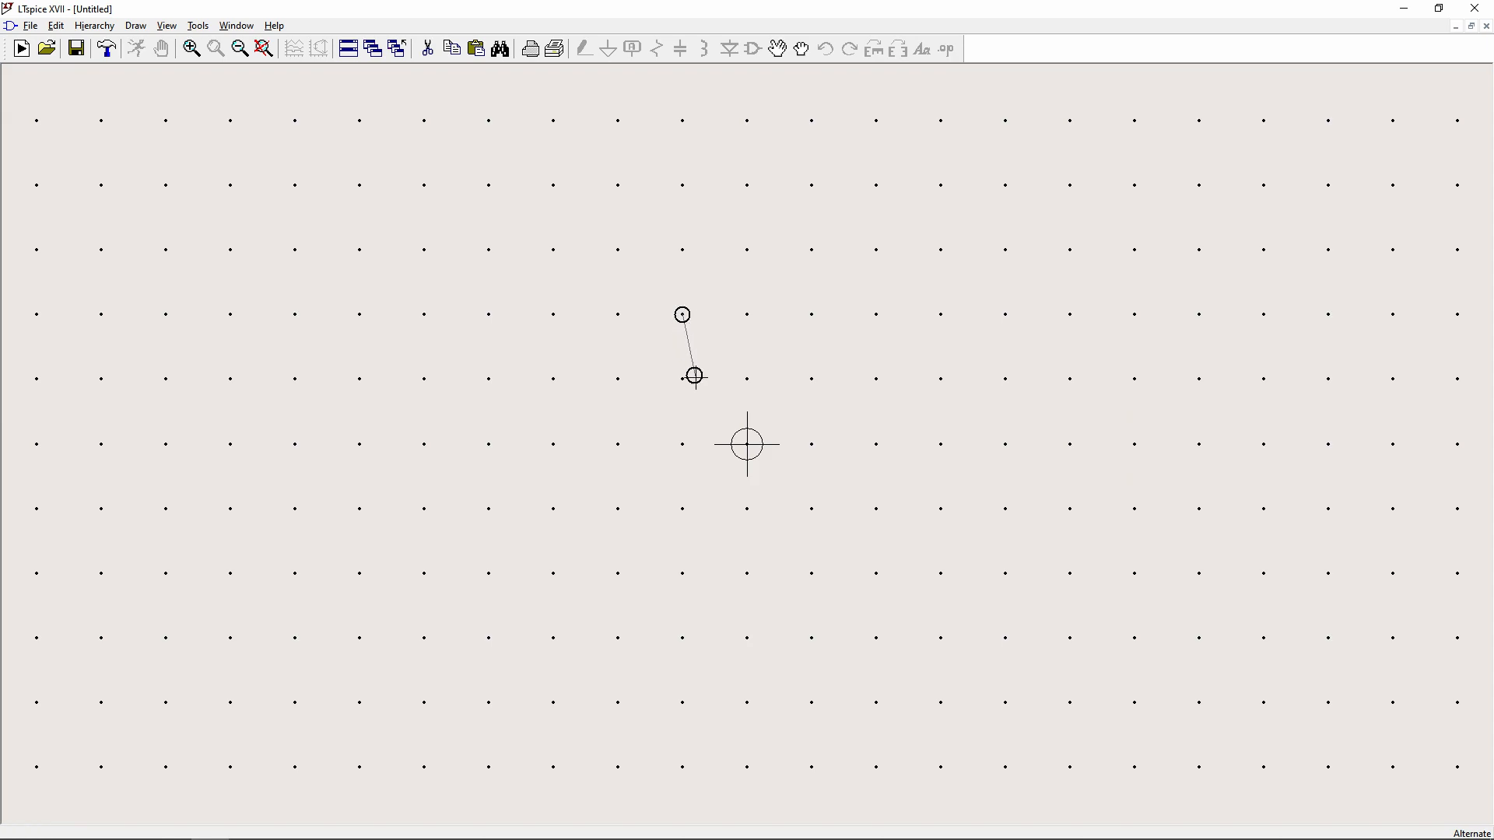
pyautogui.click(682, 573)
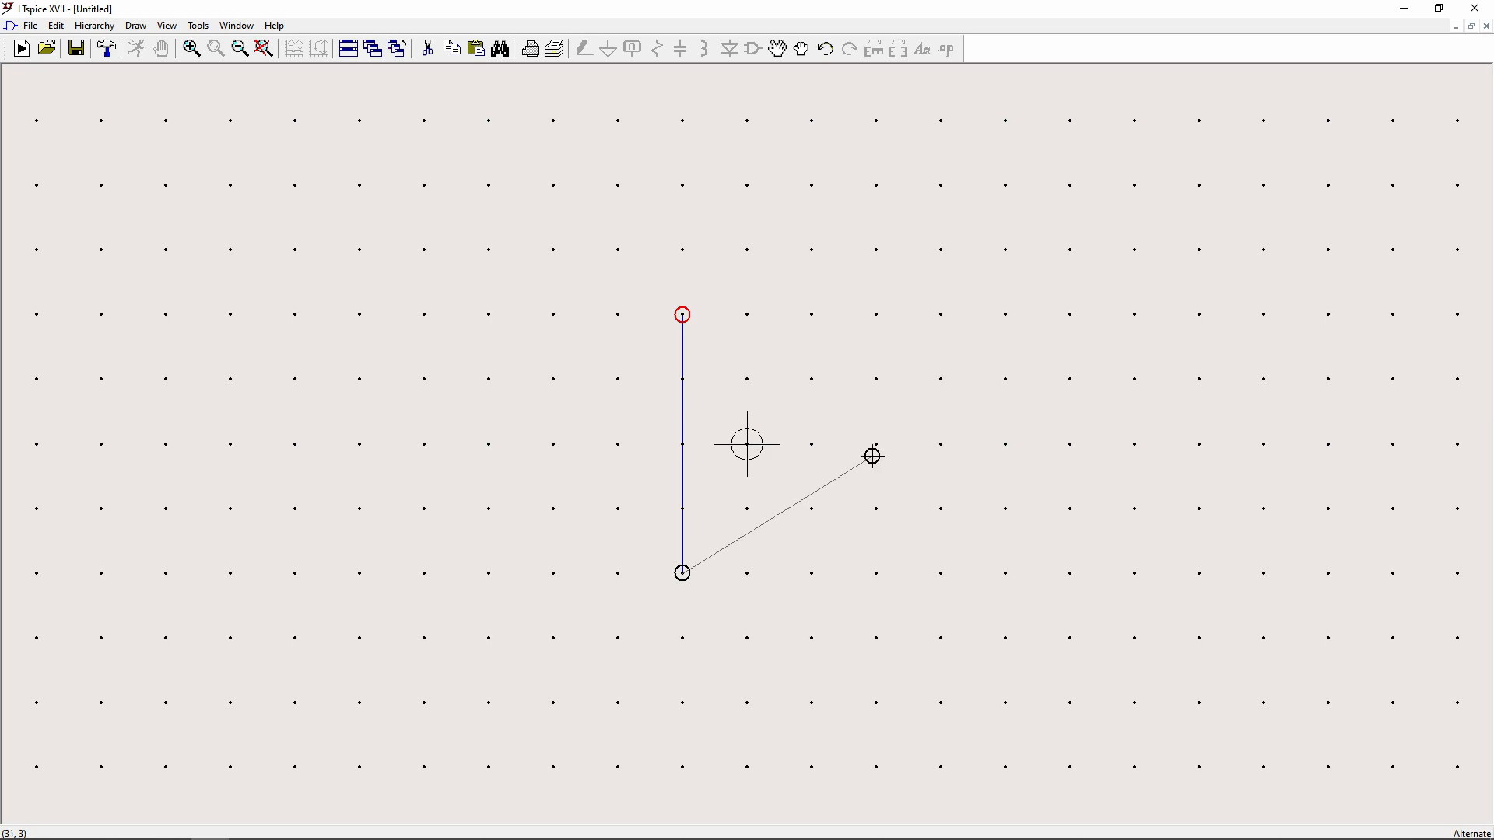
pyautogui.click(941, 444)
pyautogui.rightClick(682, 314)
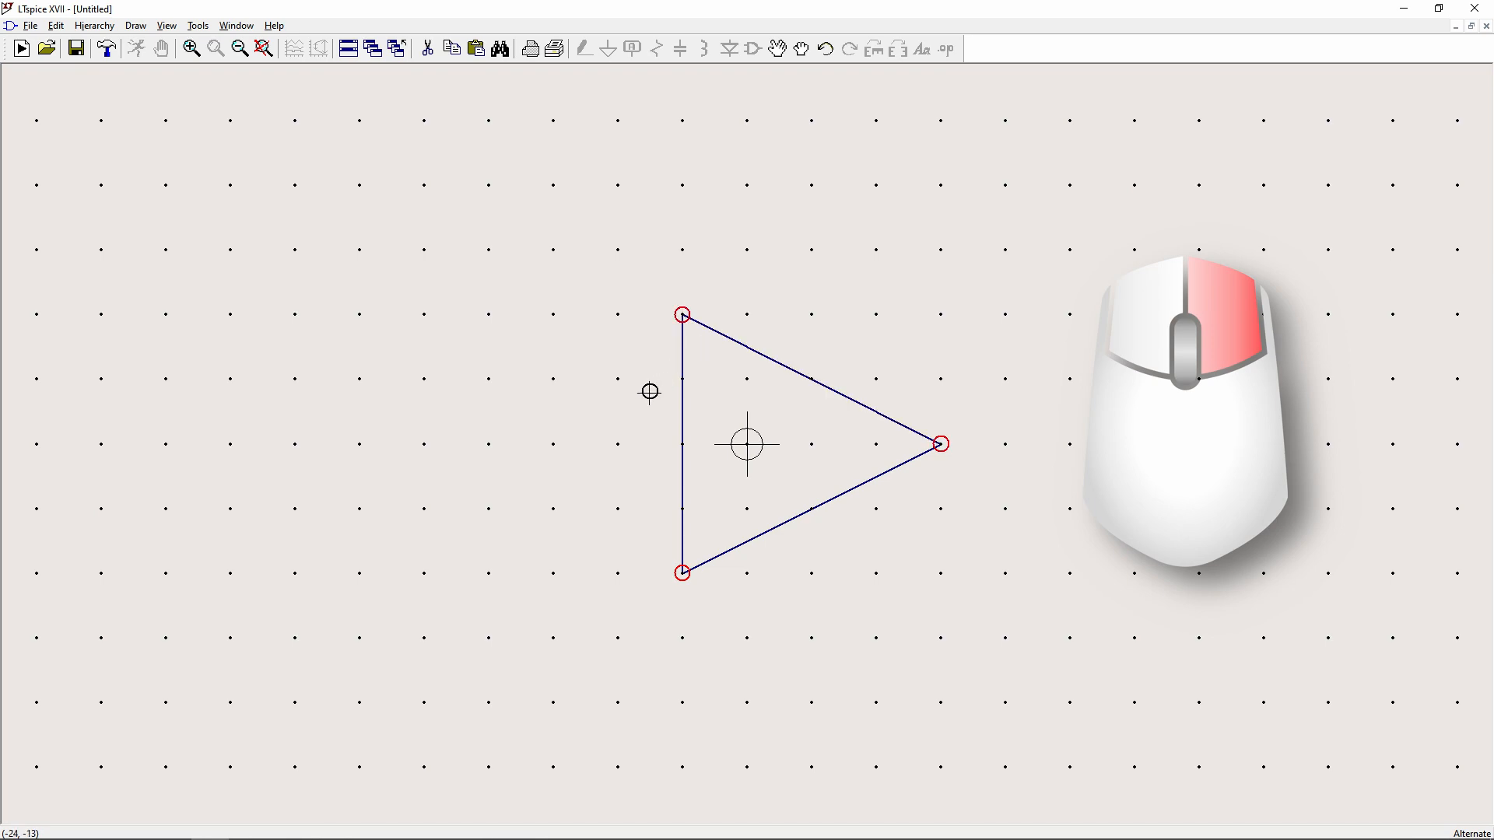
# - Draw two vertical supply leads at x = 16, running from y = -32 and y = 32 to the triangle's sloping edges
pyautogui.click(812, 314)
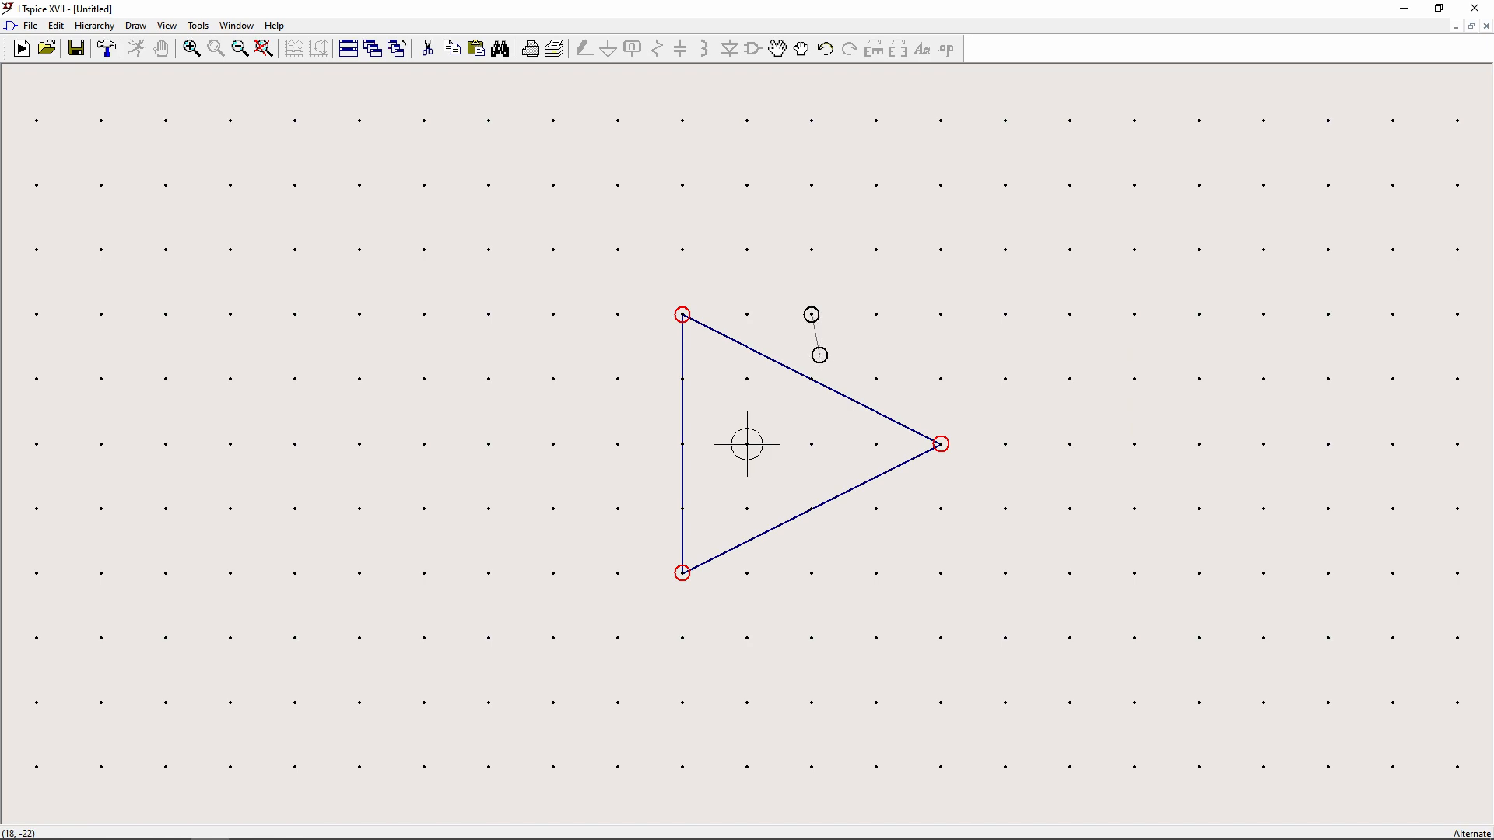
pyautogui.click(812, 379)
pyautogui.click(811, 573)
pyautogui.click(811, 509)
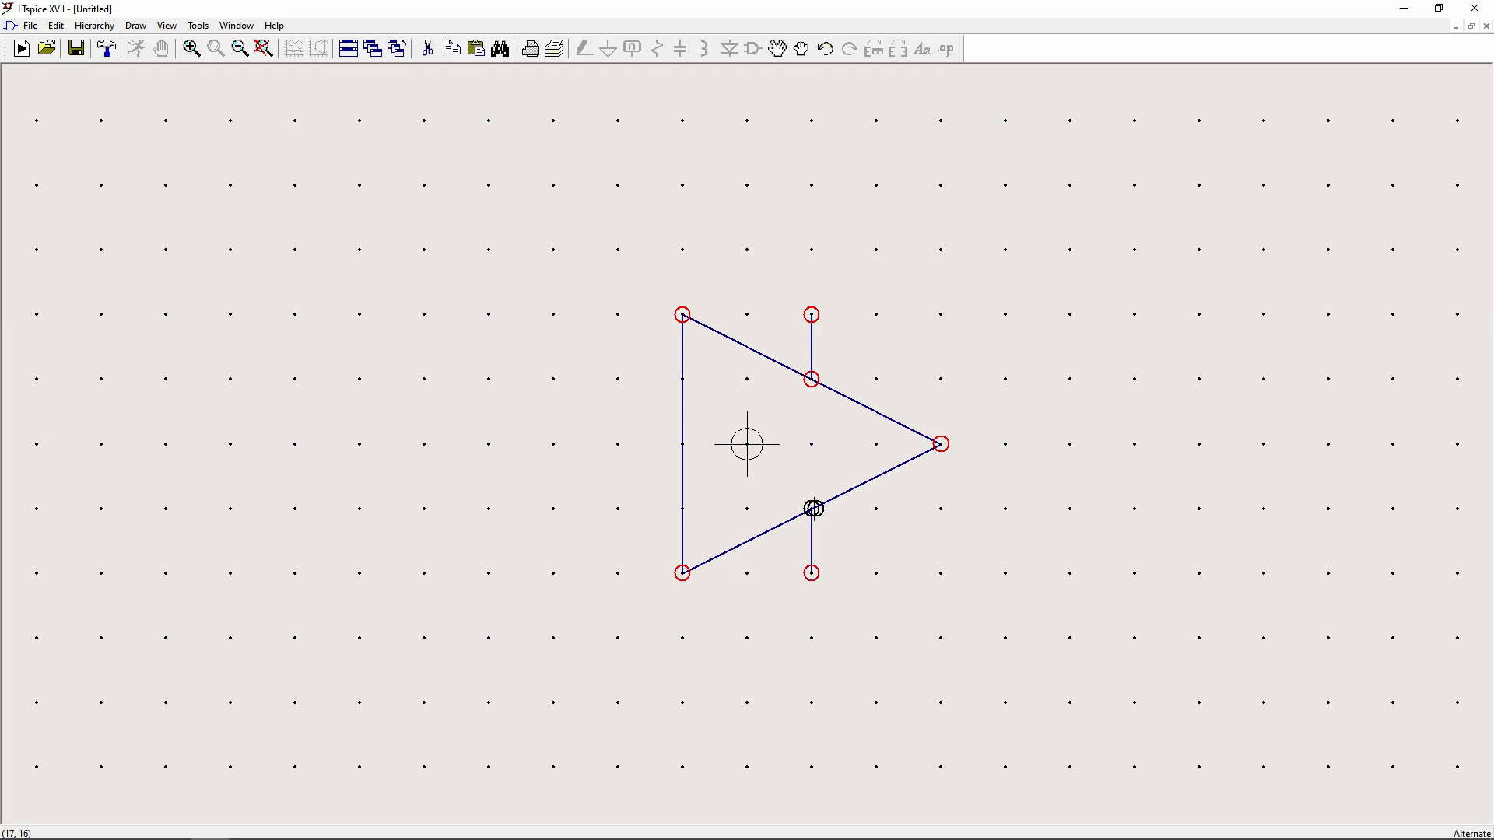
# - Draw a short horizontal line from (0, -16) to (-8, -16) inside the triangle as the inverting input's minus sign
pyautogui.scroll(1, 747, 418)
pyautogui.scroll(1, 747, 418)
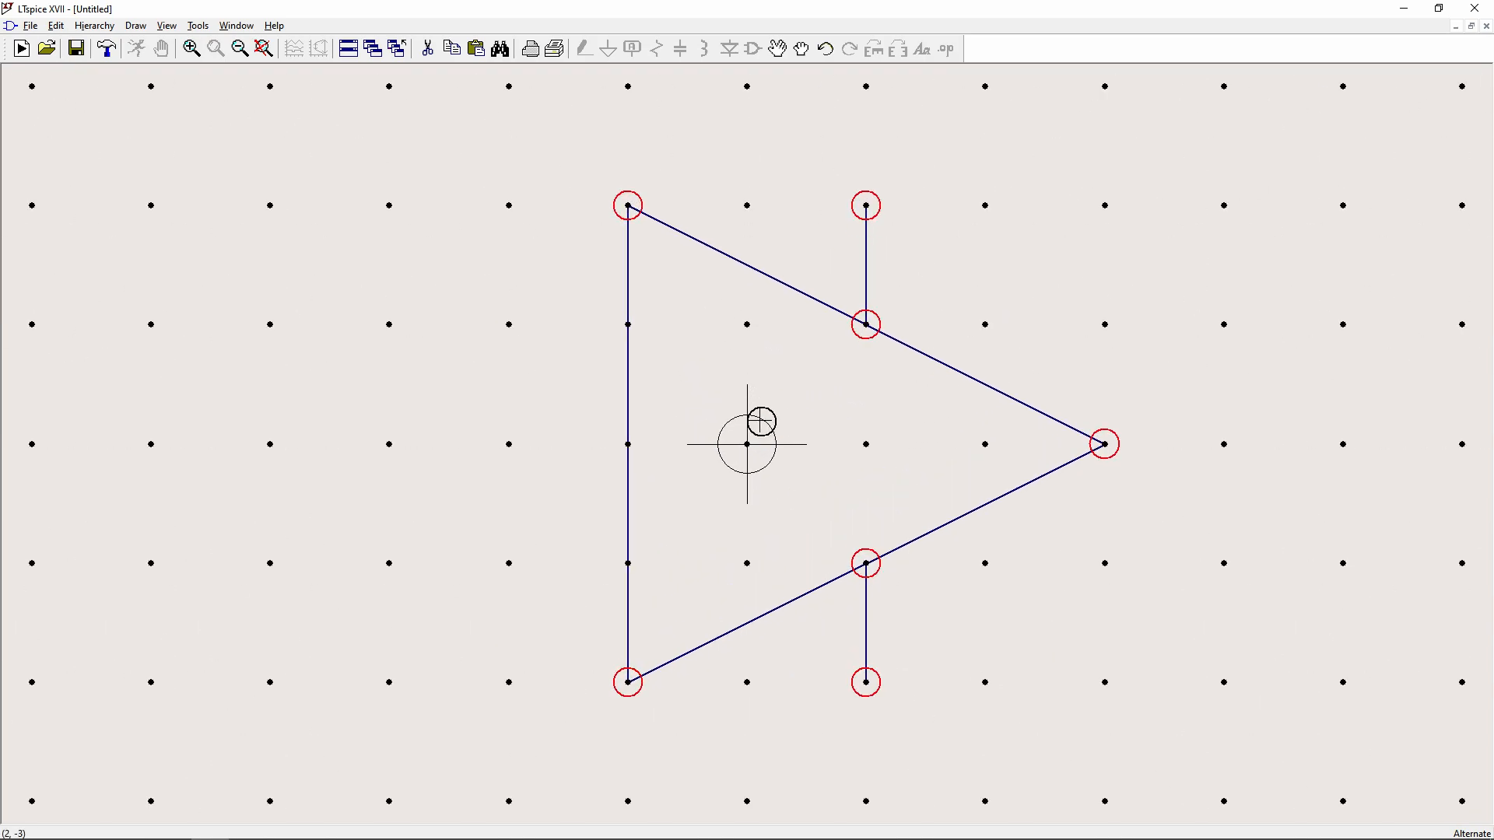
pyautogui.click(747, 323)
pyautogui.click(686, 323)
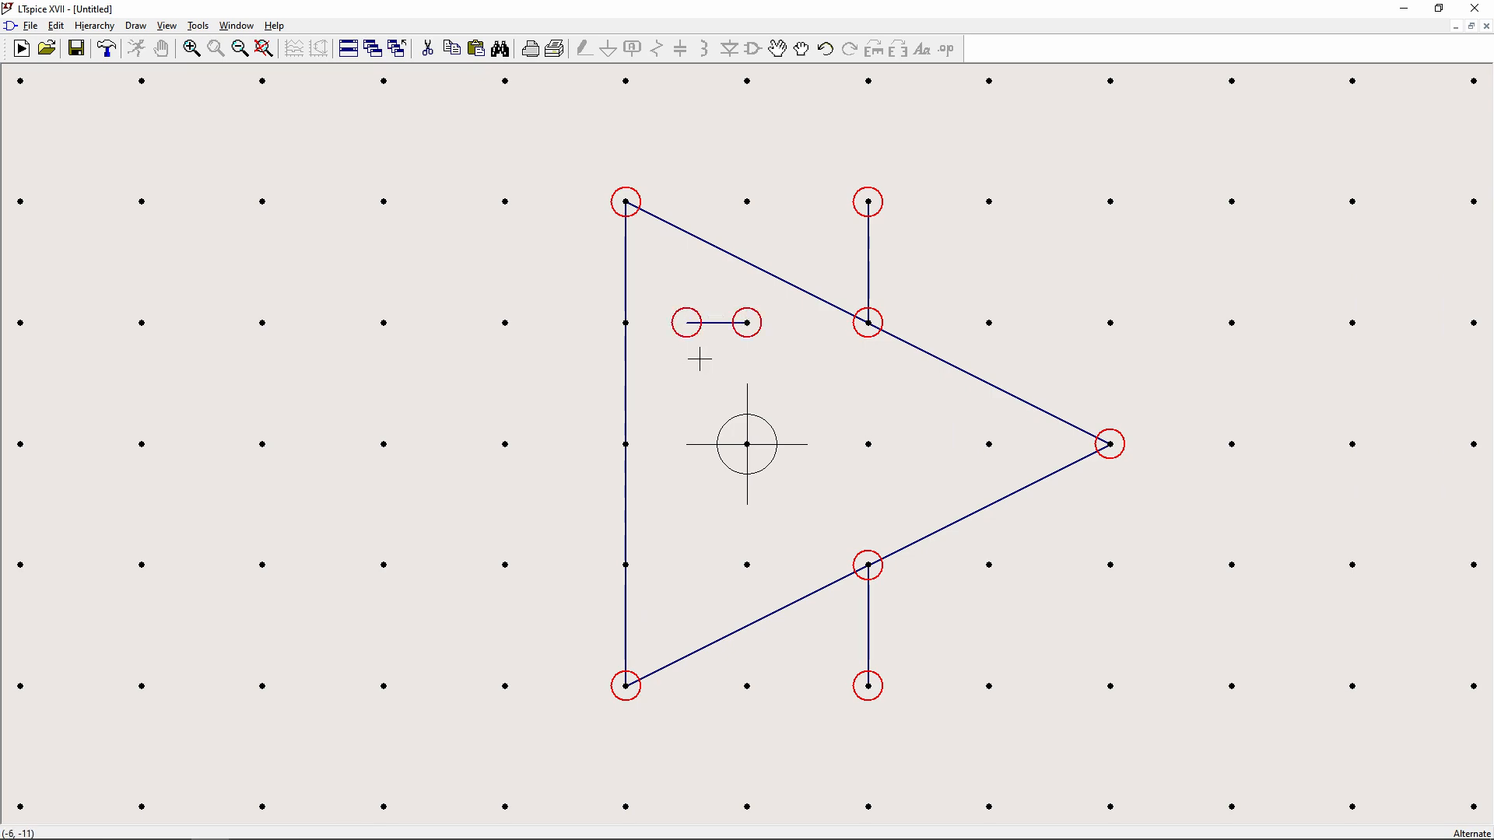
# - Duplicate the minus sign to y = 16 and cross it with a second, rotated copy to form the plus sign
pyautogui.click(451, 48)
pyautogui.click(688, 322)
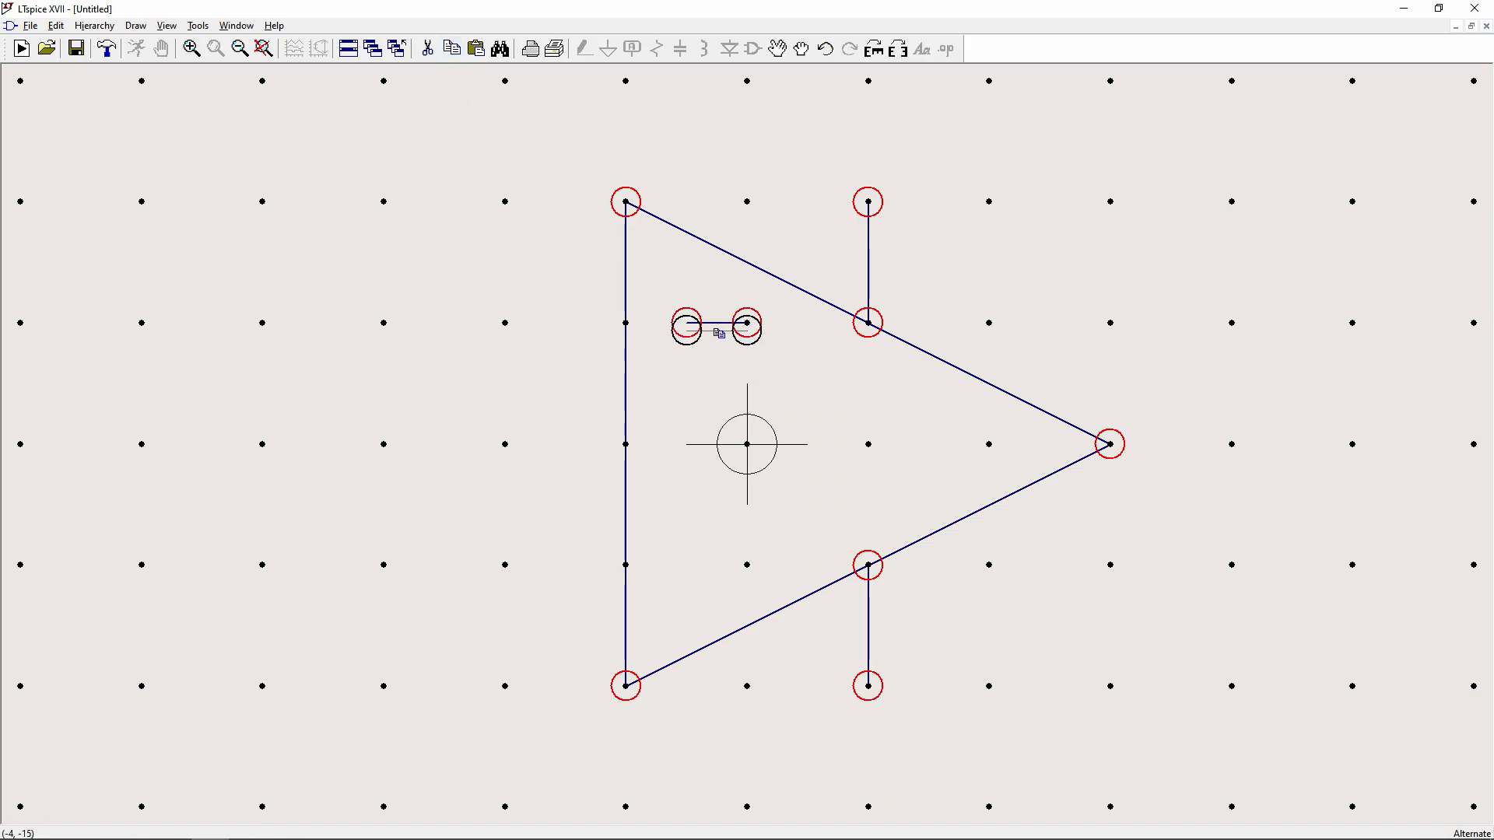
pyautogui.click(716, 564)
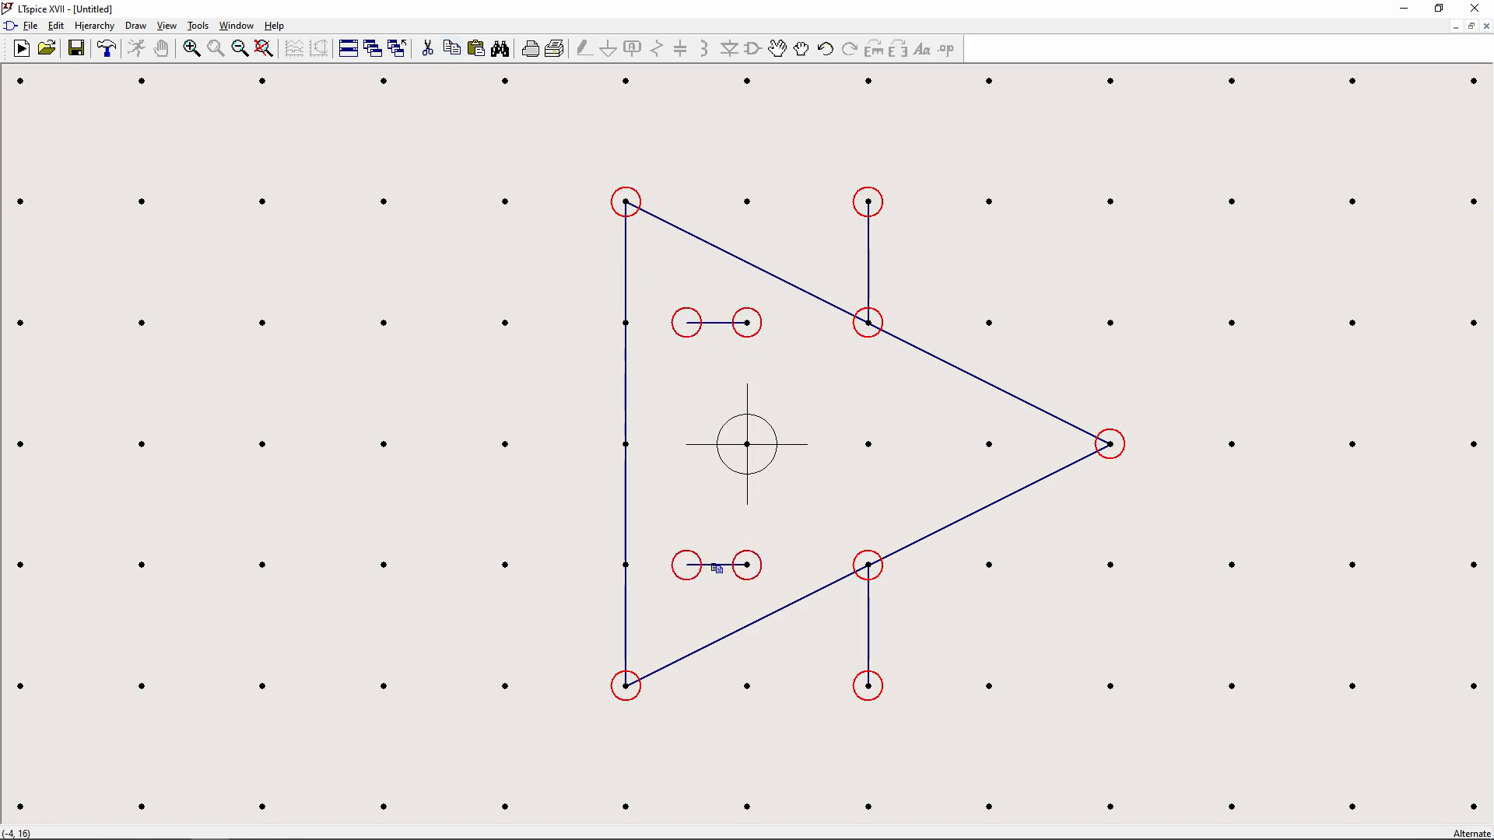
pyautogui.hotkey('ctrl', 'r')
pyautogui.click(688, 600)
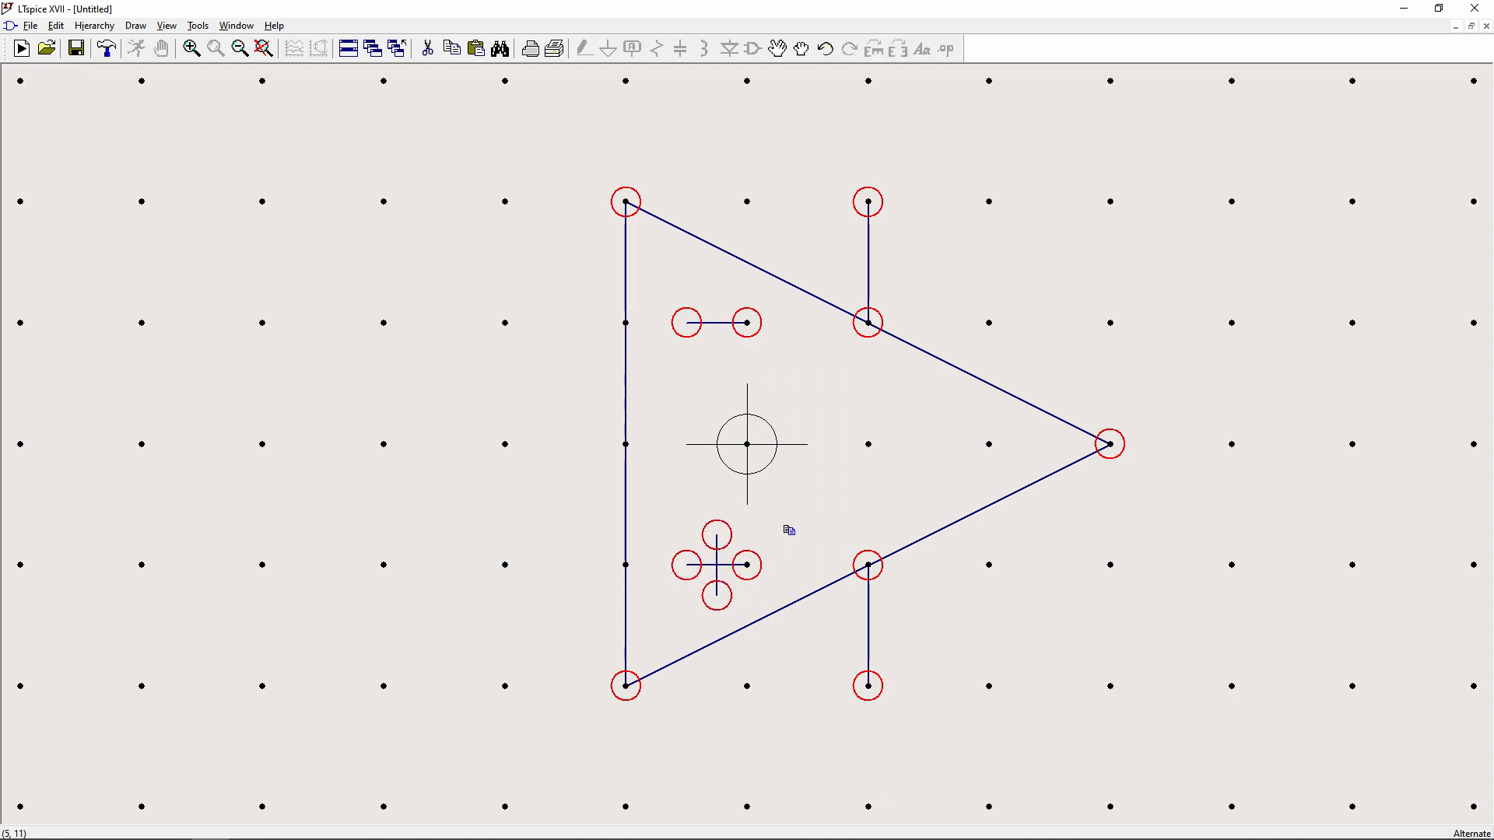
# - Restore the LTspice window to a smaller size, move it aside, and bring the cmp folder window forward next to the symbol
pyautogui.scroll(-4, 817, 416)
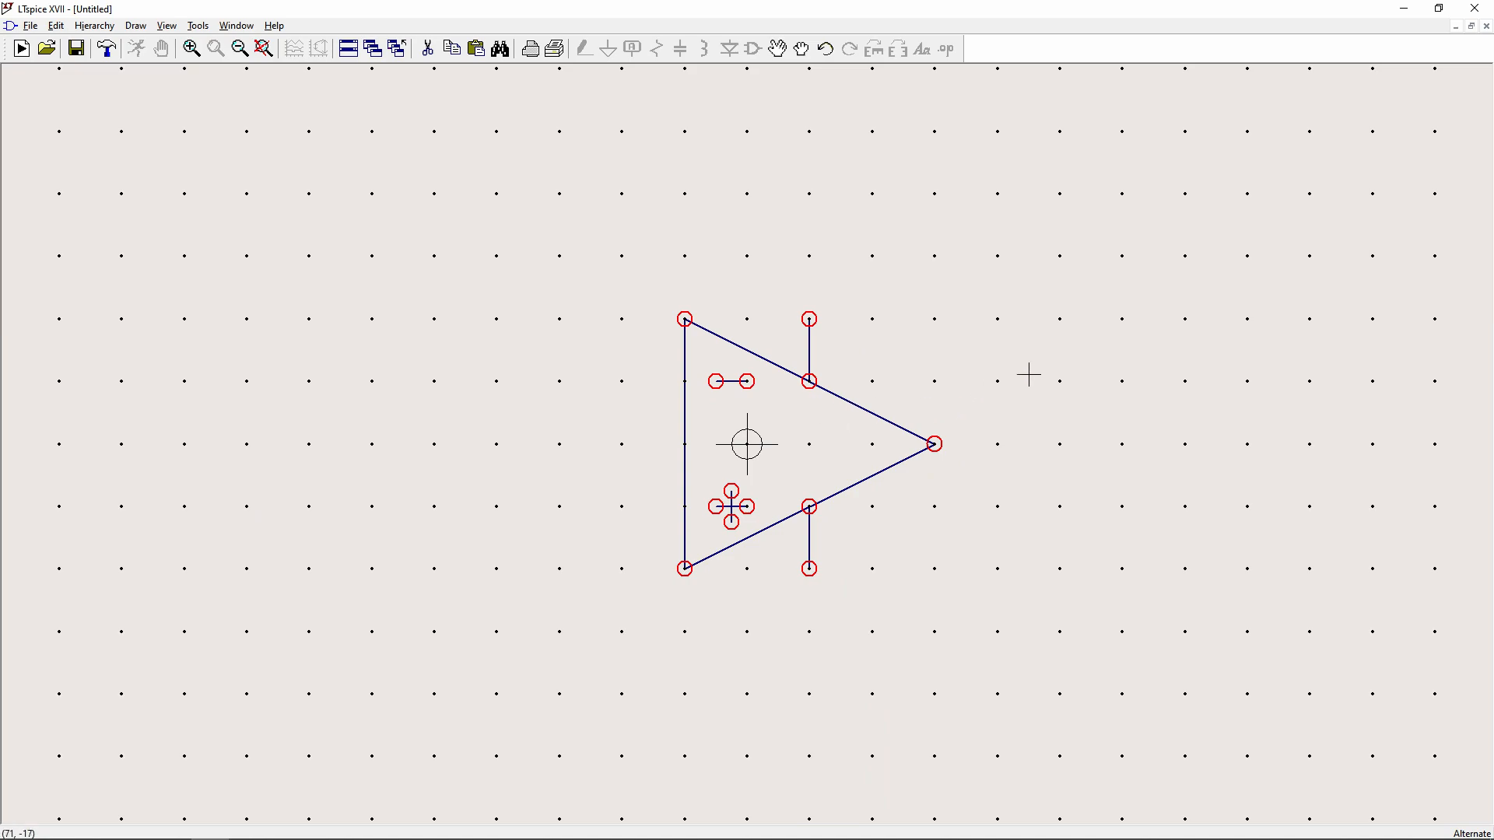
pyautogui.click(1439, 8)
pyautogui.doubleClick(1240, 14)
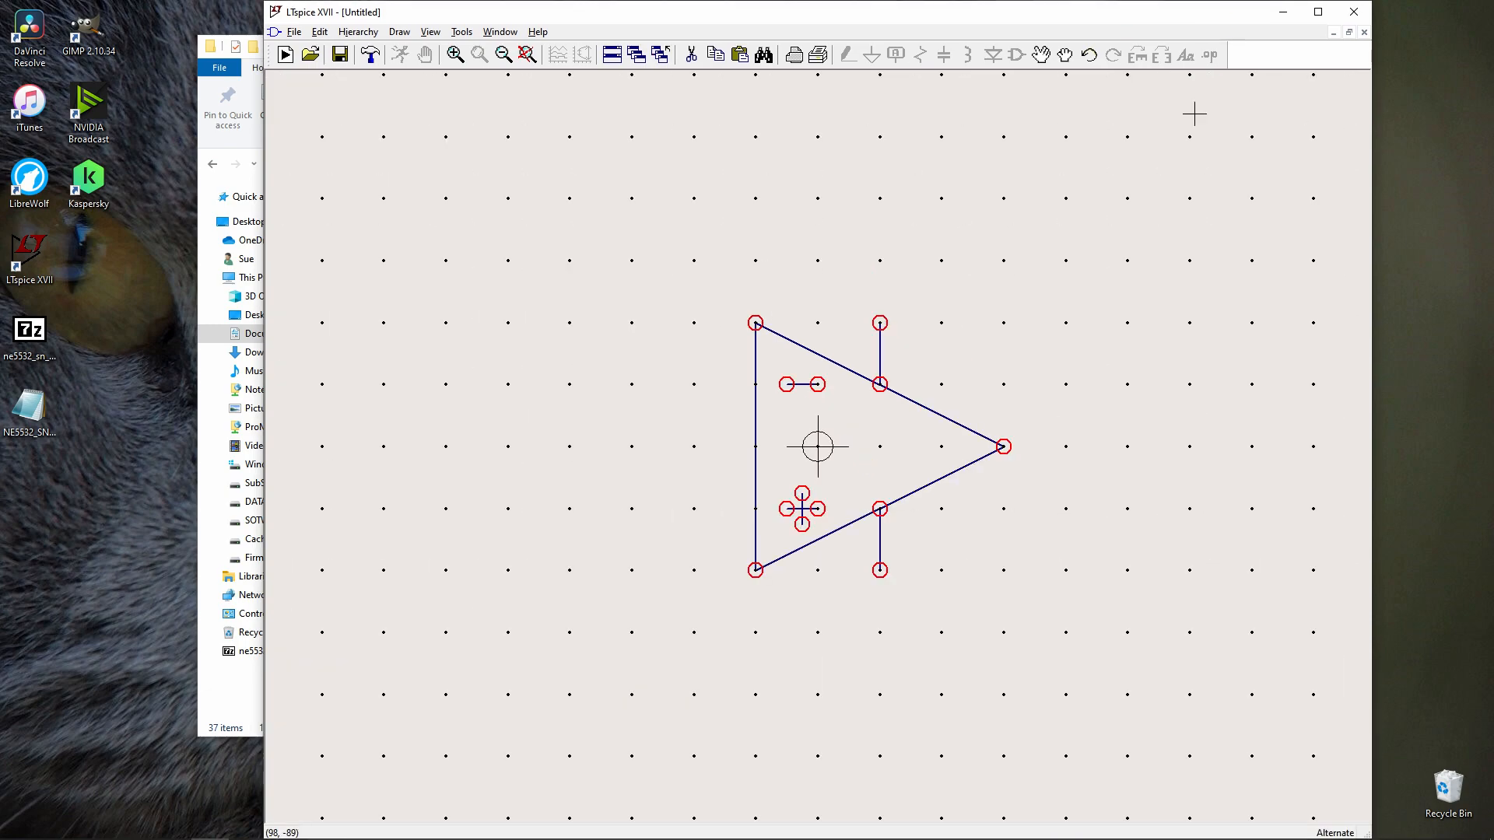
pyautogui.moveTo(767, 20); pyautogui.dragTo(889, 26)
pyautogui.moveTo(318, 53); pyautogui.dragTo(125, 44)
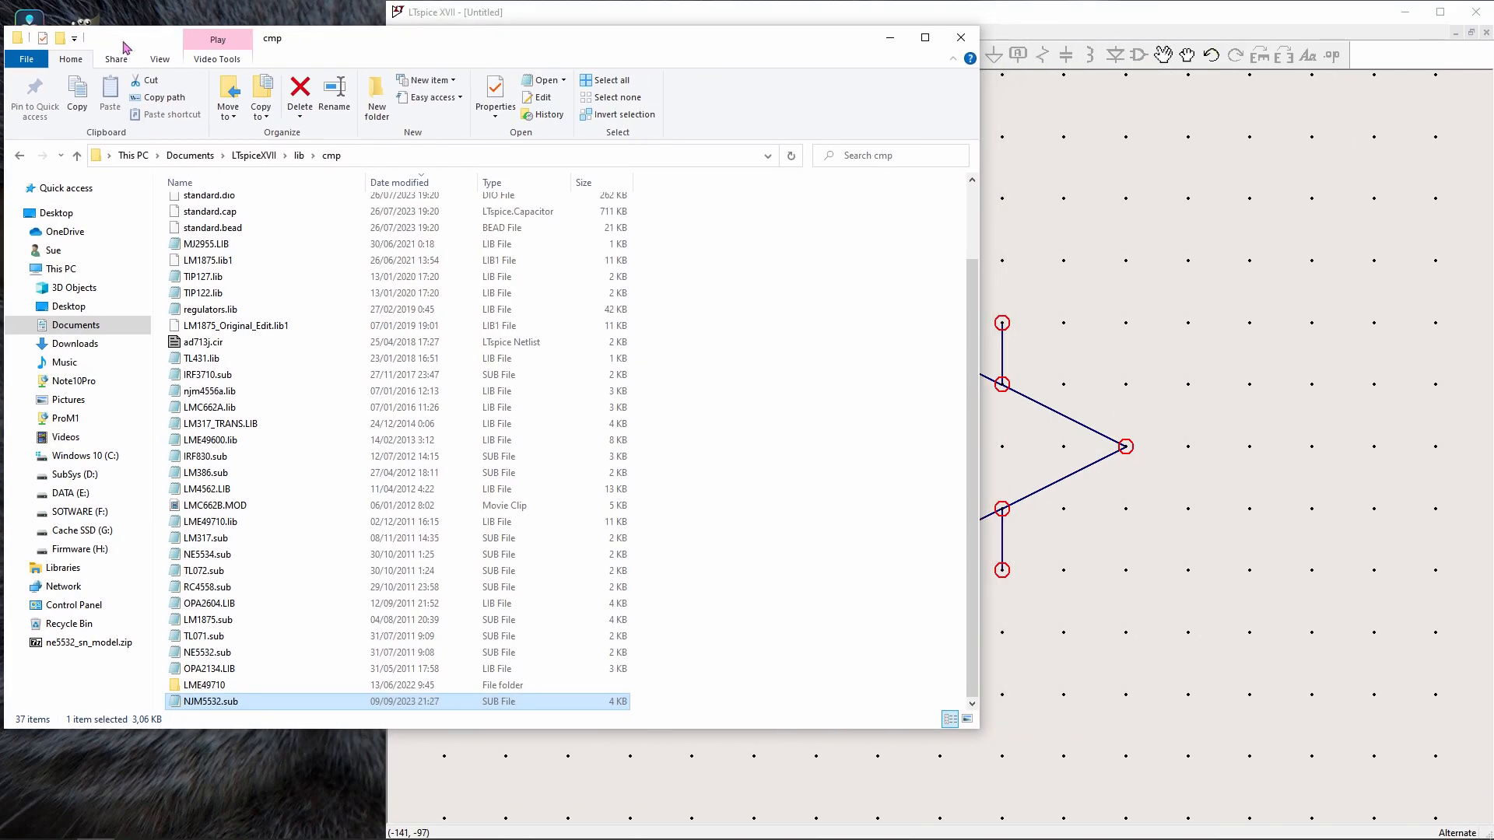
# - Open NJM5532.sub in Notepad beside the symbol, highlight the .SUBCKT pin numbers 1 2 3 4 5, and return to LTspice
pyautogui.doubleClick(225, 704)
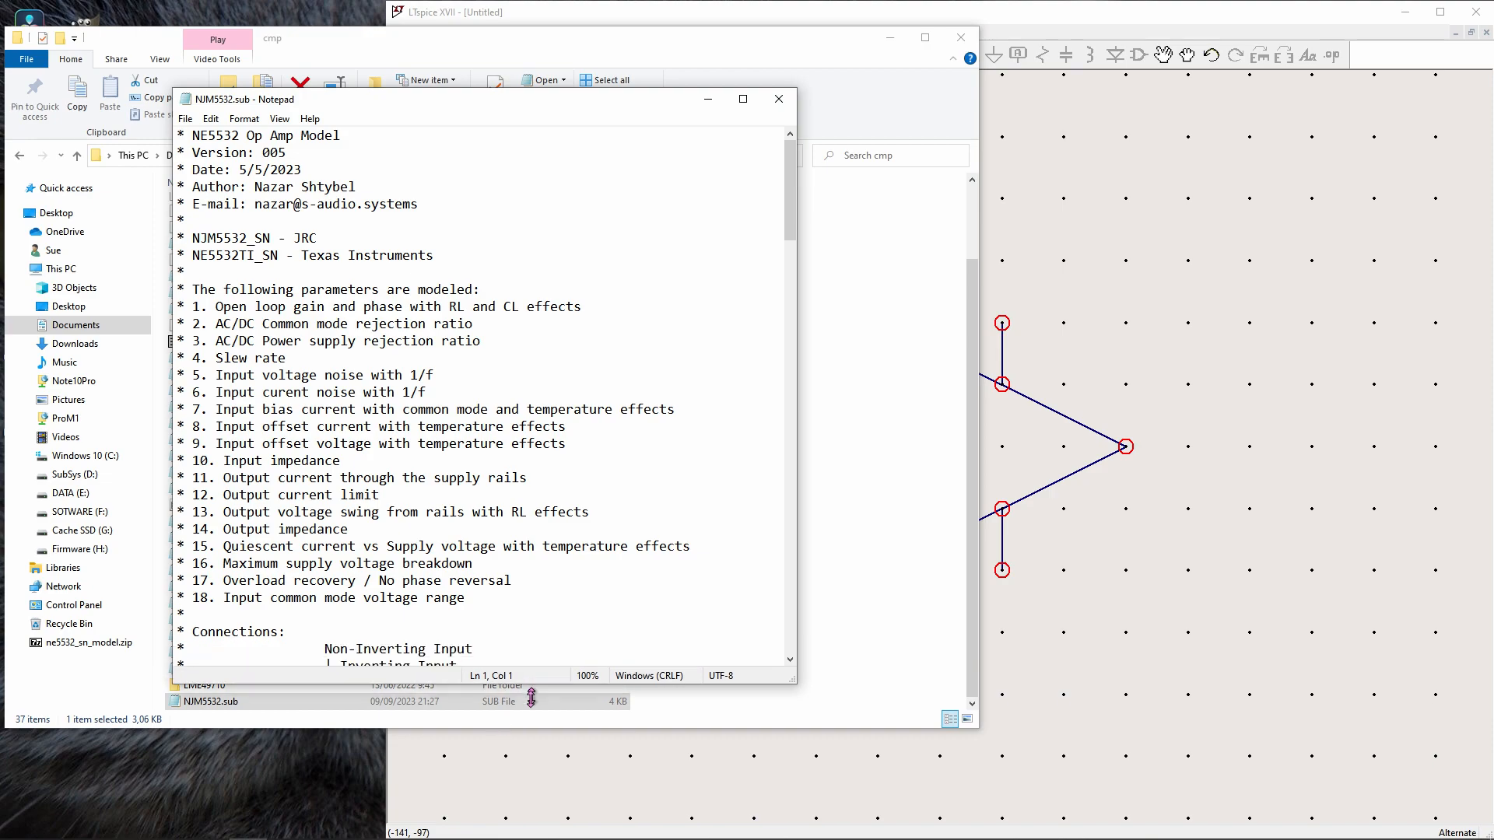
pyautogui.doubleClick(527, 664)
pyautogui.moveTo(628, 15); pyautogui.dragTo(453, 16)
pyautogui.click(1218, 189)
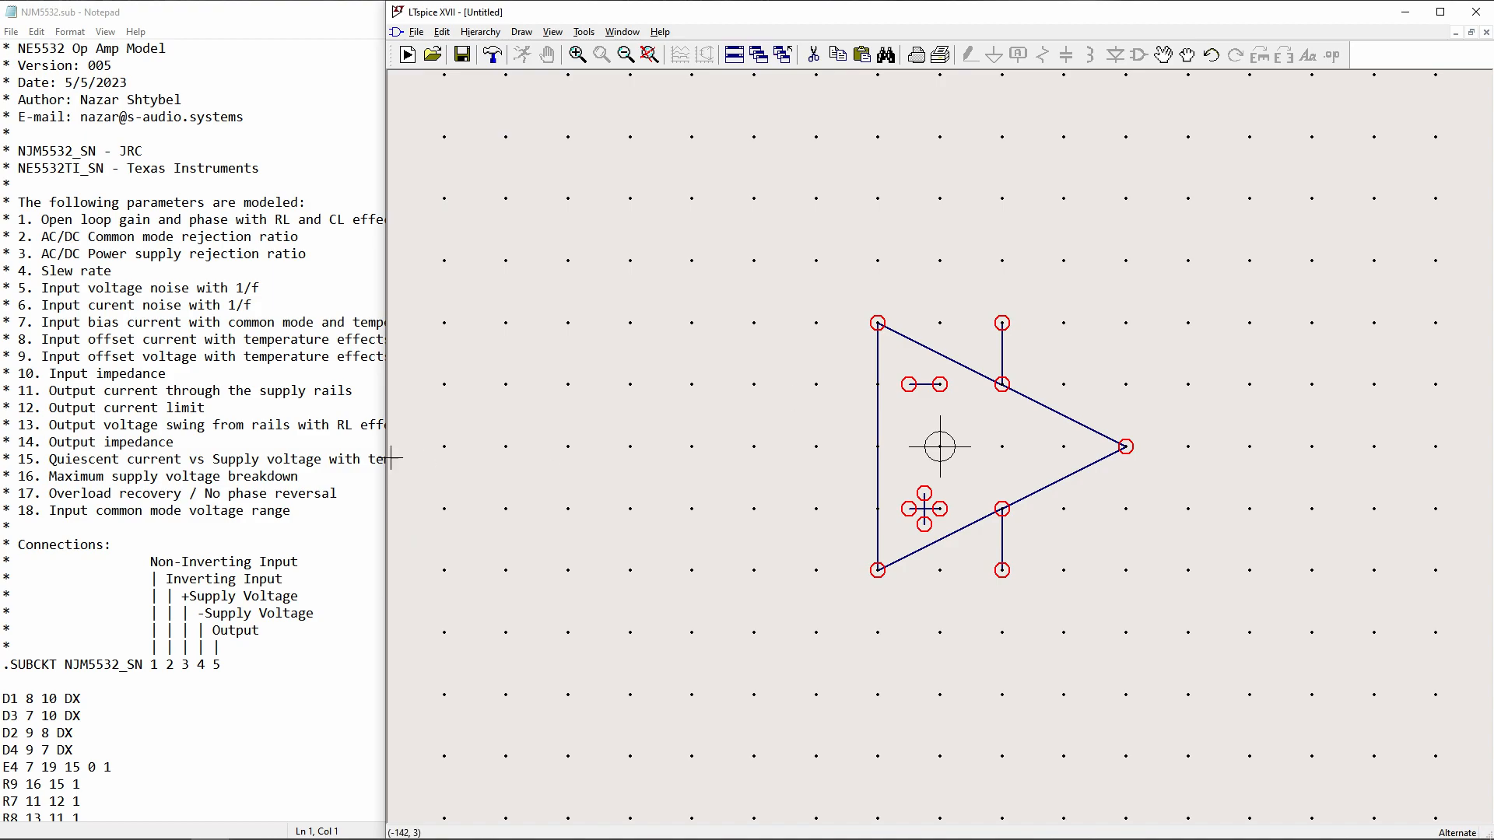
pyautogui.click(227, 27)
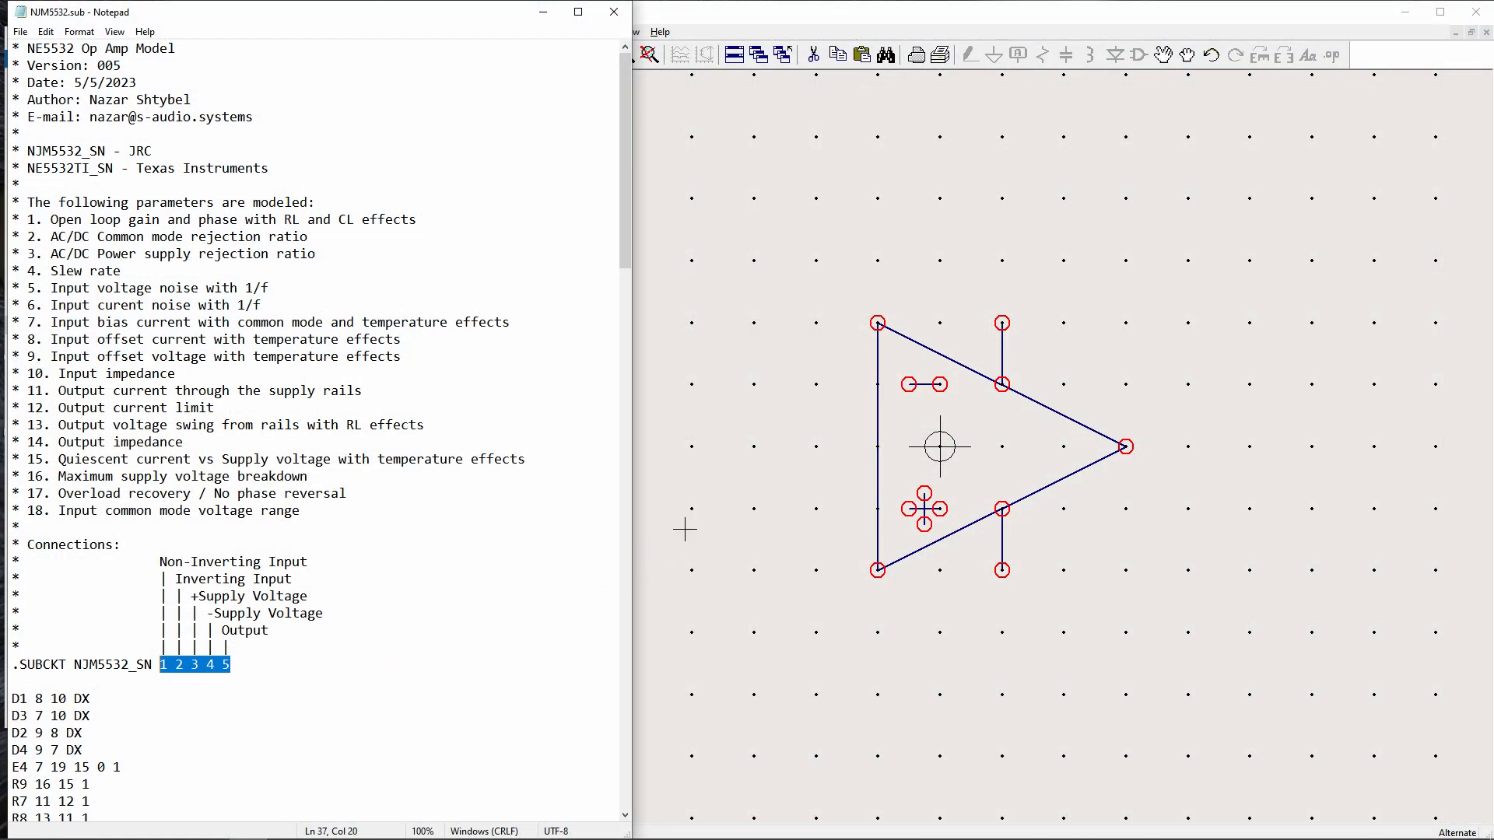
pyautogui.click(682, 530)
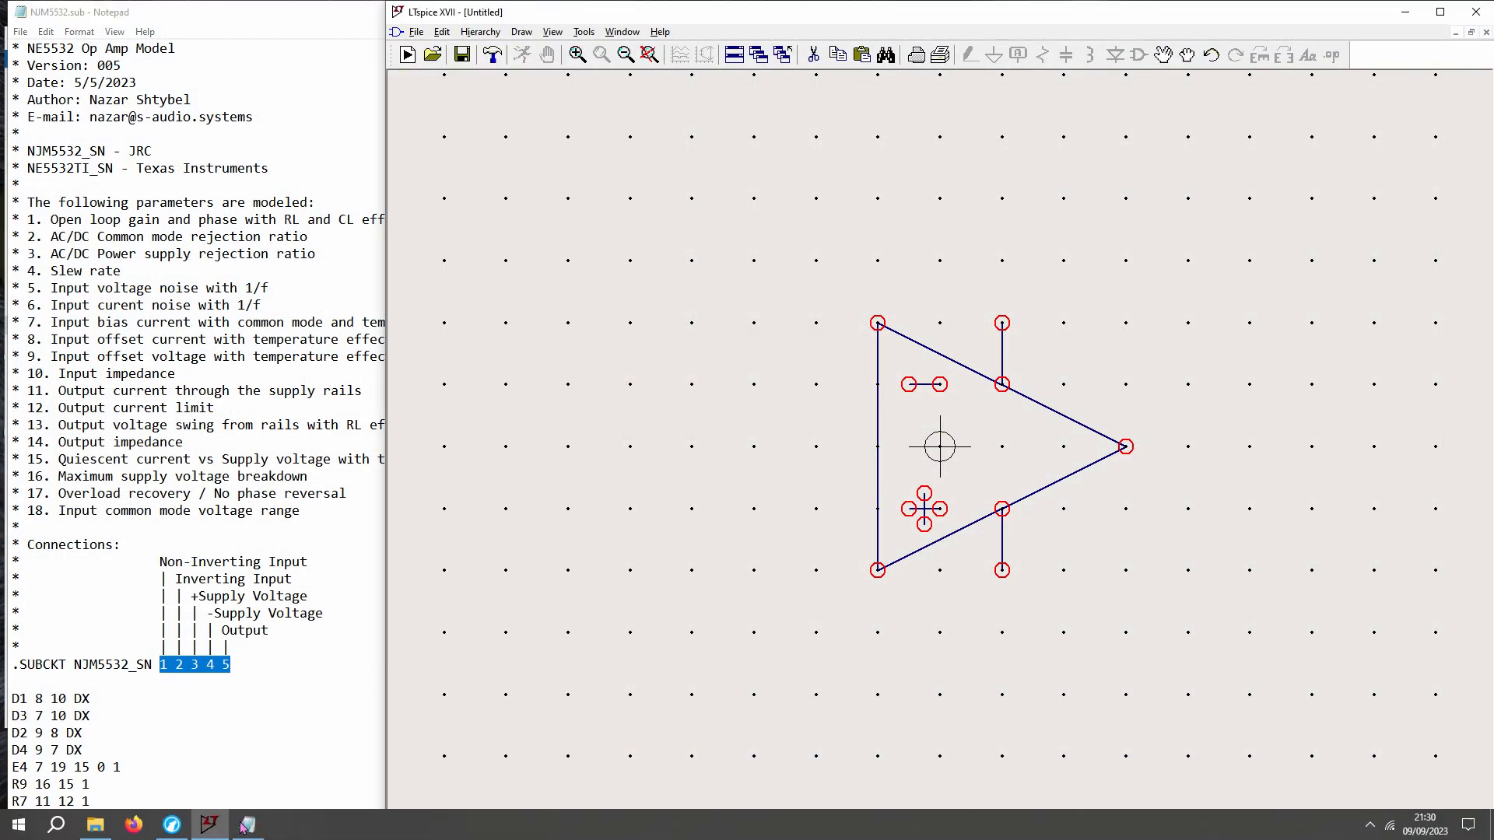
# - Open LMC662B.MOD from the cmp folder as text, examine its pin connections, close it and minimize the folder window
pyautogui.click(95, 825)
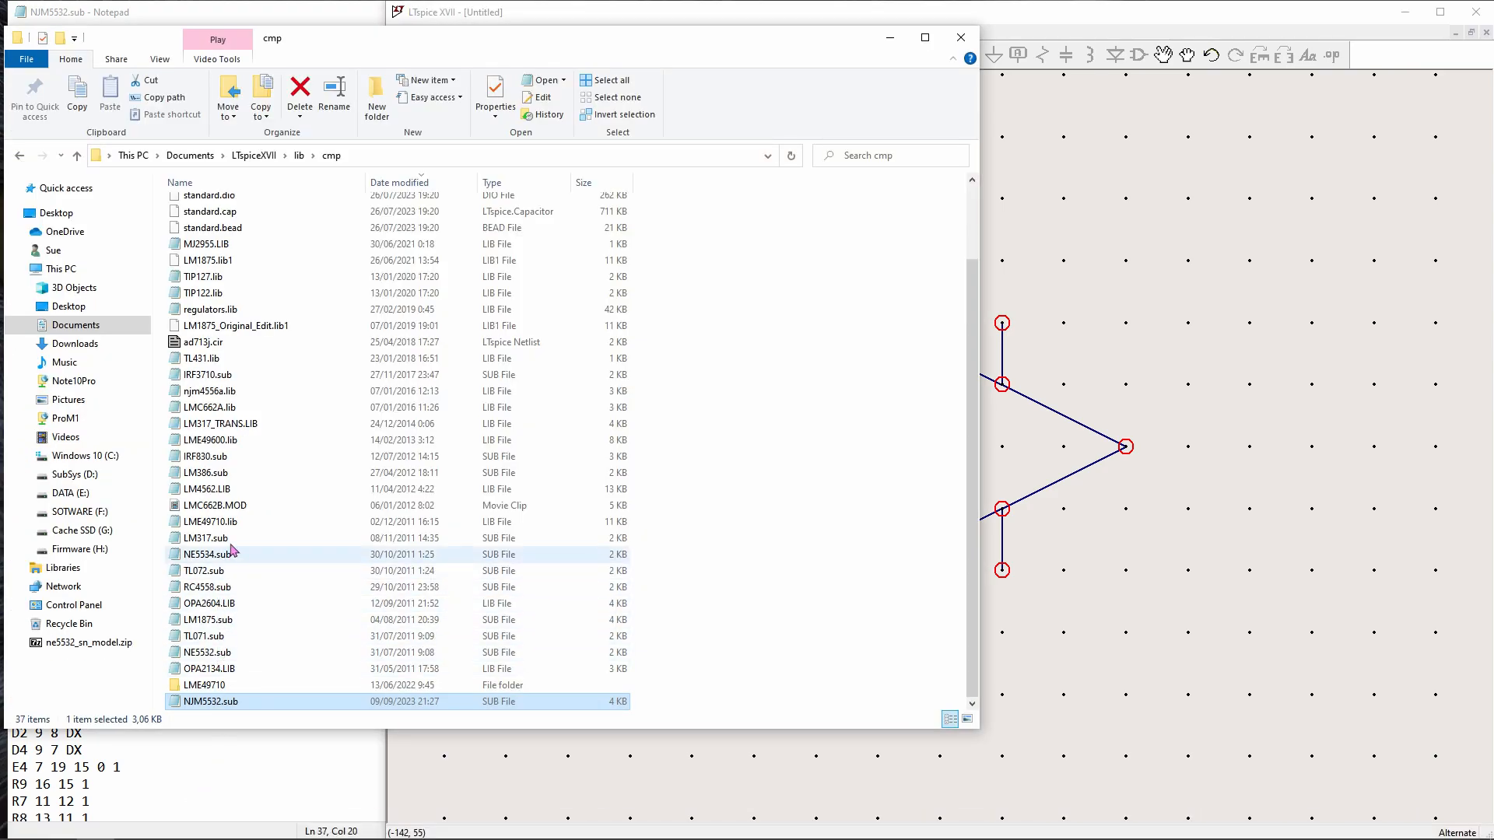
pyautogui.click(240, 506)
pyautogui.rightClick(239, 504)
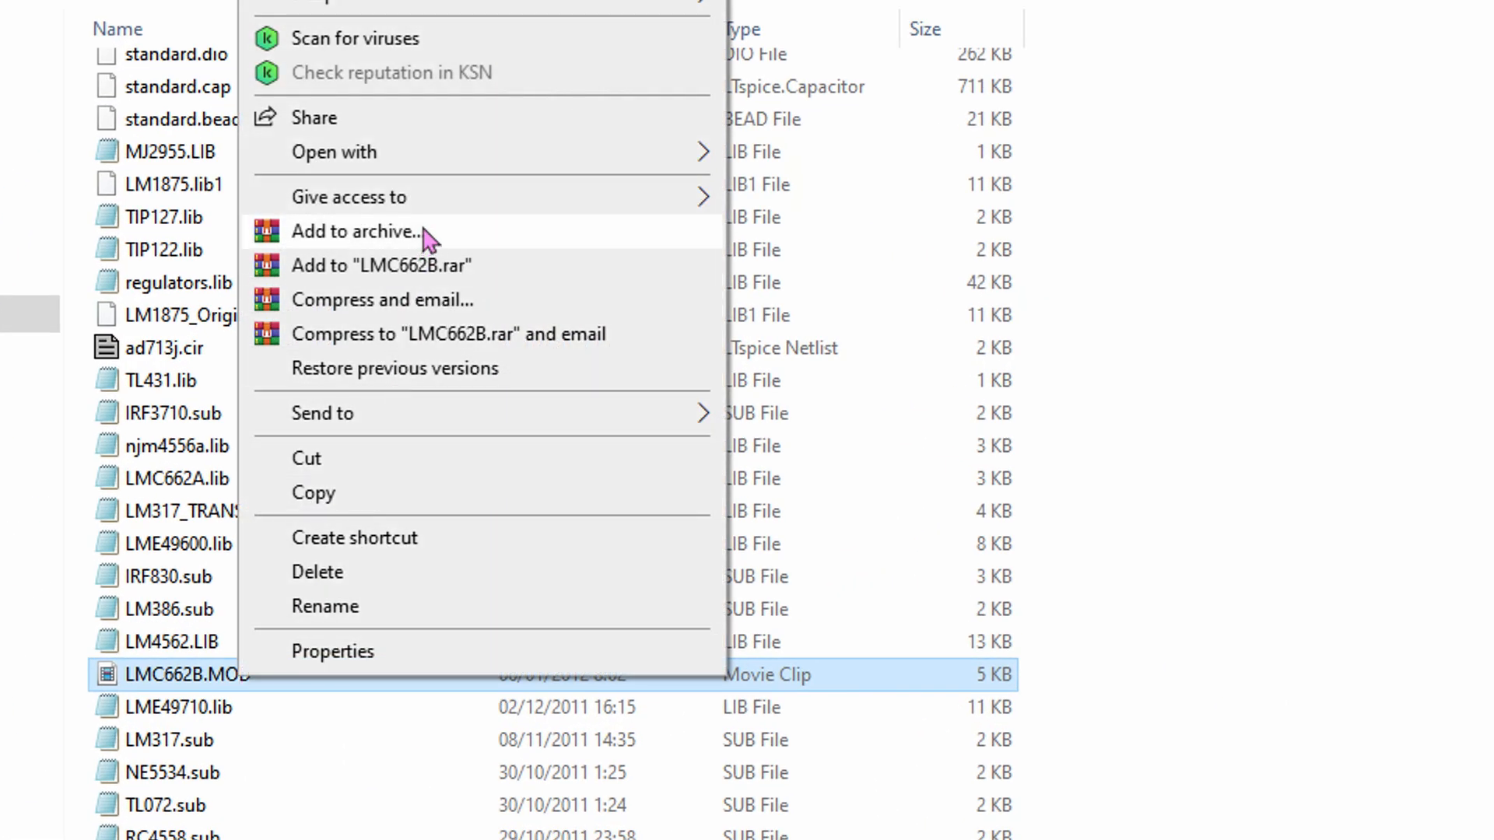
pyautogui.moveTo(558, 163)
pyautogui.click(776, 161)
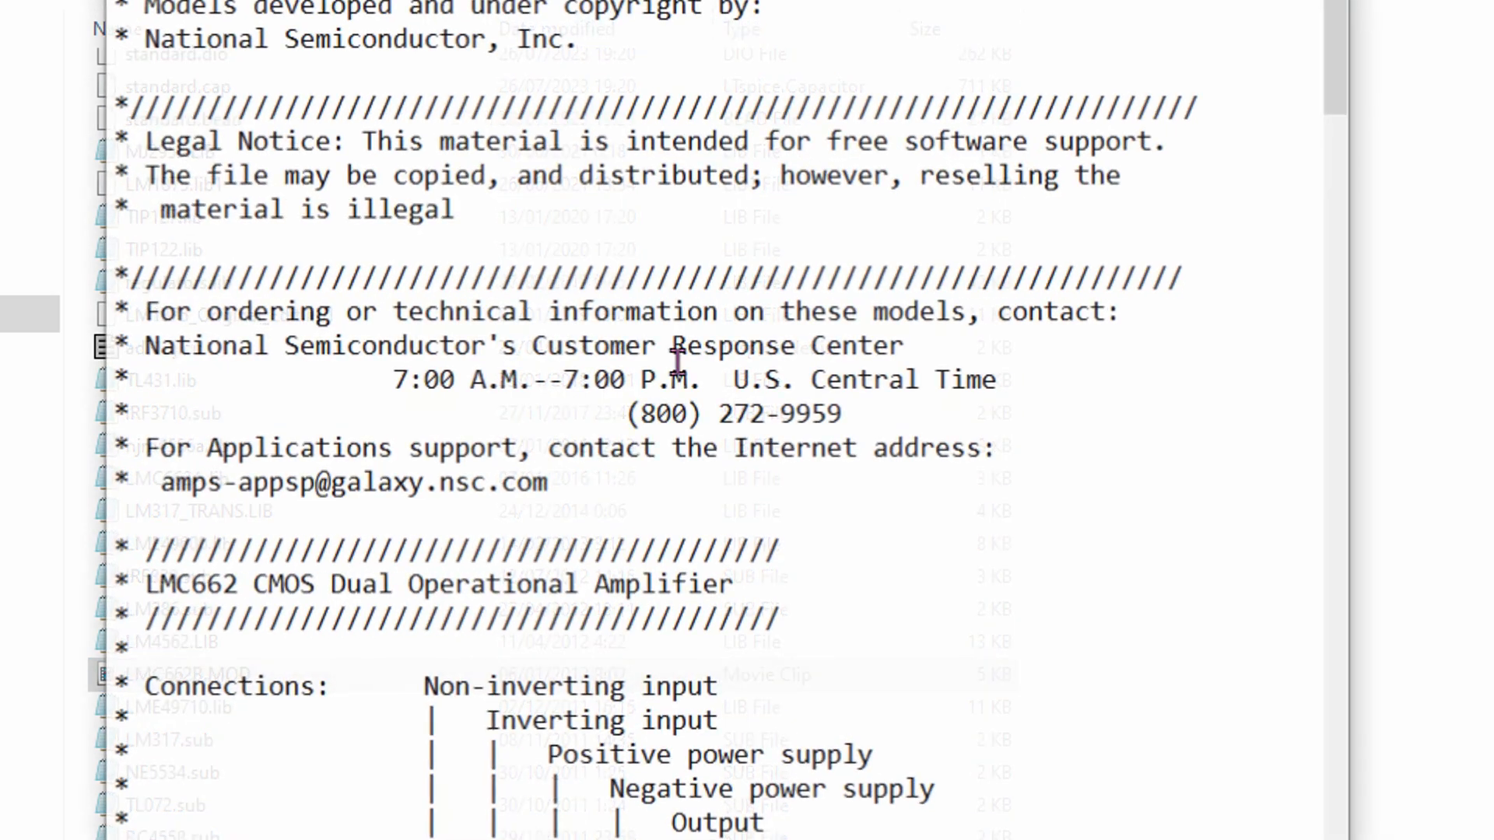
pyautogui.scroll(-3, 603, 685)
pyautogui.moveTo(684, 619); pyautogui.dragTo(407, 620)
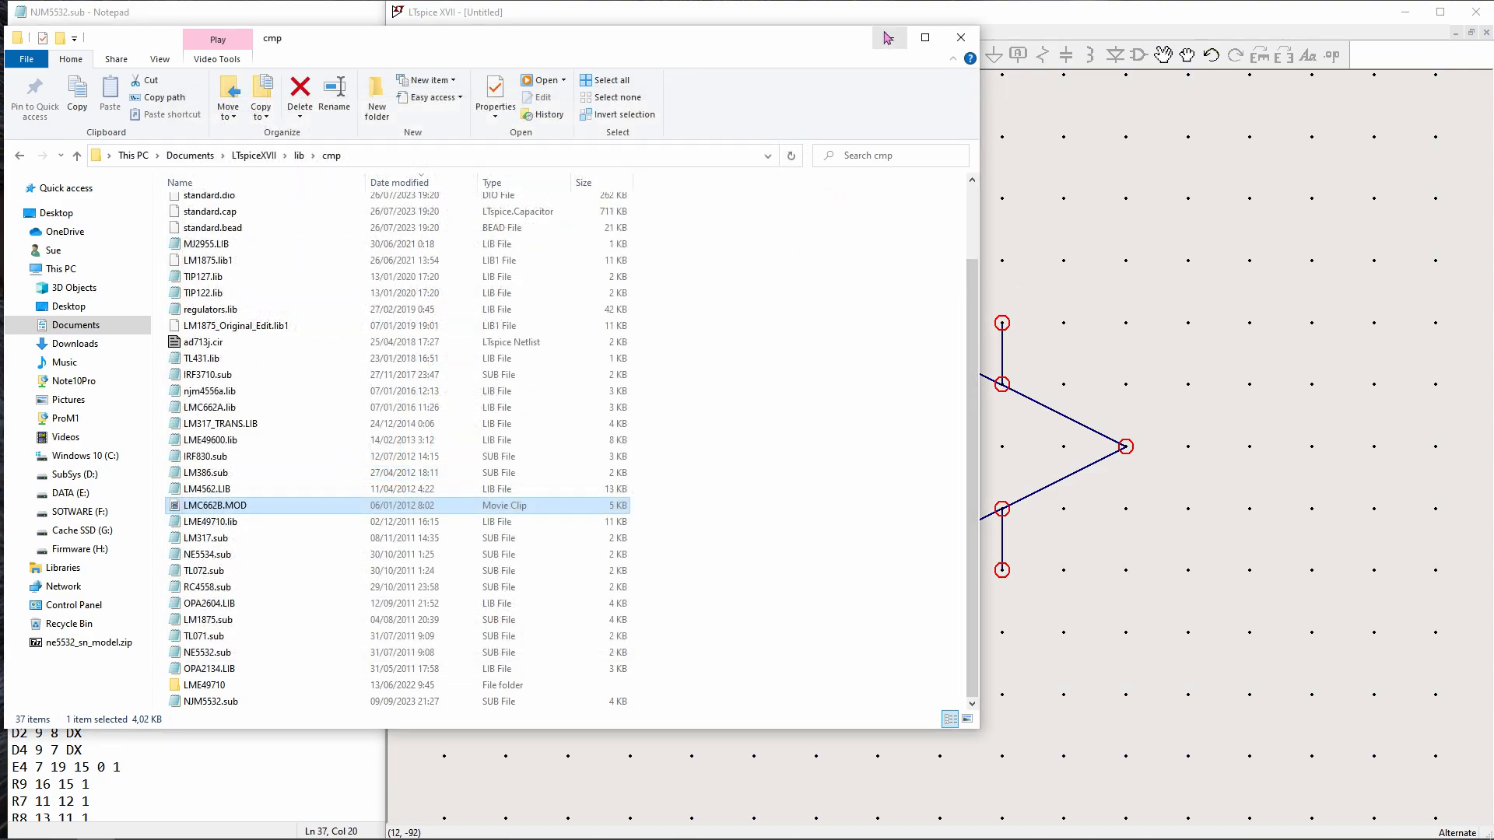
pyautogui.click(888, 37)
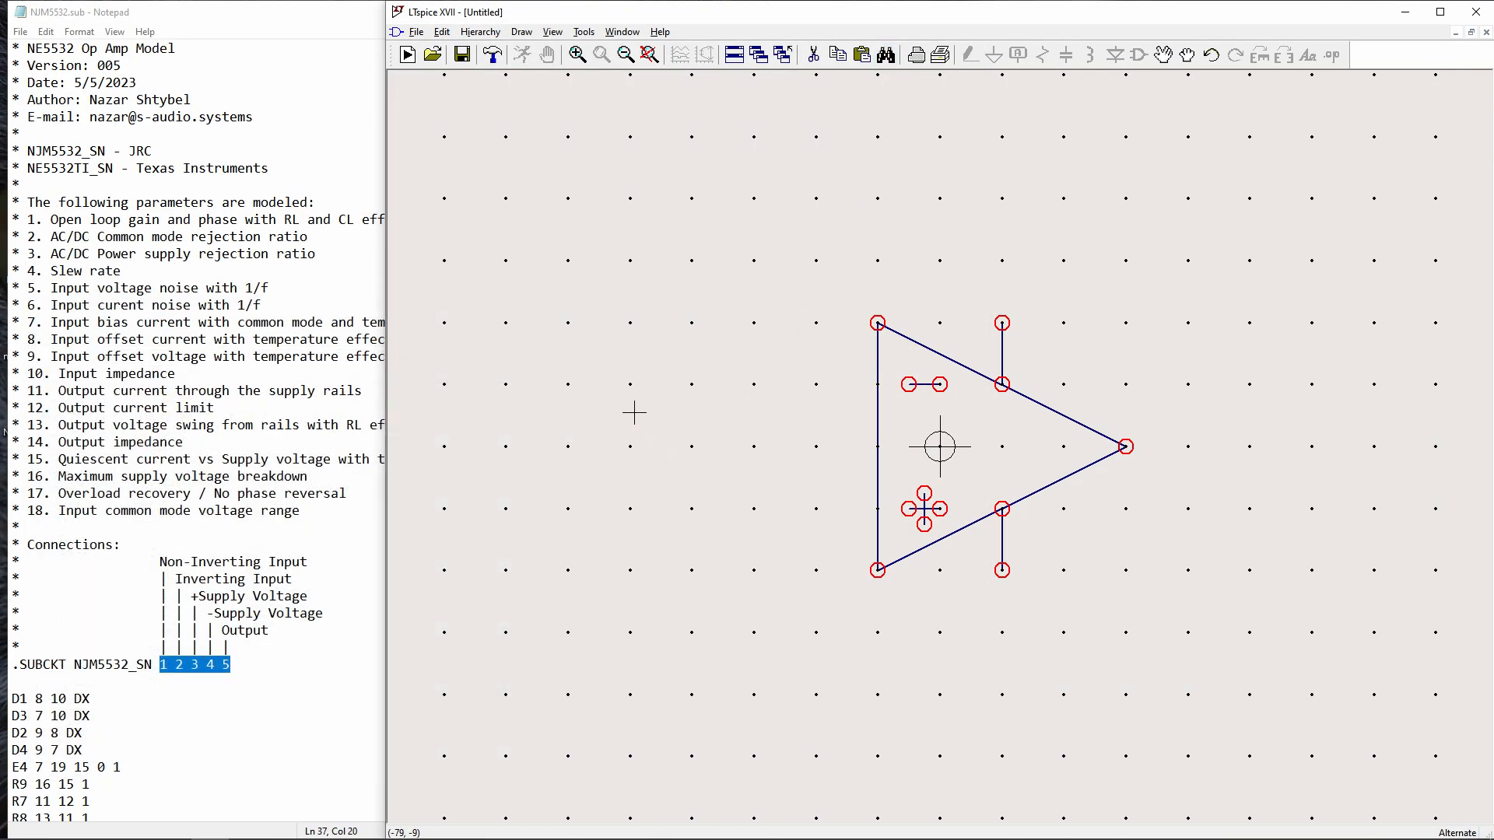
# - Add a pin labelled +in with netlist order 1 on the triangle's vertical edge beside the plus sign
pyautogui.rightClick(564, 248)
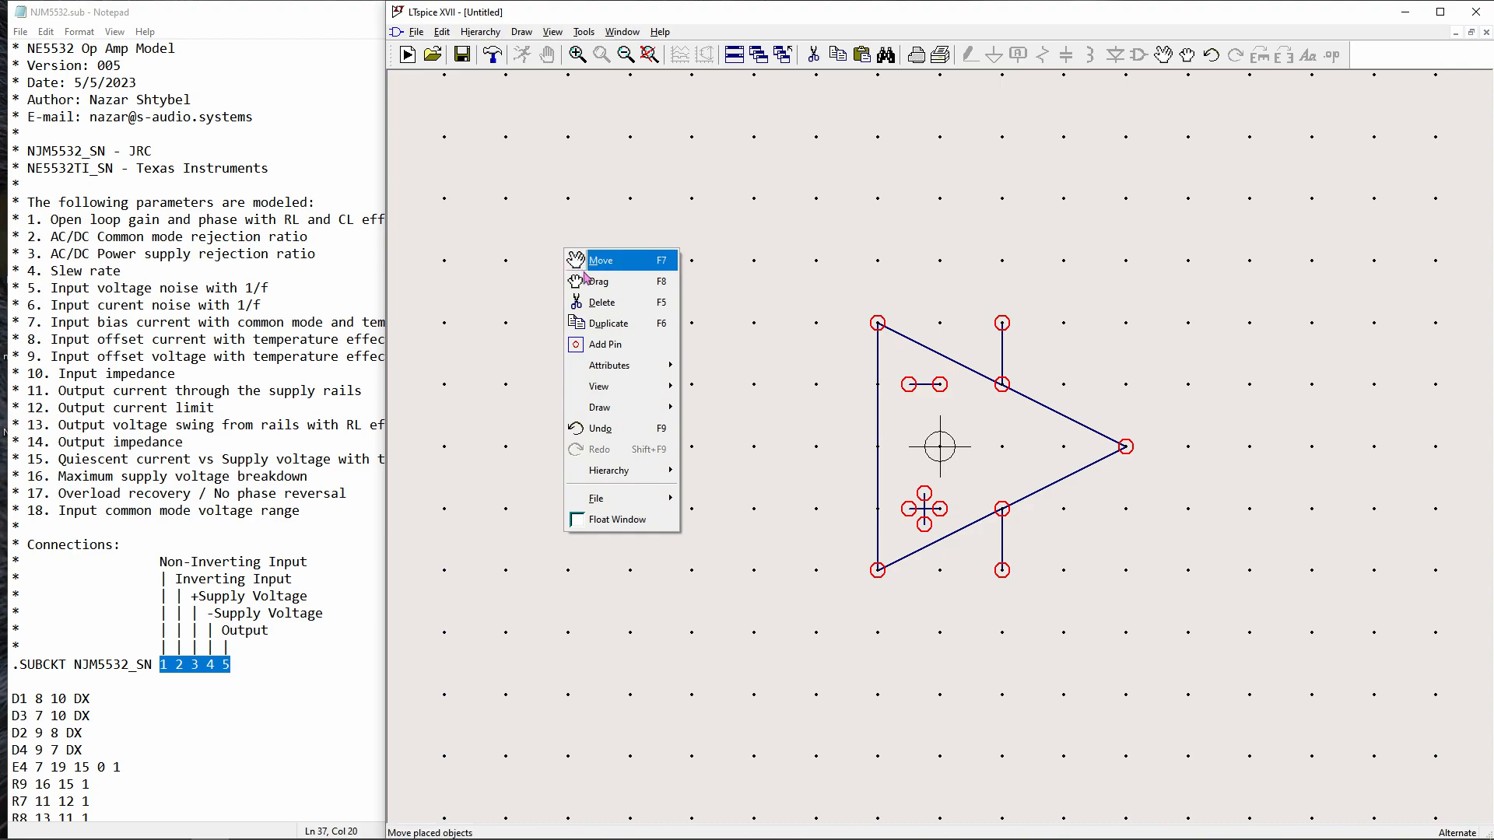
pyautogui.click(635, 345)
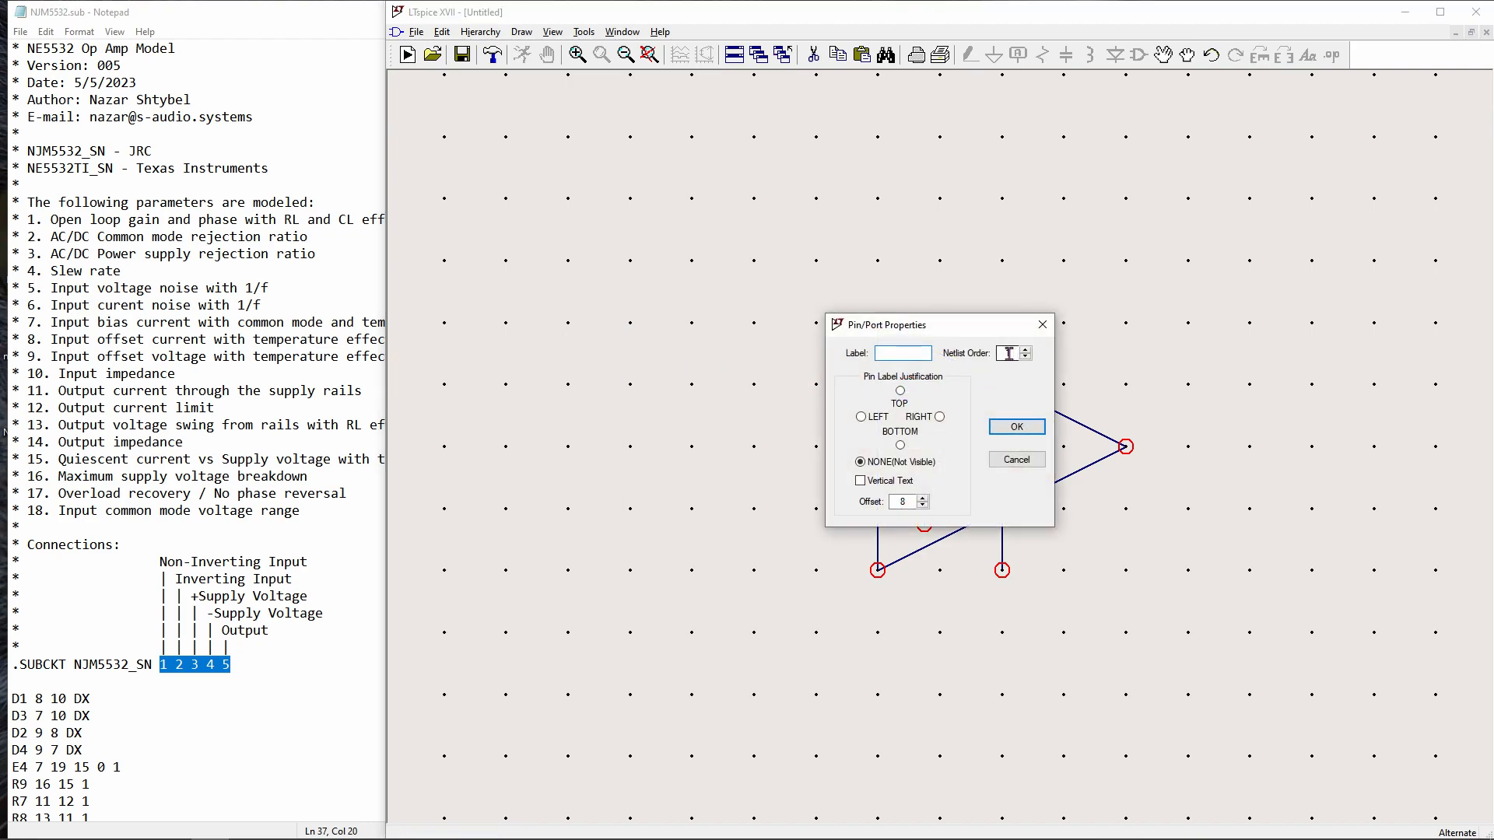
pyautogui.click(165, 666)
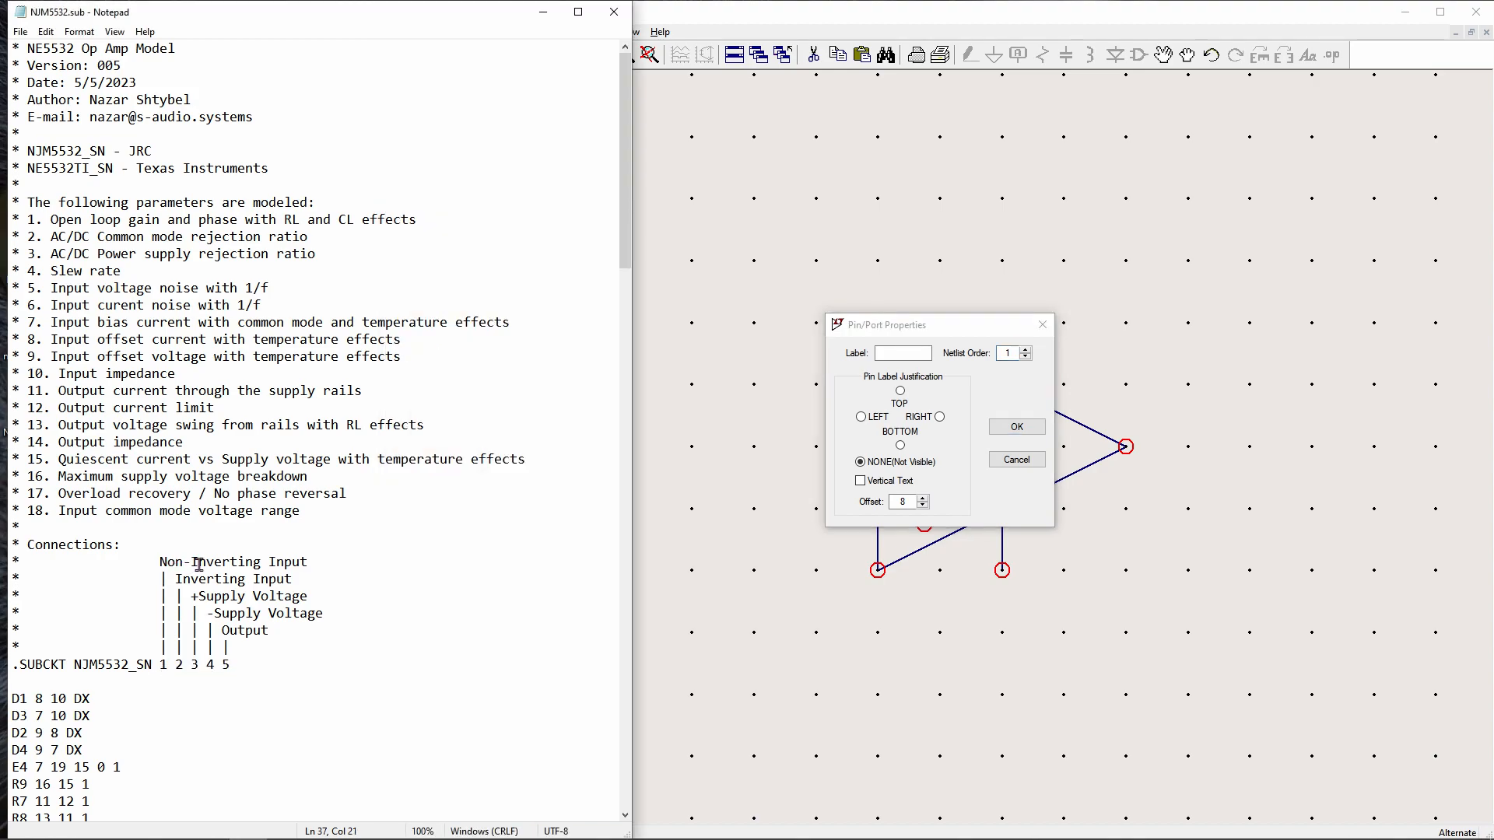
pyautogui.click(916, 354)
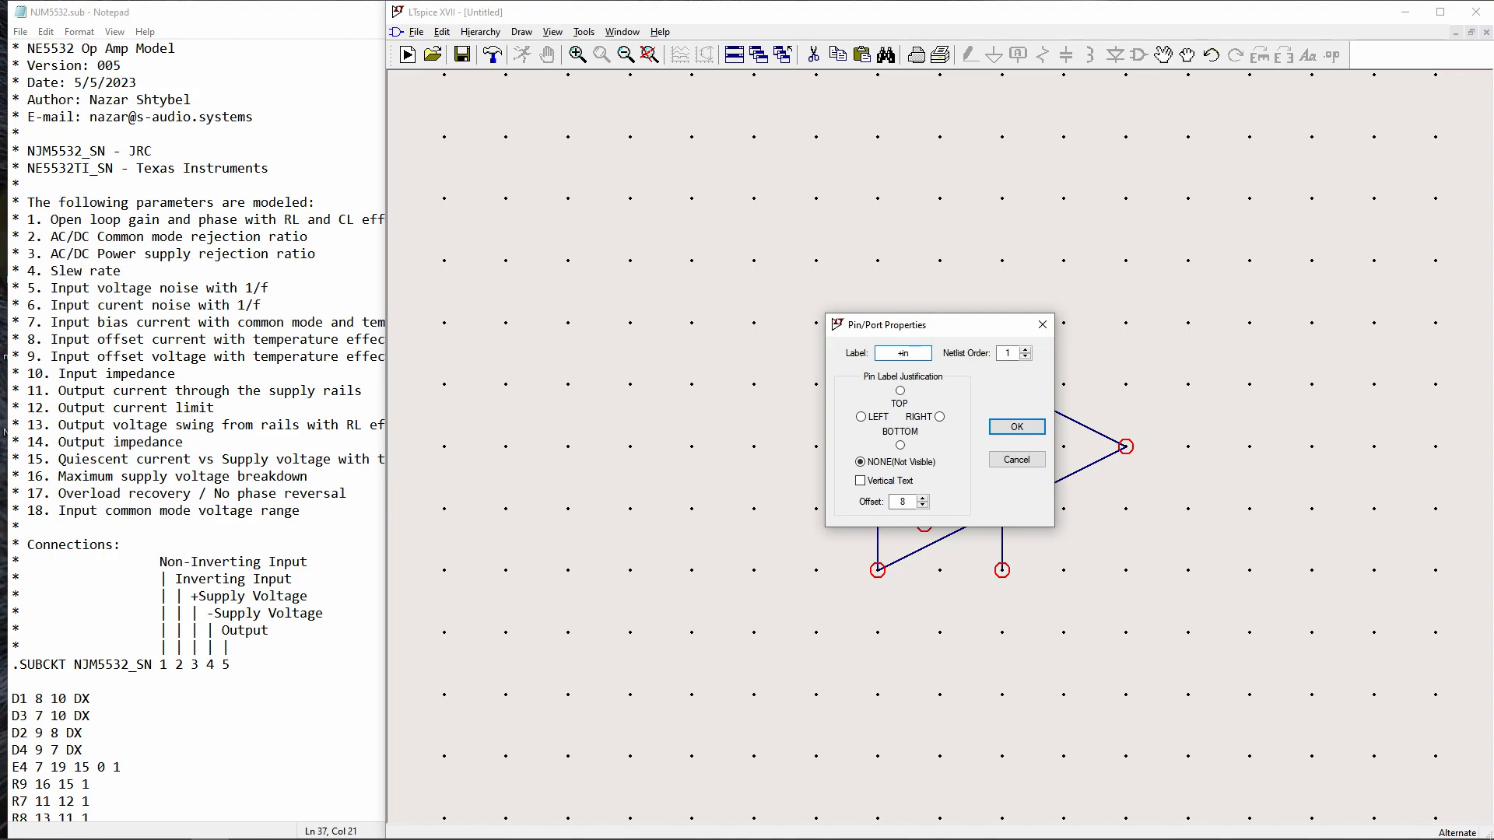
pyautogui.write('+in')
pyautogui.click(1018, 426)
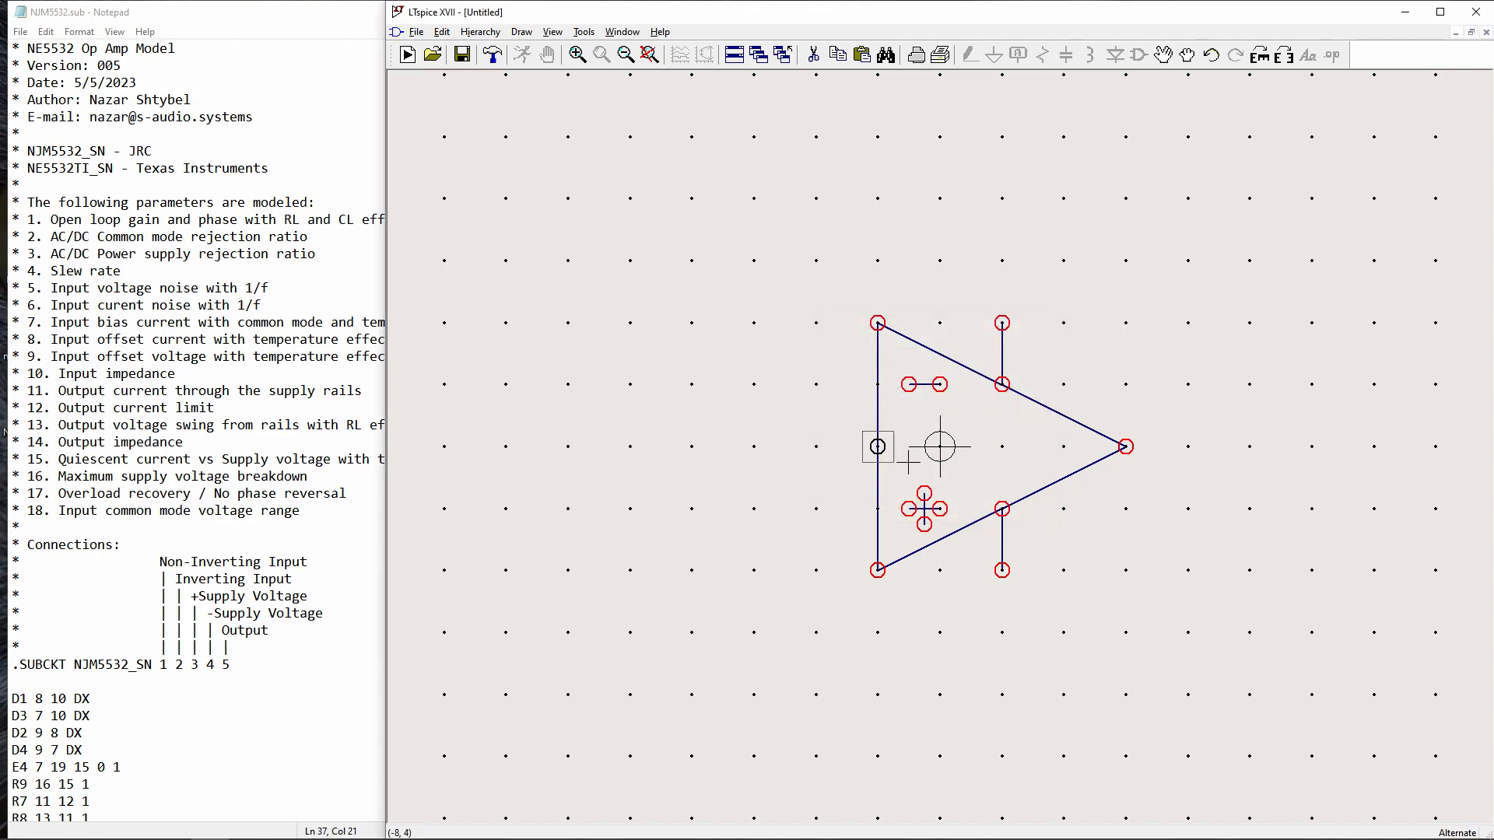
pyautogui.click(887, 498)
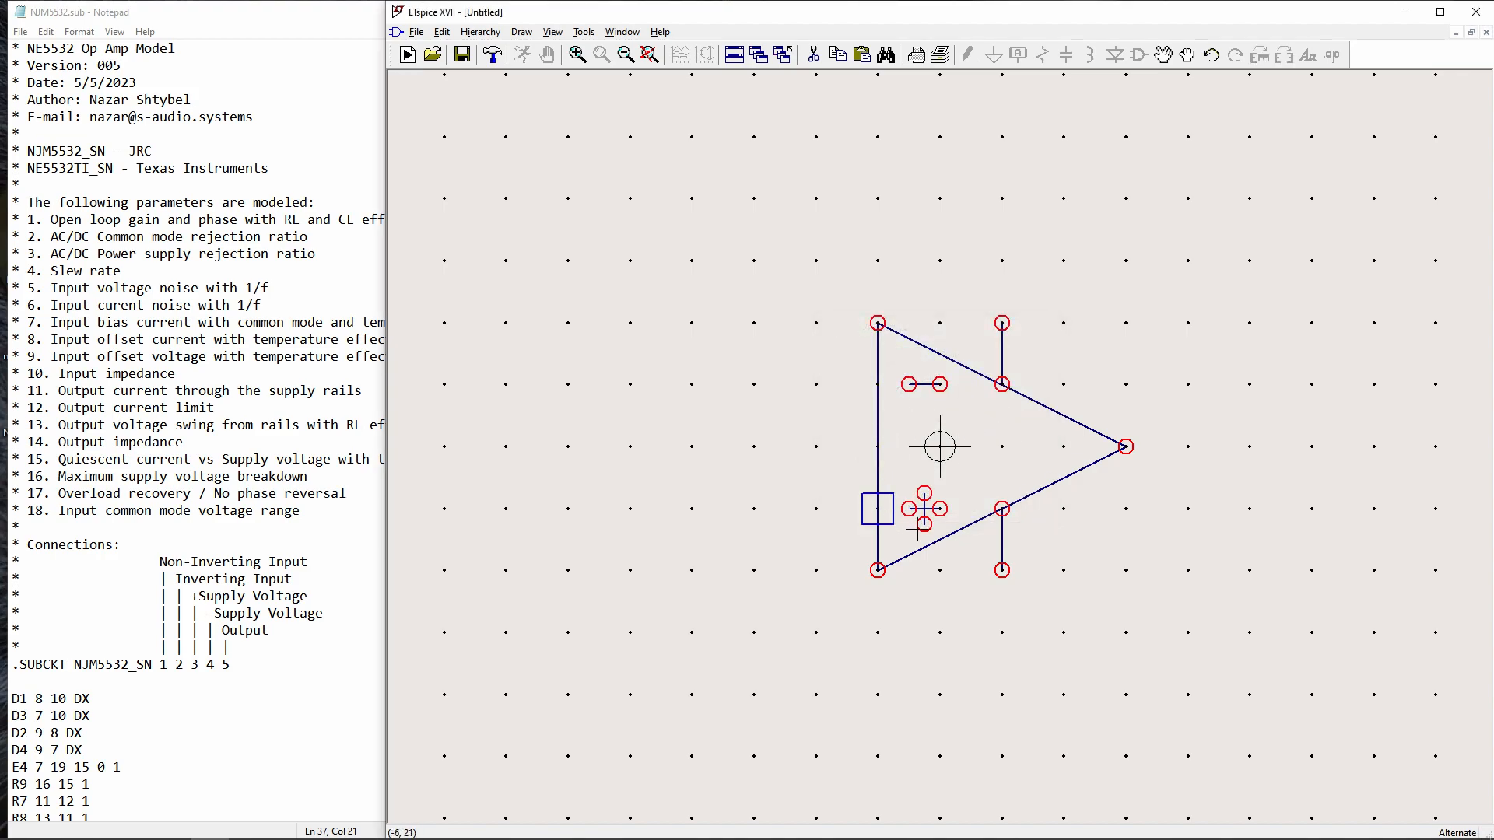
# - Add a pin labelled -in with netlist order 2 on the triangle's vertical edge beside the minus sign
pyautogui.rightClick(686, 369)
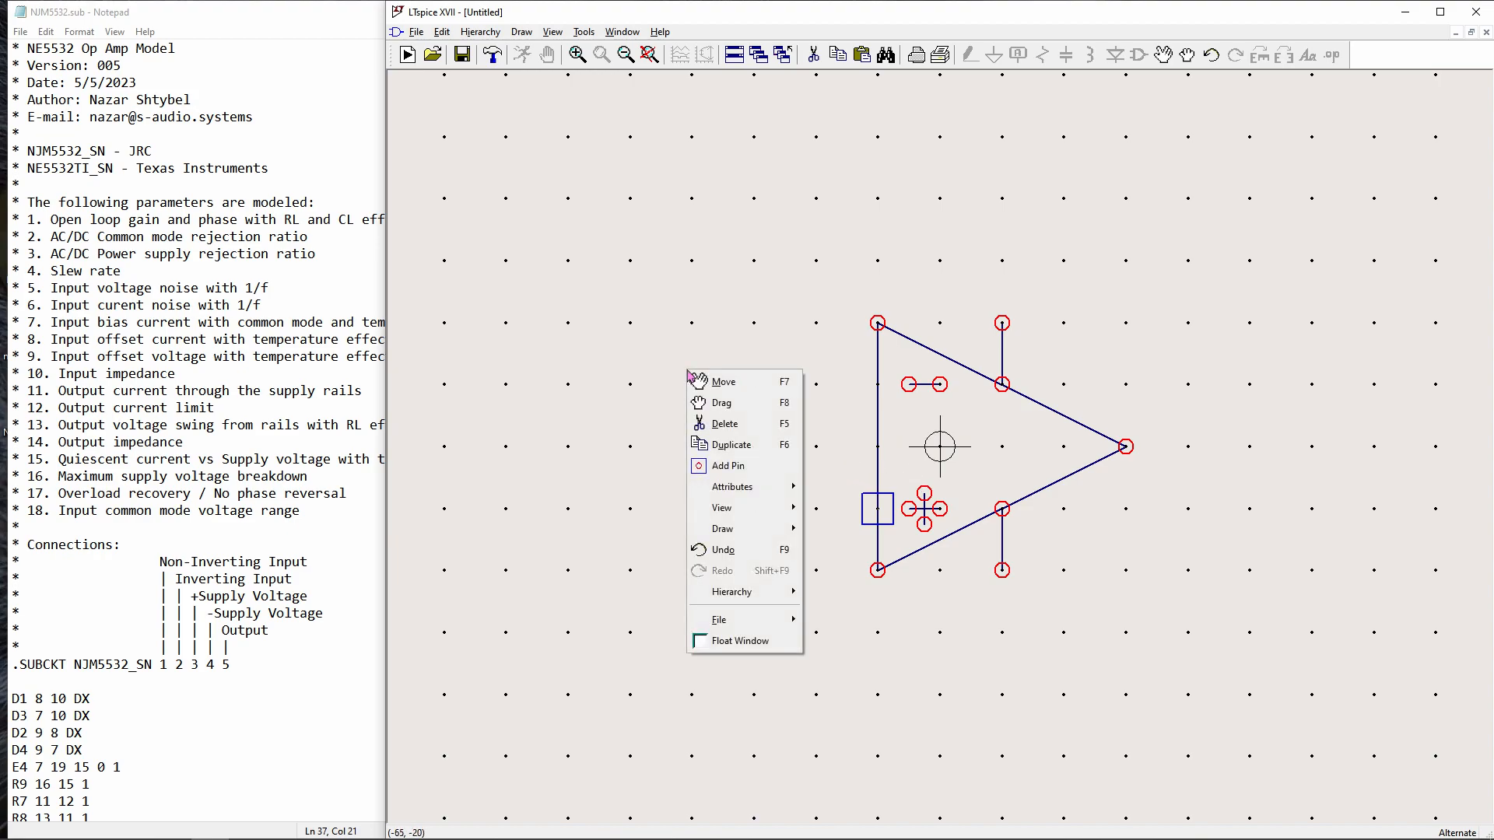
pyautogui.click(740, 466)
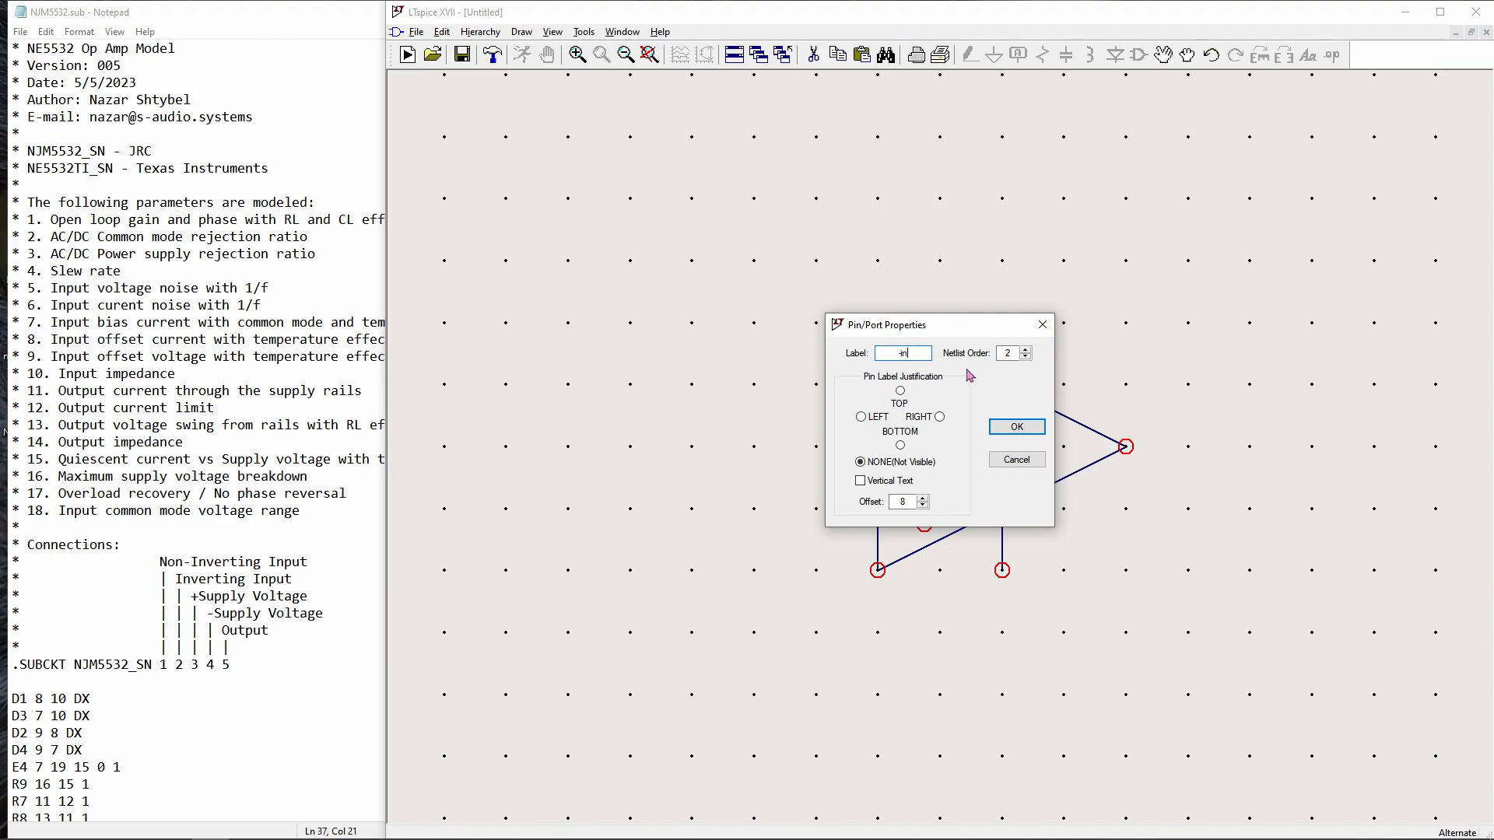
pyautogui.click(1016, 427)
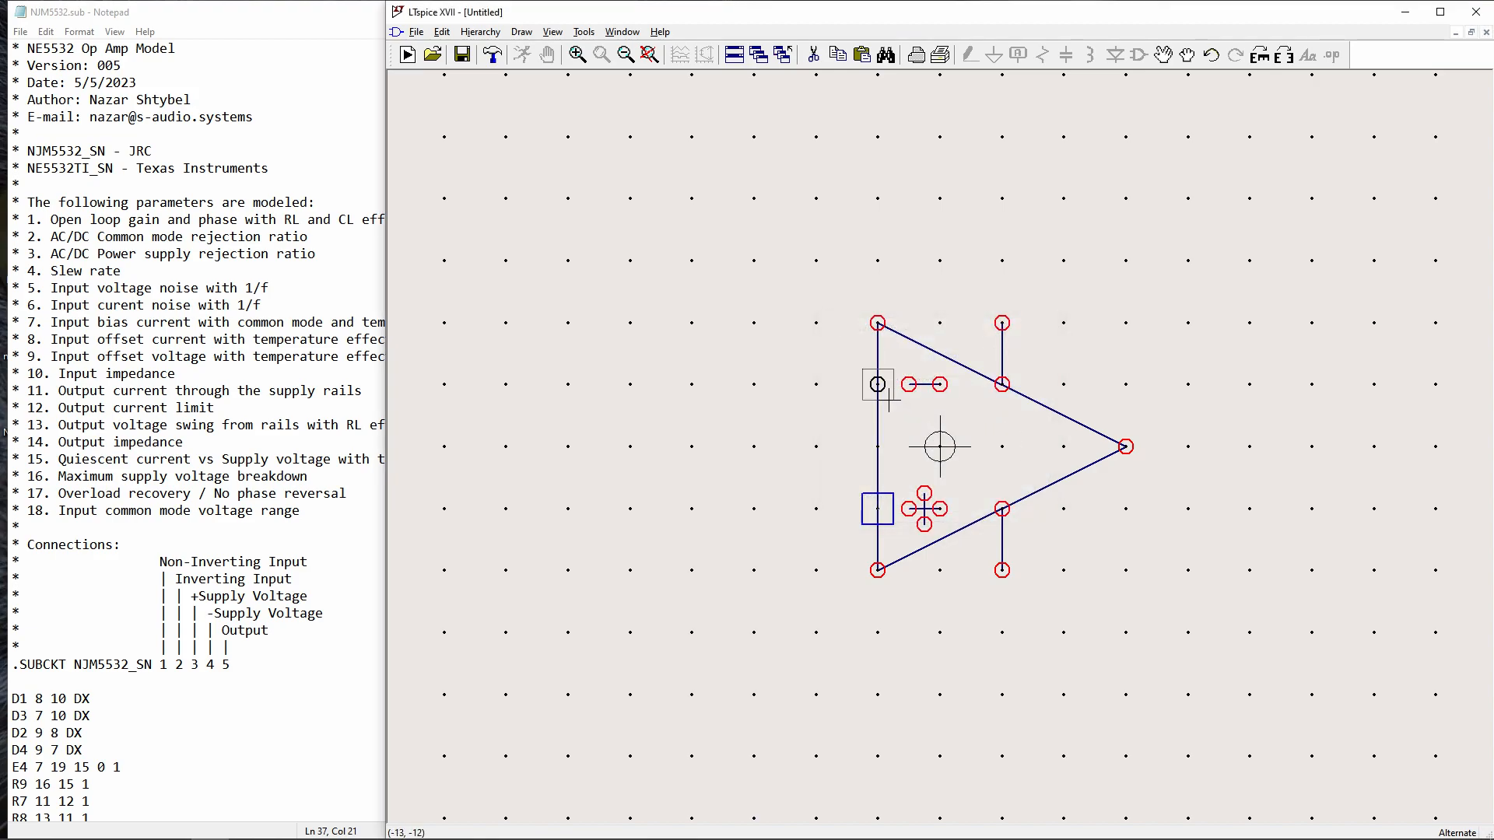
pyautogui.click(878, 384)
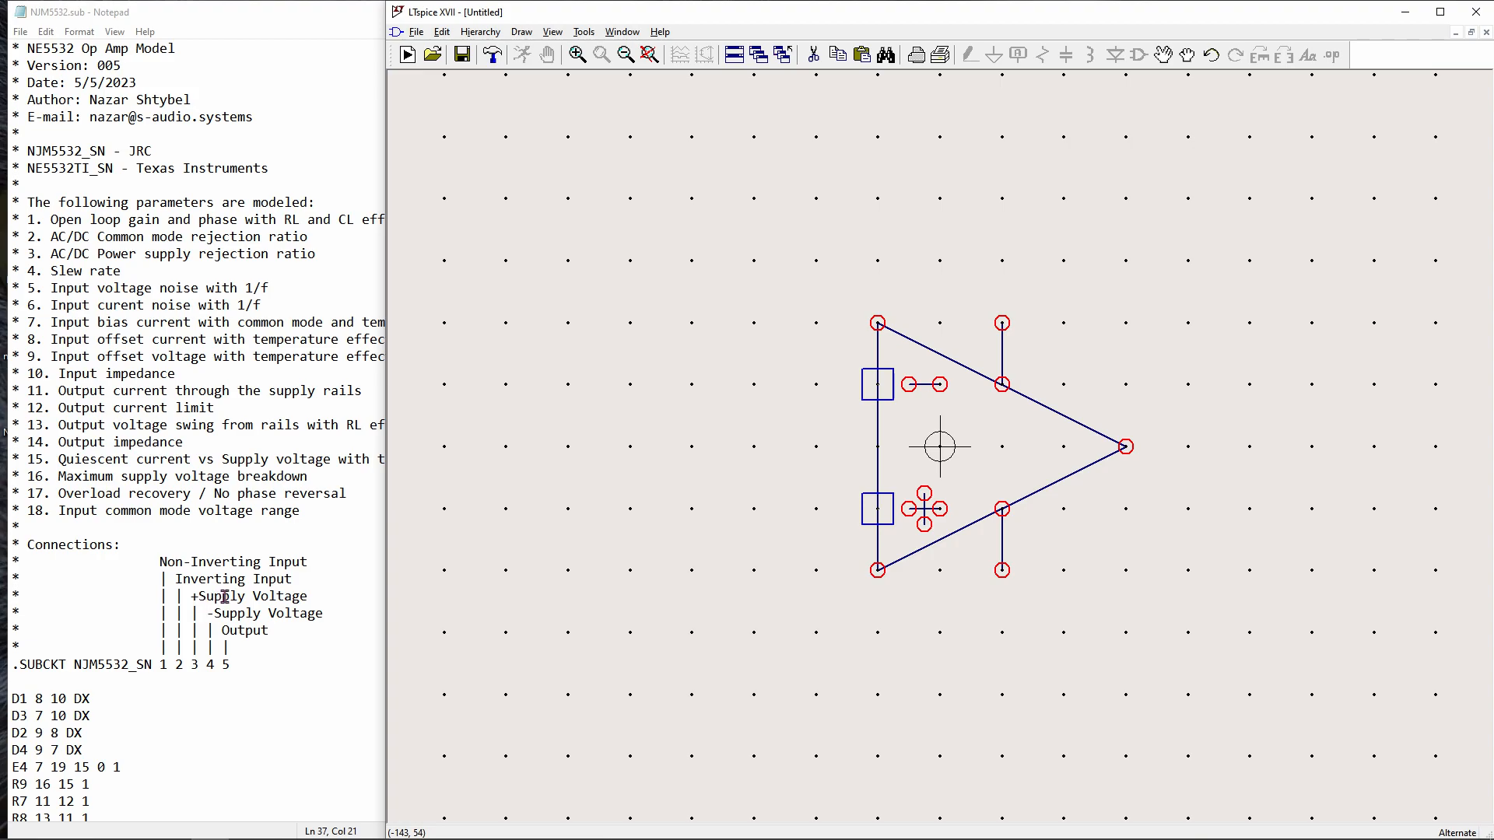
# - Add a pin labelled Vcc with netlist order 3 at the outer end of the triangle's upper supply line
pyautogui.rightClick(663, 398)
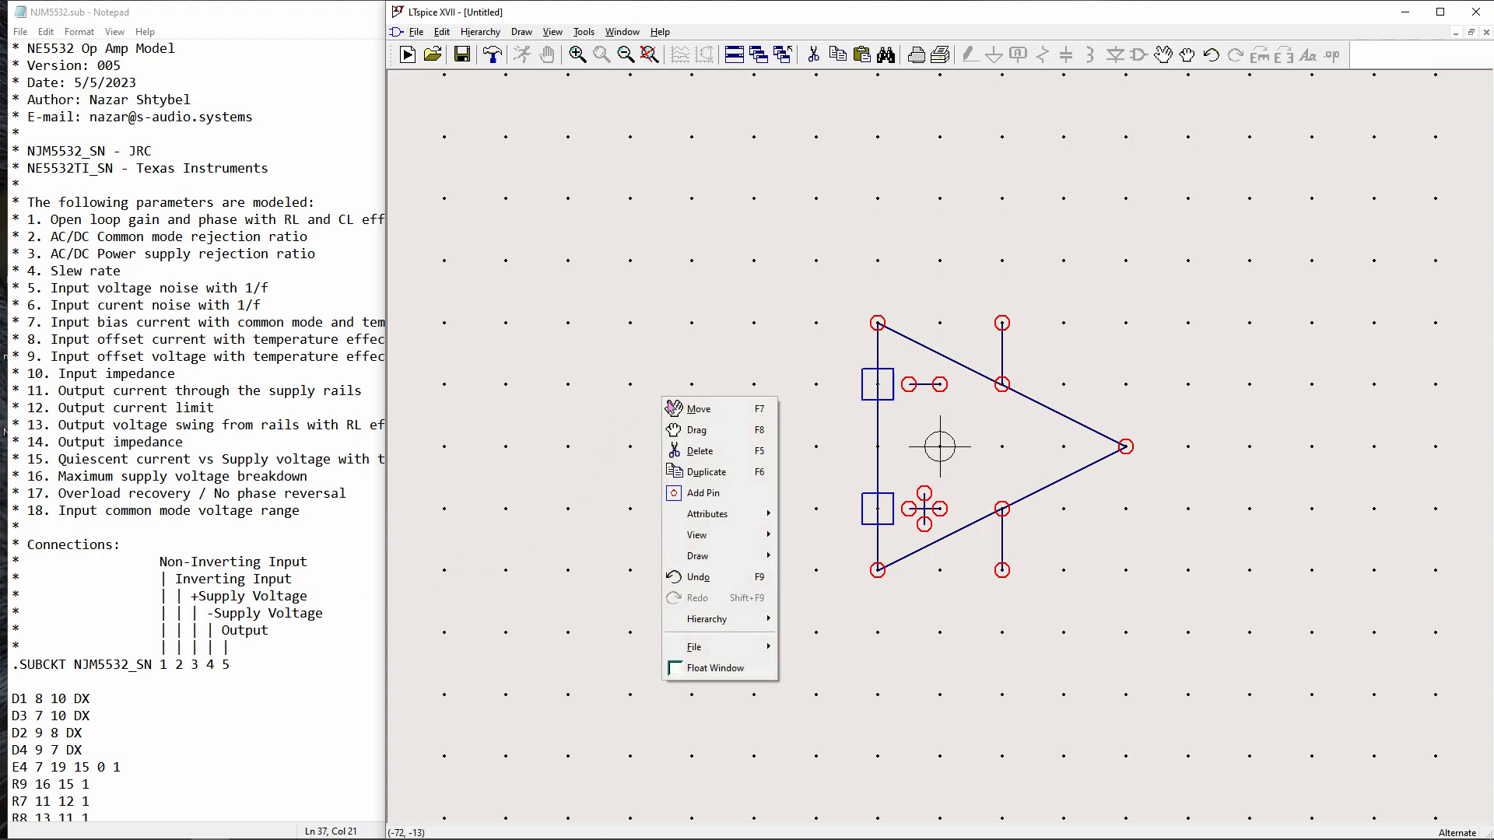
pyautogui.click(709, 493)
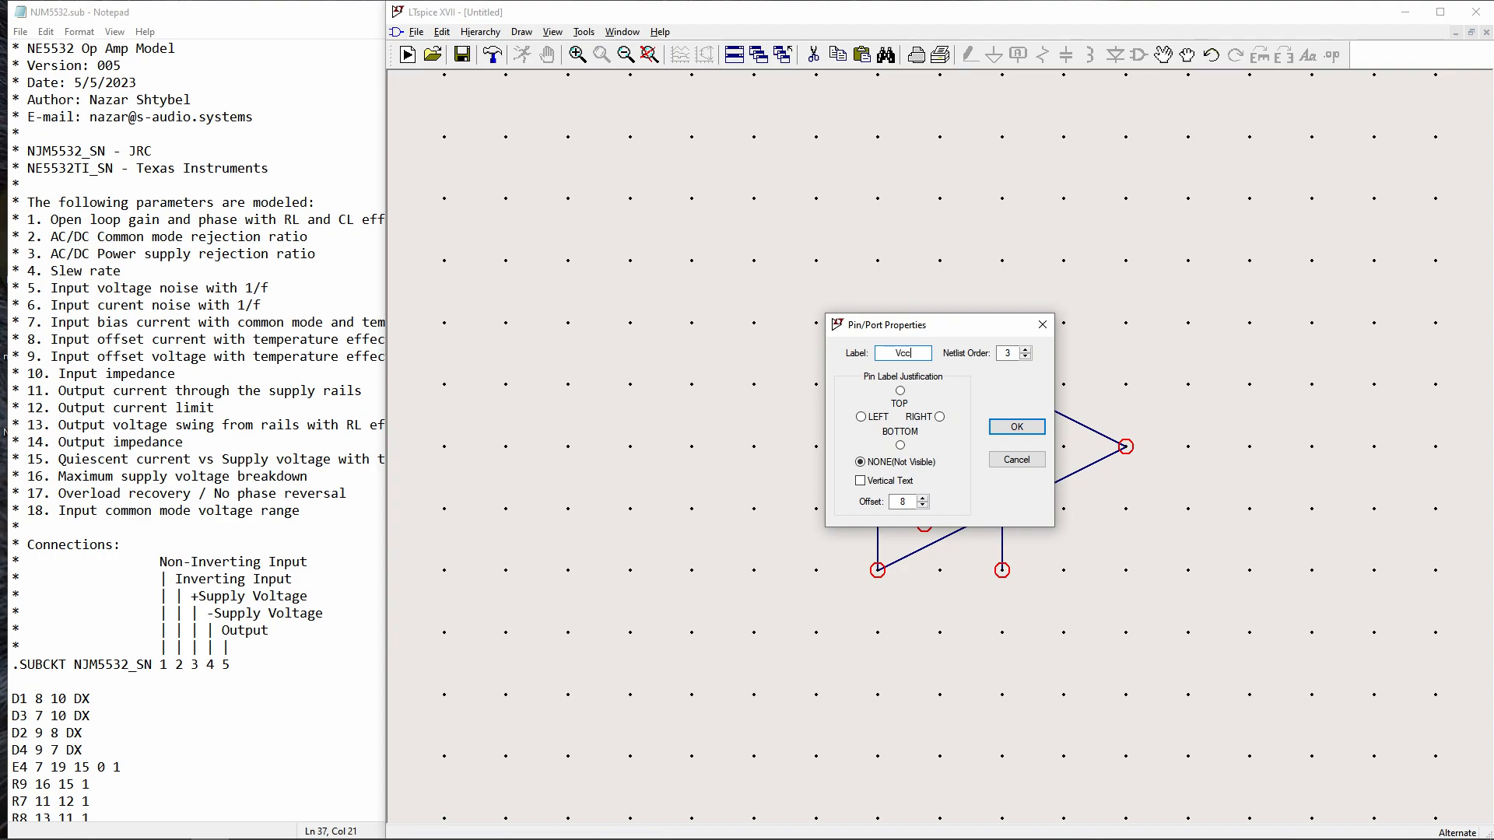
pyautogui.click(1017, 426)
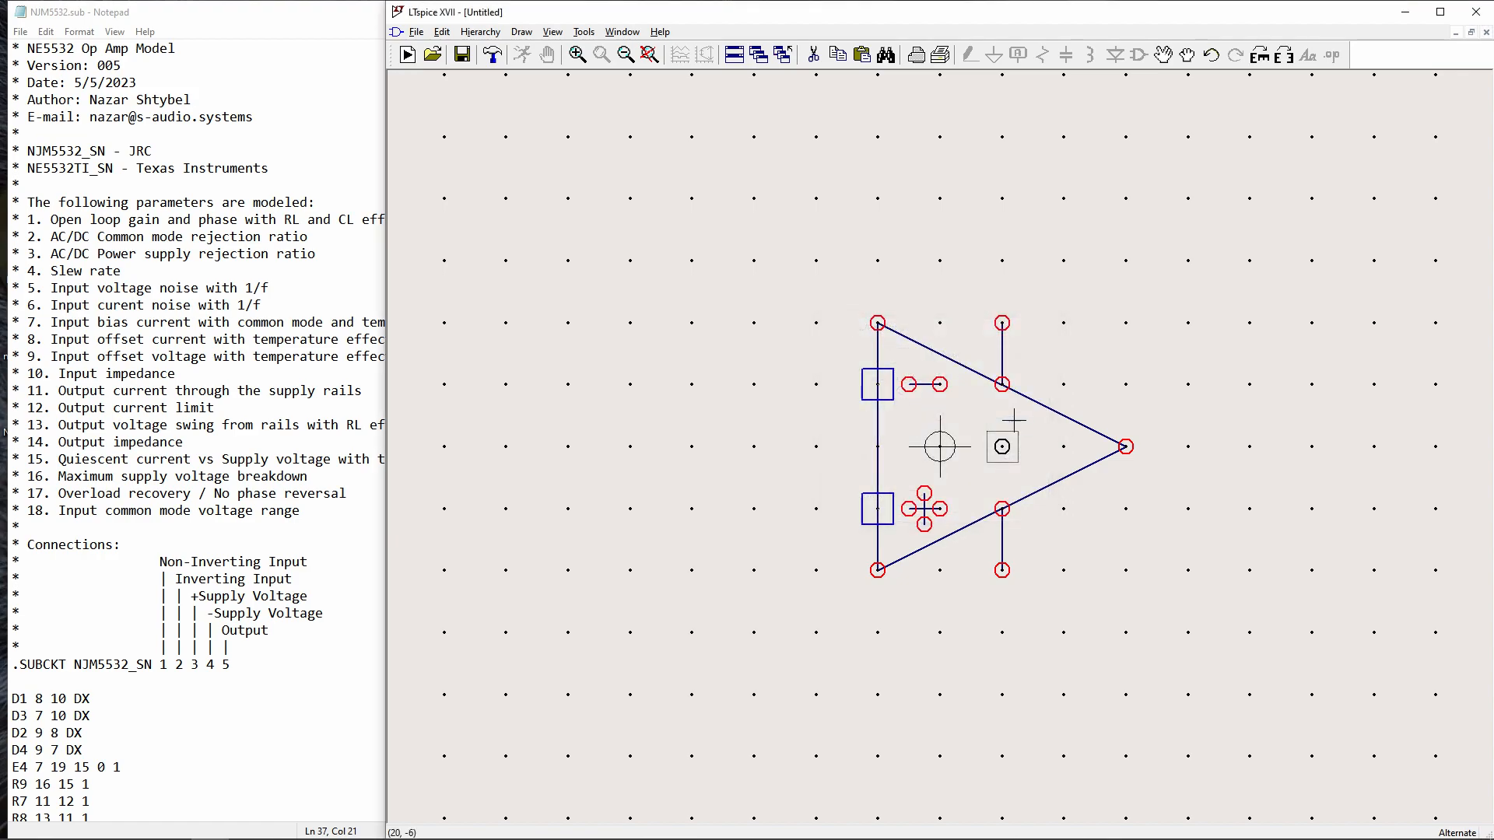
pyautogui.click(1010, 322)
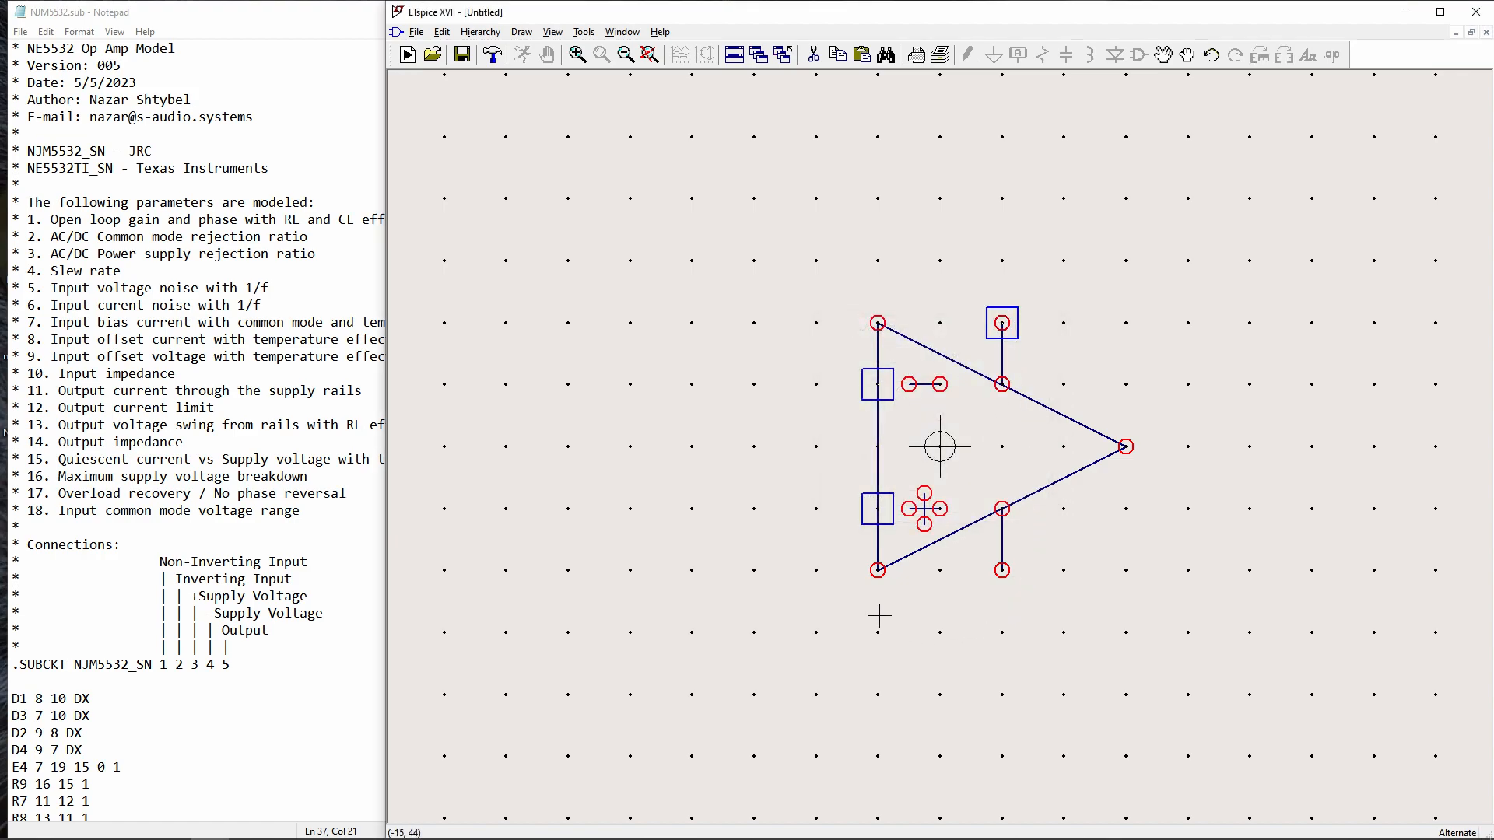
# - Add a pin labelled Vee with netlist order 4 at the outer end of the triangle's lower supply line
pyautogui.rightClick(689, 508)
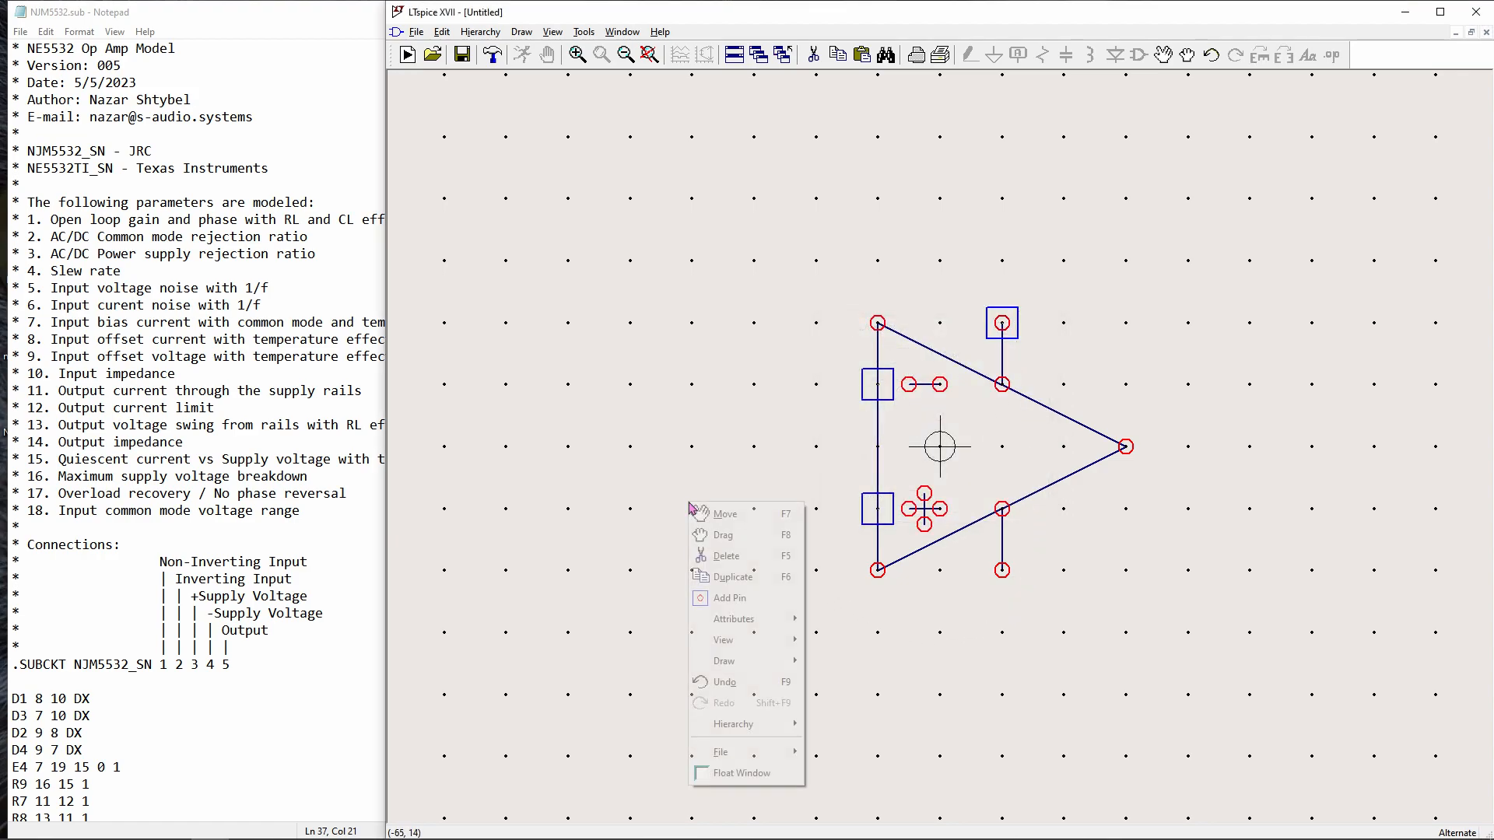
pyautogui.click(755, 598)
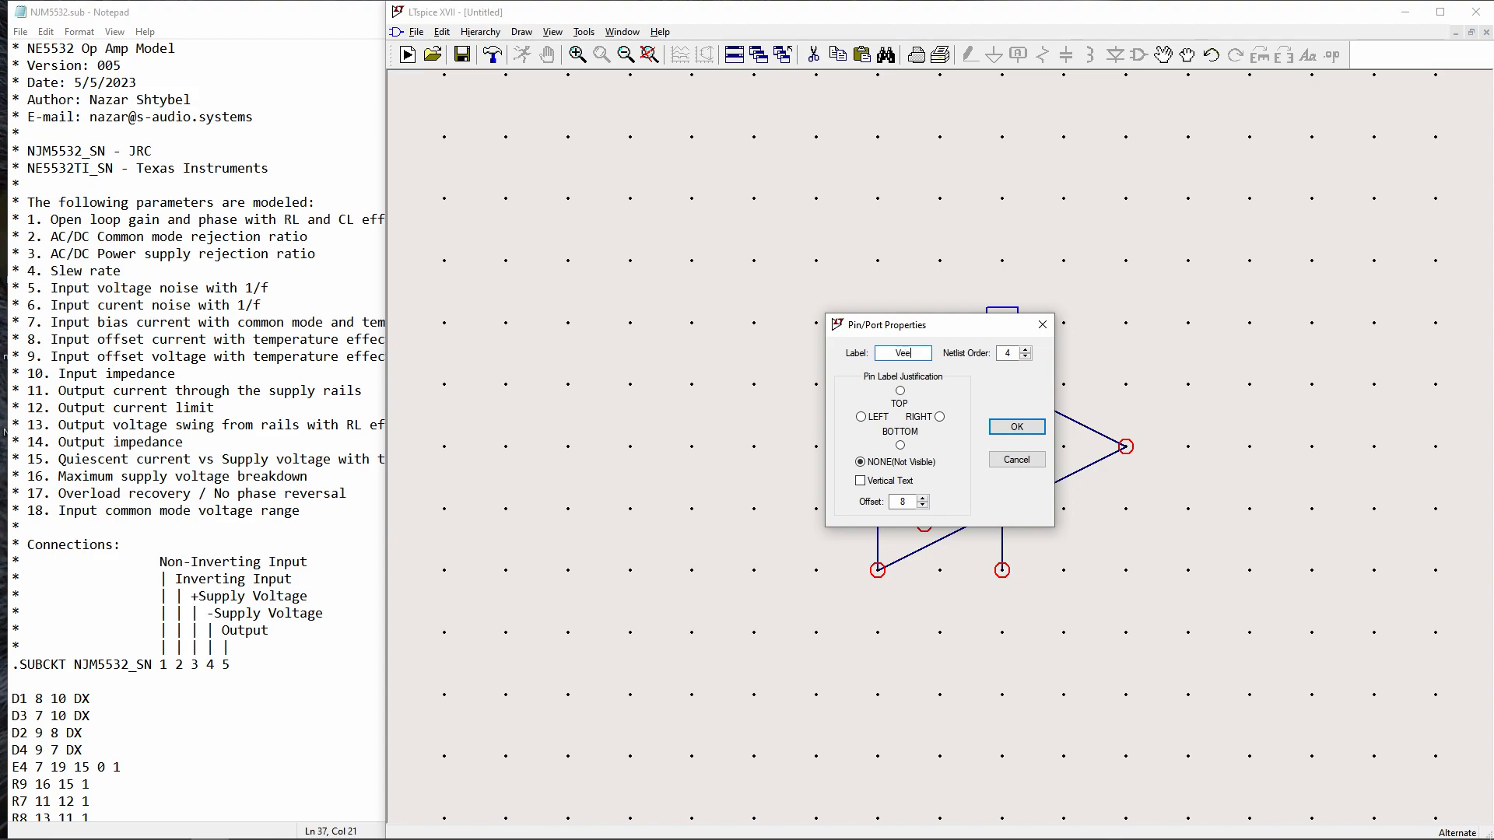
pyautogui.click(1017, 426)
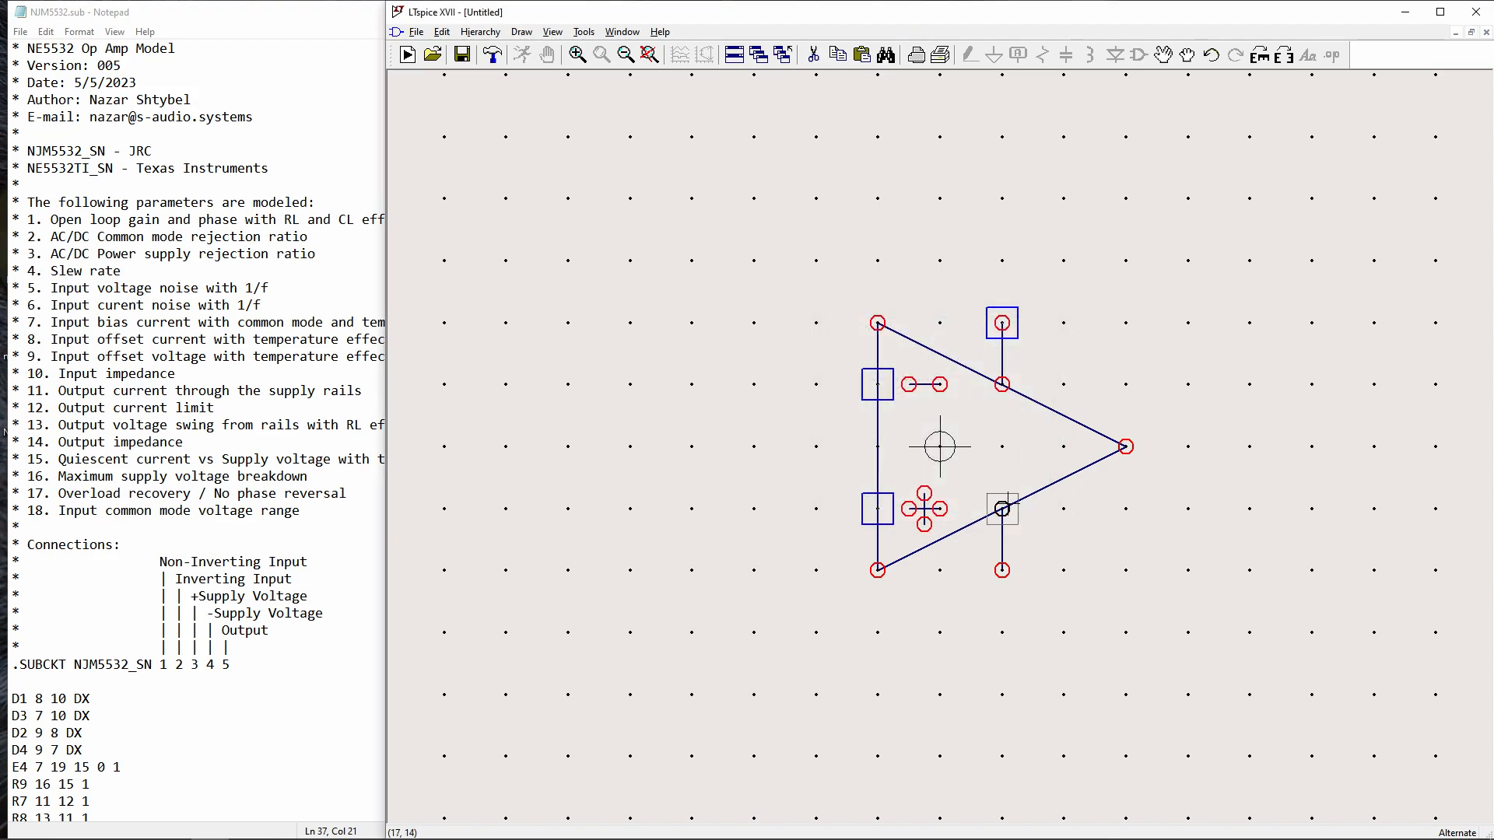
pyautogui.click(1003, 560)
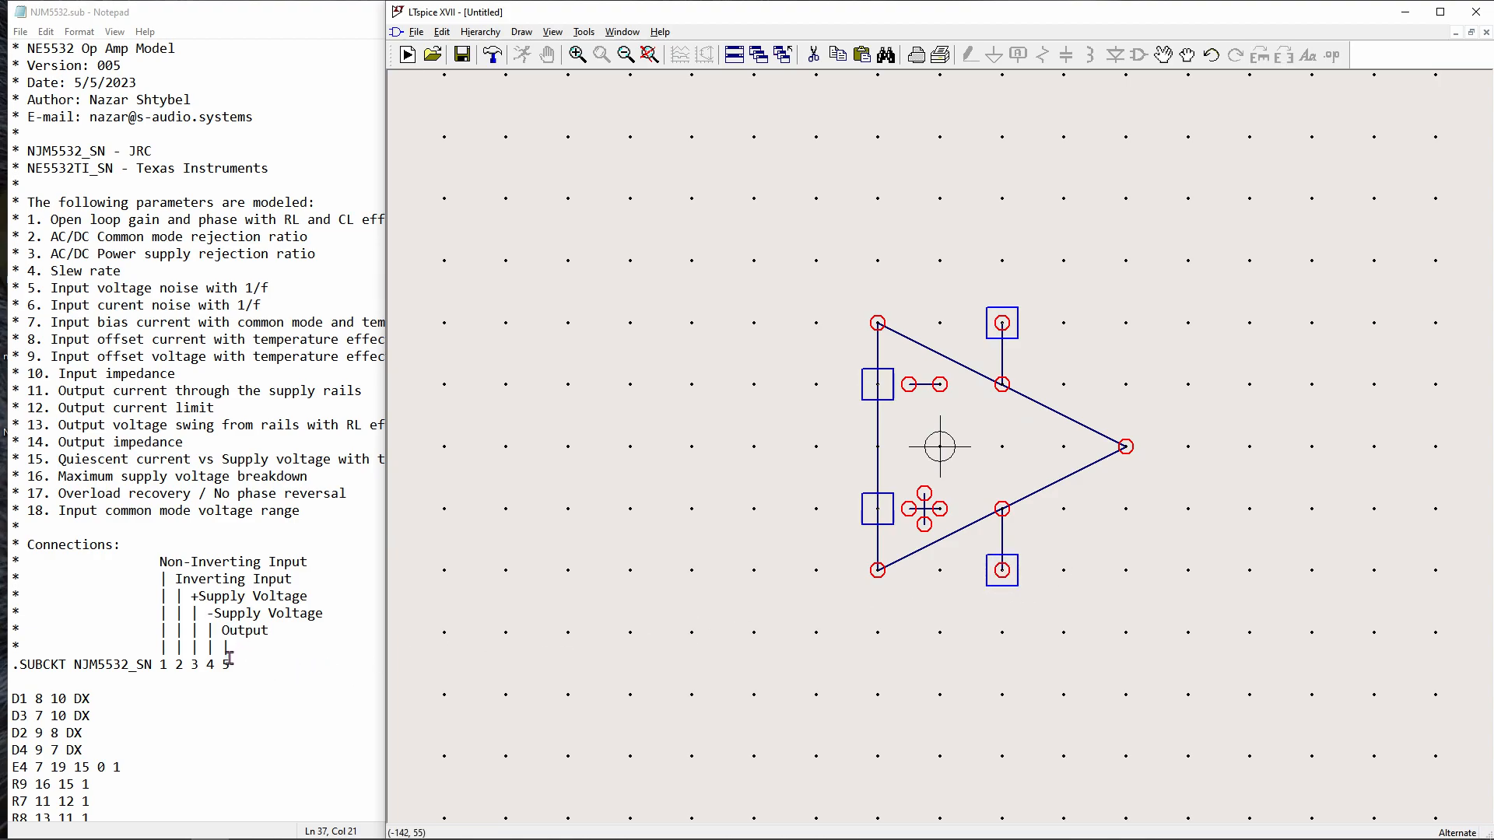
# - Add a pin labelled out with netlist order 5 at the output tip of the triangle
pyautogui.rightClick(615, 385)
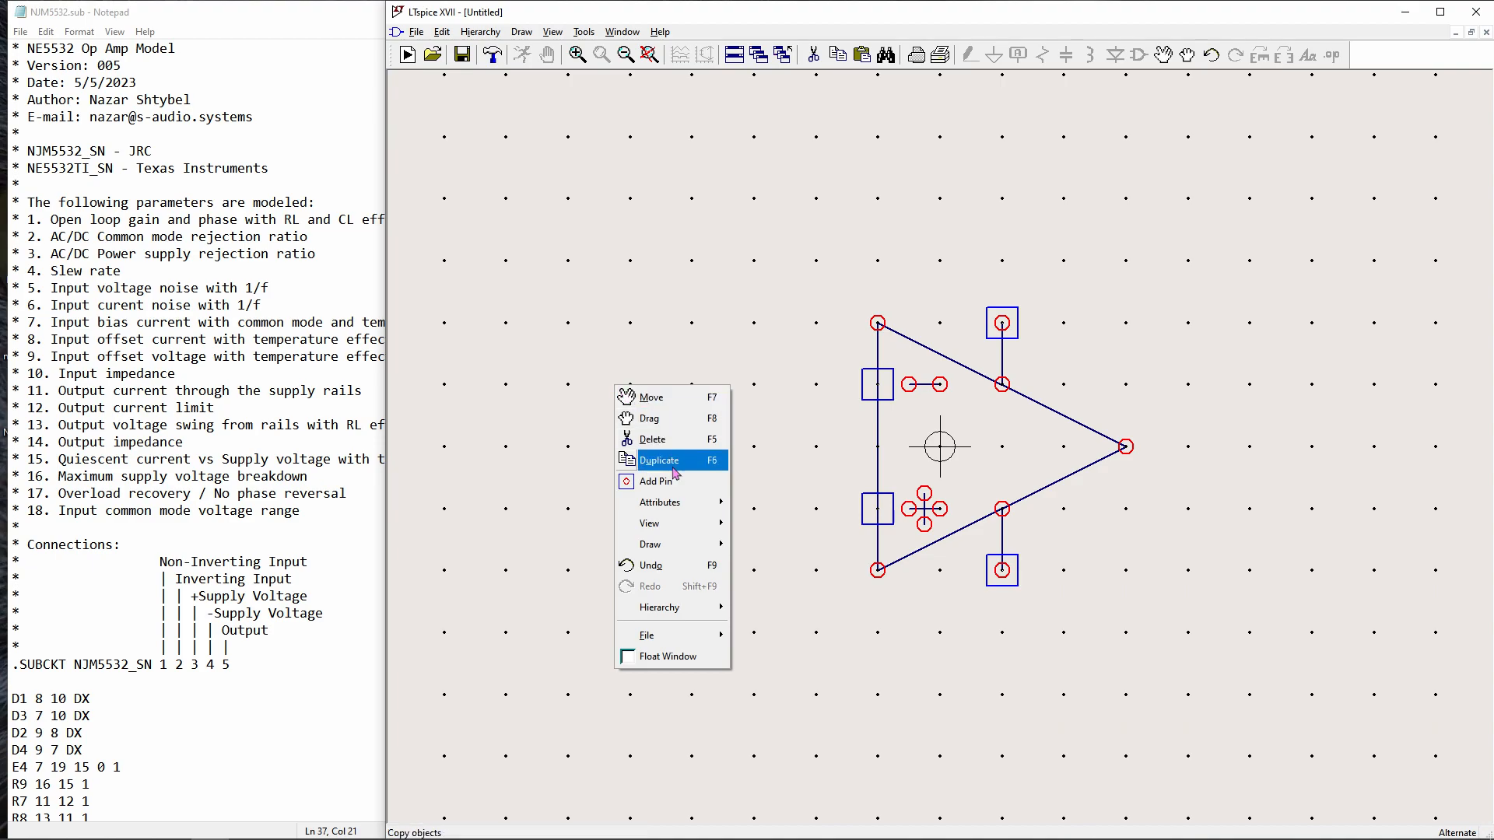
pyautogui.click(672, 481)
pyautogui.doubleClick(1014, 353)
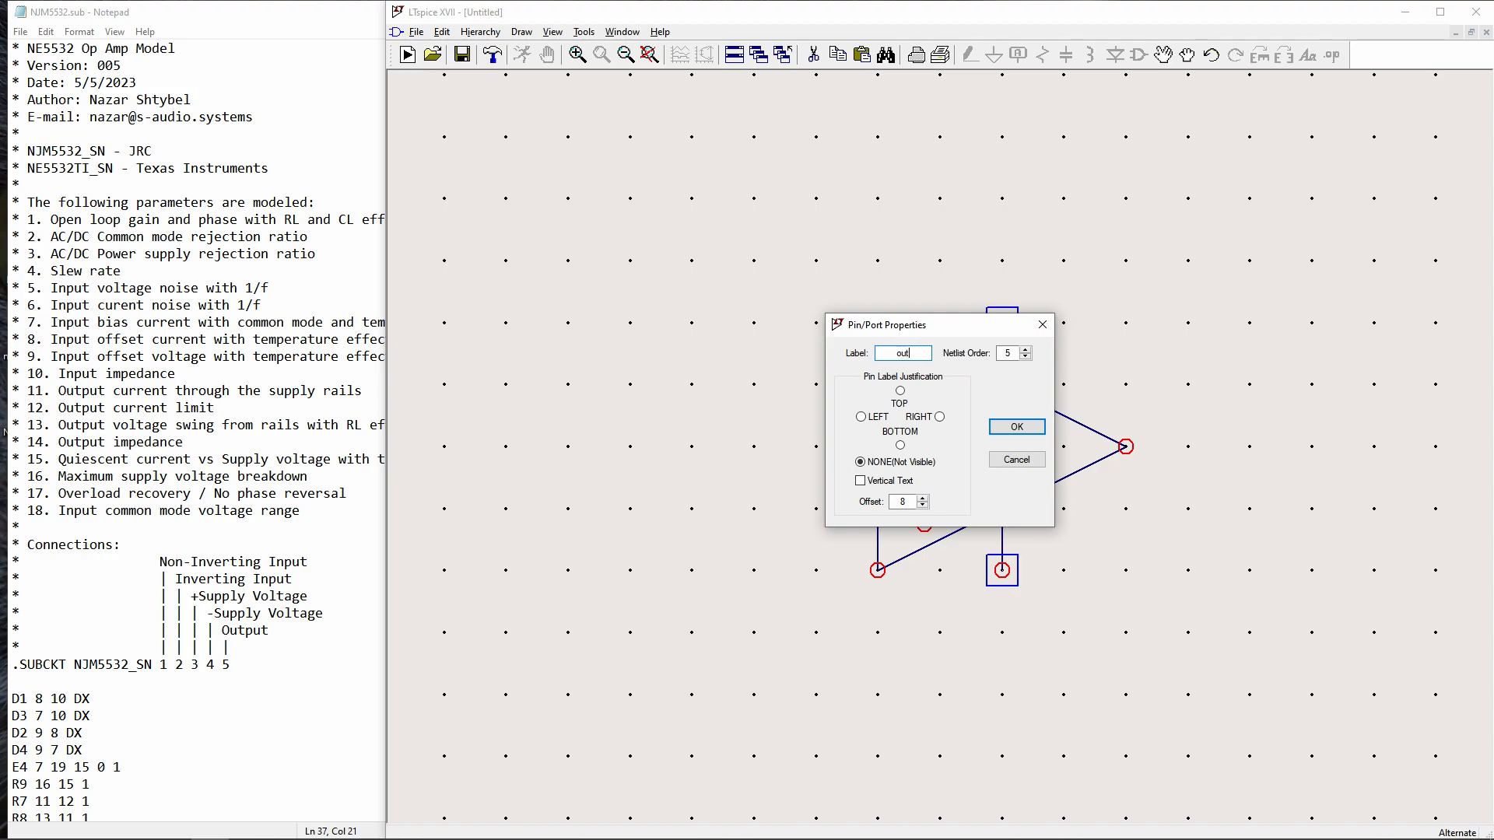
pyautogui.click(1017, 426)
pyautogui.click(1126, 446)
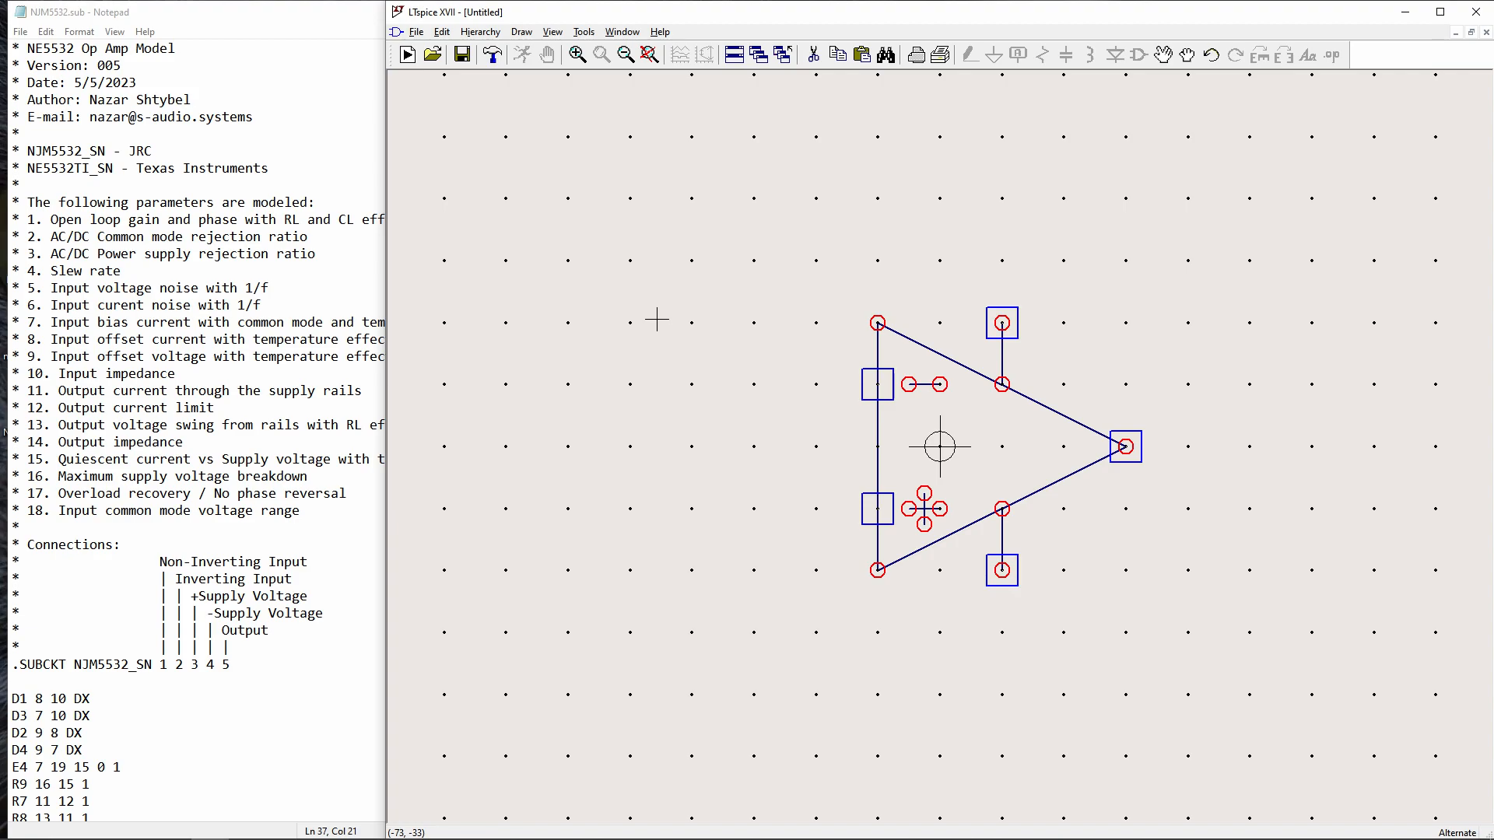
# - Open the symbol's attributes for editing, highlight .SUBCKT in the model text, and set the Prefix attribute to X
pyautogui.rightClick(590, 232)
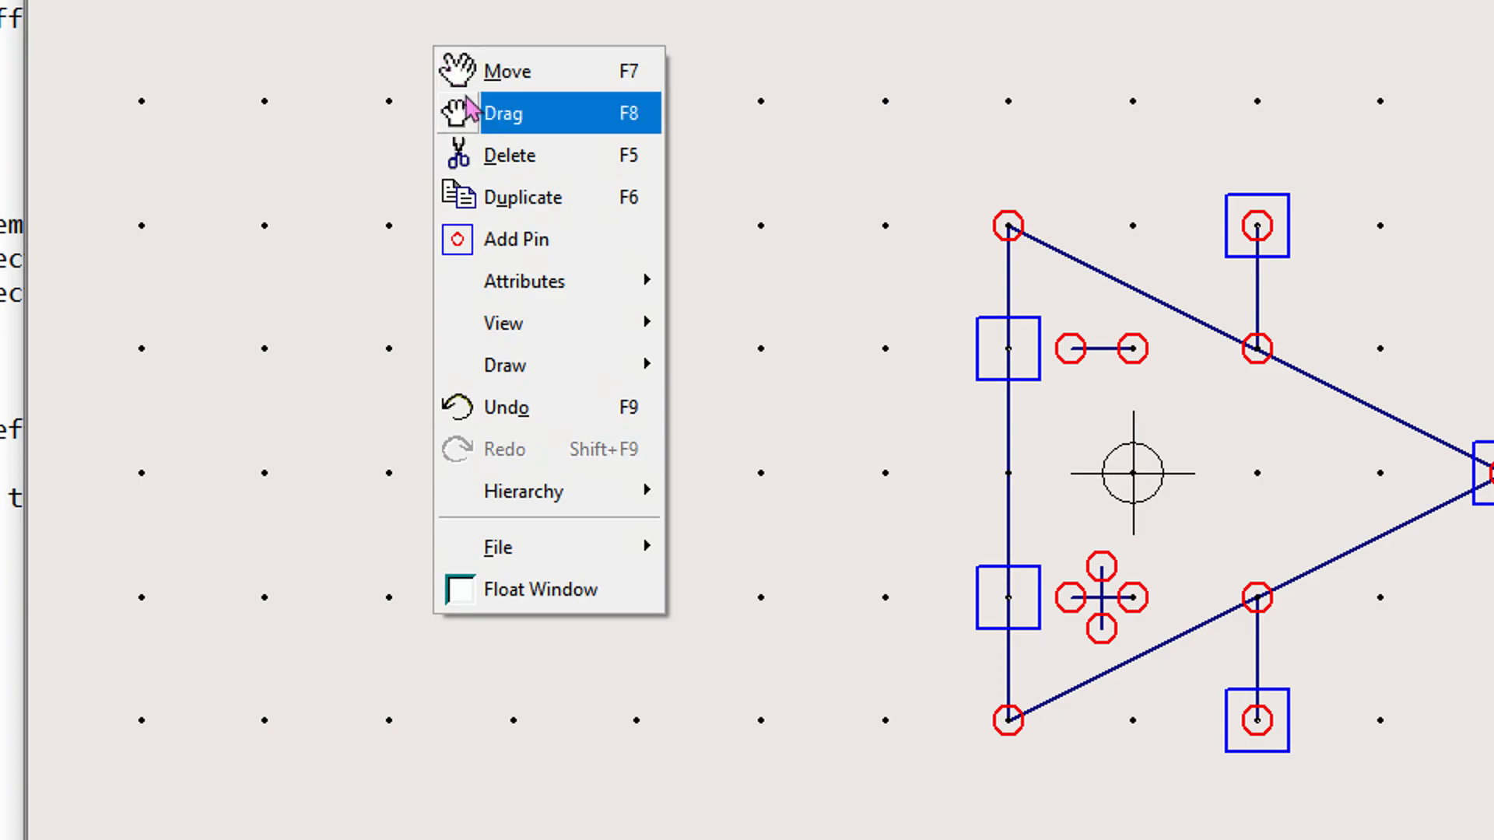
pyautogui.moveTo(641, 354)
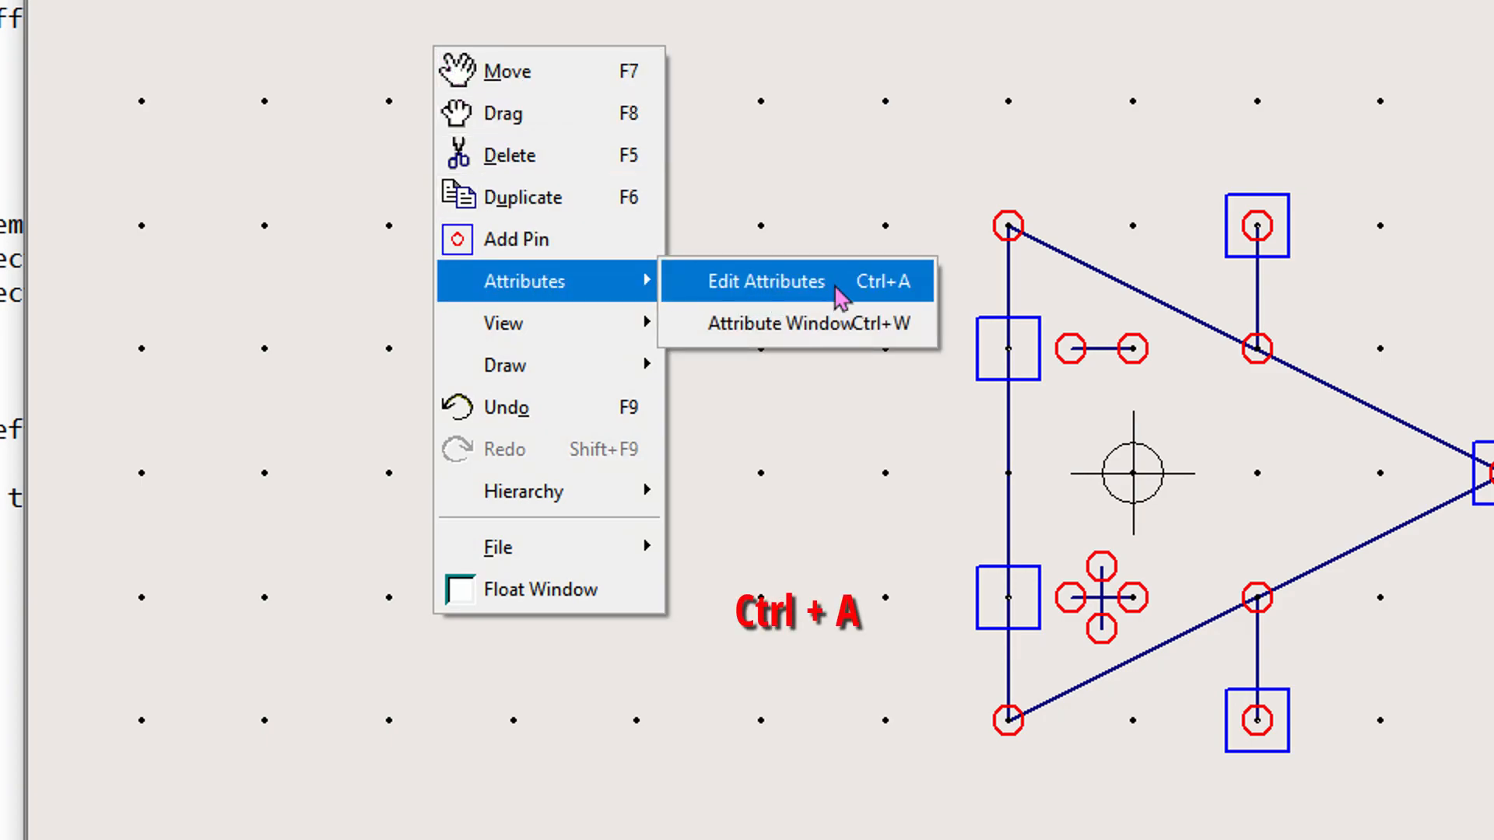
pyautogui.click(882, 299)
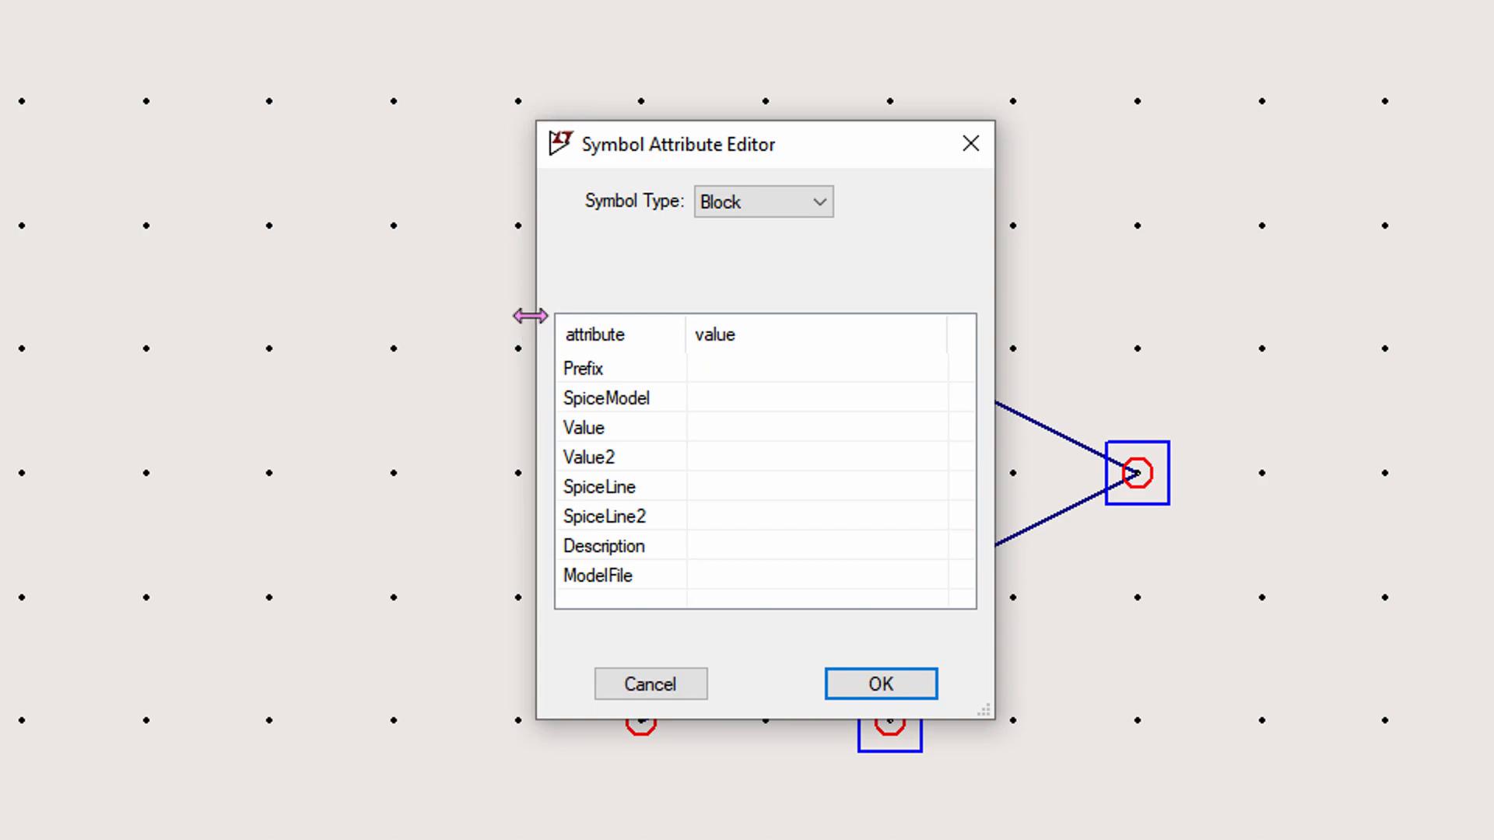
pyautogui.click(710, 371)
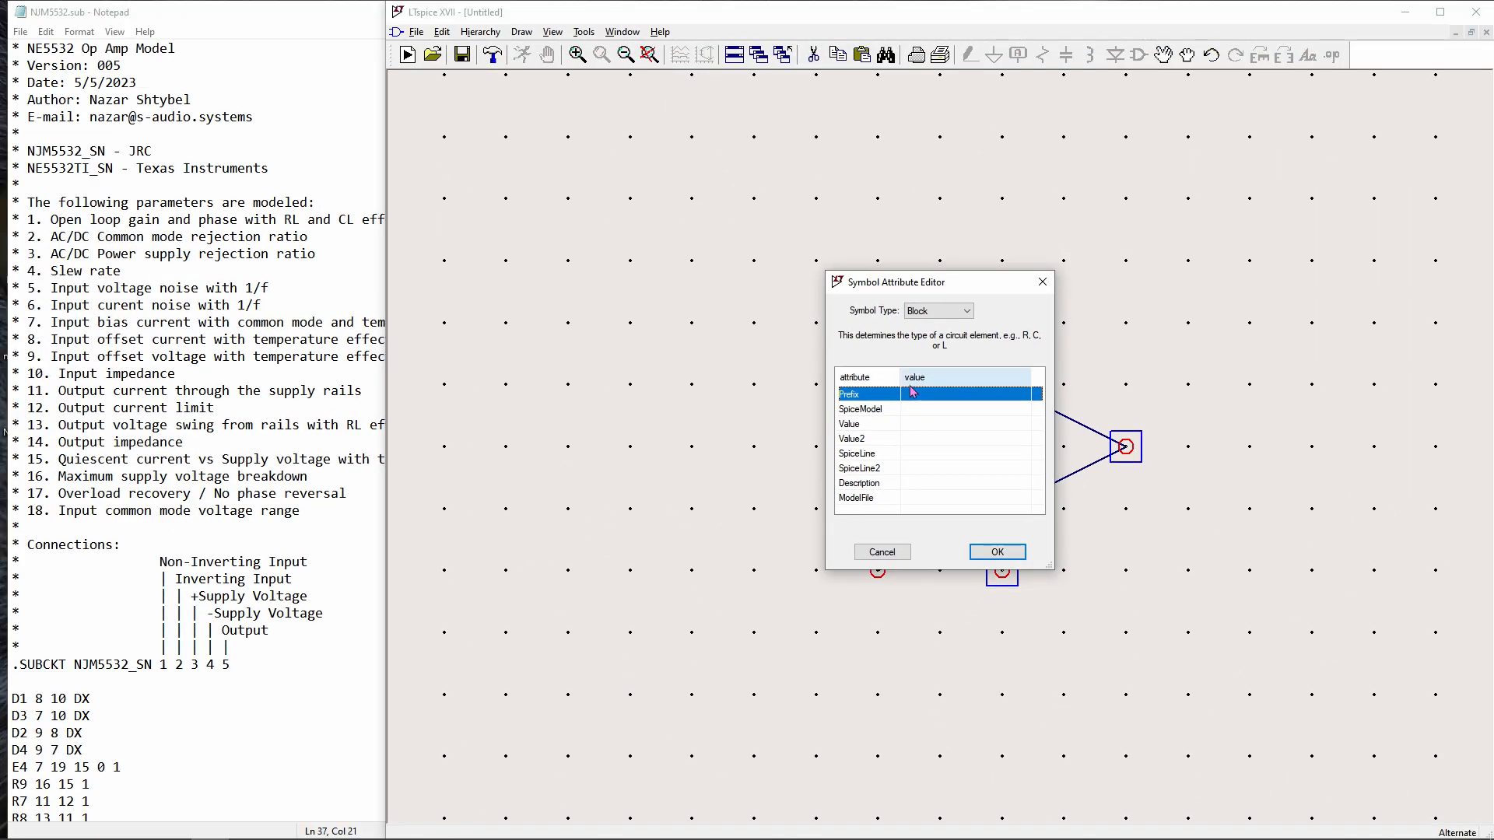
pyautogui.click(66, 663)
pyautogui.moveTo(66, 664); pyautogui.dragTo(12, 664)
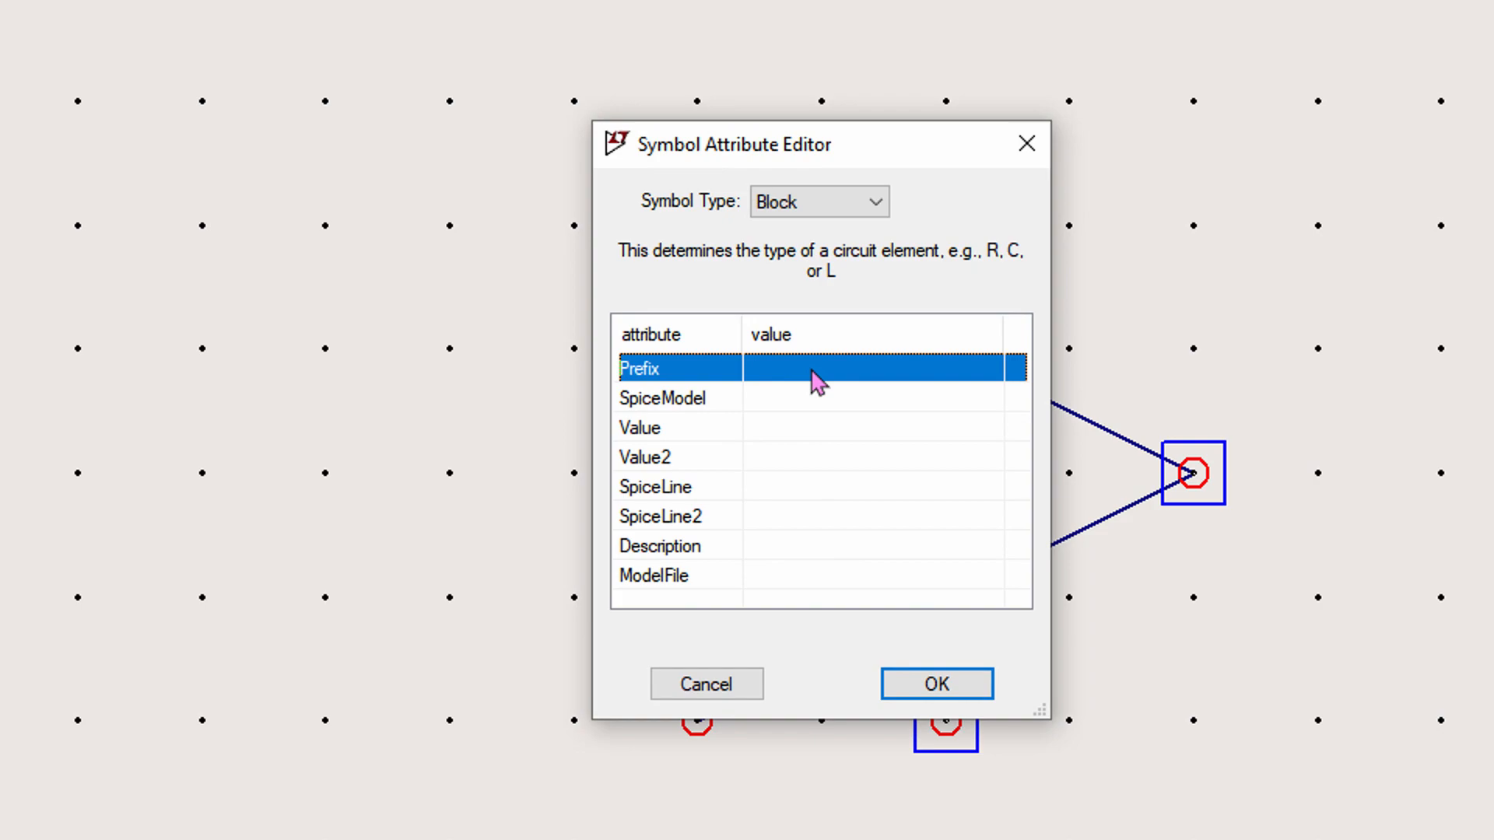
pyautogui.click(890, 392)
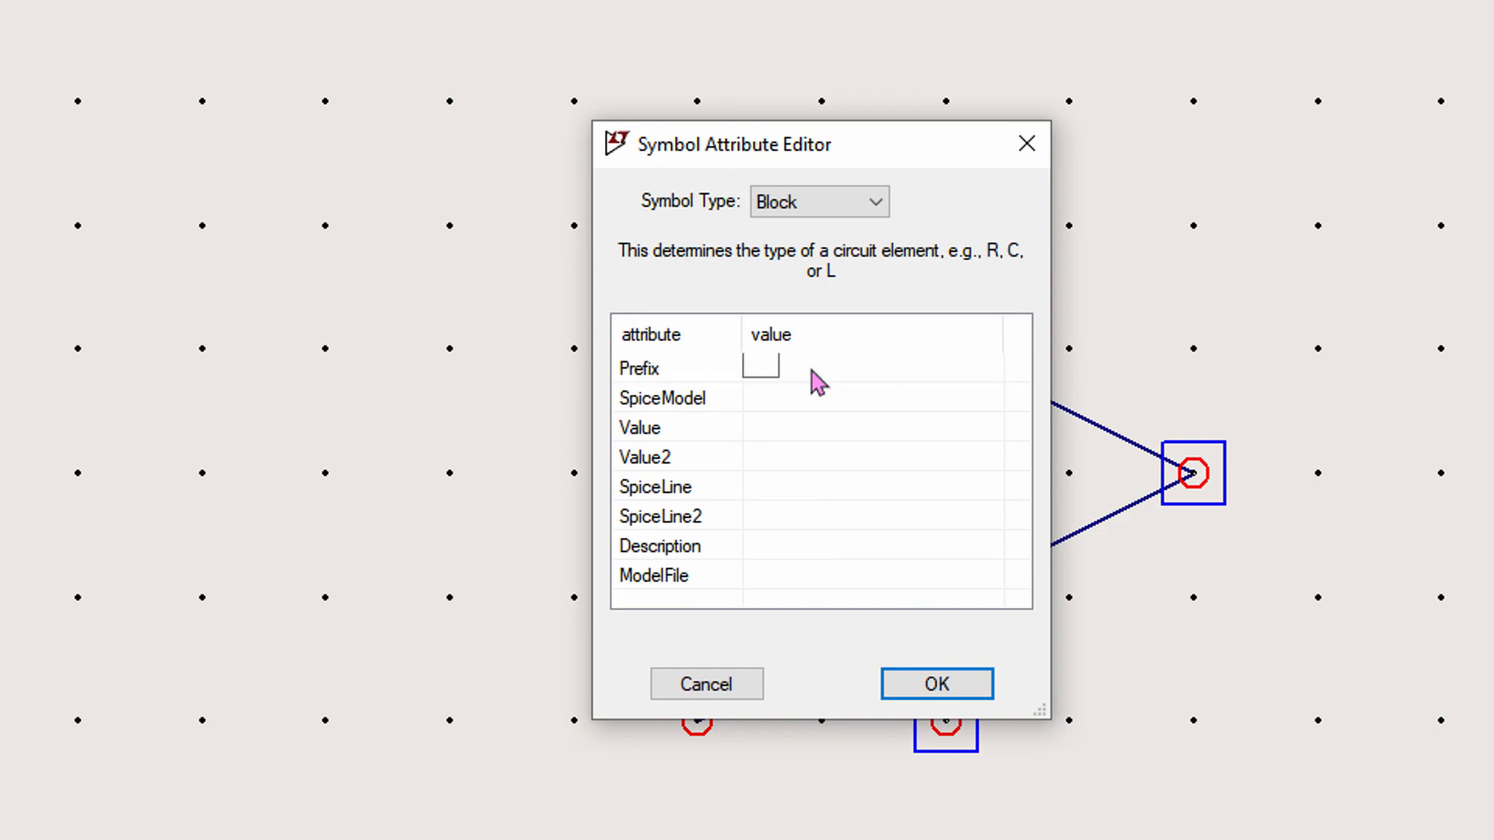
pyautogui.write('X')
# - Copy the subcircuit name NJM5532_SN from the .SUBCKT line in Notepad into the symbol's SpiceModel attribute
pyautogui.click(810, 397)
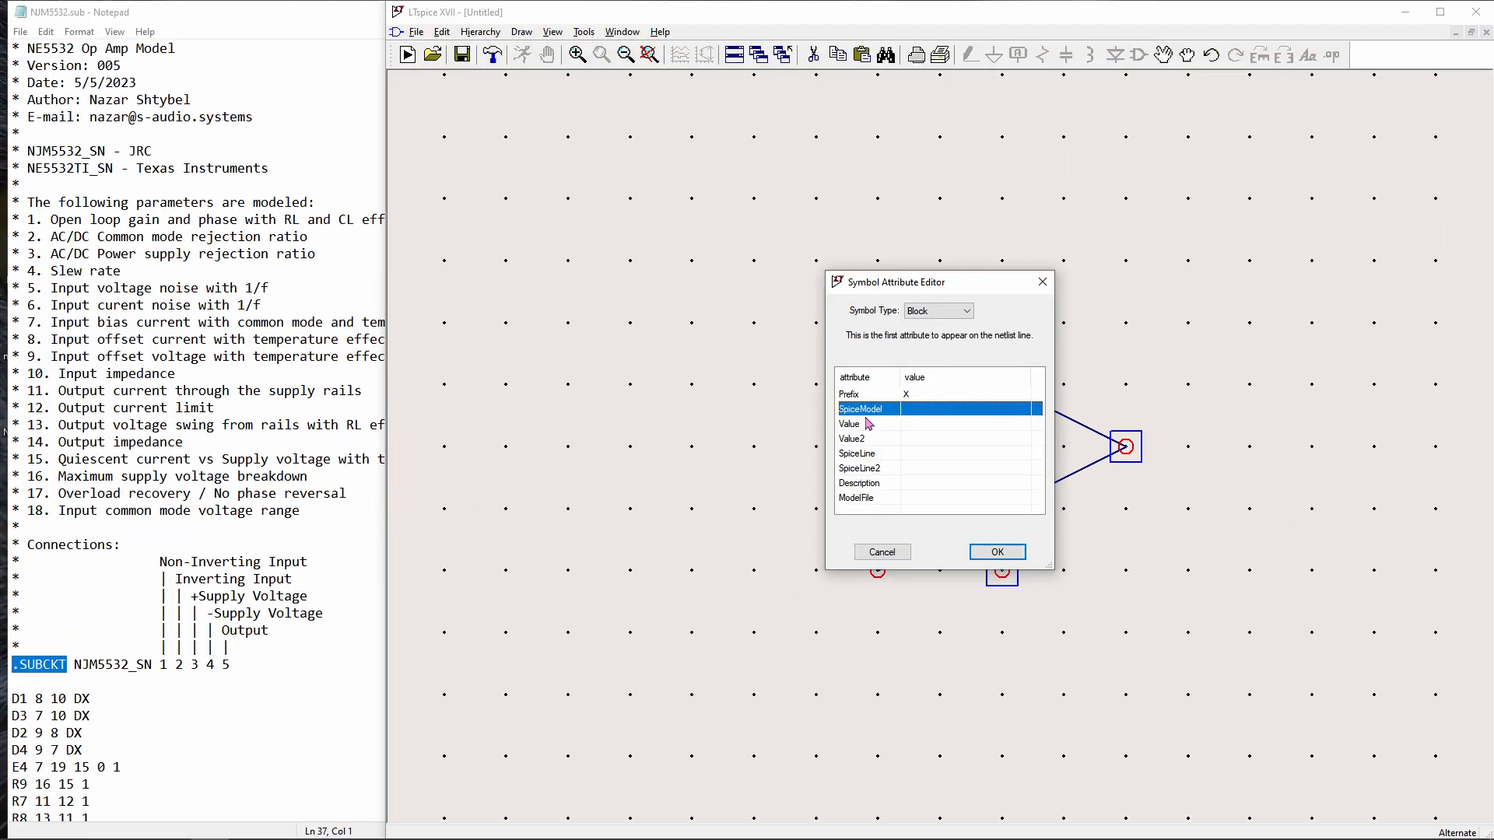
pyautogui.click(76, 668)
pyautogui.moveTo(76, 668); pyautogui.dragTo(151, 671)
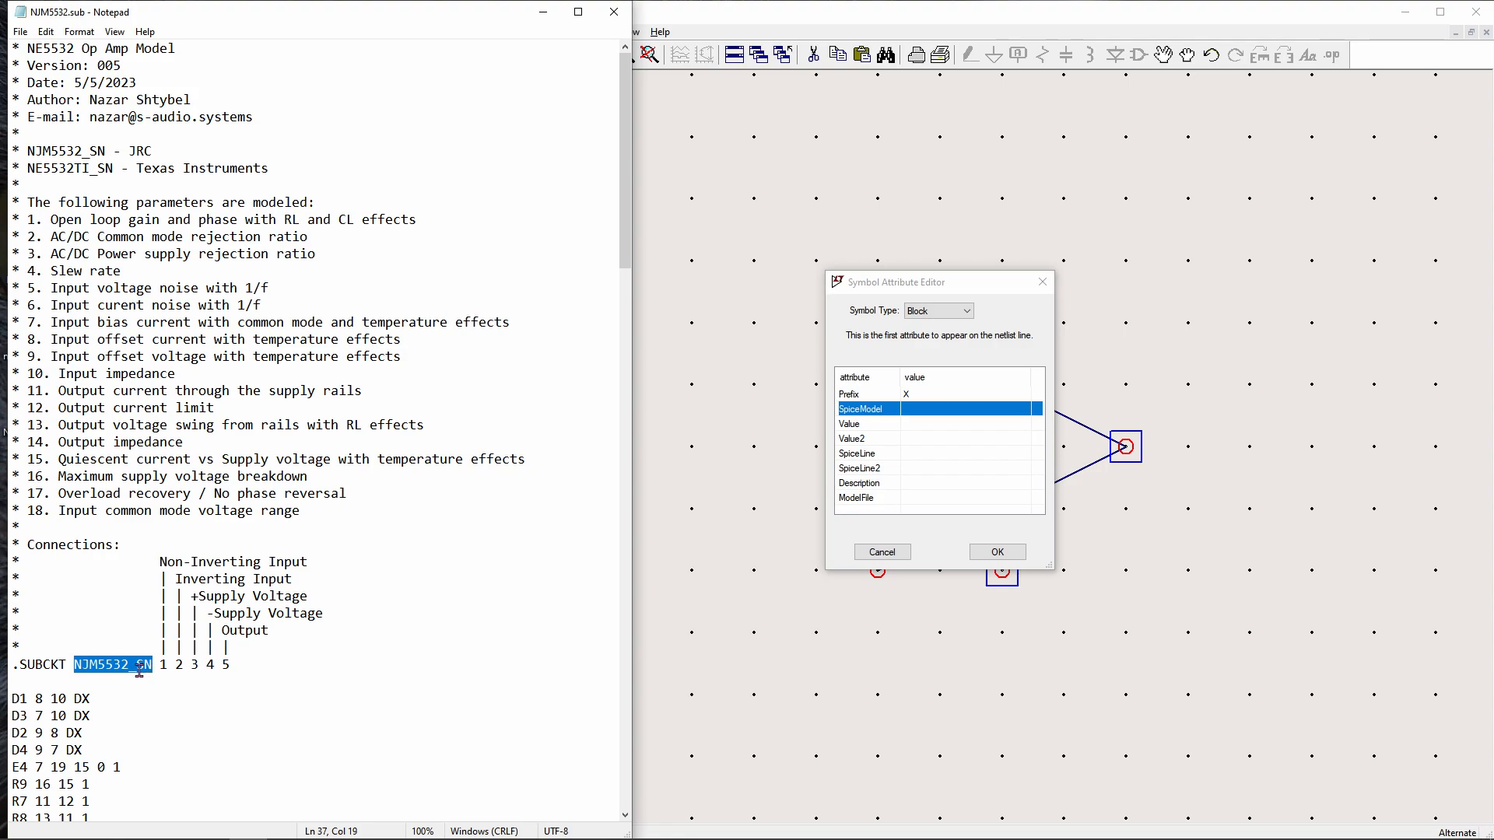
pyautogui.rightClick(139, 671)
pyautogui.click(184, 485)
pyautogui.click(921, 414)
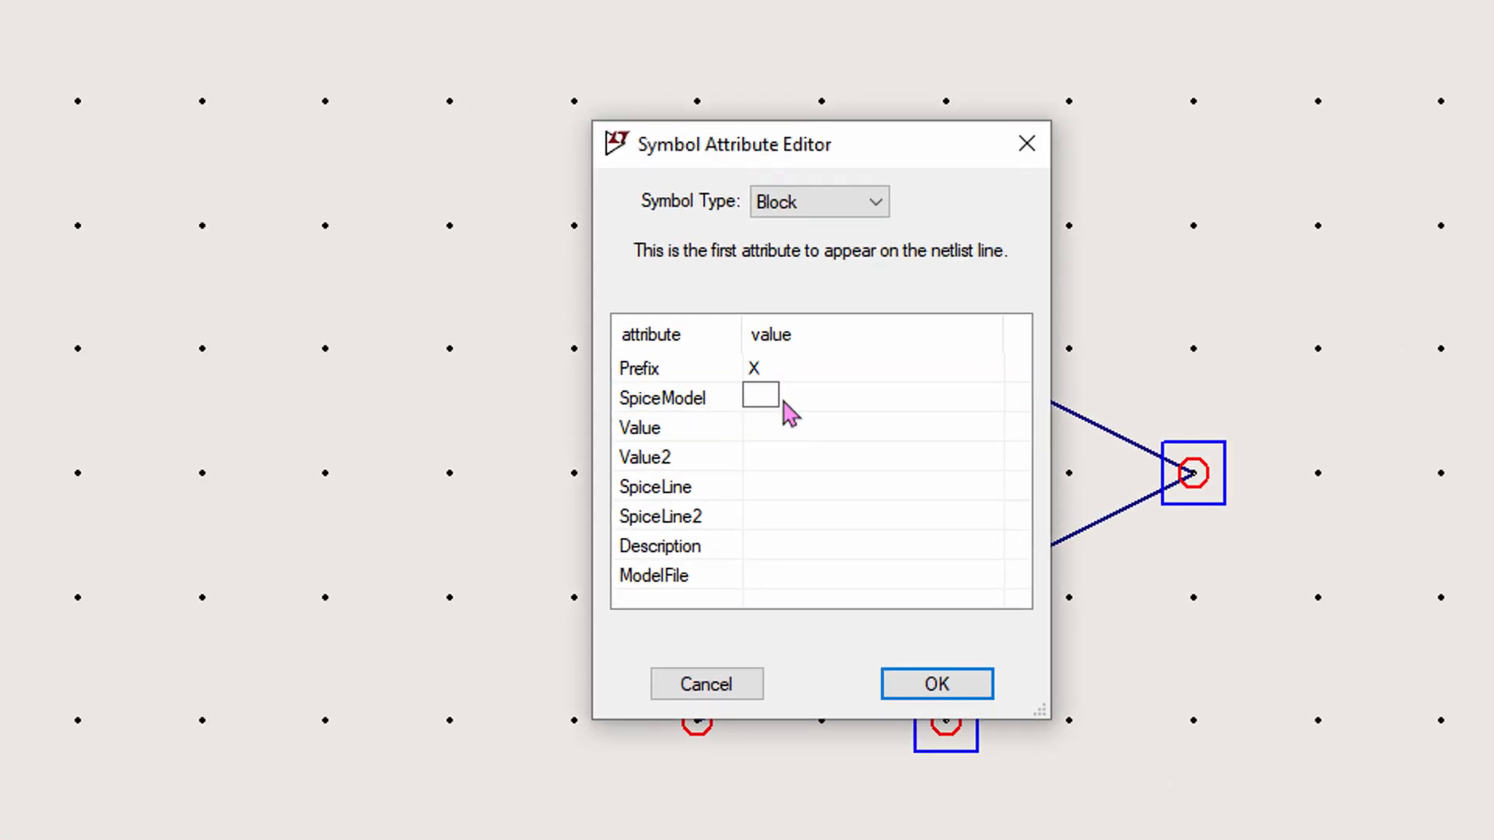
pyautogui.hotkey('ctrl', 'v')
# - Set the symbol's Value attribute to NJM5532_SN using the copied subcircuit name
pyautogui.click(809, 440)
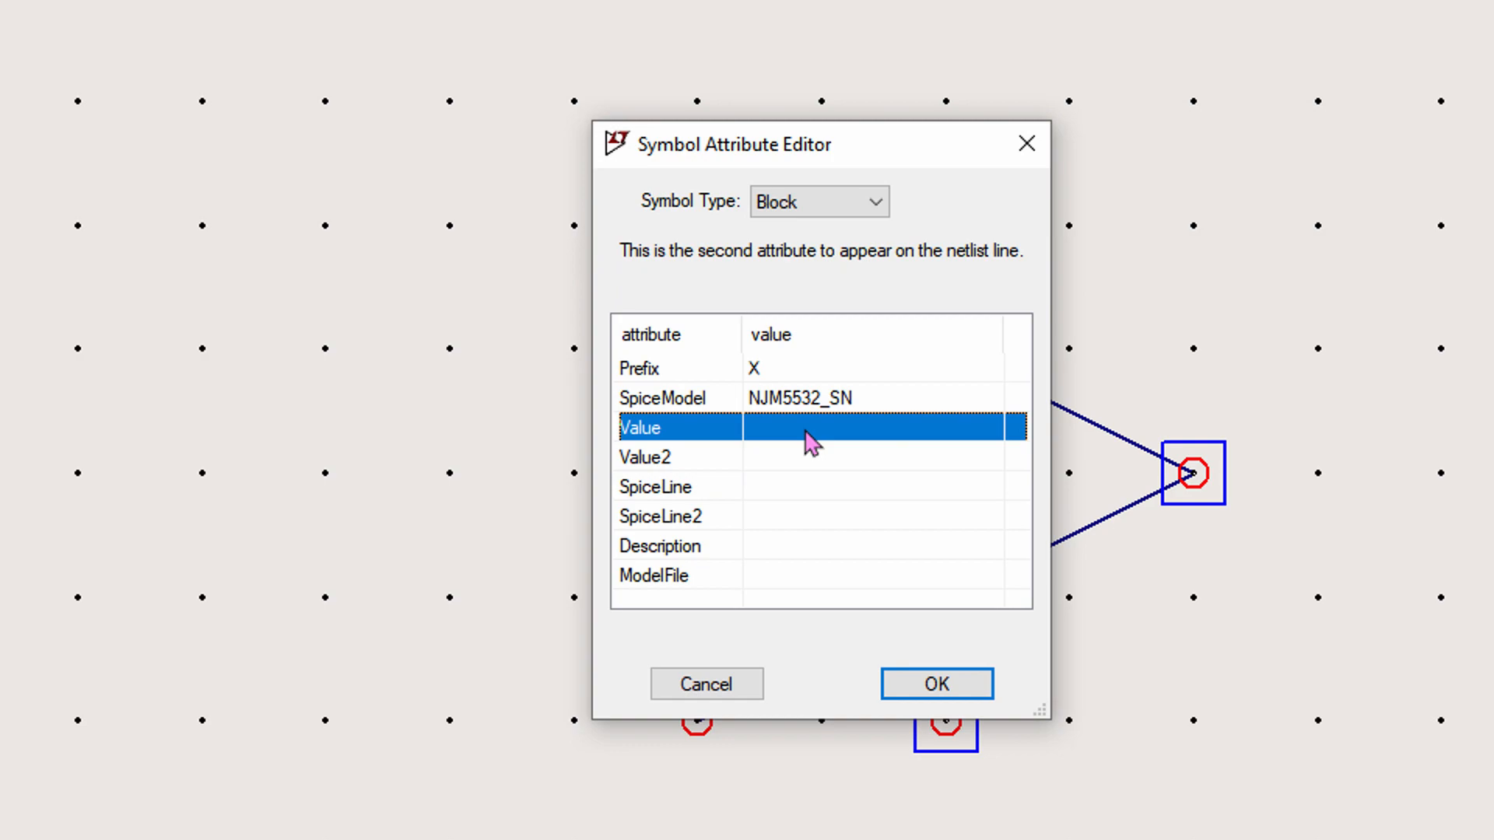
pyautogui.click(807, 433)
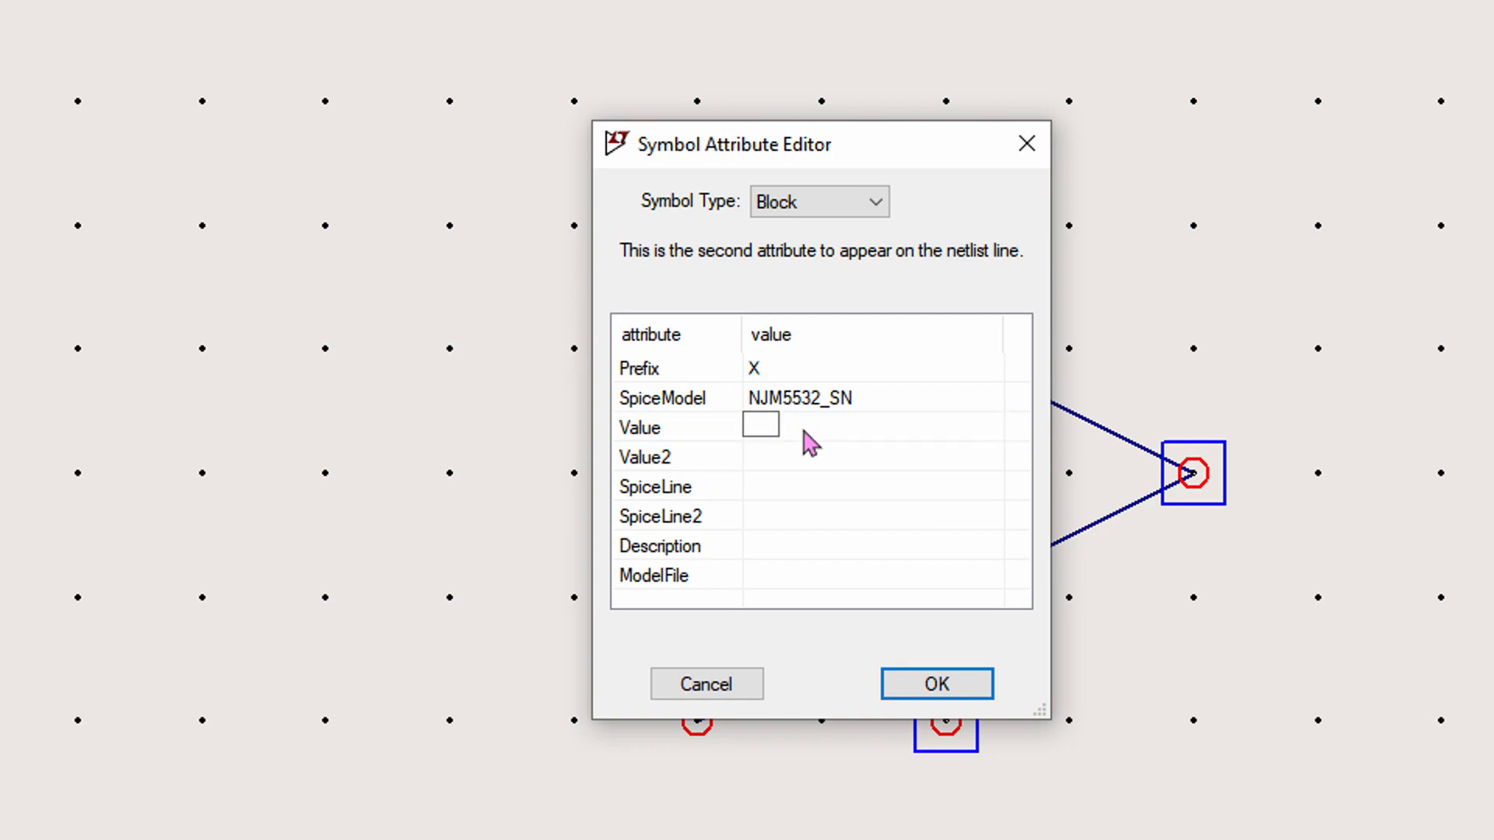
pyautogui.hotkey('ctrl', 'v')
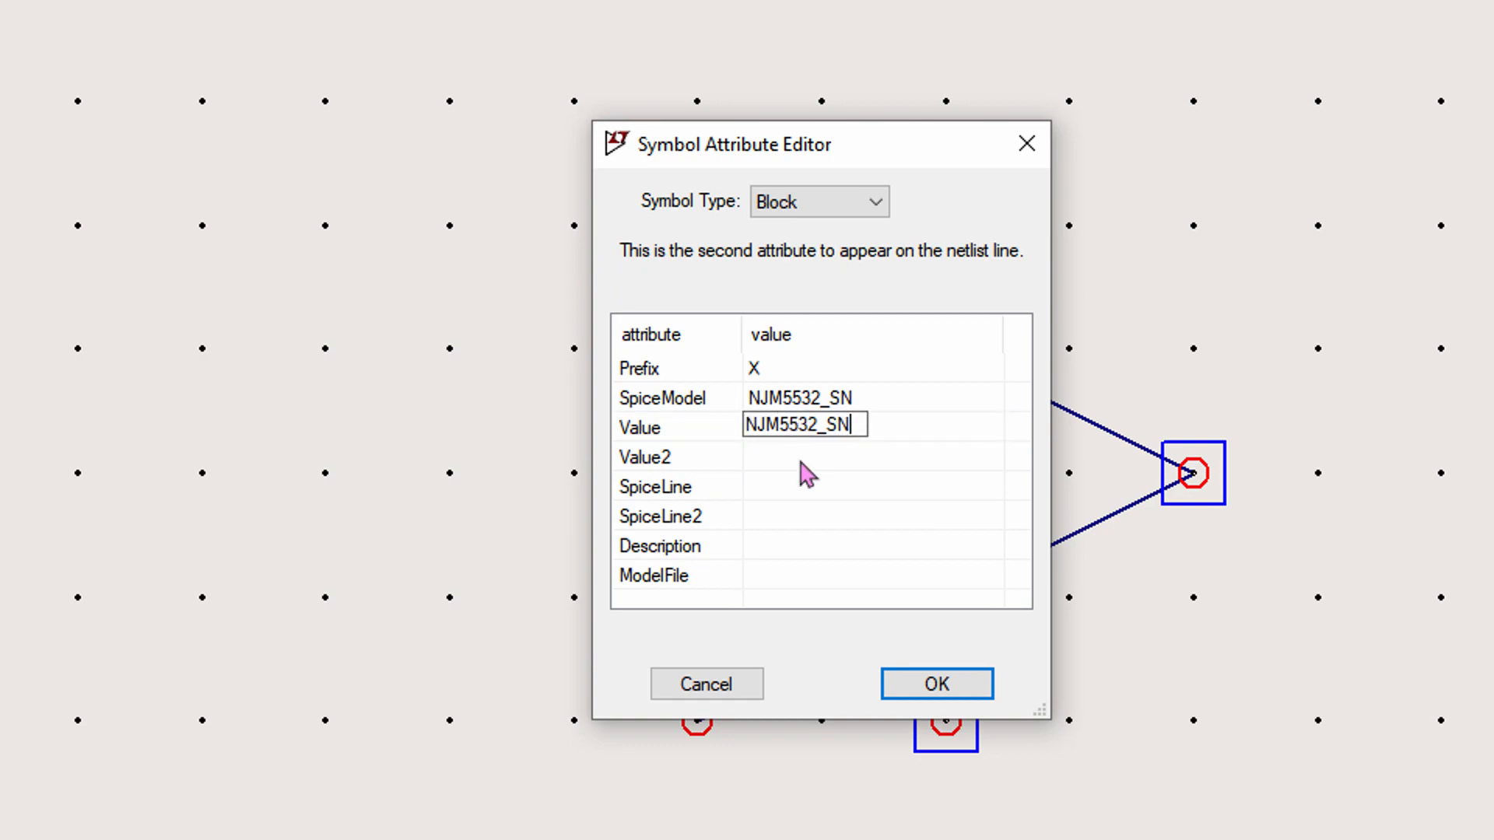
pyautogui.click(805, 467)
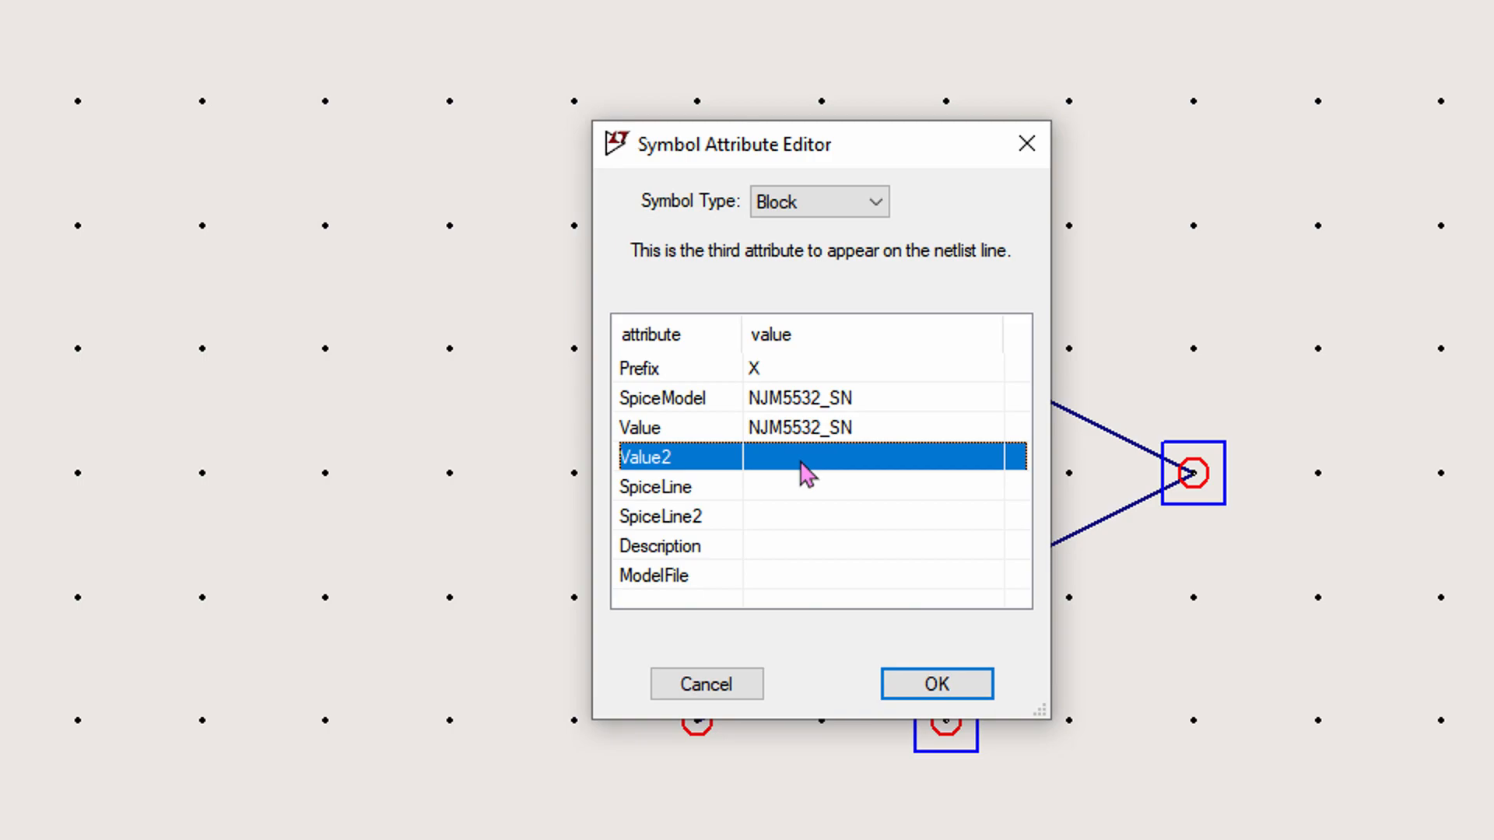
# - Set the ModelFile attribute to NJM5532.sub, matching the model's file name, and accept the symbol attributes
pyautogui.click(789, 577)
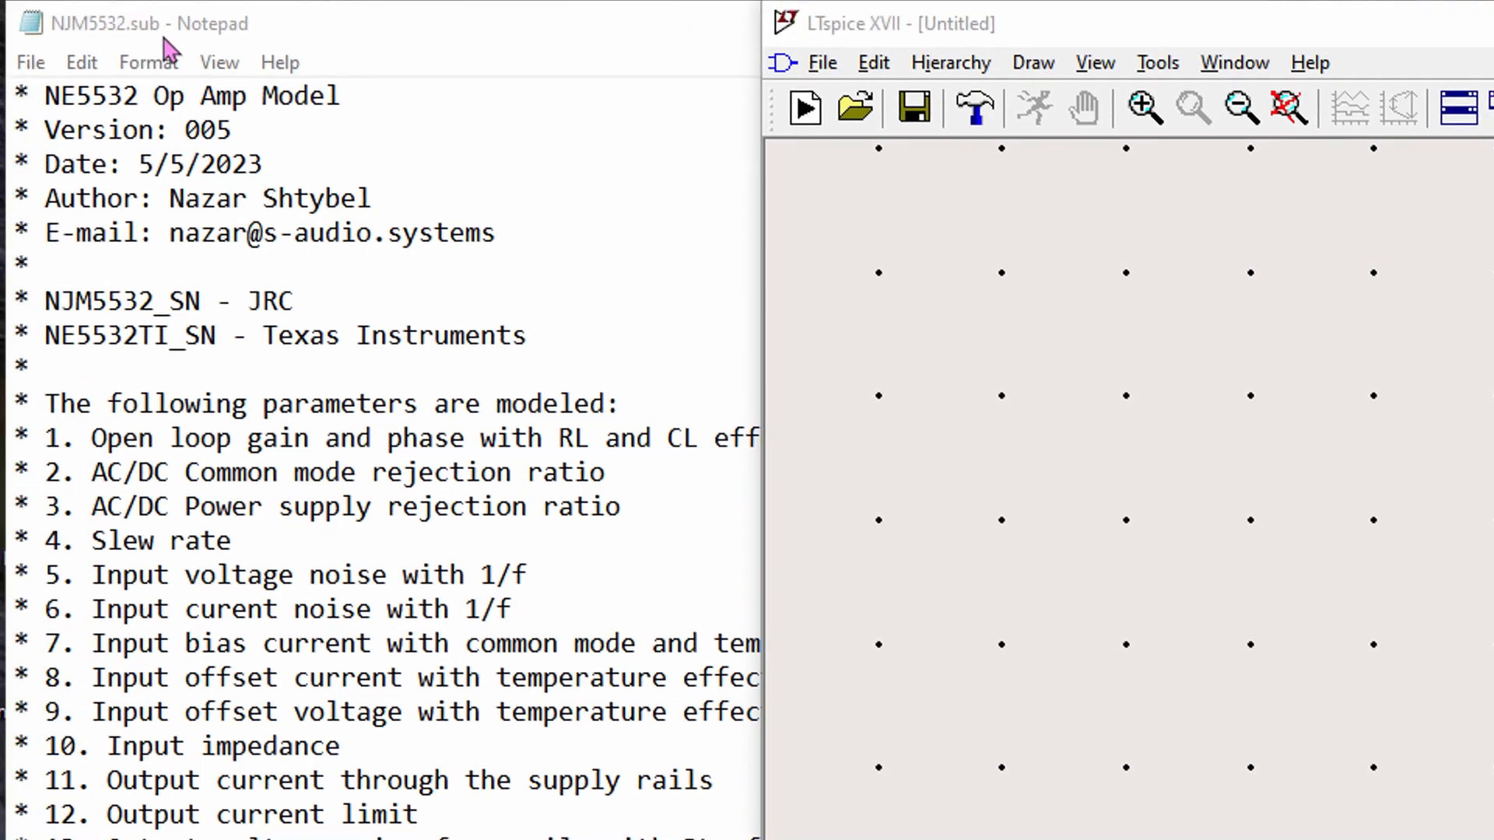
pyautogui.click(186, 25)
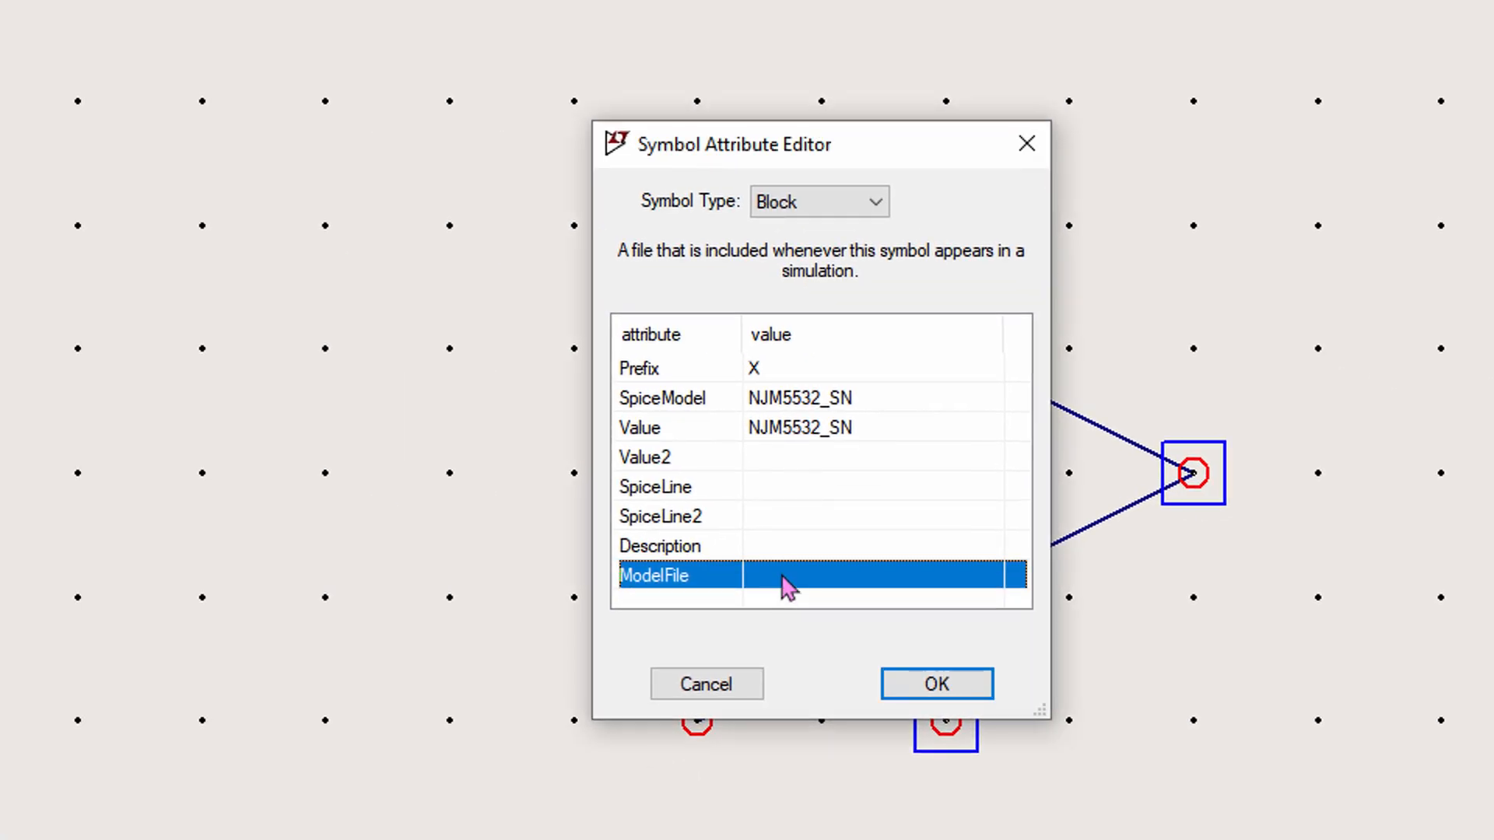
pyautogui.click(788, 588)
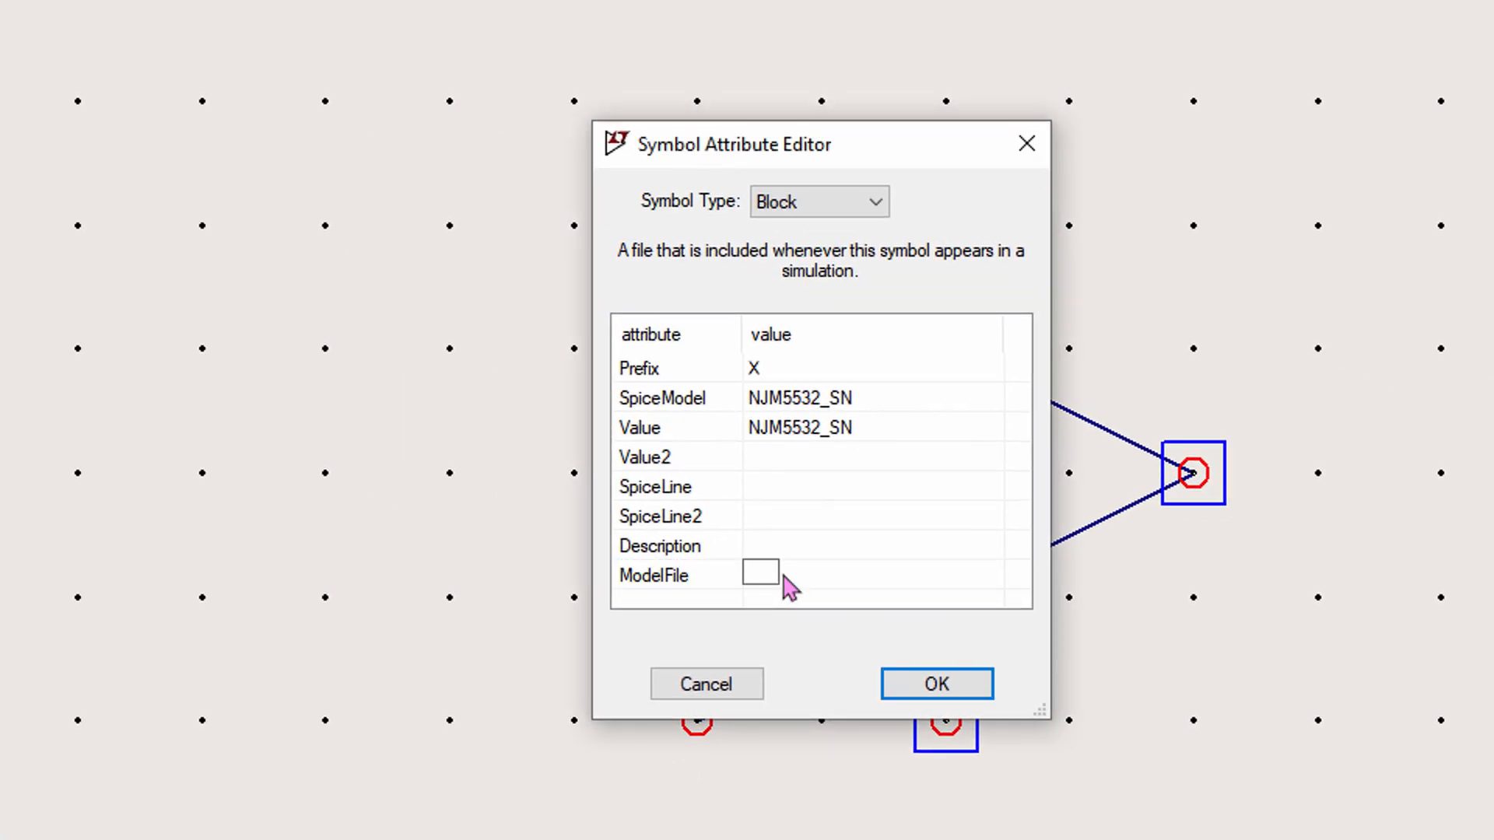
pyautogui.write('NJM')
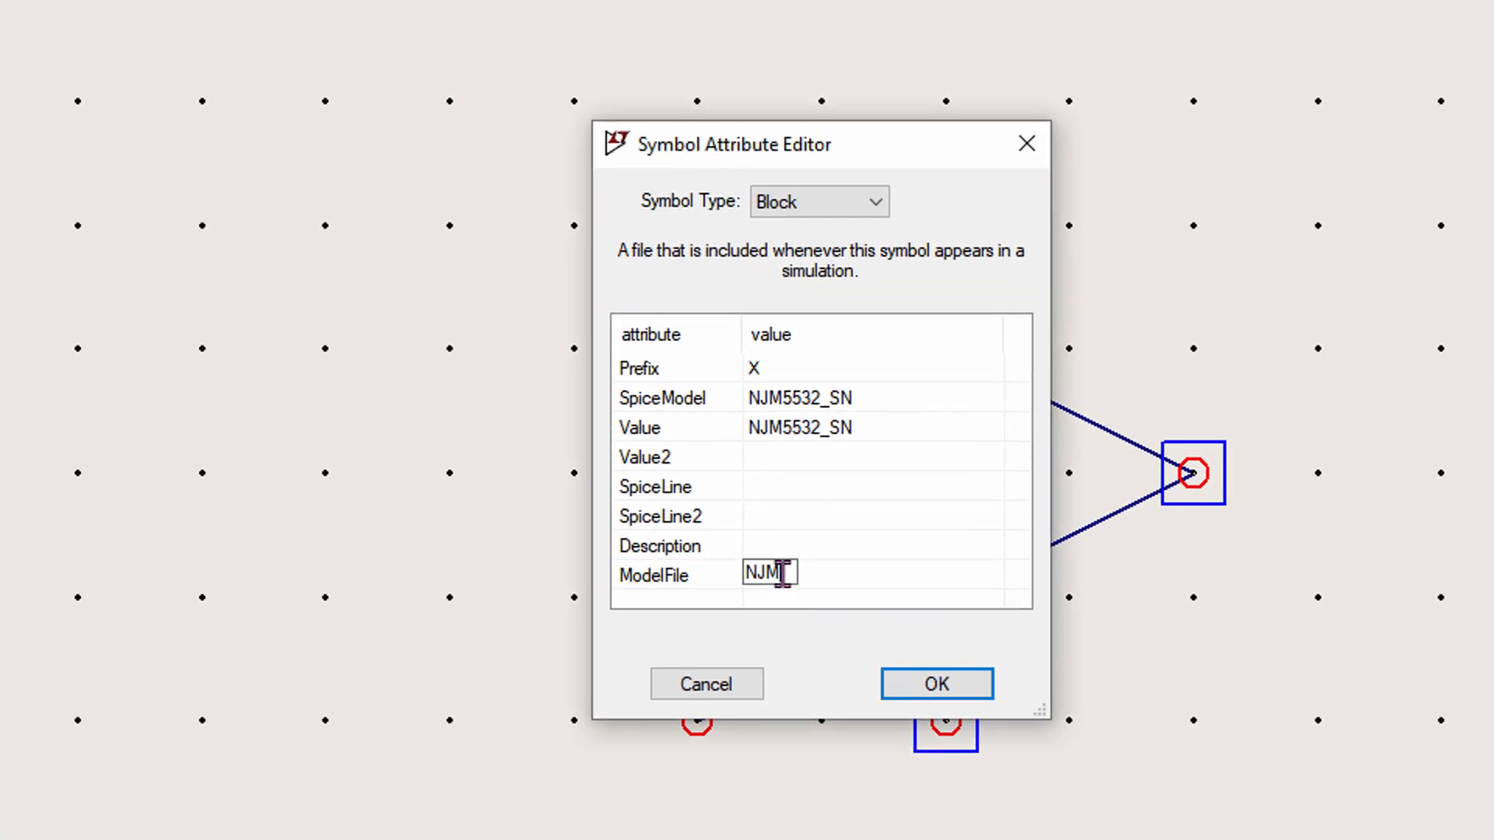
pyautogui.write('5532.sub')
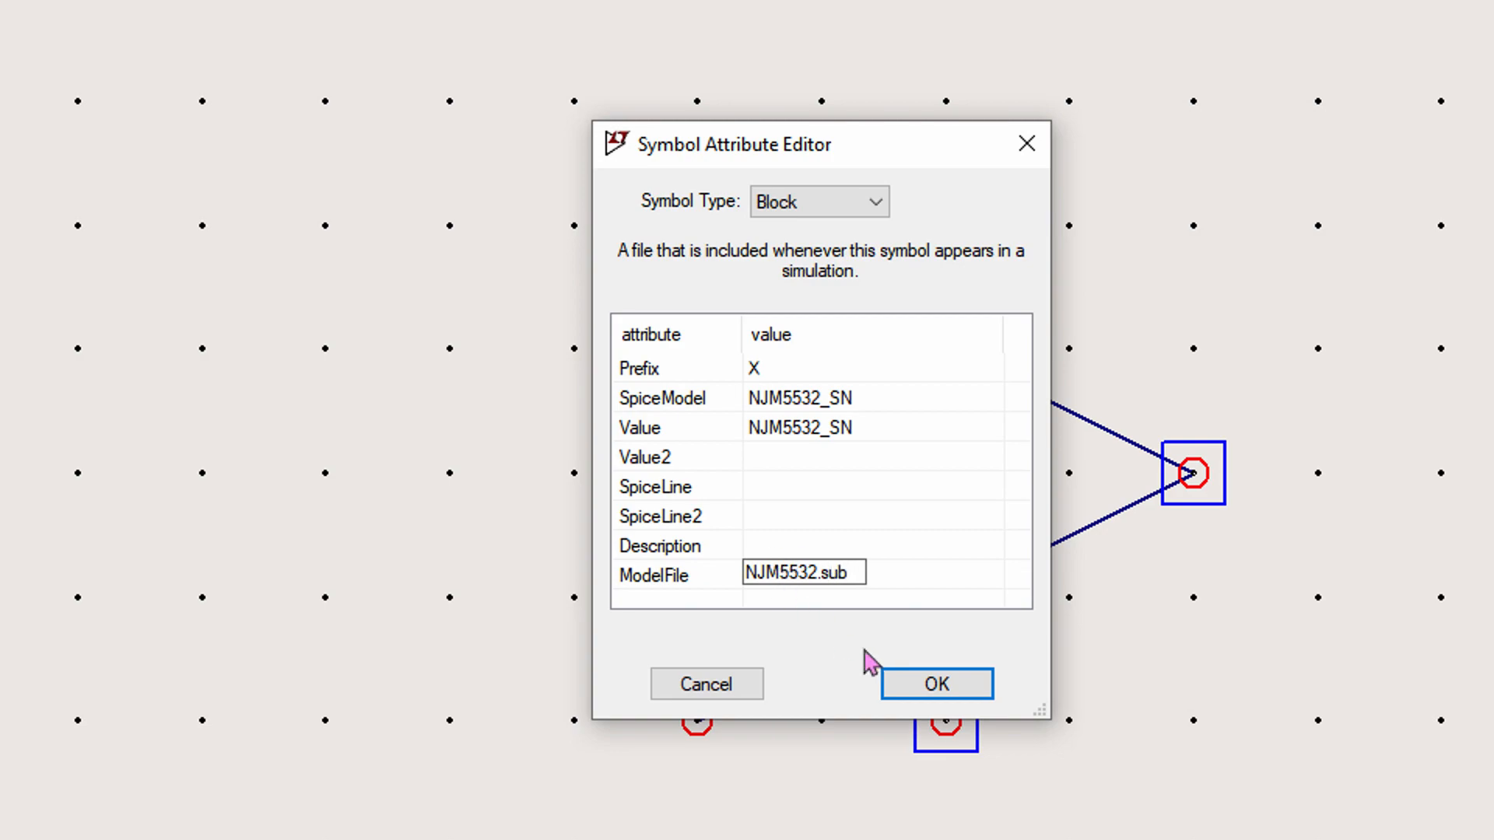
pyautogui.click(937, 696)
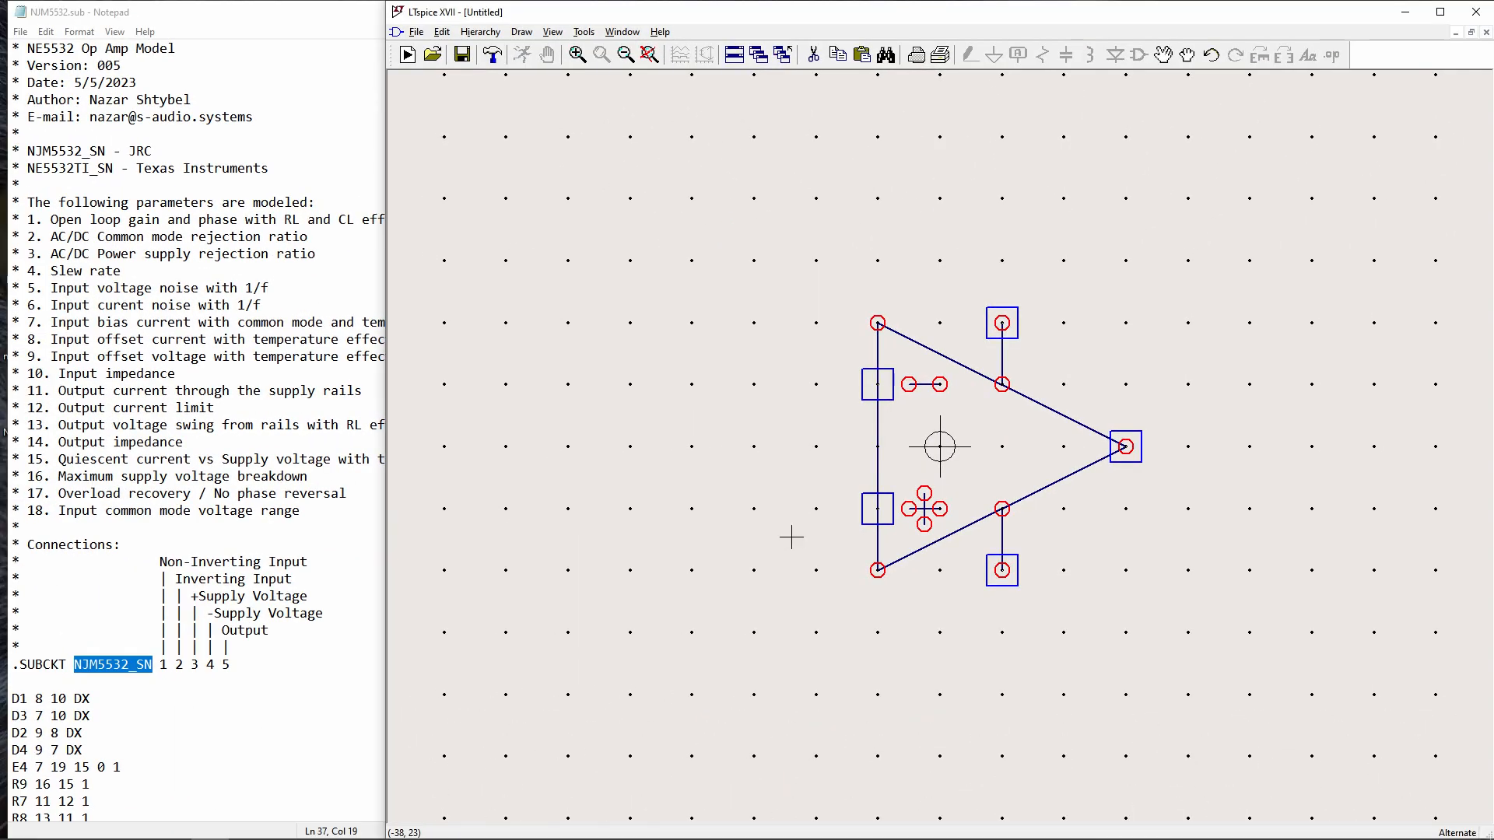
# - Add an InstName attribute window to the symbol and place its text beyond the triangle's upper right, level with the upper supply pin
pyautogui.rightClick(623, 283)
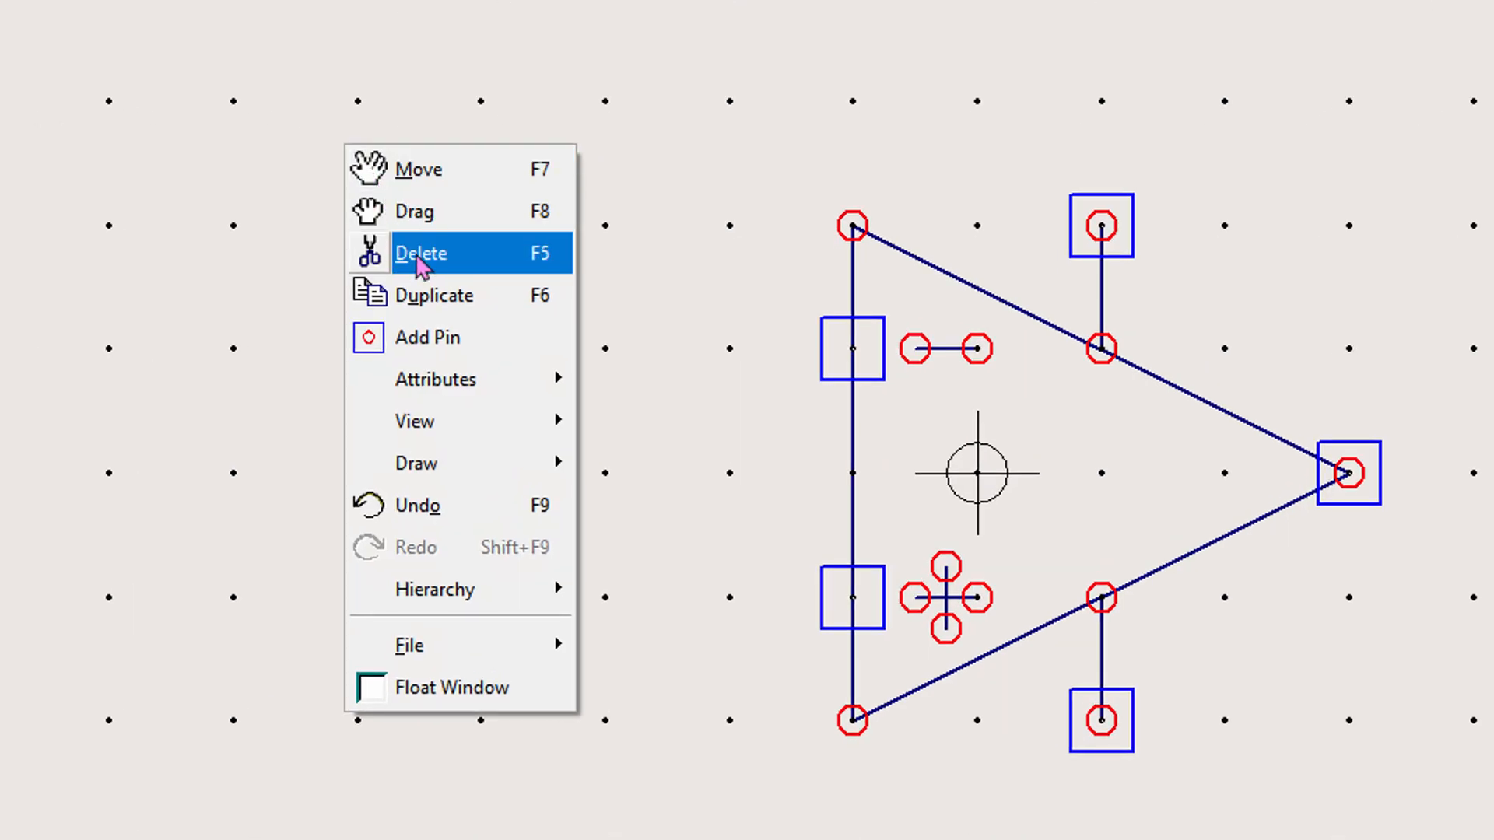
pyautogui.moveTo(679, 401)
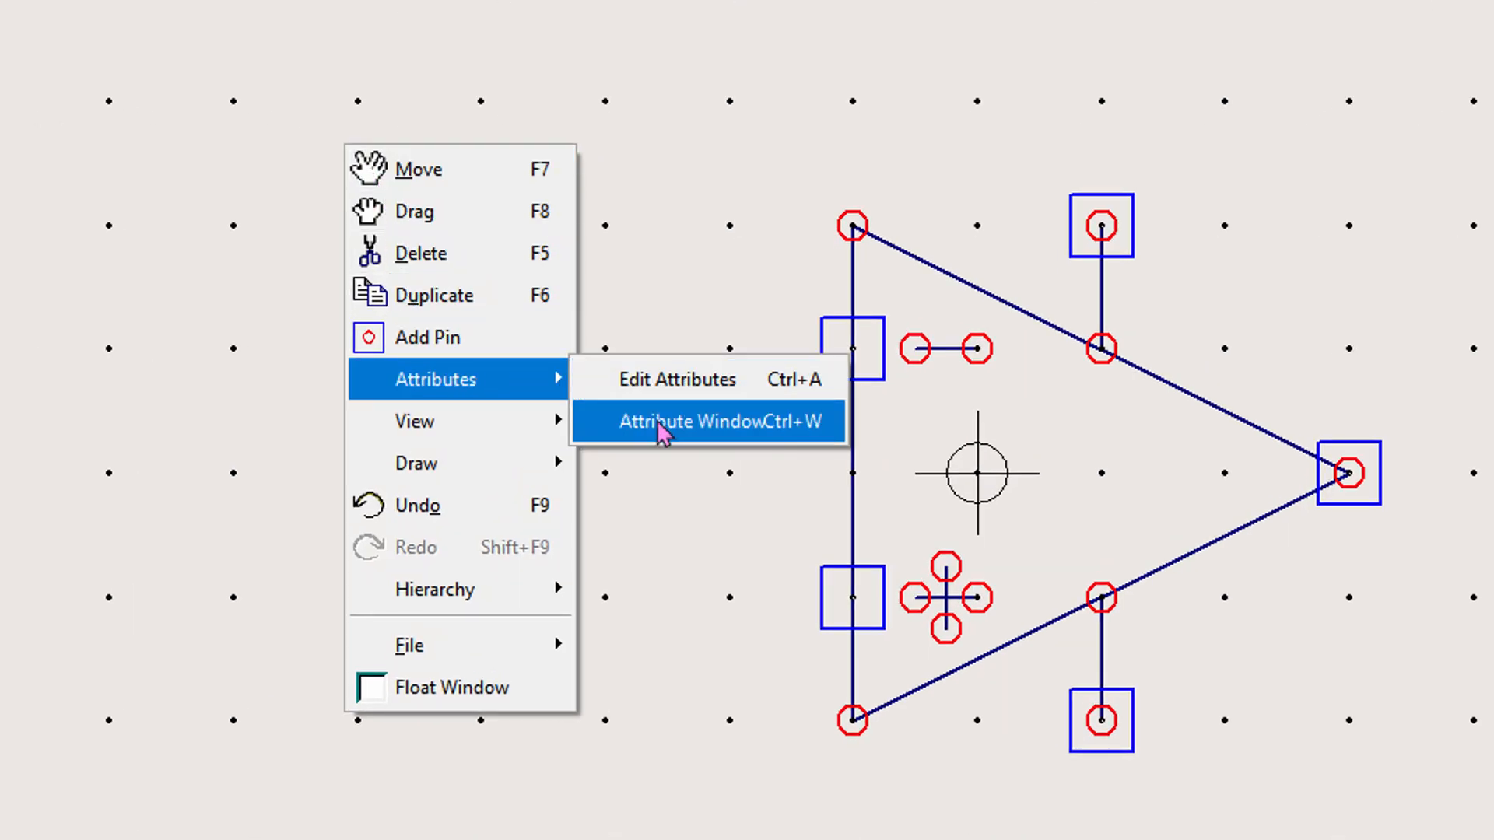
pyautogui.click(700, 421)
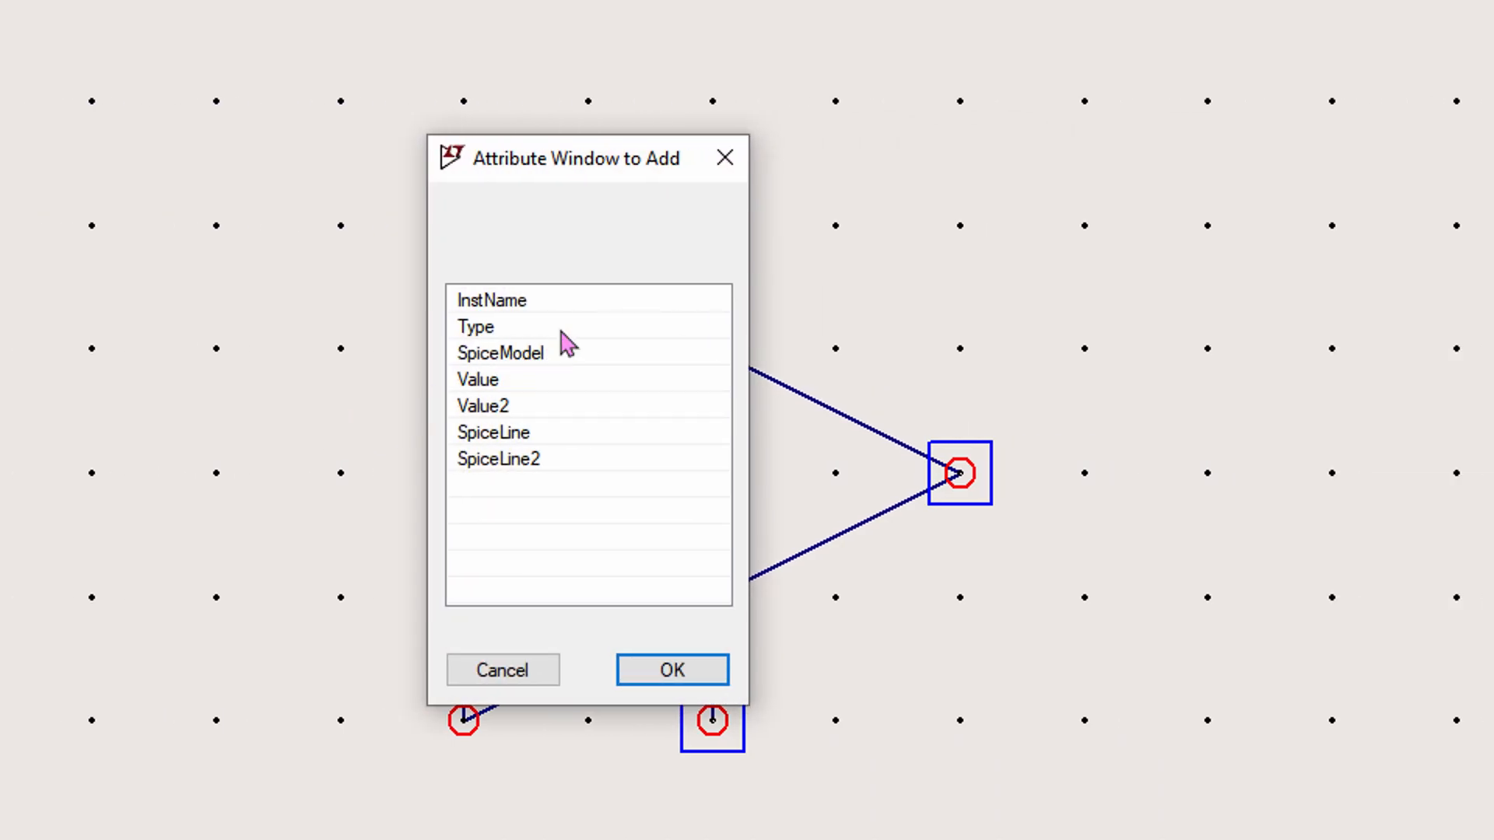
pyautogui.click(617, 304)
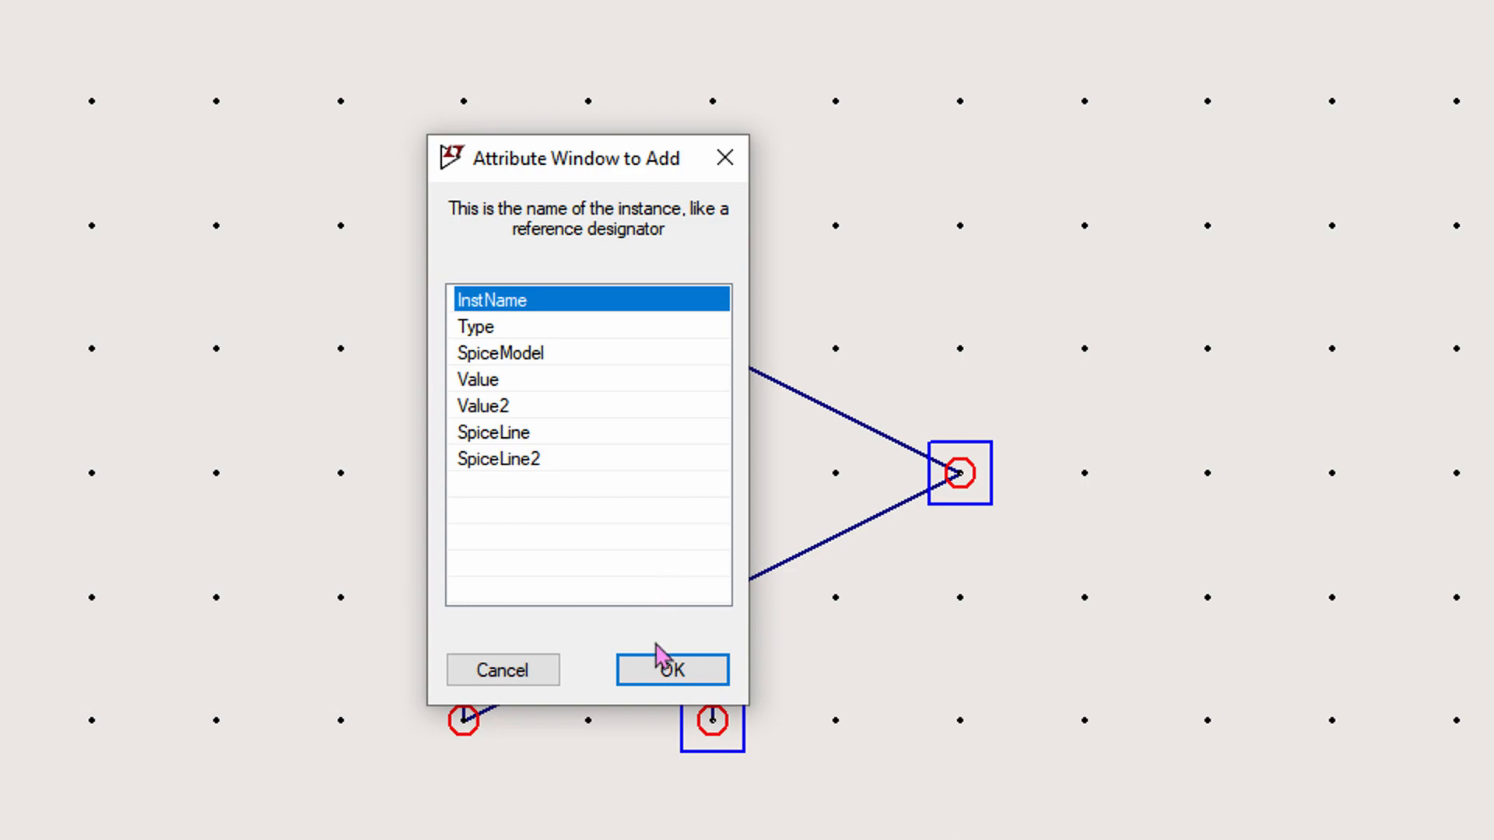
pyautogui.click(671, 671)
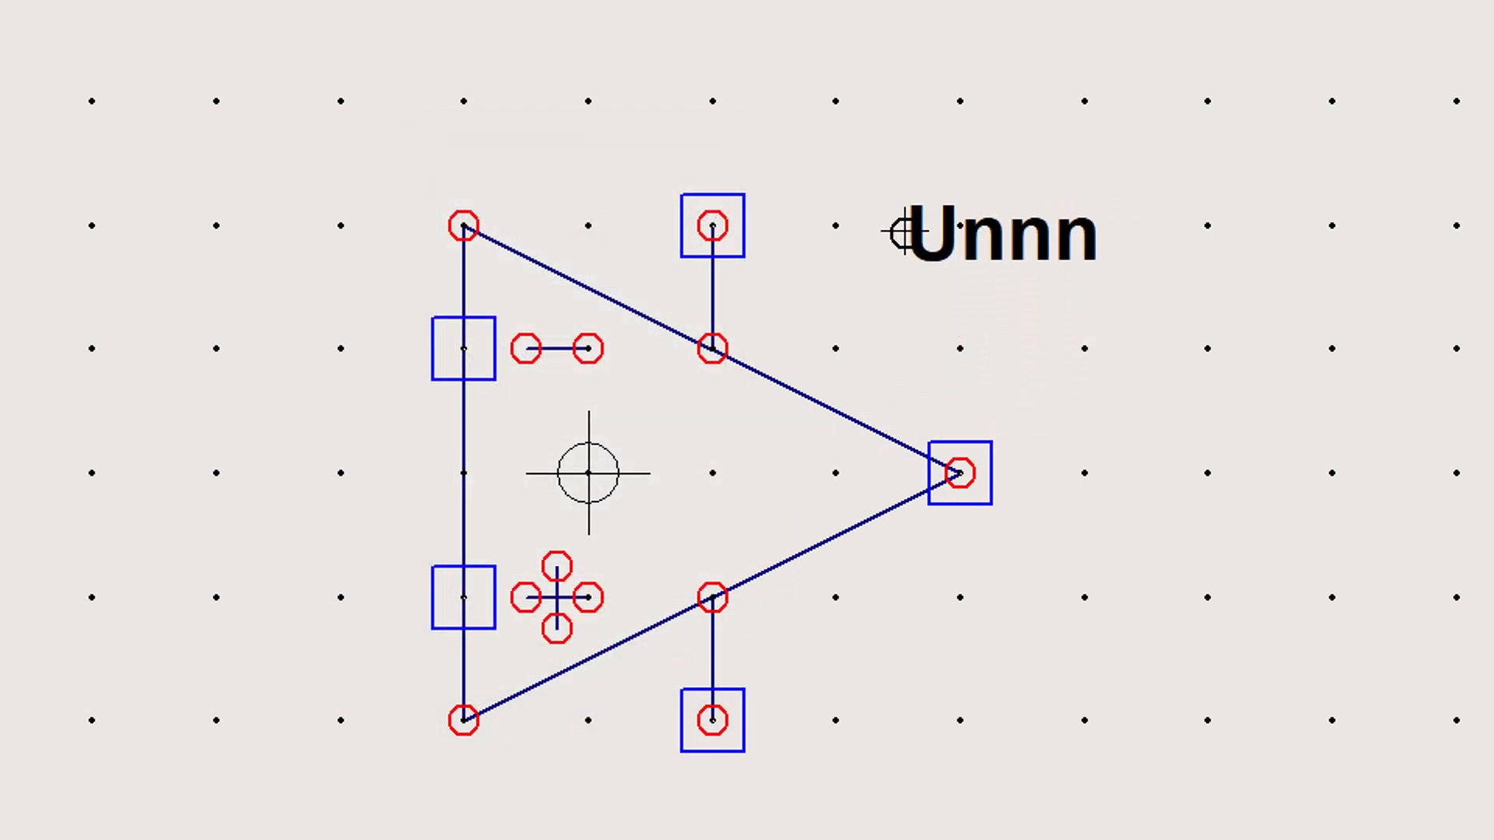
pyautogui.click(965, 226)
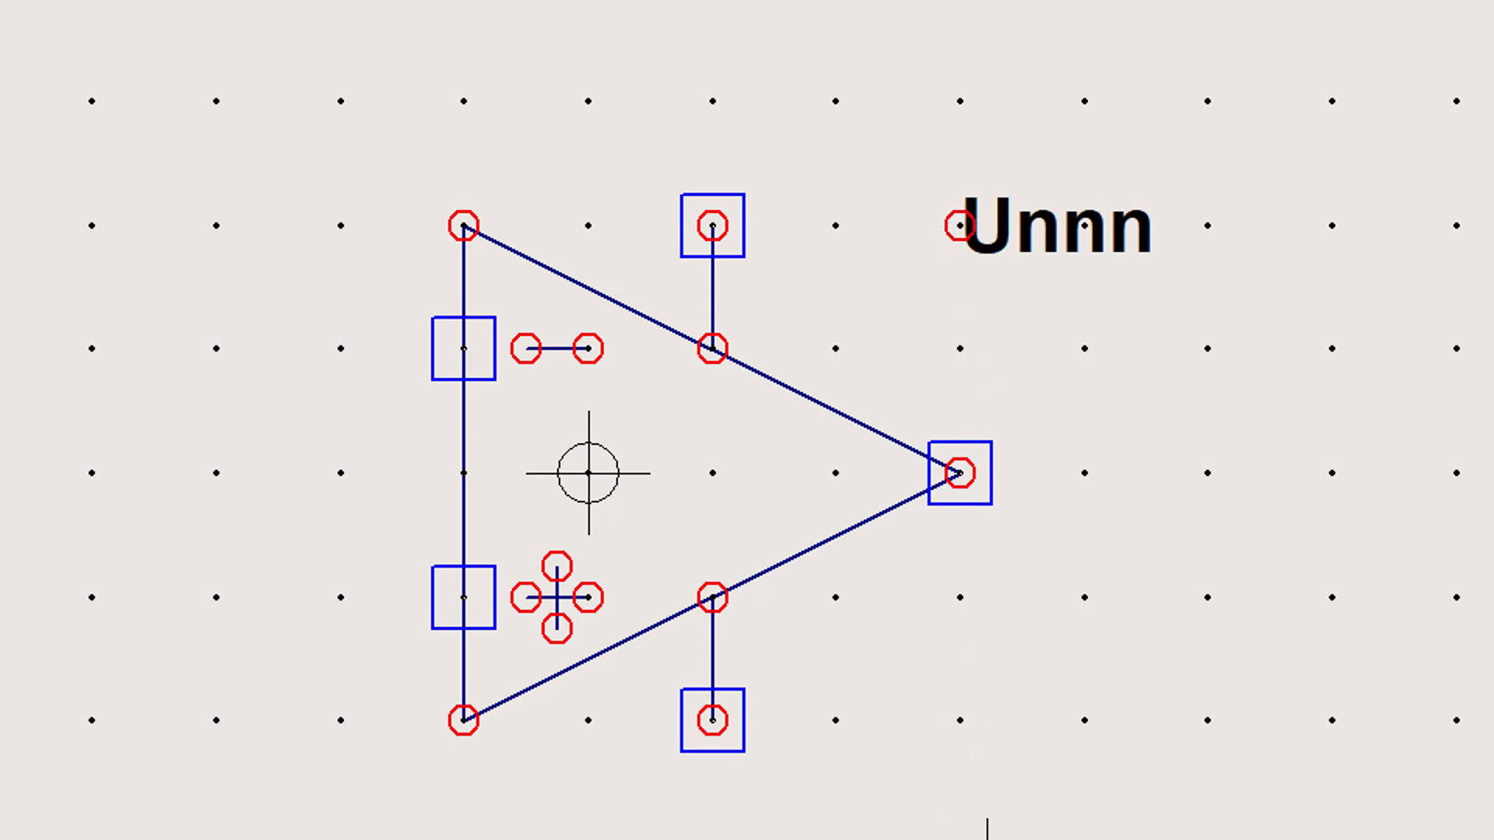
# - Add a Value attribute window to the symbol and place it directly below the InstName text, level with the lower supply pin
pyautogui.rightClick(958, 730)
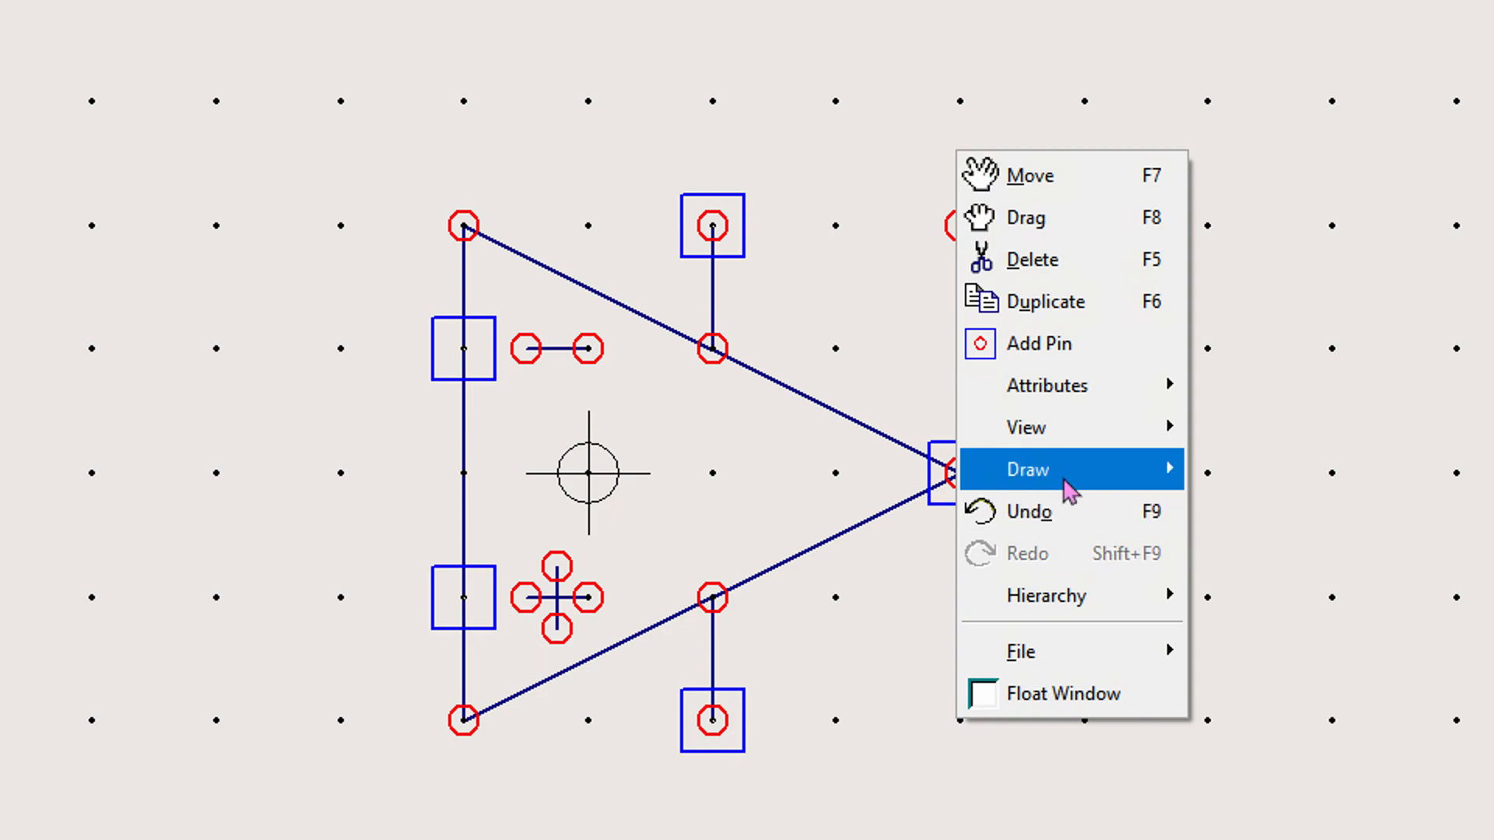
pyautogui.moveTo(1077, 403)
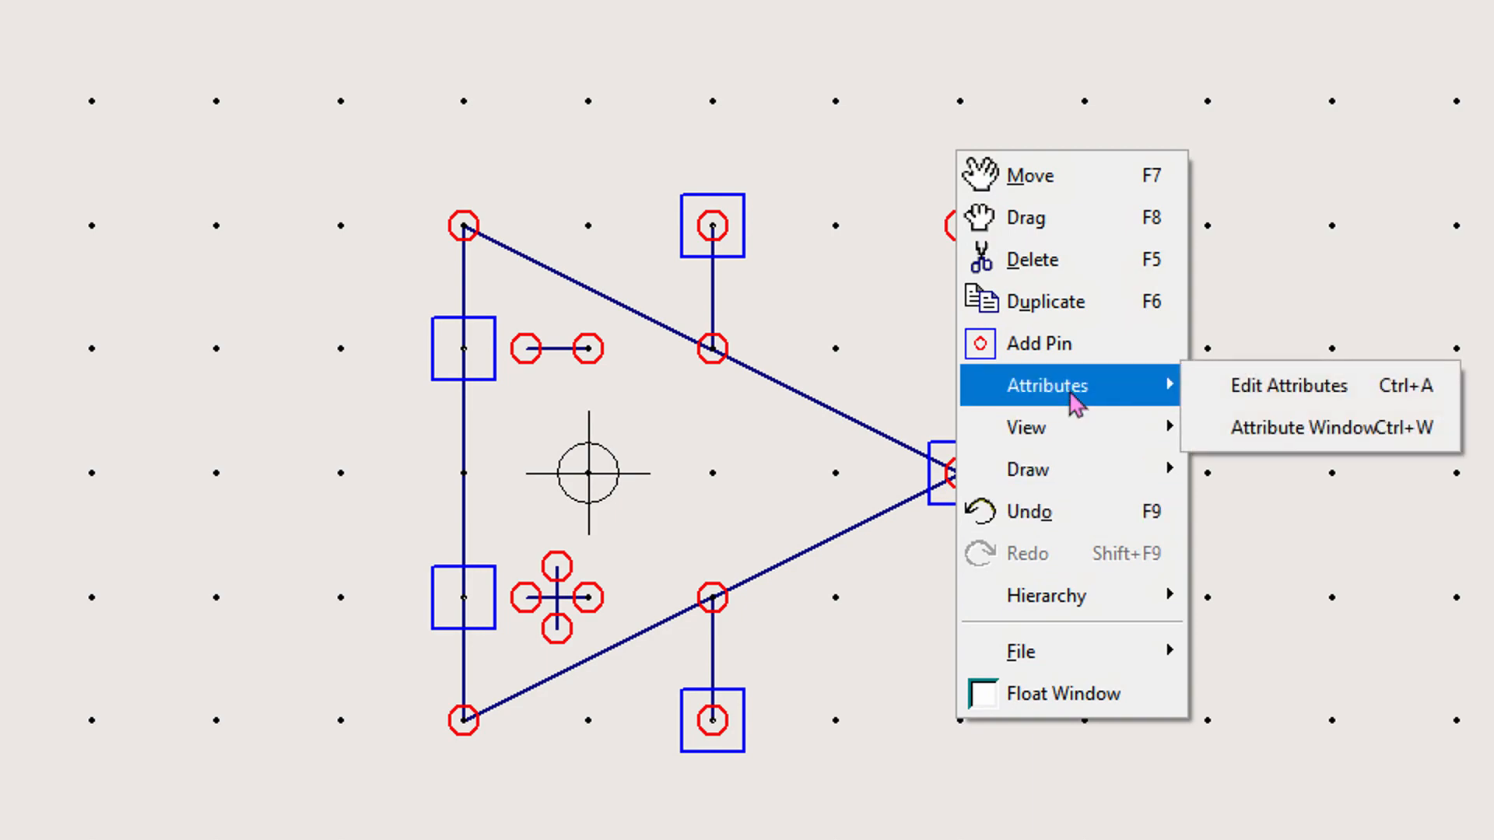
pyautogui.click(1258, 436)
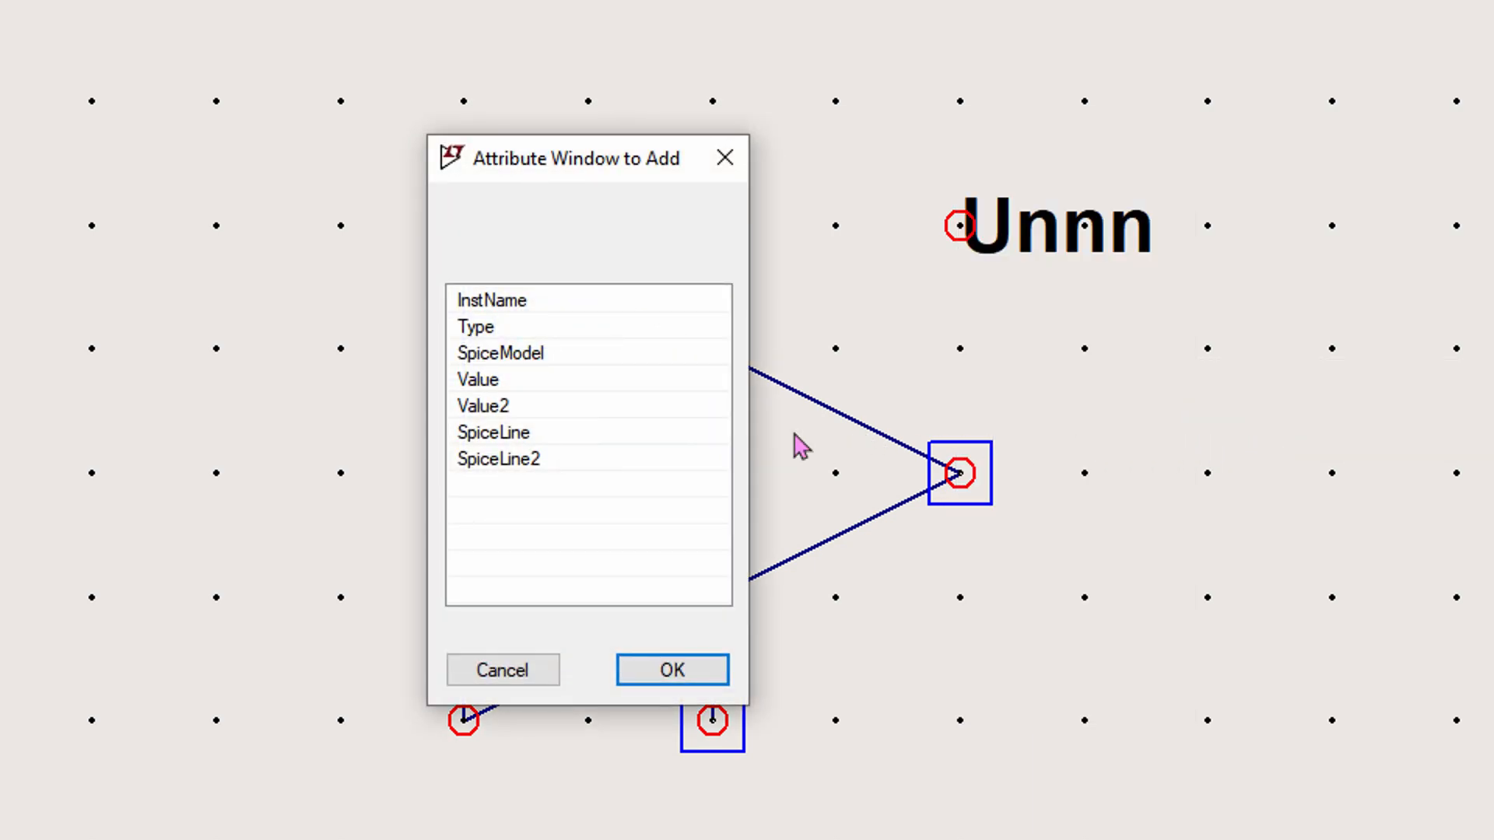
pyautogui.click(527, 383)
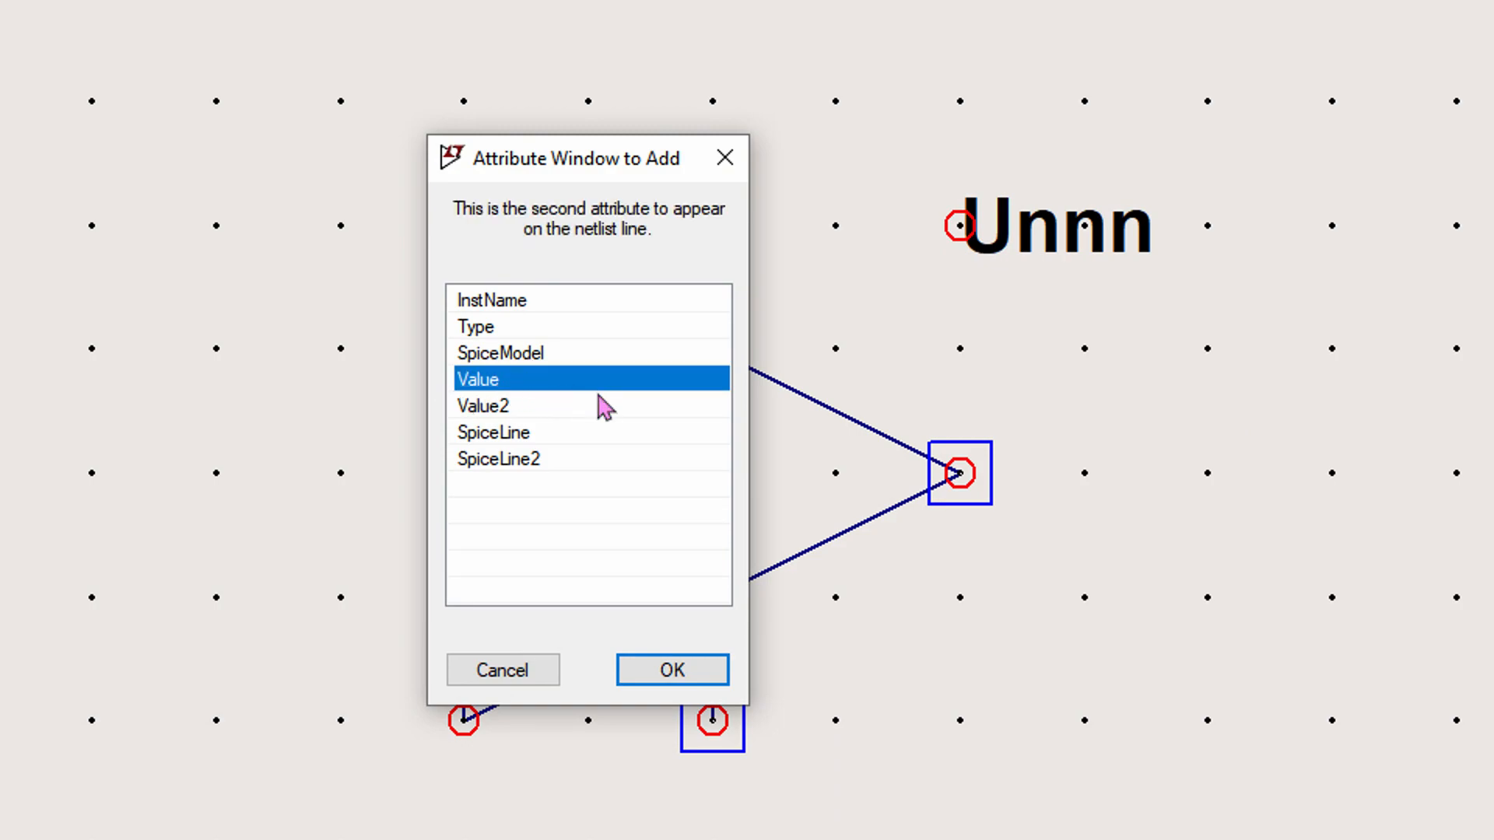
pyautogui.click(669, 668)
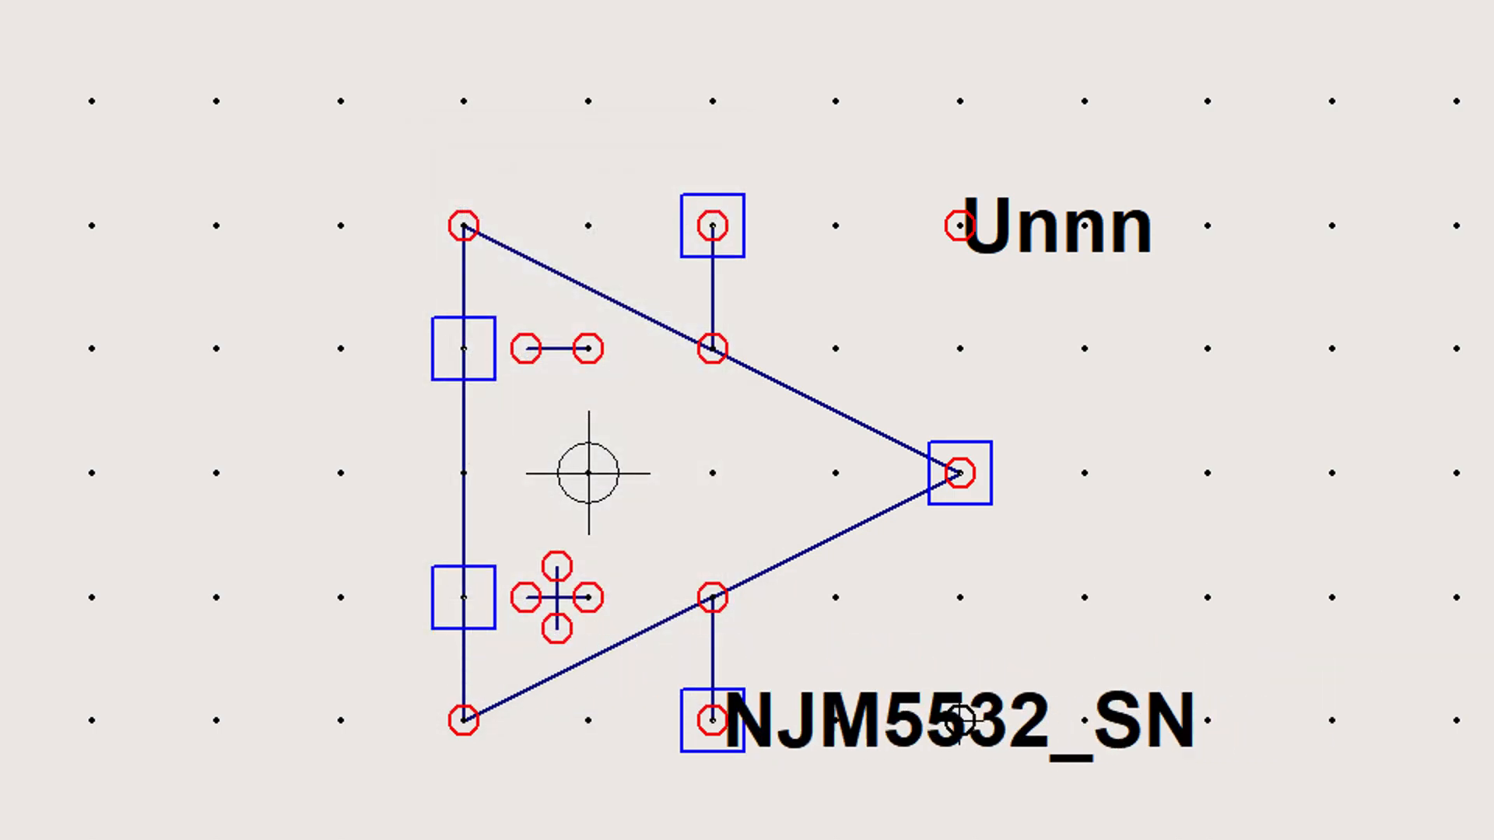
pyautogui.click(960, 720)
# - Set the NJM5532_SN value text to font size 1.5(default) with Left justification
pyautogui.rightClick(1035, 721)
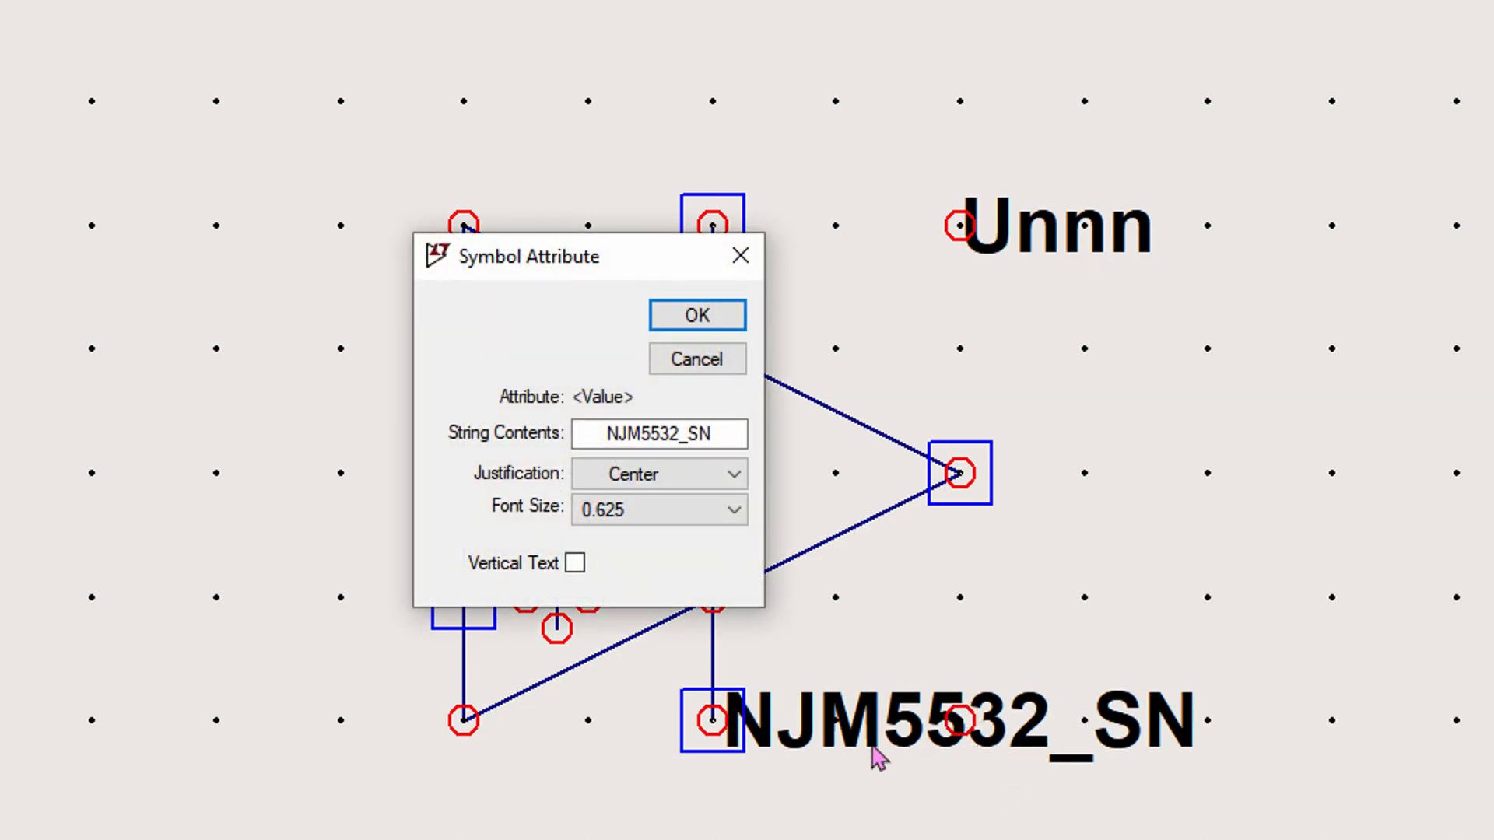
pyautogui.click(644, 520)
pyautogui.click(635, 579)
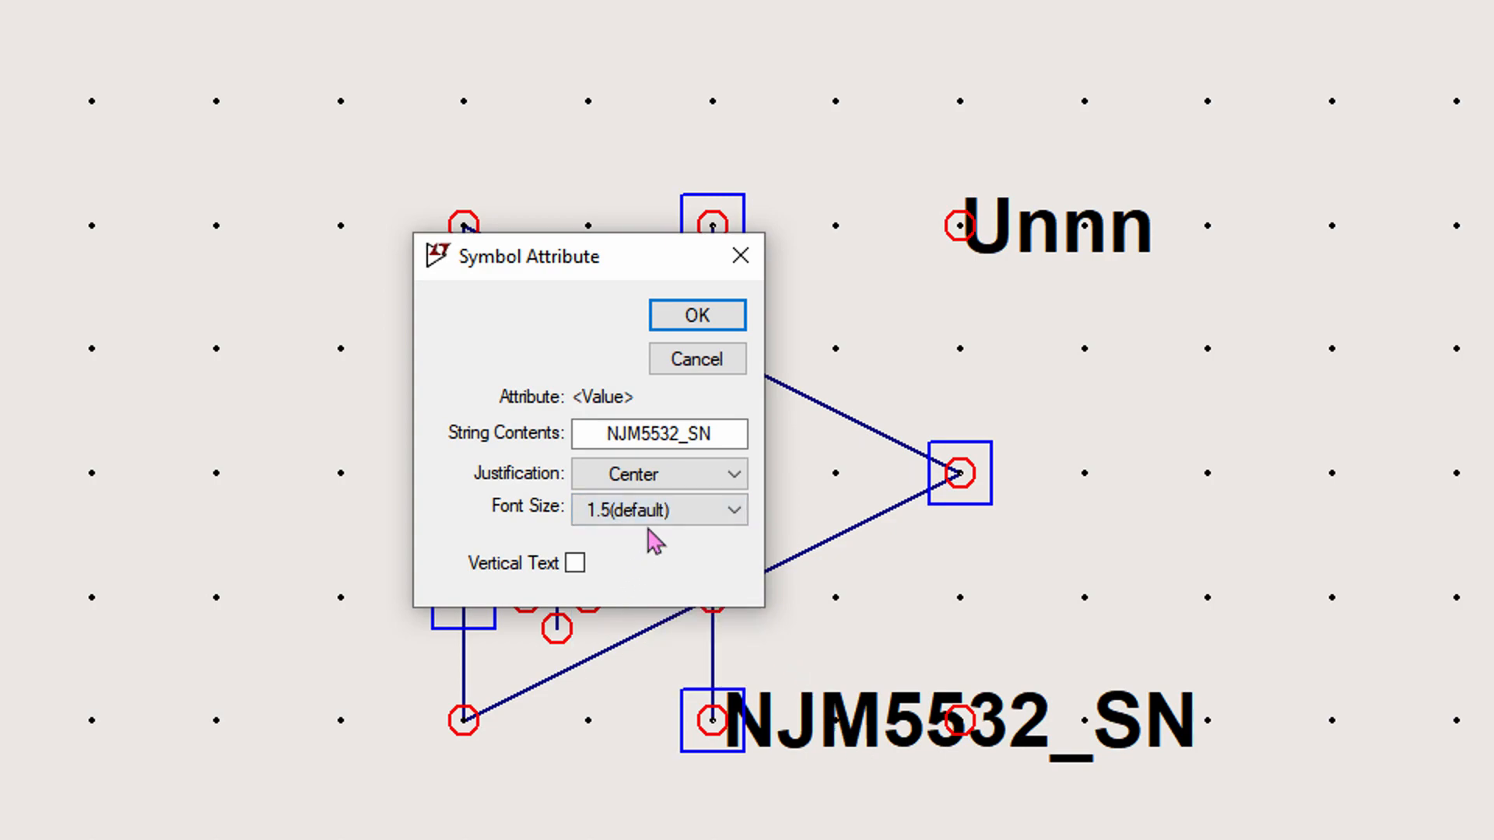
pyautogui.click(673, 488)
pyautogui.click(657, 525)
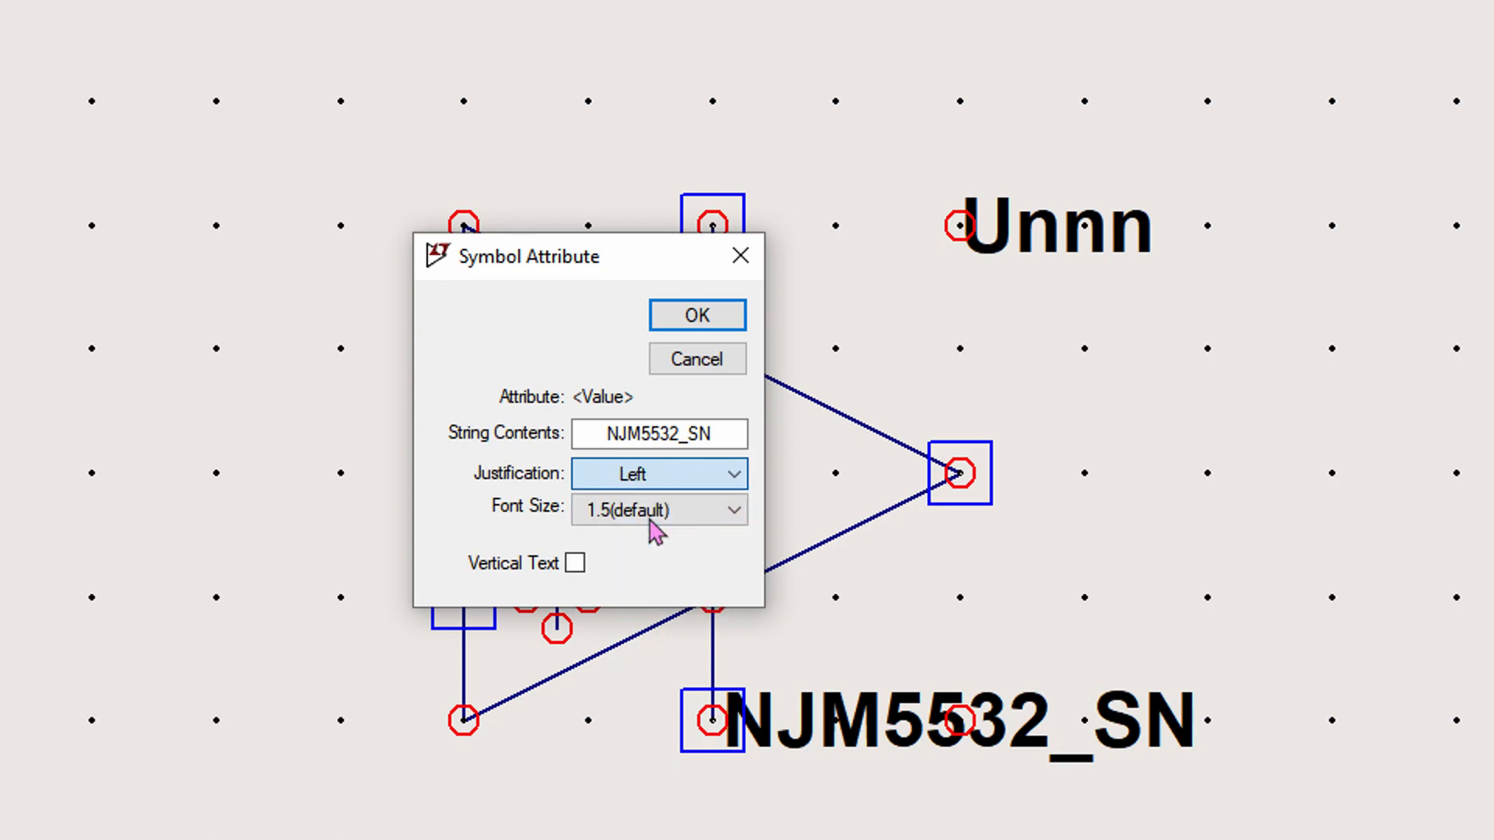
pyautogui.click(695, 319)
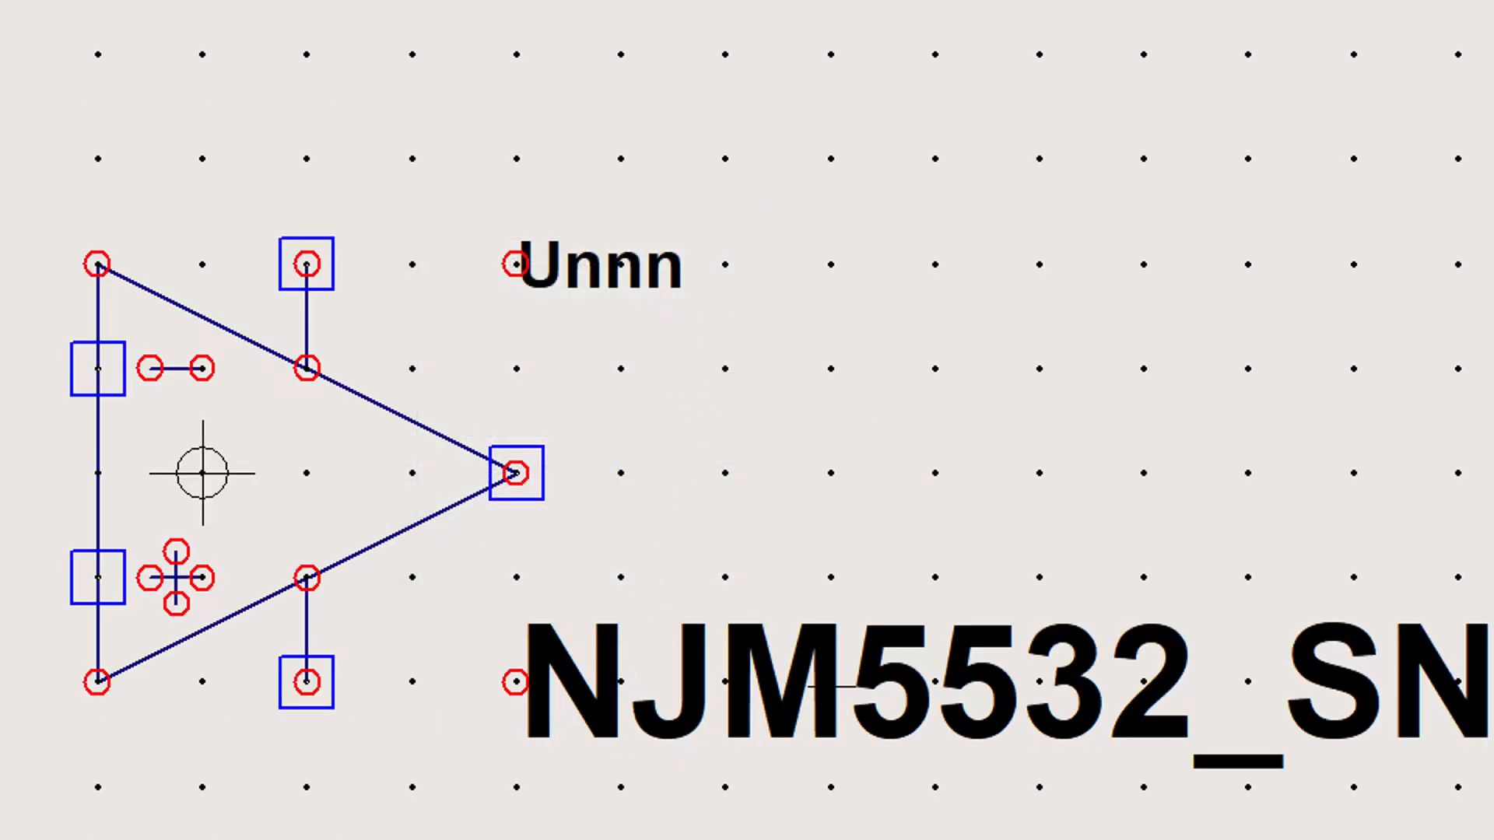
# - Set the InstName text's font size to 1.5(default)
pyautogui.rightClick(563, 278)
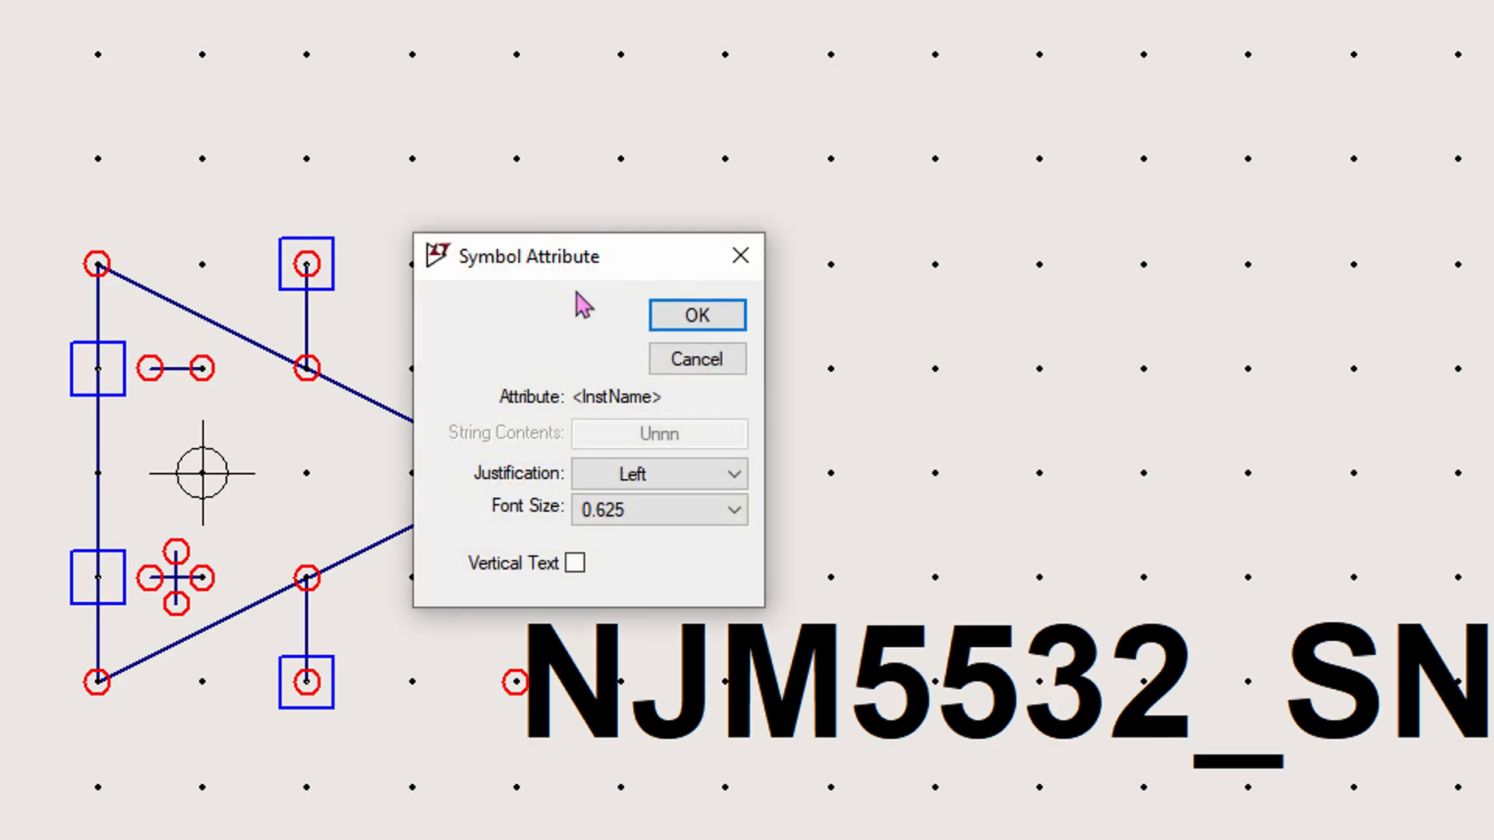
pyautogui.click(635, 512)
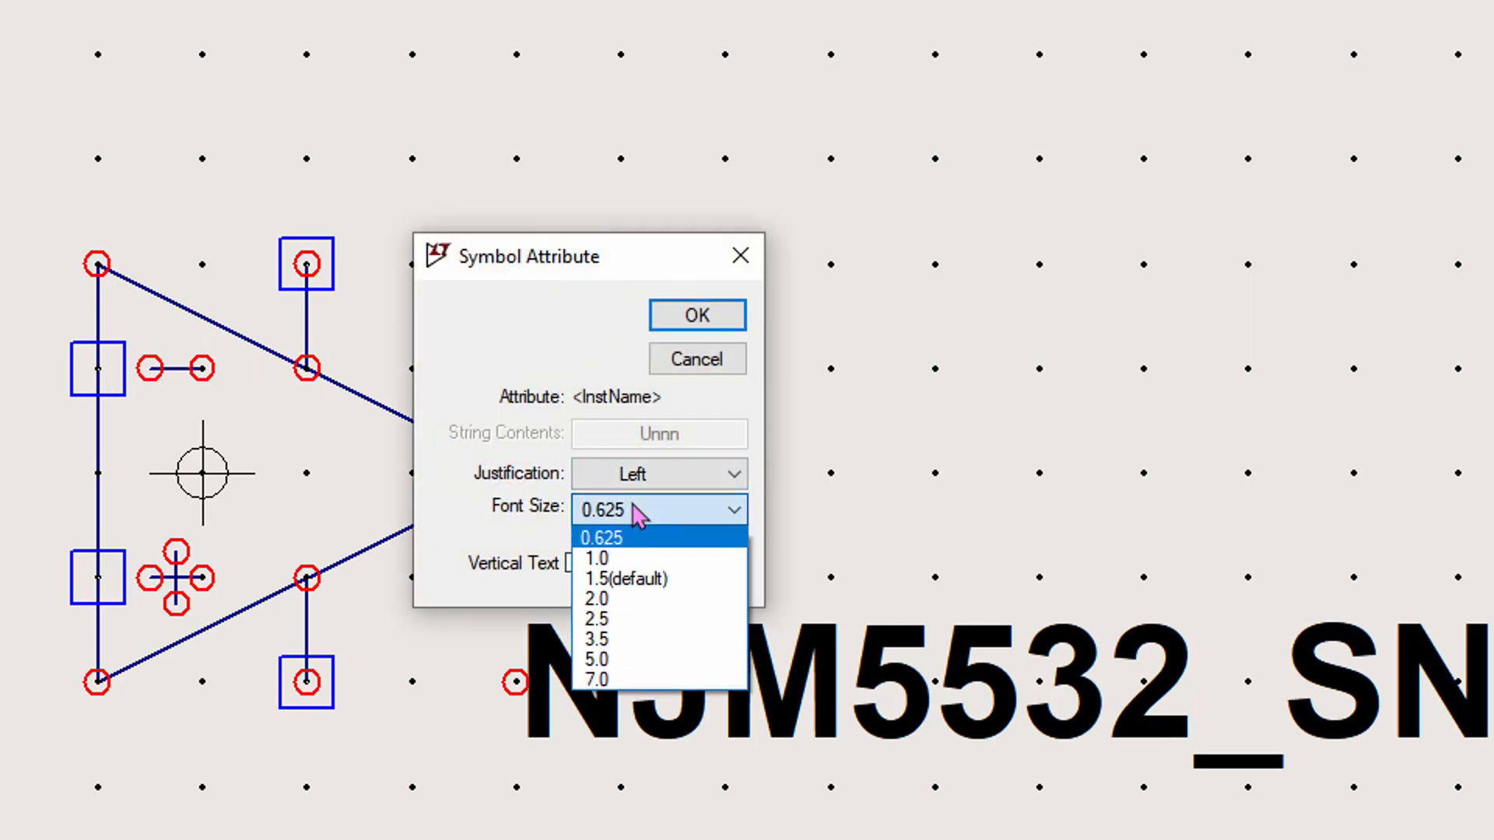
pyautogui.click(631, 579)
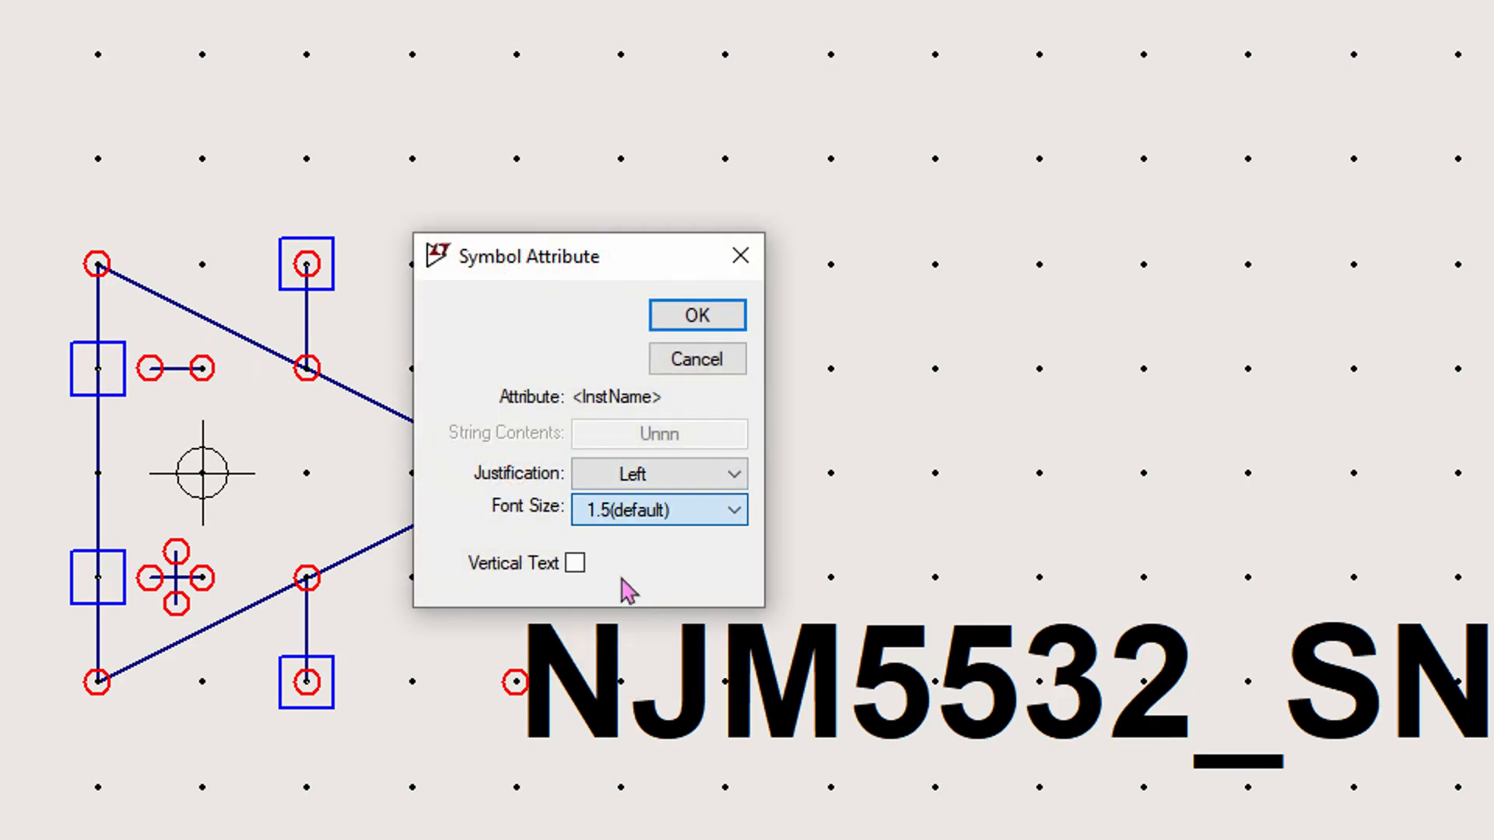
pyautogui.click(688, 325)
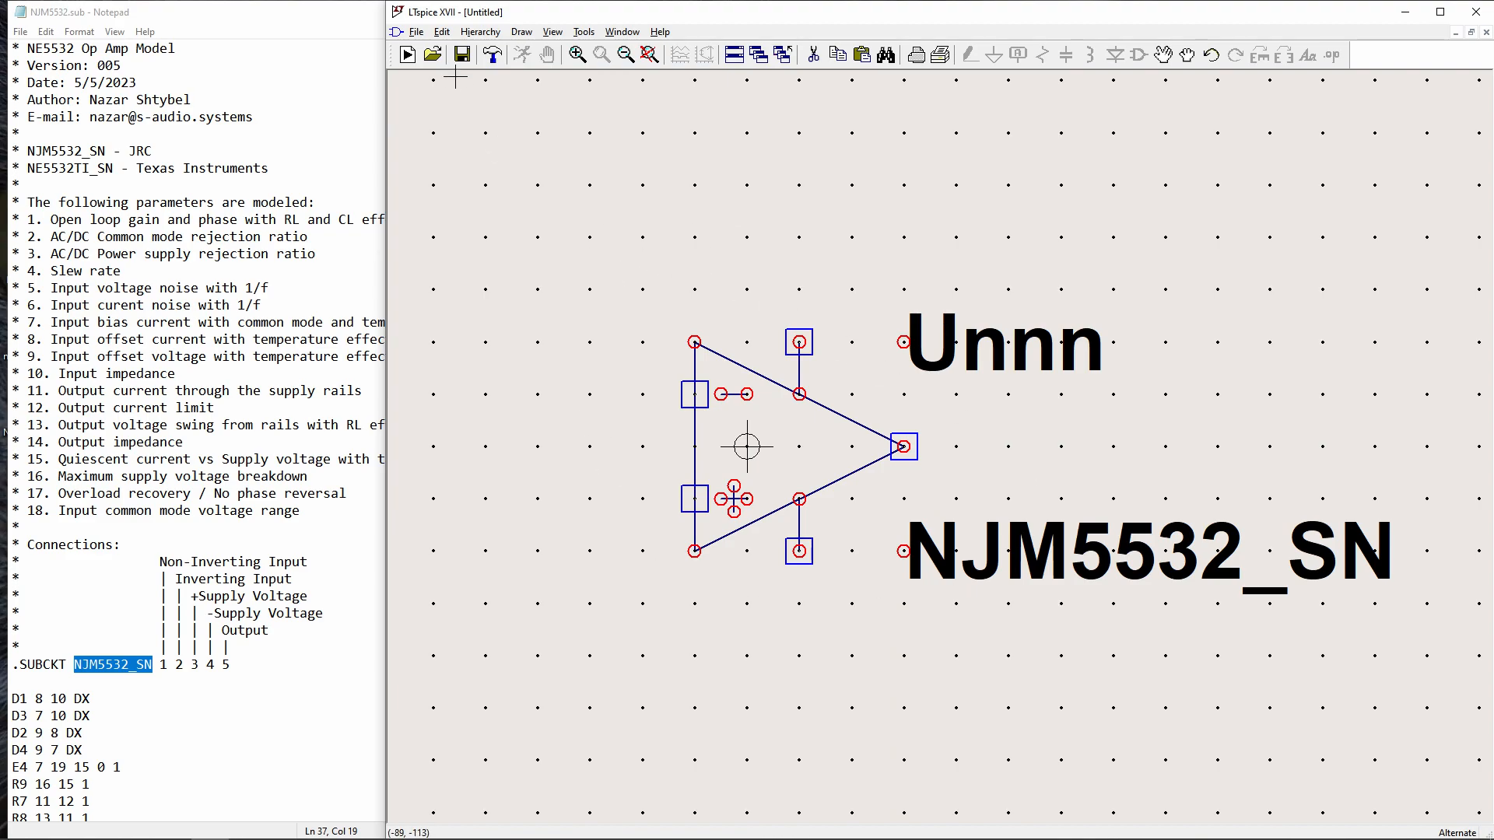
# - Save the symbol as NJM5532 in the LTspiceXVII lib\sym folder
pyautogui.click(463, 54)
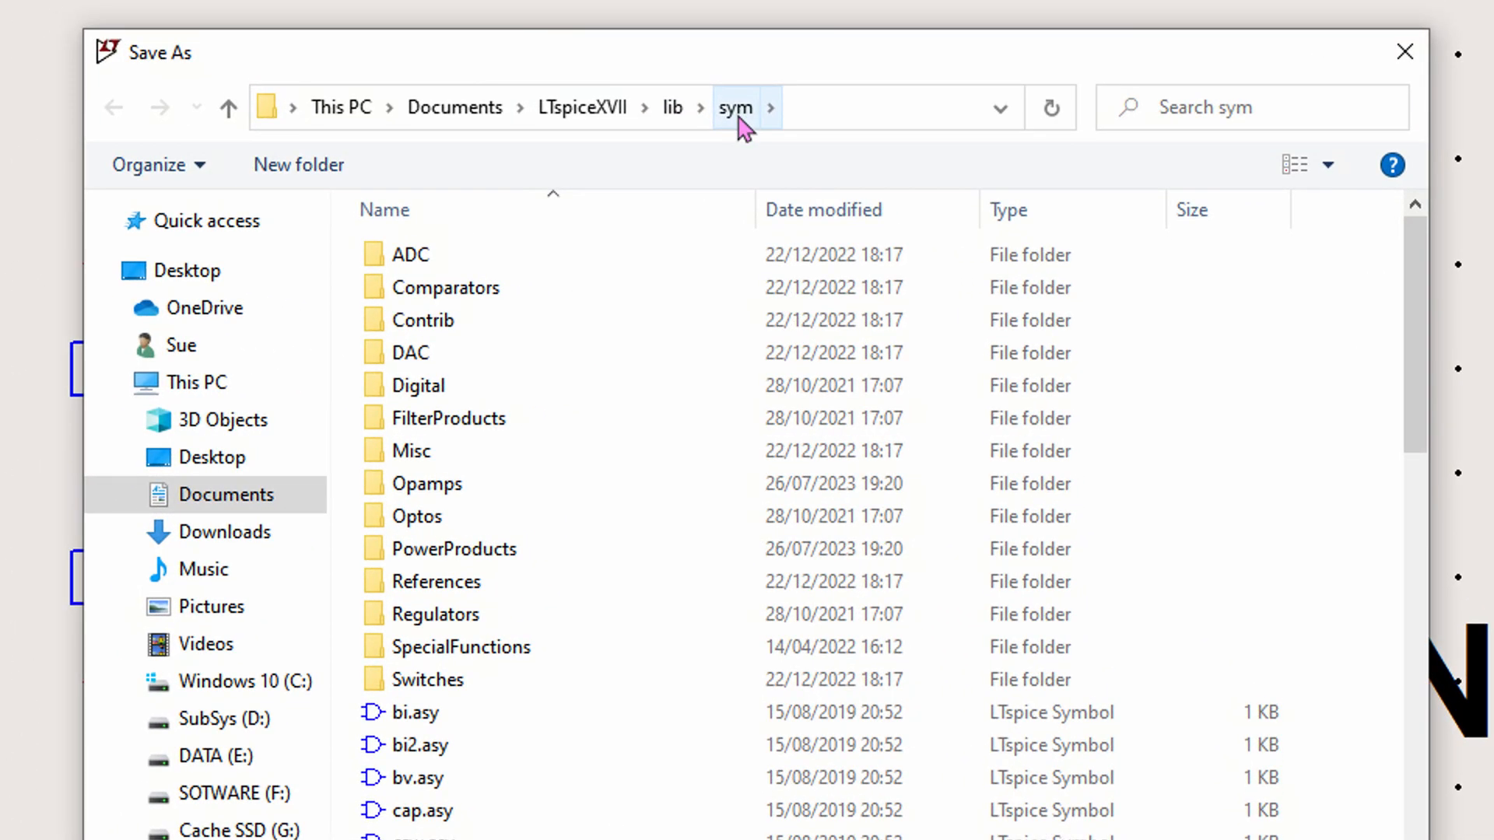
pyautogui.click(738, 118)
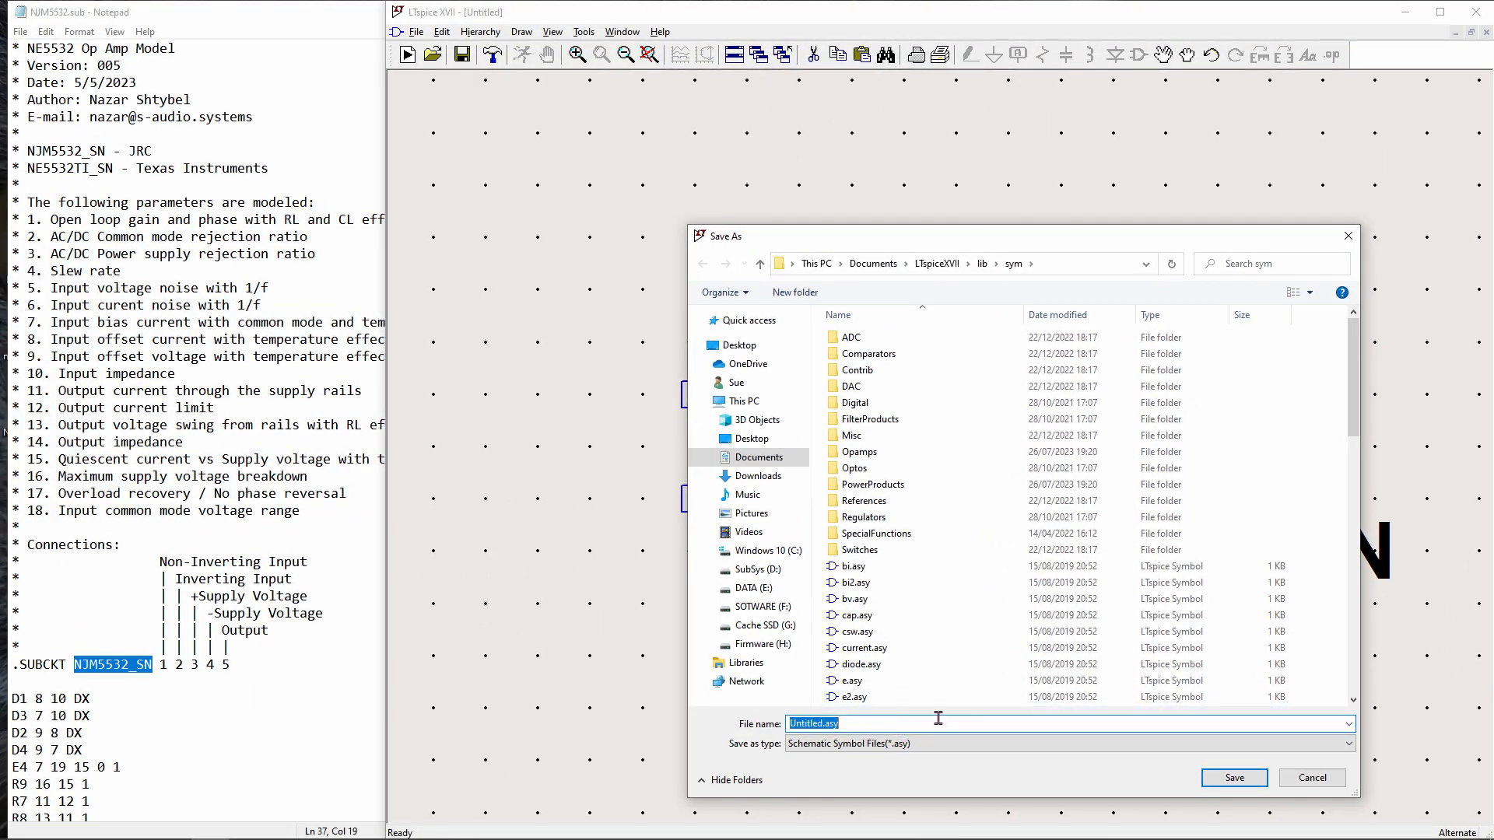
pyautogui.write('NJM5532')
pyautogui.click(1216, 784)
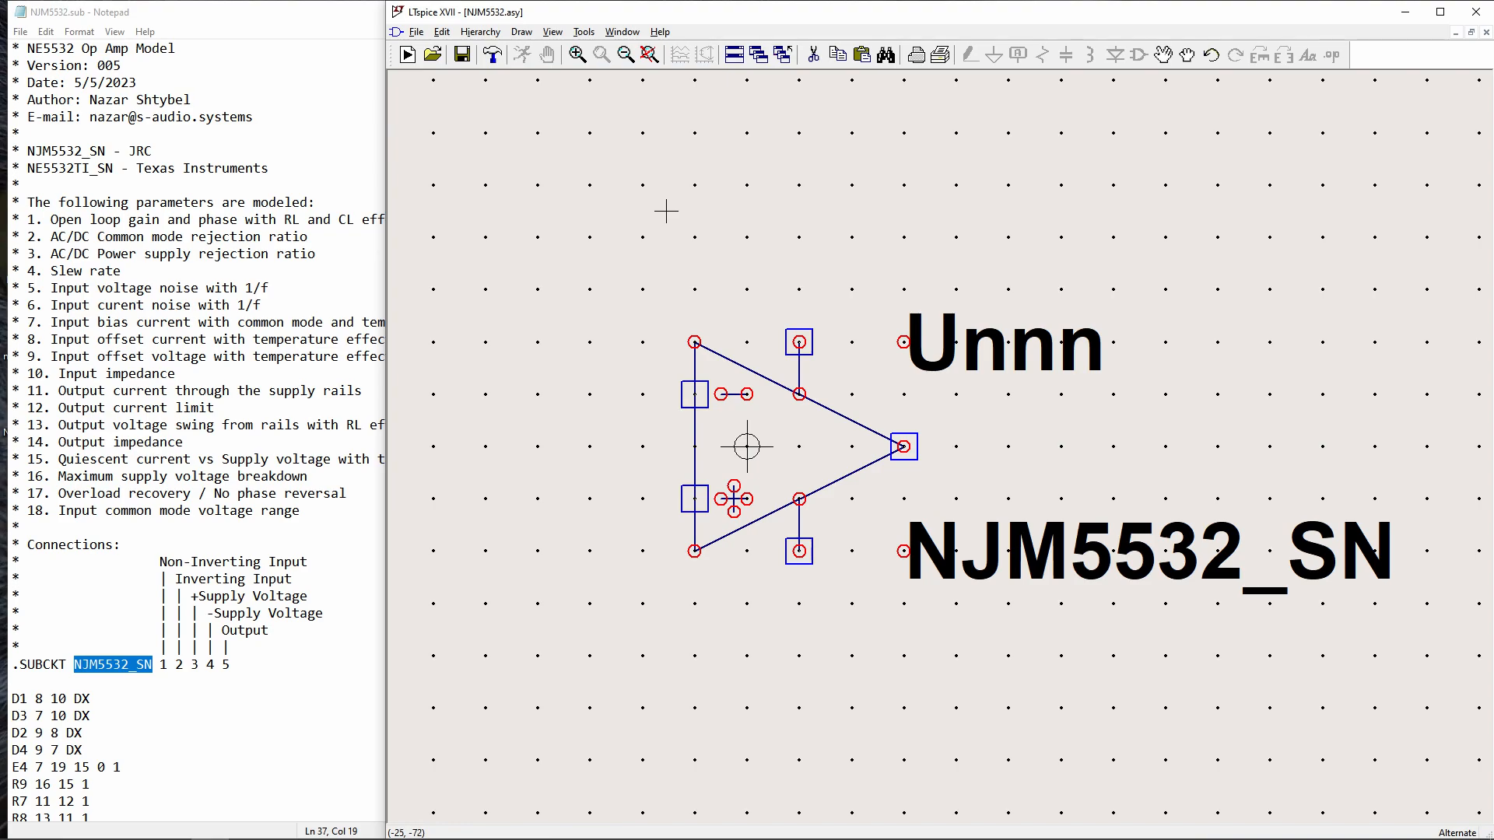
# - Close the model text in Notepad, maximize LTspice, and replace the open symbol with the recent schematic Draft1.asc
pyautogui.click(260, 48)
pyautogui.click(603, 12)
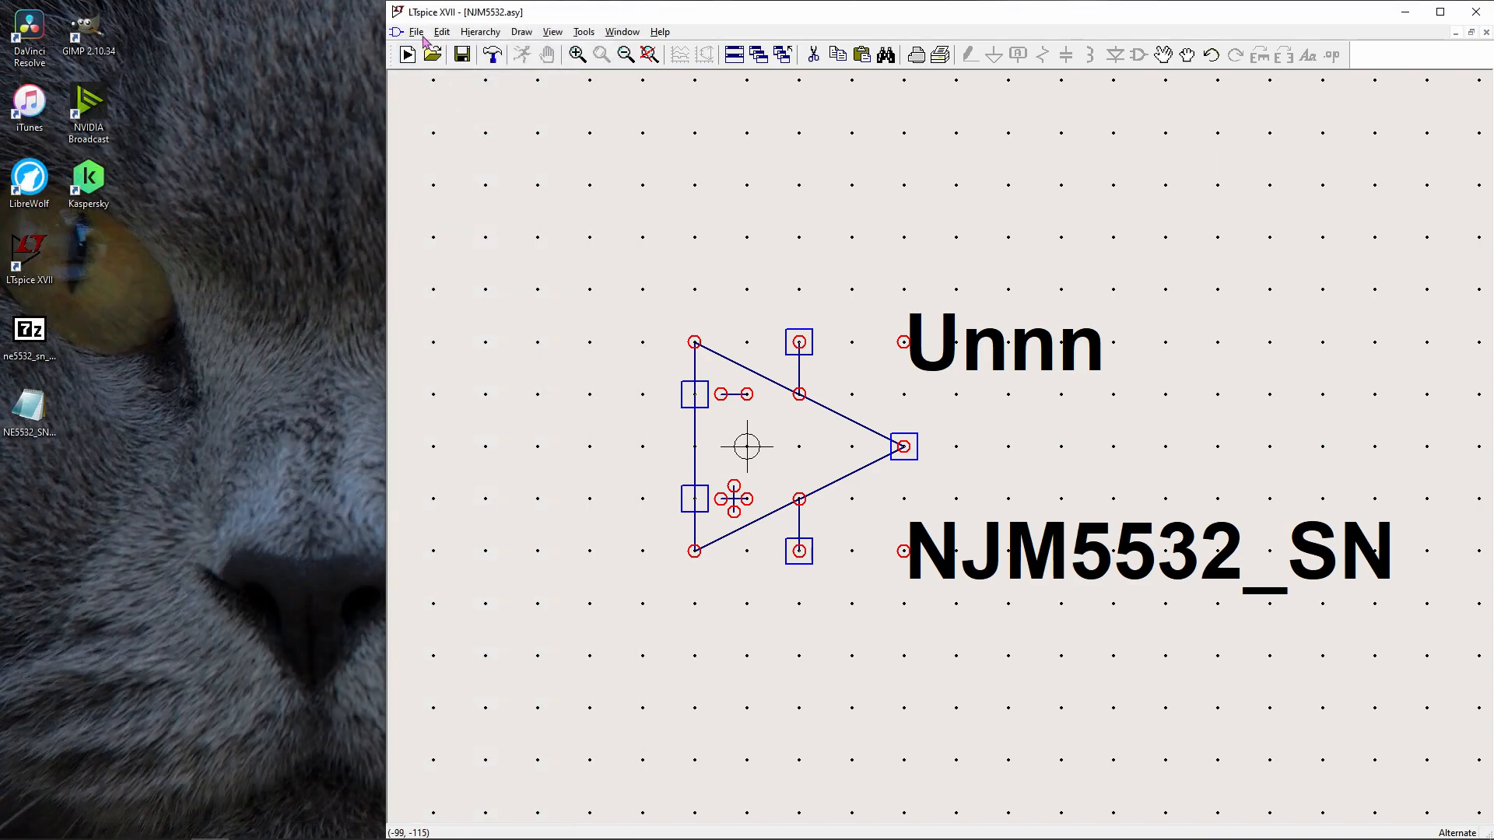
pyautogui.click(1440, 12)
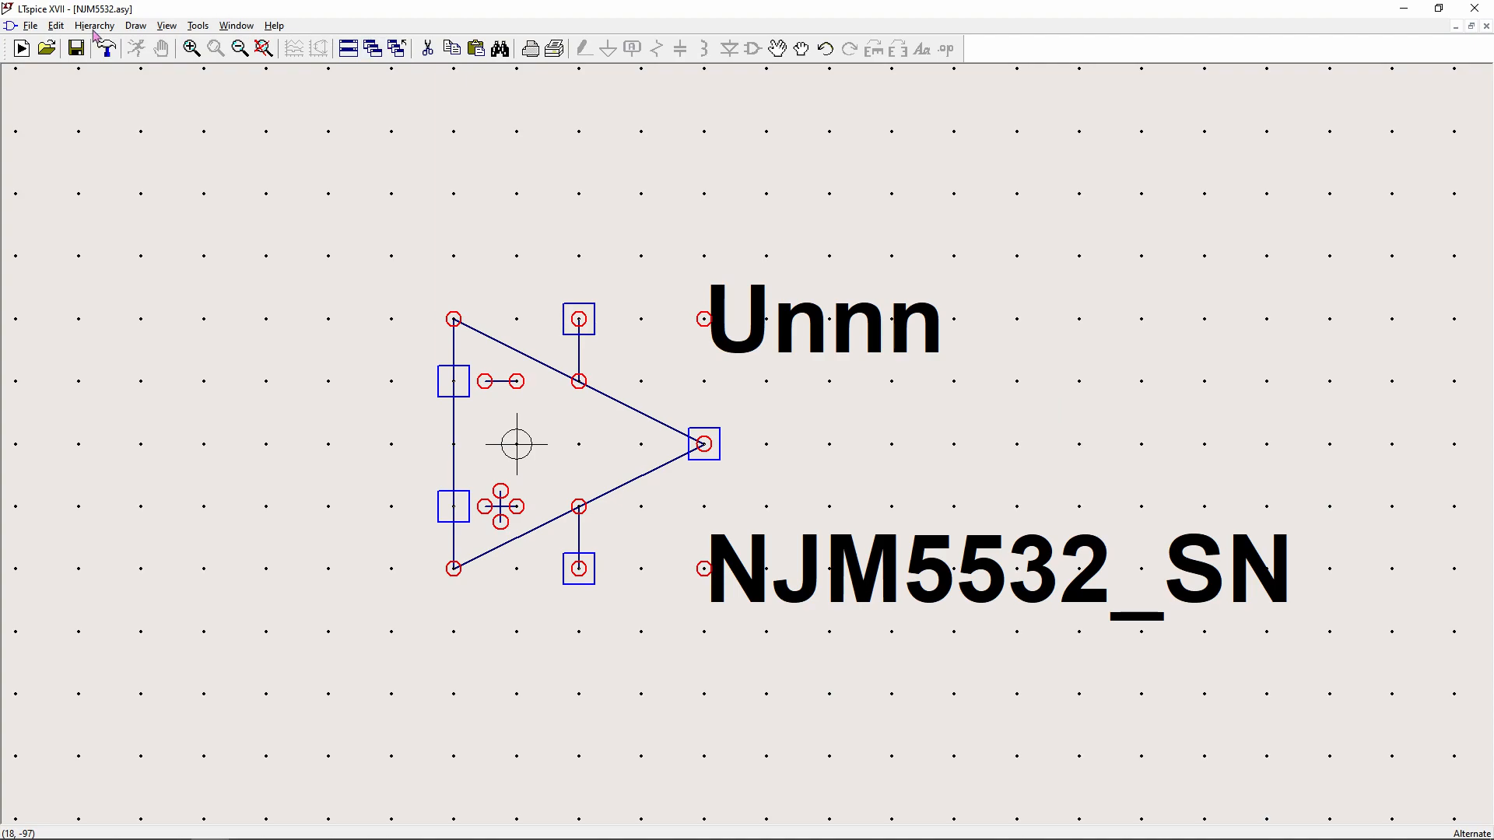
pyautogui.click(1487, 27)
pyautogui.click(30, 25)
pyautogui.click(116, 205)
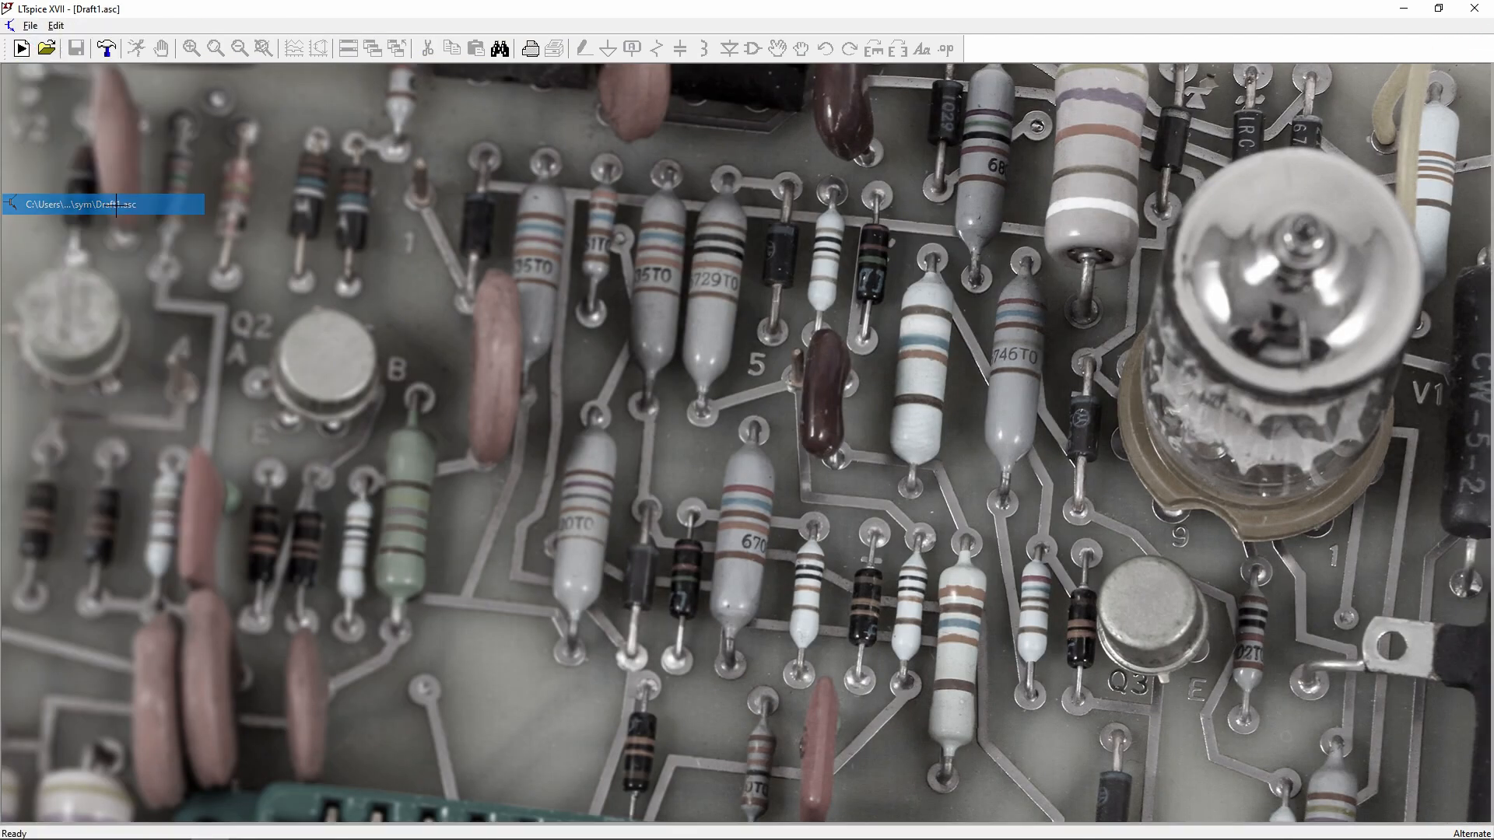
# - Place the NJM5532 component in the op-amp position of the follower circuit, aligned with the existing input, feedback, supply and output wires
pyautogui.click(753, 48)
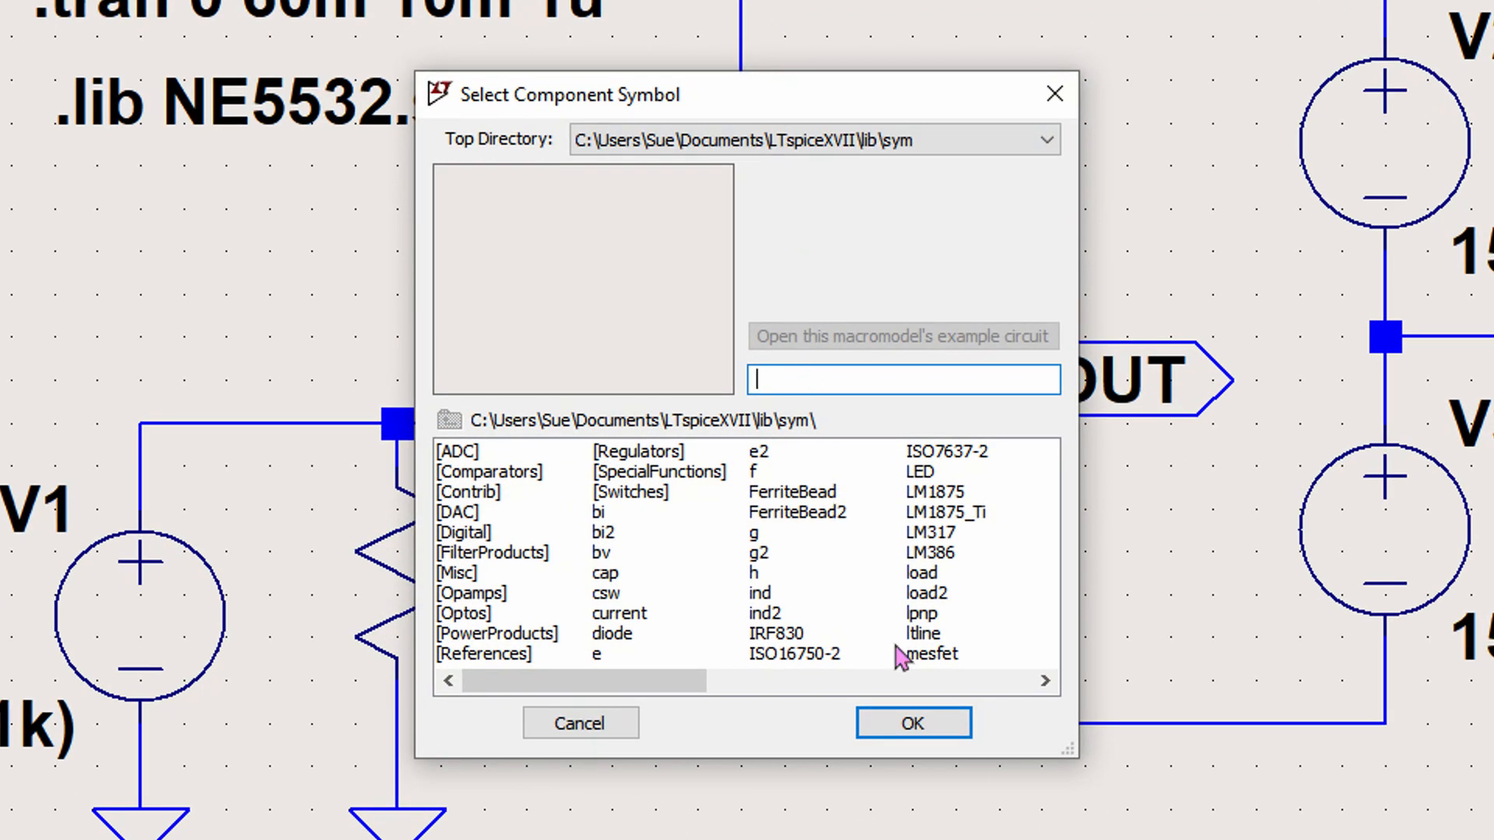
pyautogui.click(938, 681)
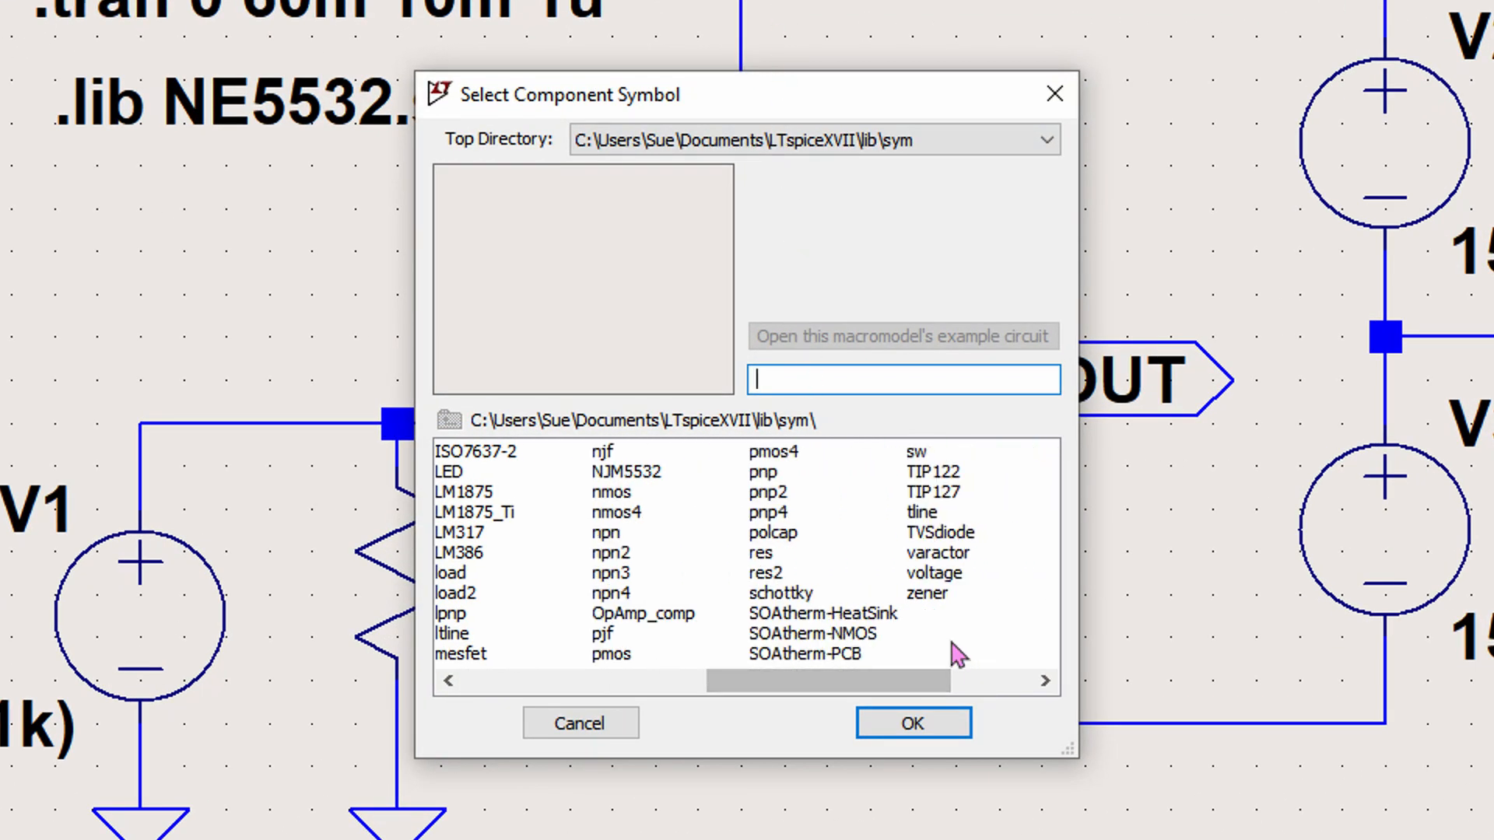
pyautogui.click(645, 471)
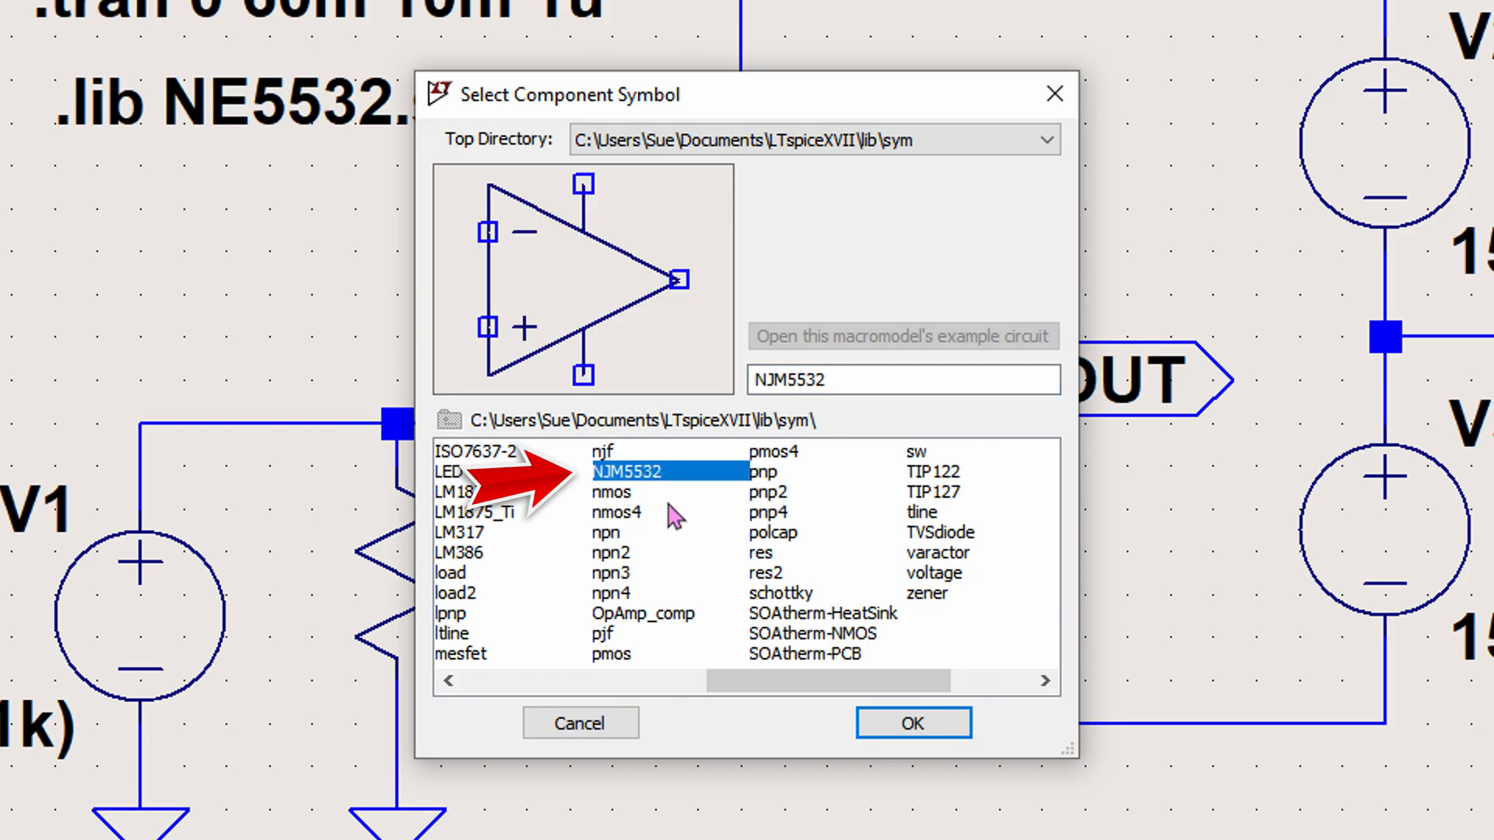
pyautogui.click(906, 722)
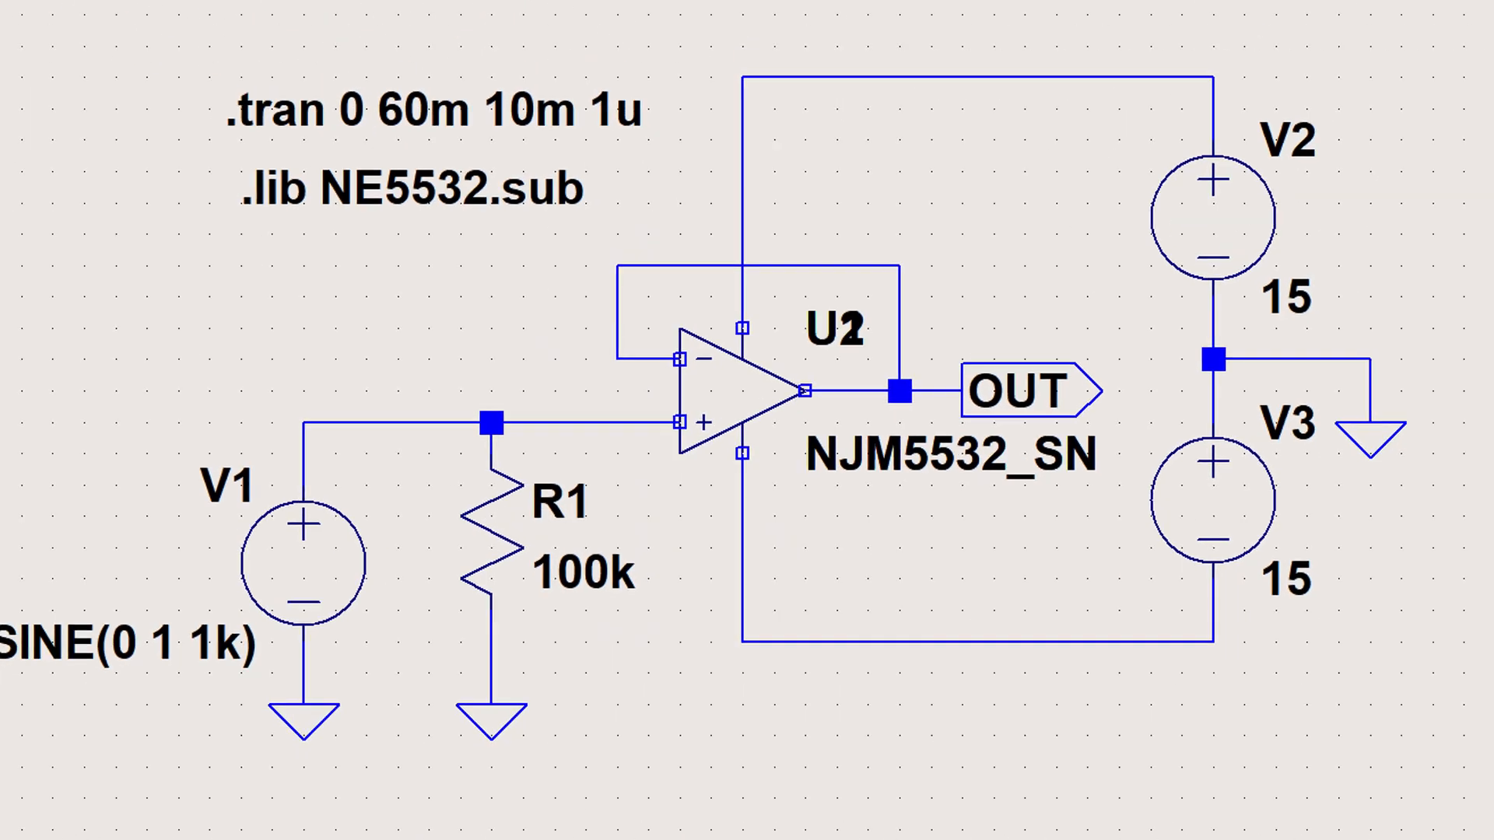
pyautogui.press('Escape')
pyautogui.scroll(-2, 641, 467)
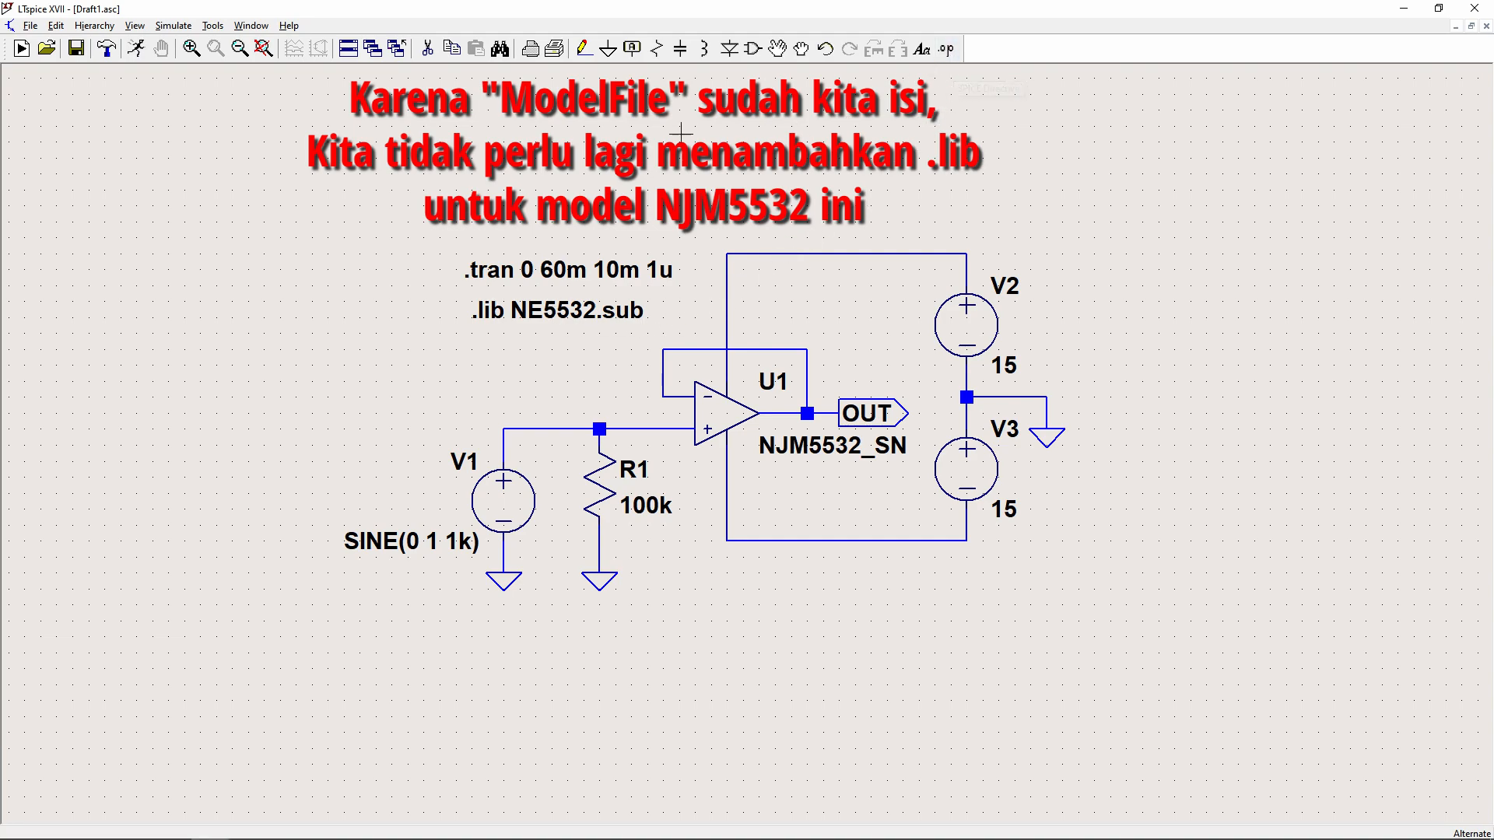
# - Run the transient simulation, plot V(OUT) from the op-amp's output node, and run the simulation again
pyautogui.click(136, 49)
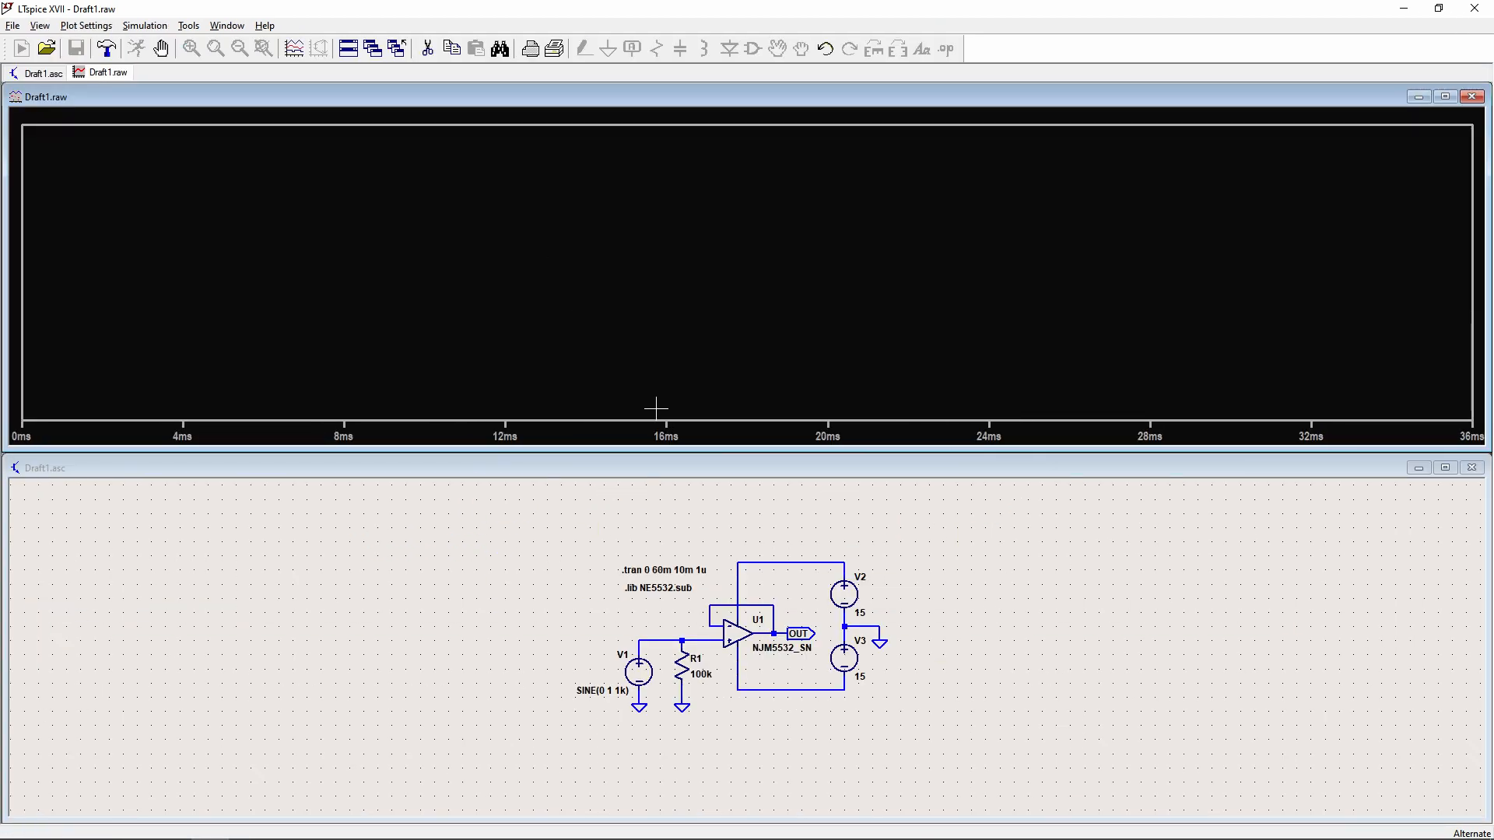
pyautogui.click(784, 623)
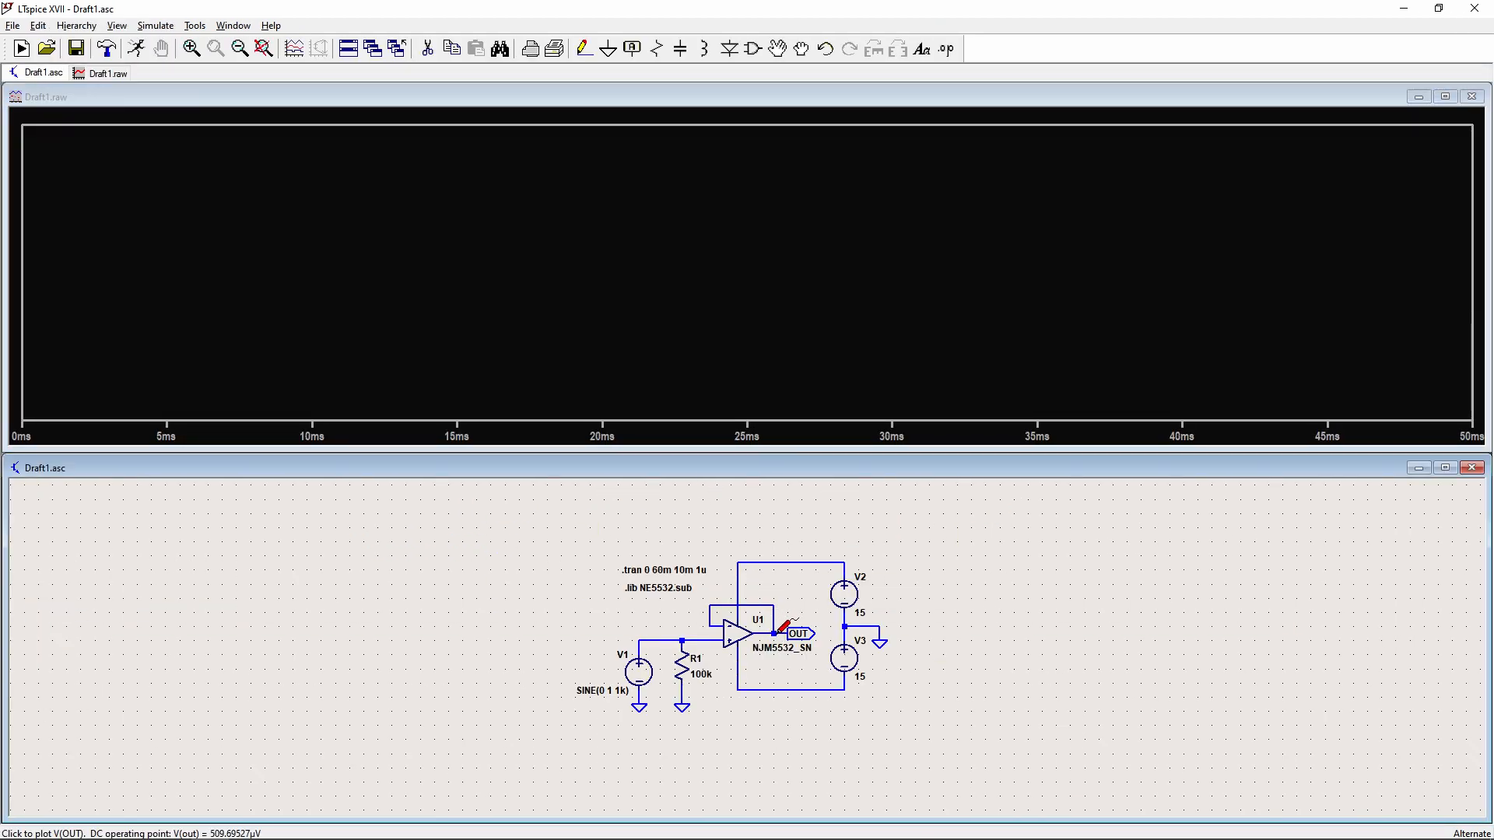
pyautogui.click(776, 633)
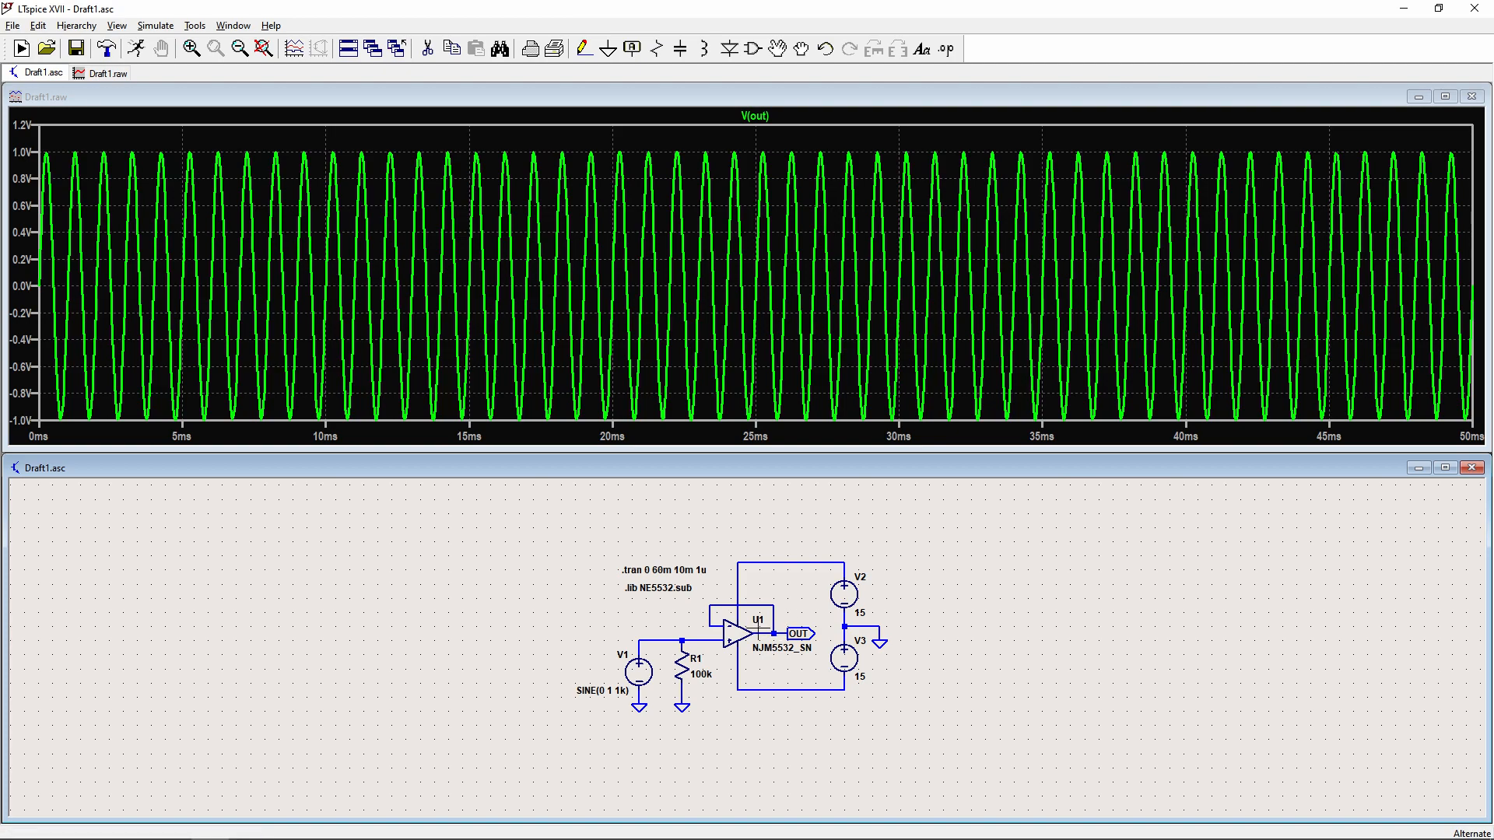
pyautogui.click(137, 50)
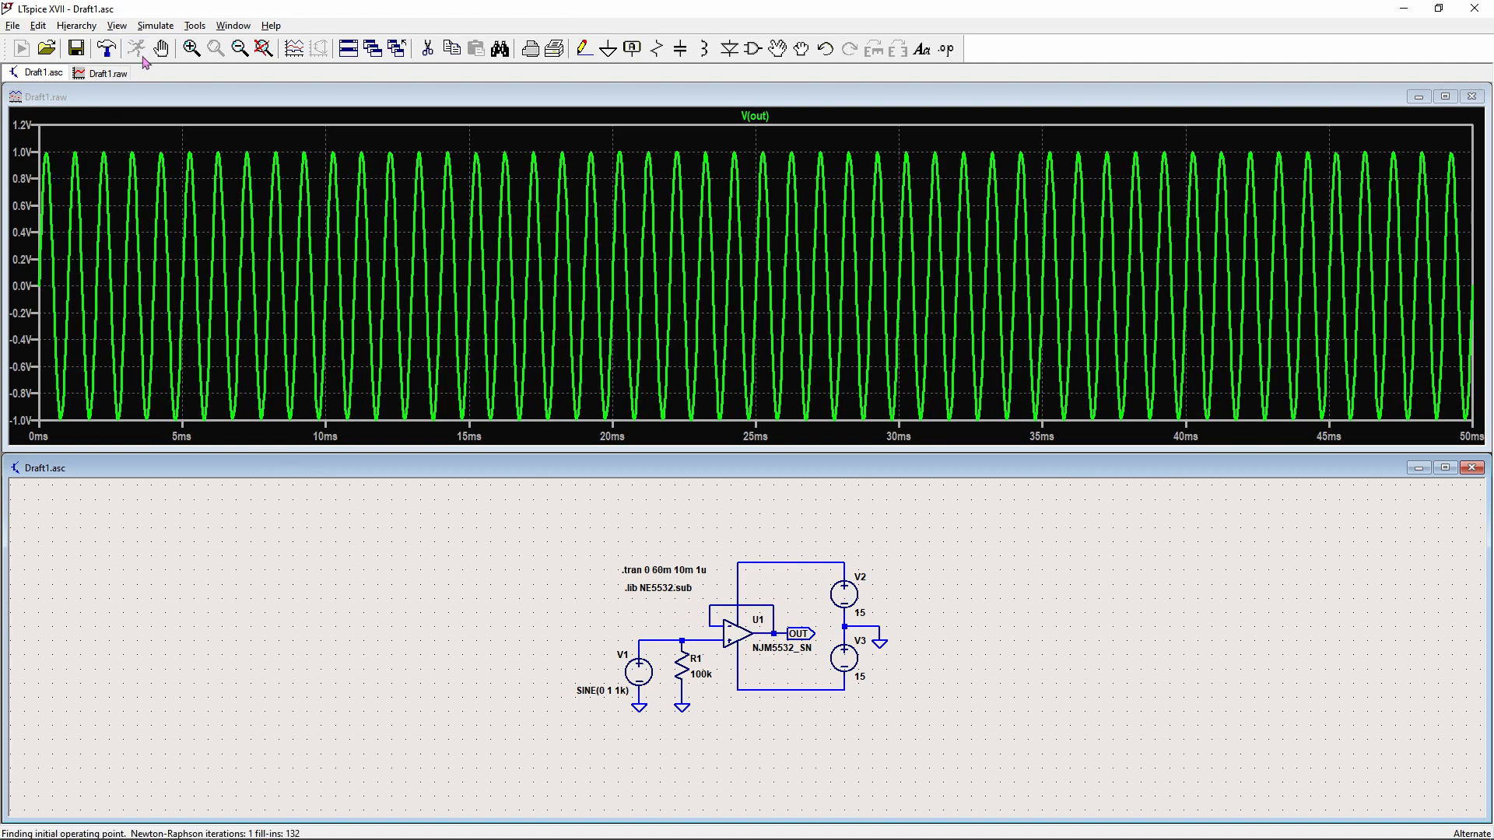